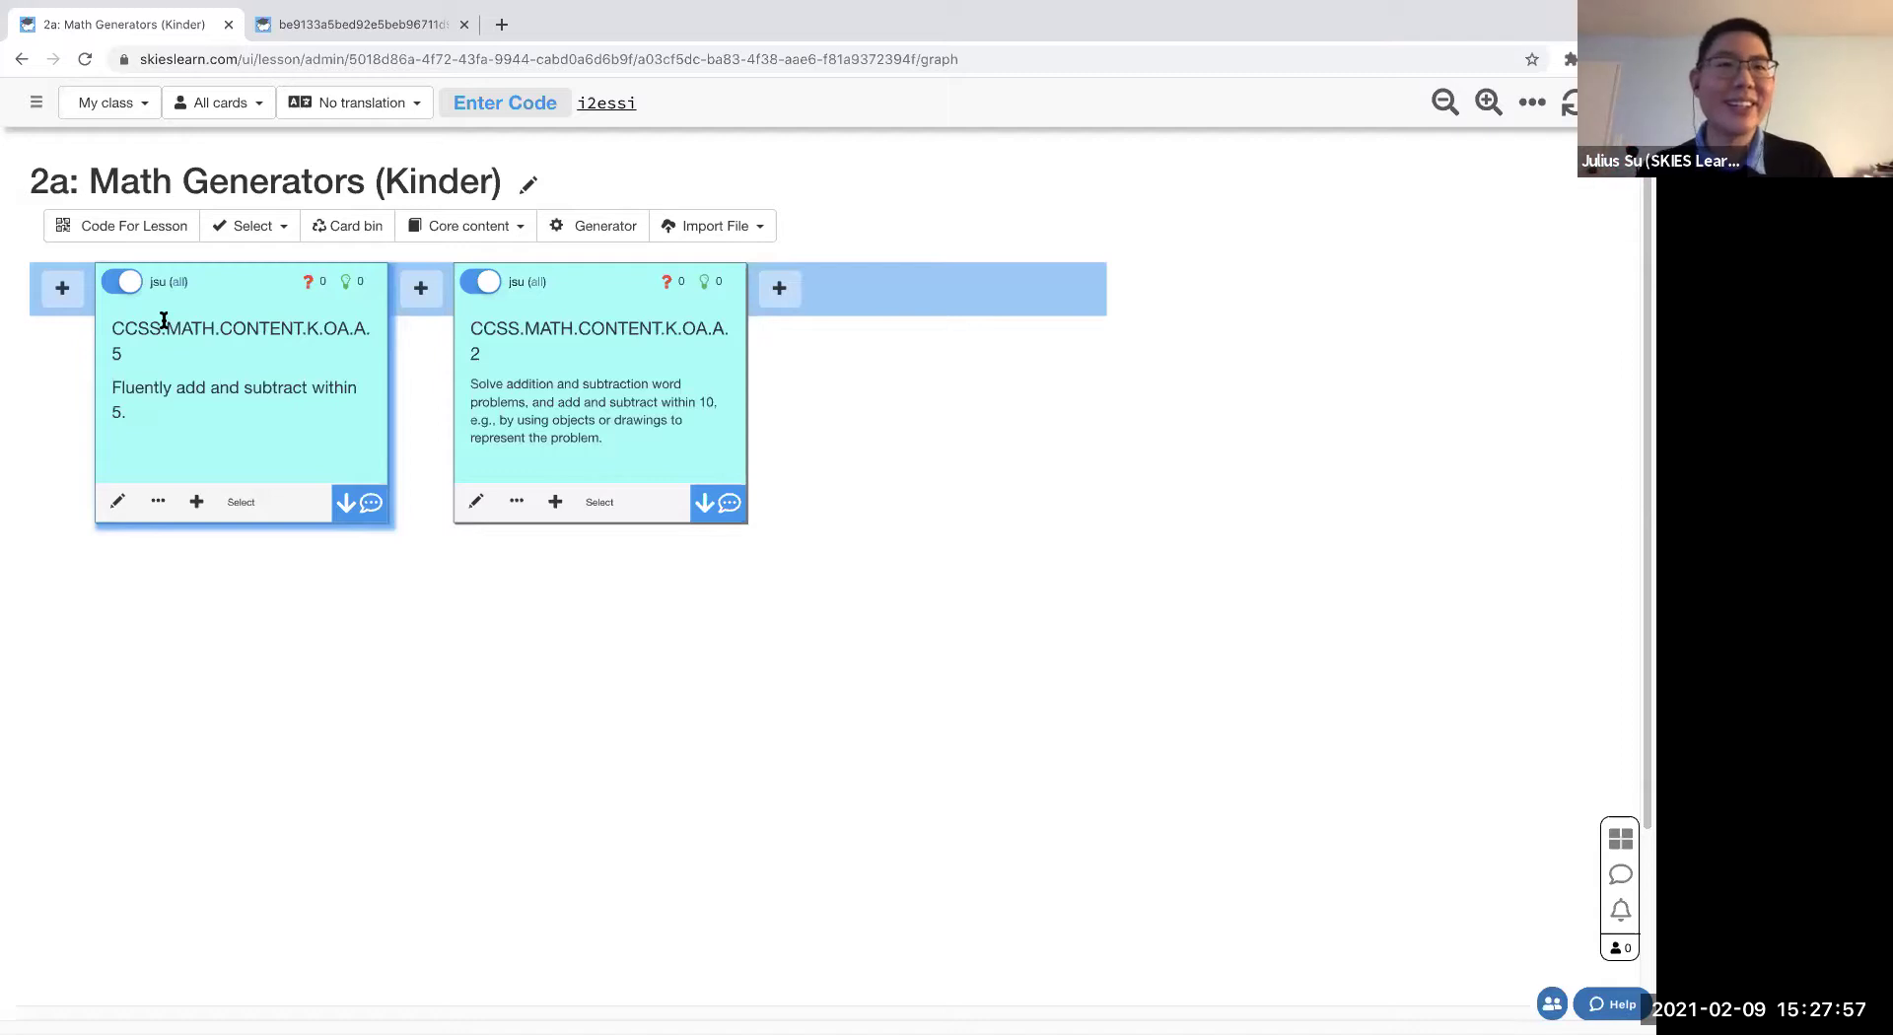
- Go to commoncoresheets.com and open its Multiplication worksheets page
click(318, 24)
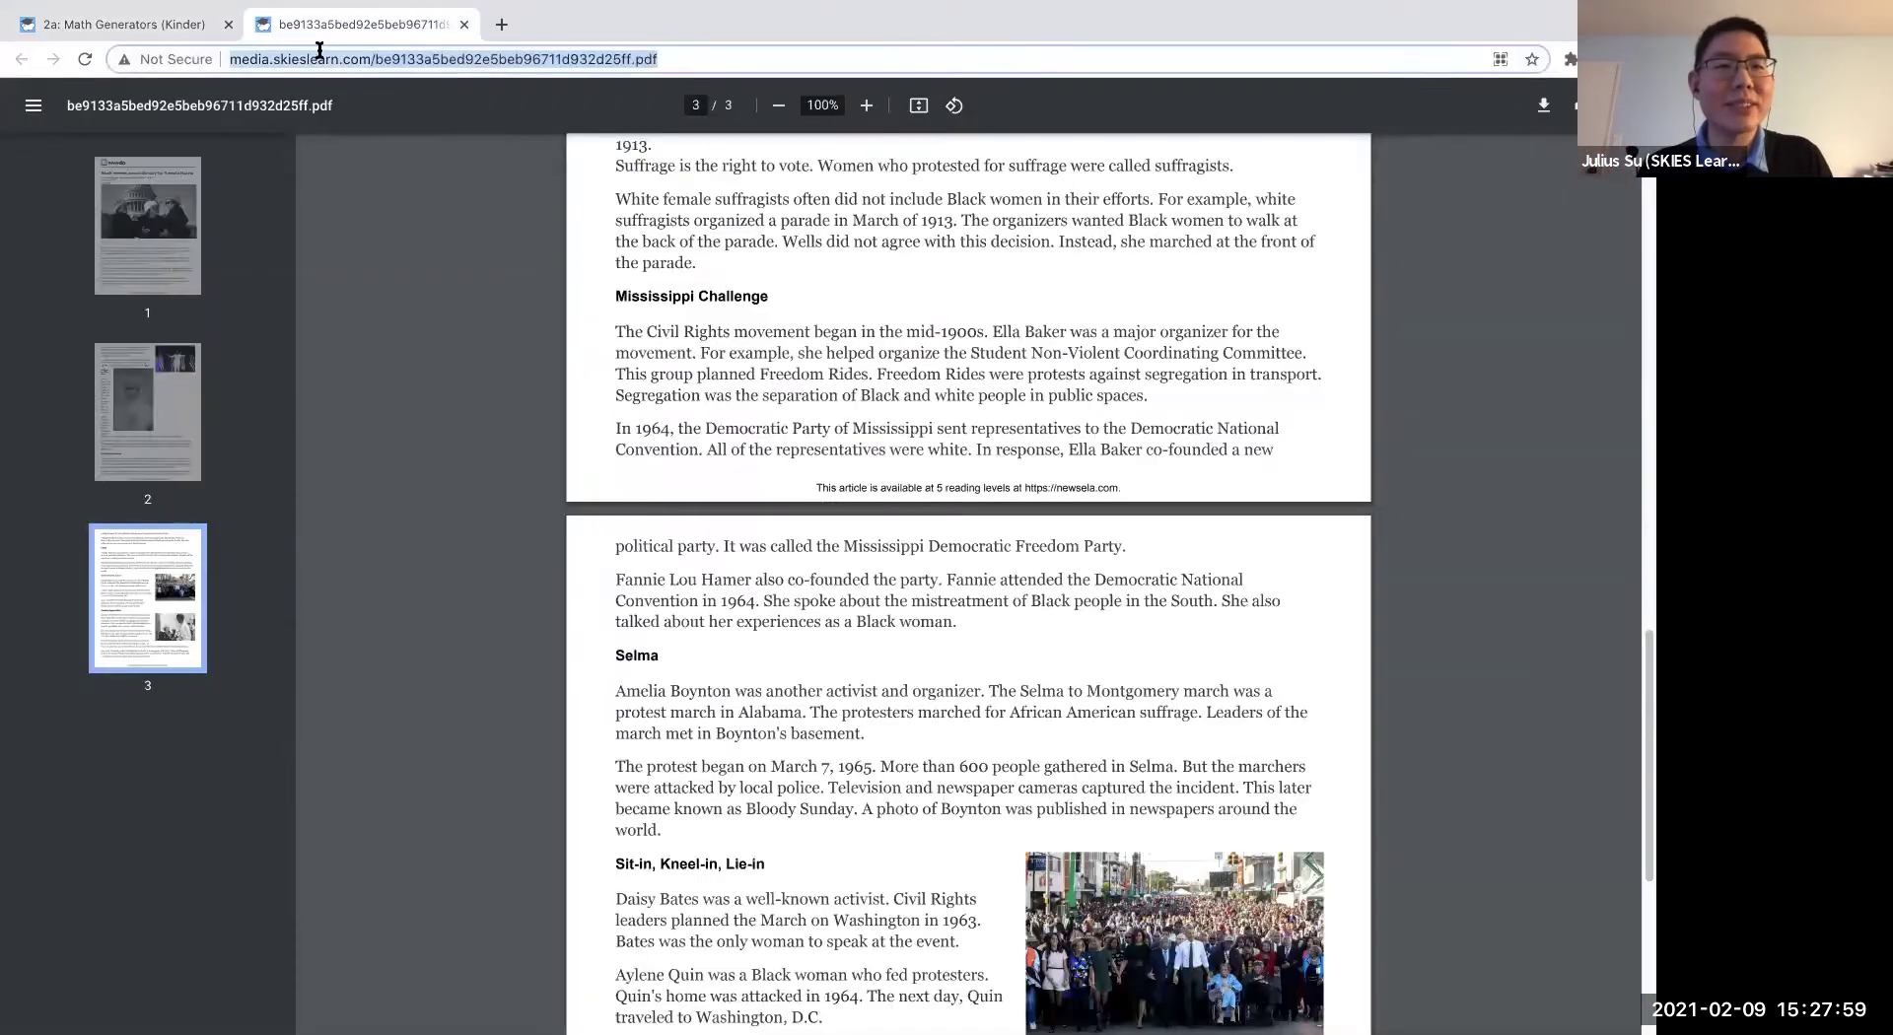
text(commoncoresheets.com)
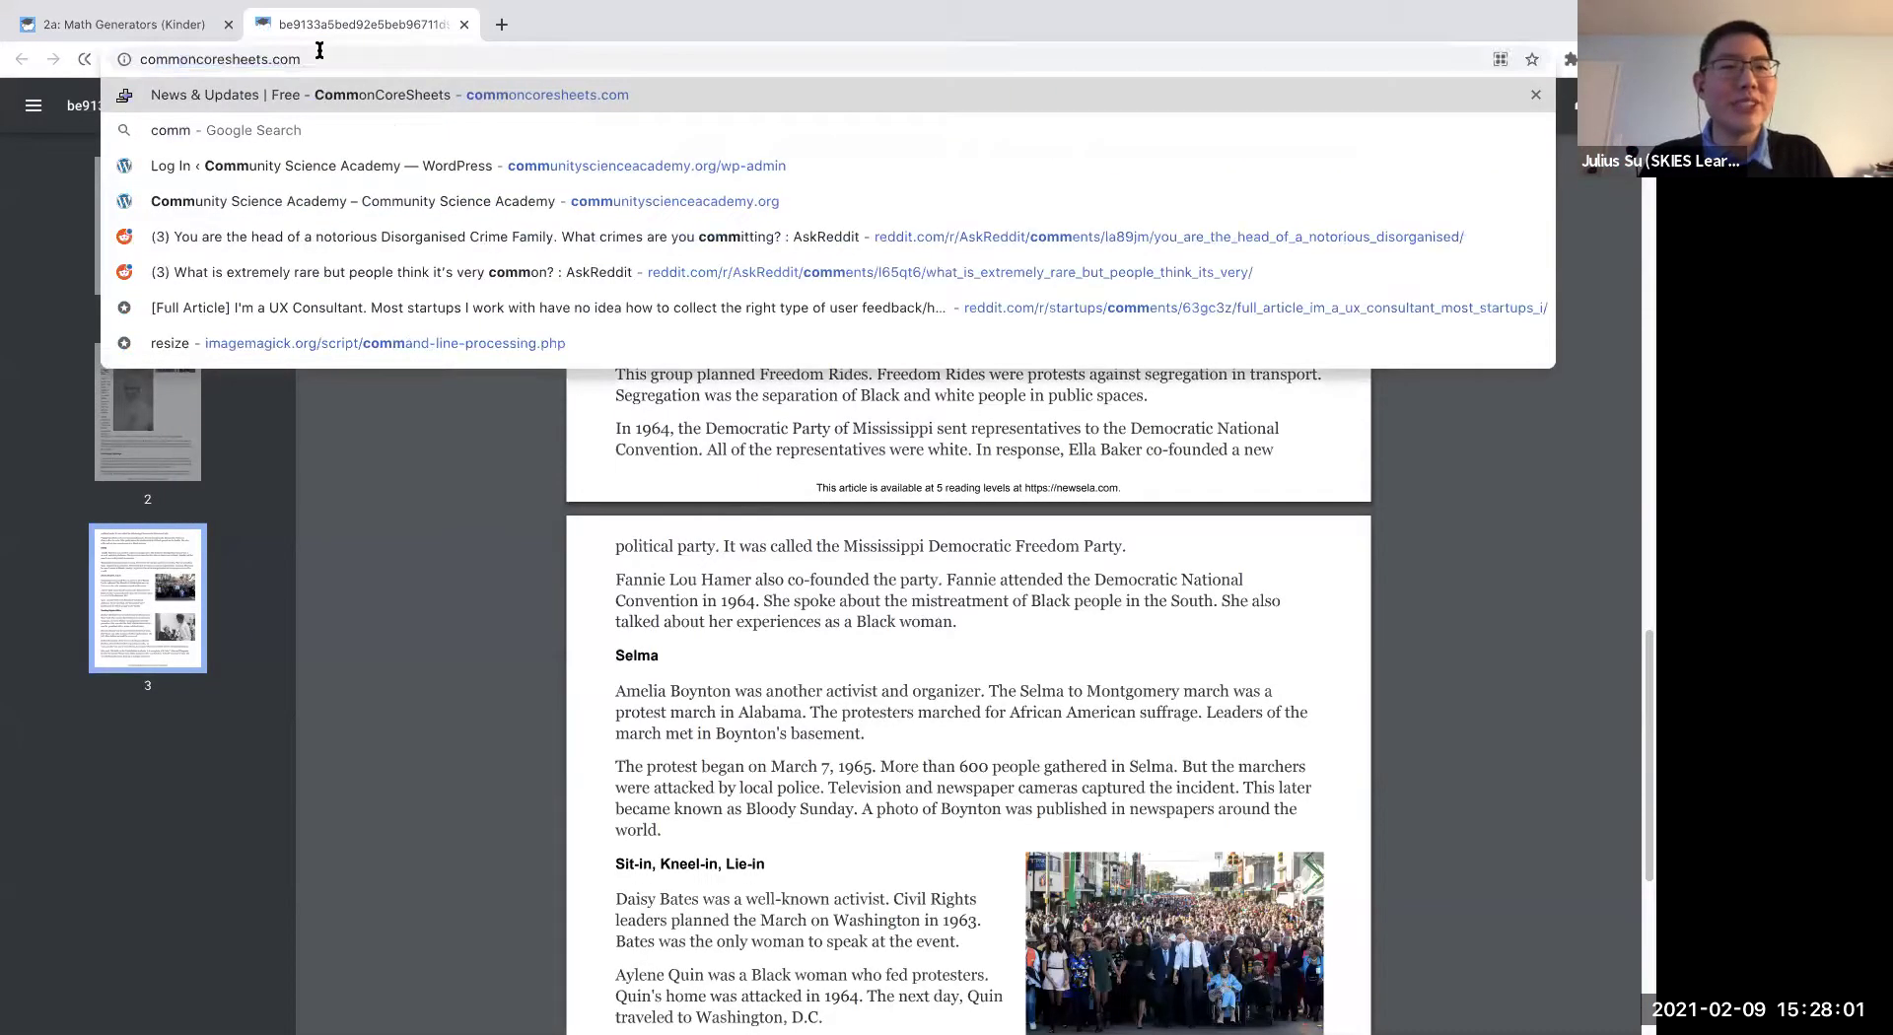
key(Return)
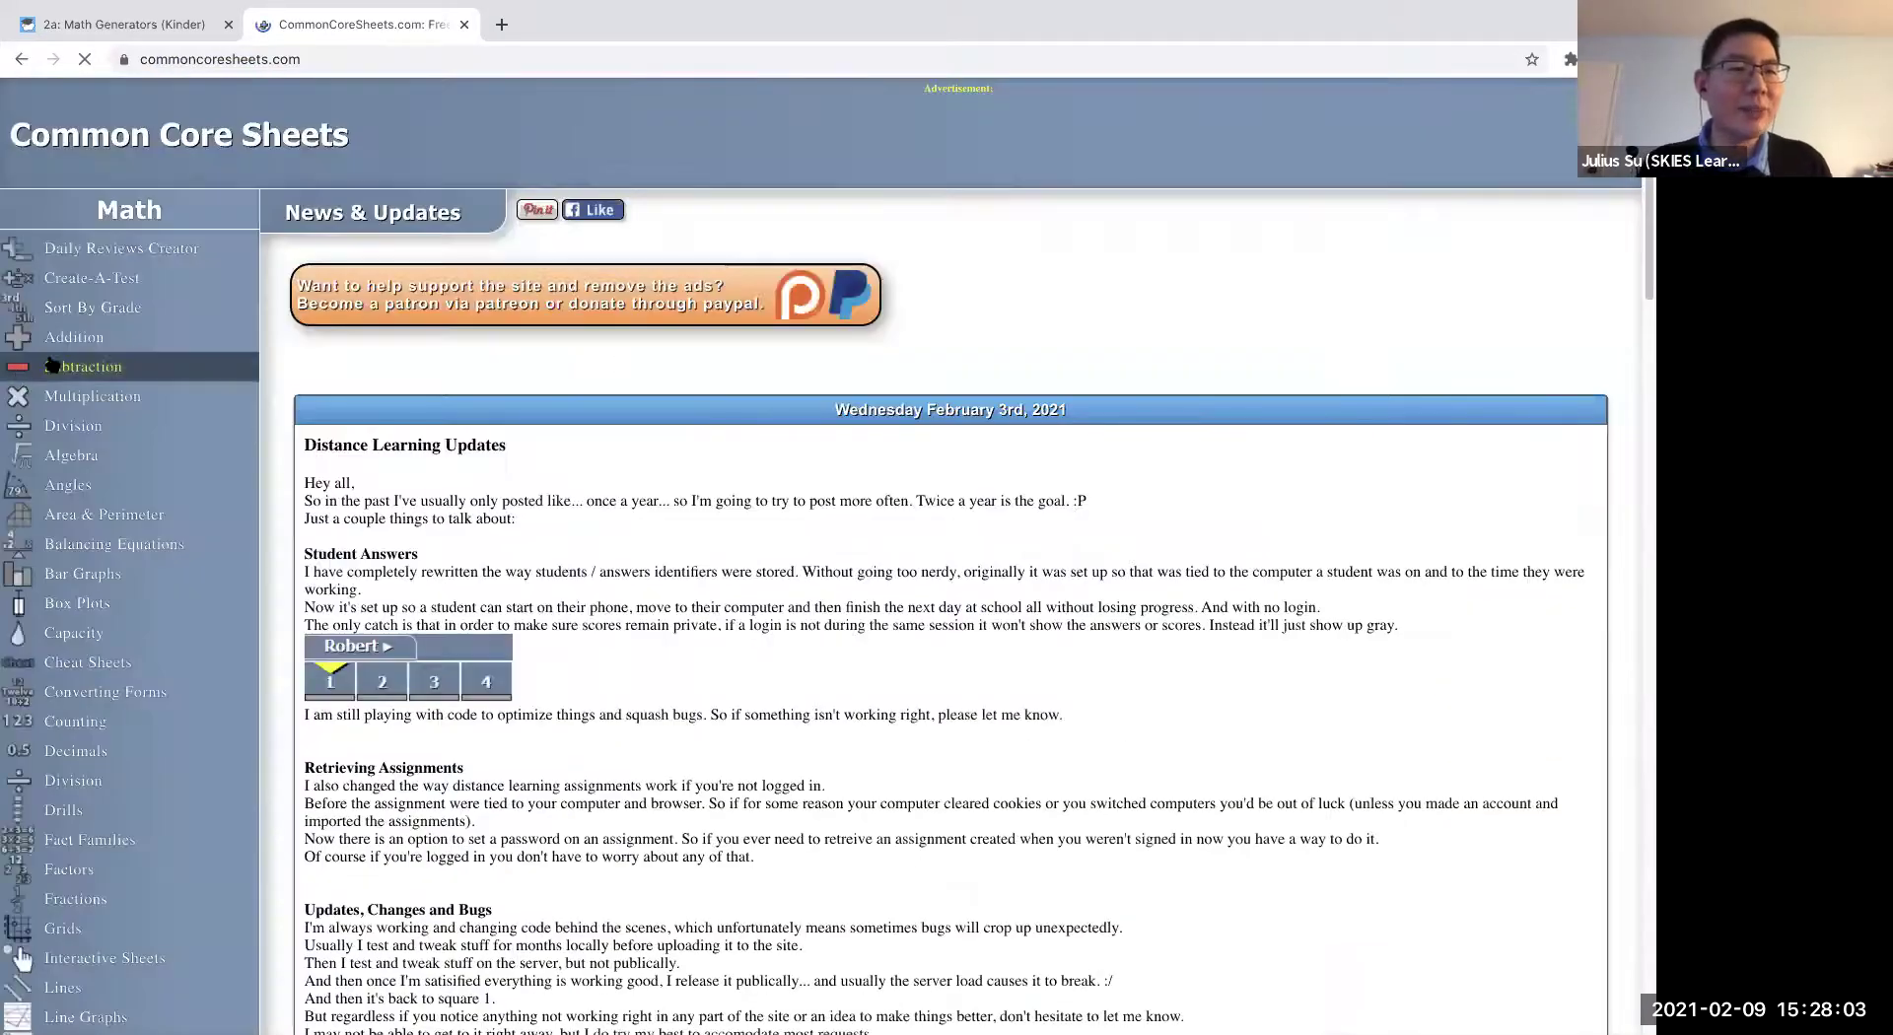
click(127, 397)
scroll(600, 279, down, 6)
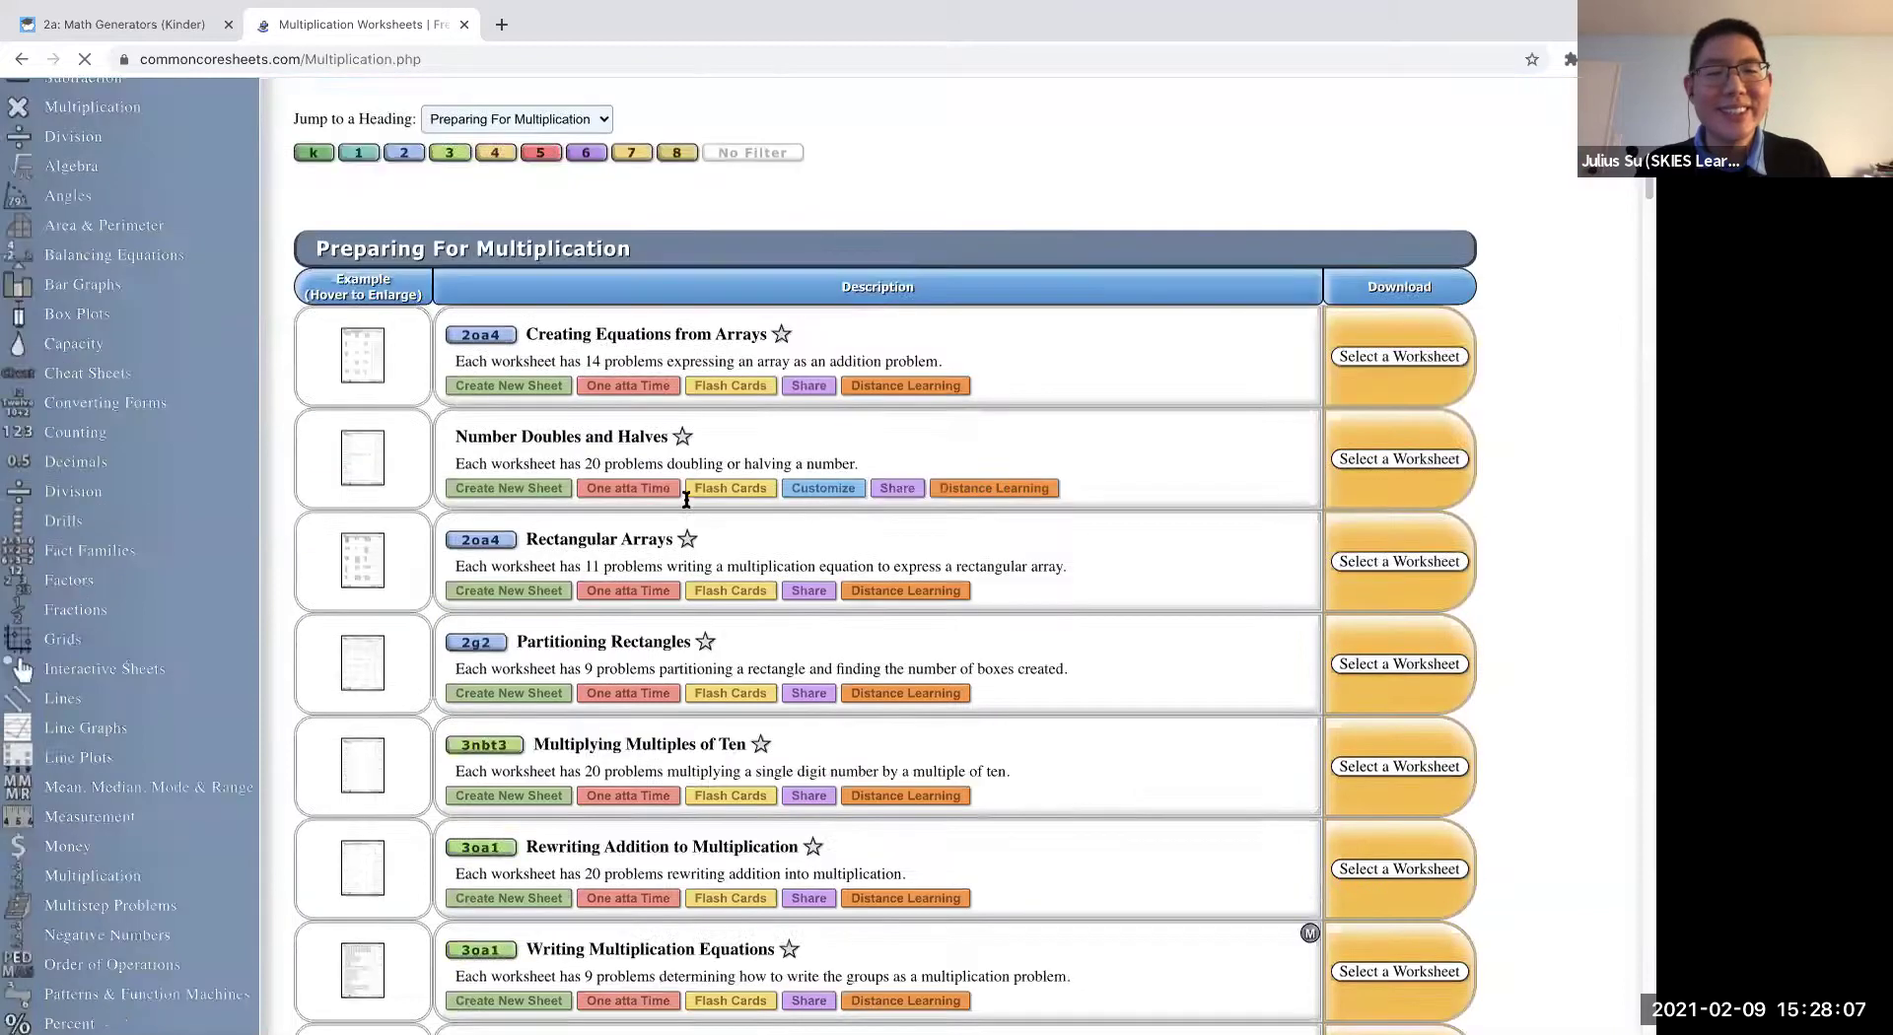
scroll(599, 279, down, 4)
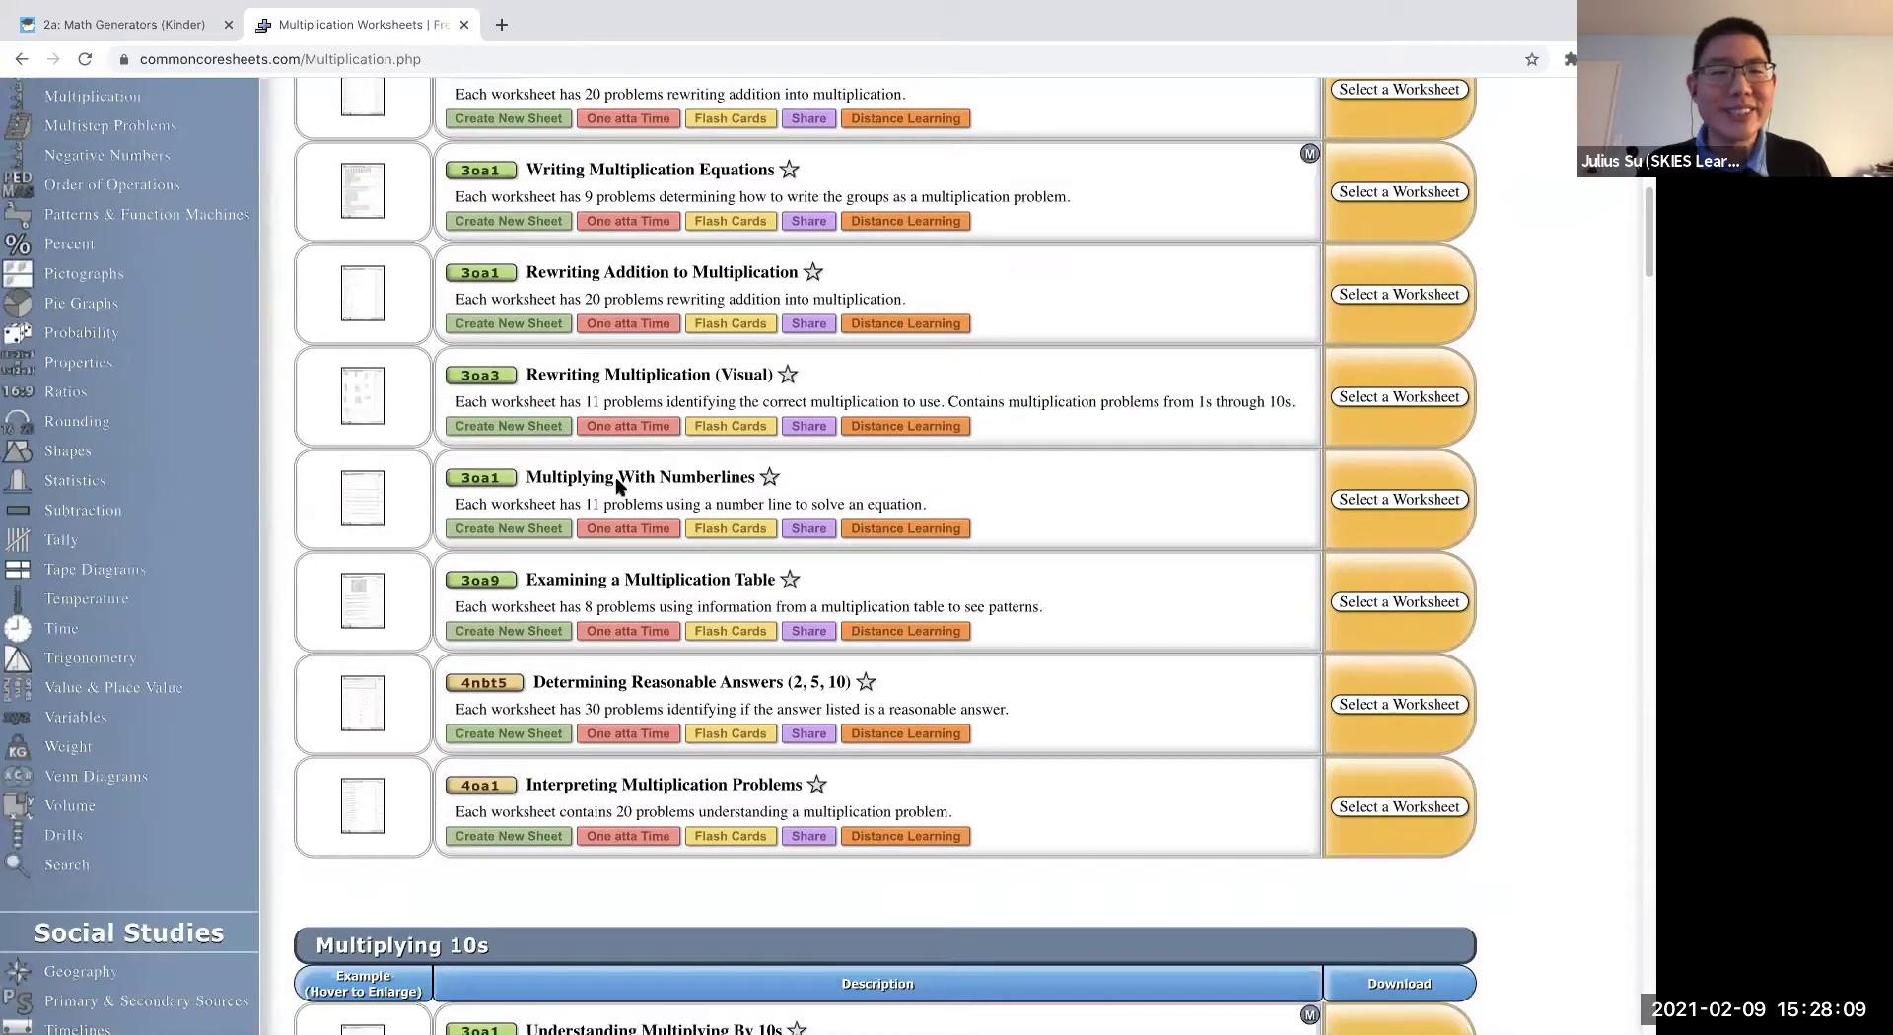
scroll(635, 497, down, 1)
scroll(636, 498, up, 3)
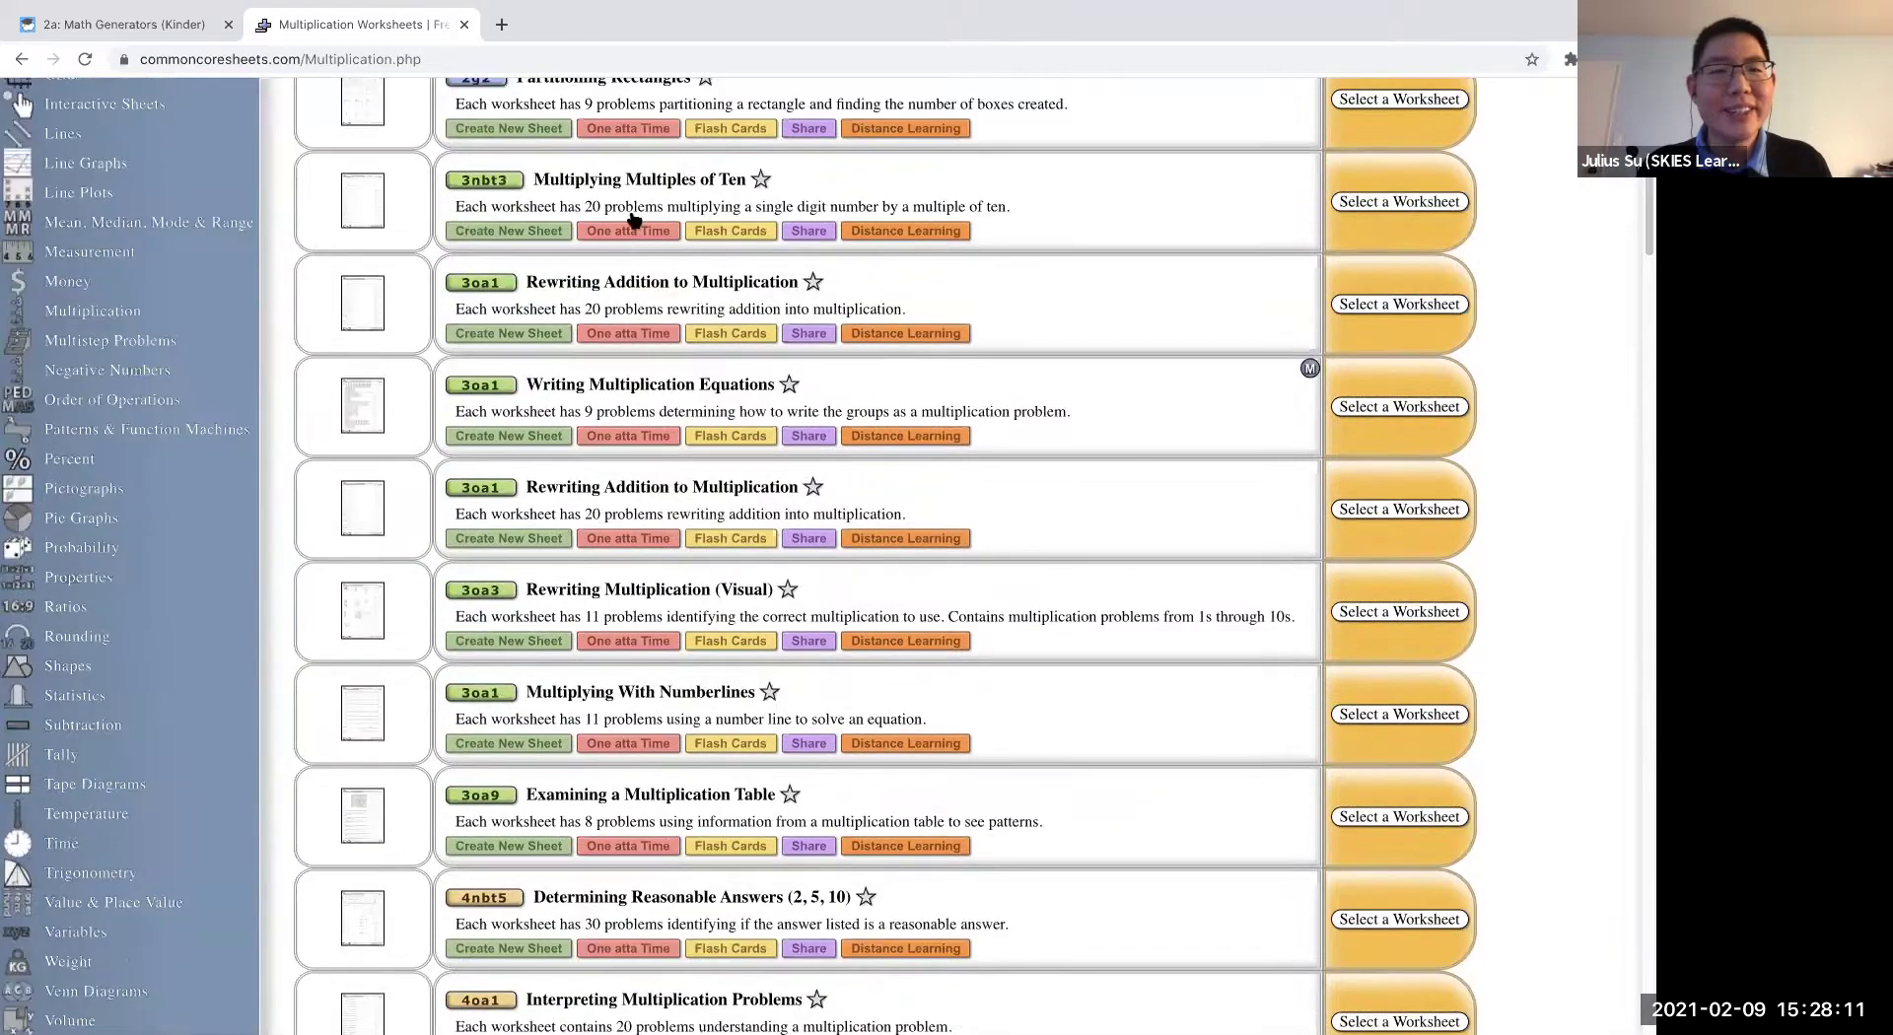
- Download Version 4 of Multiplying Multiples of Ten and save it as the PDF 4
mouse_move(358, 212)
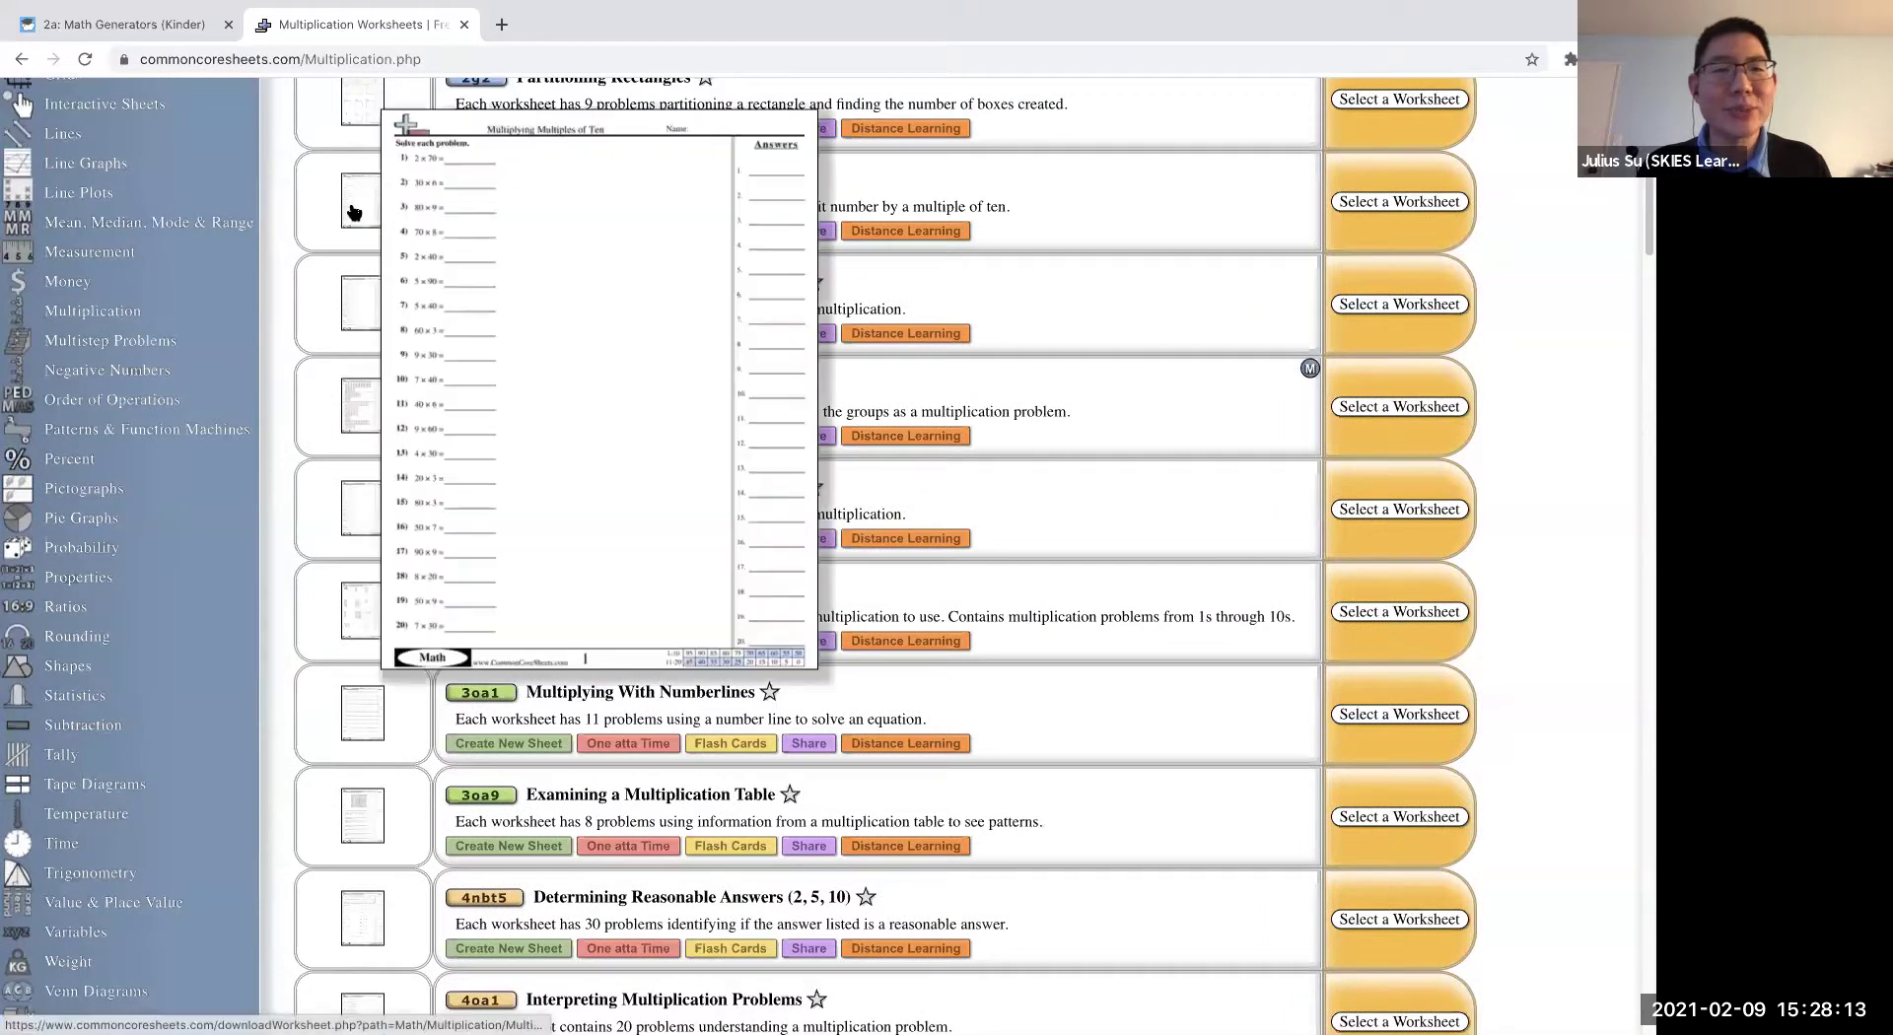
click(1392, 209)
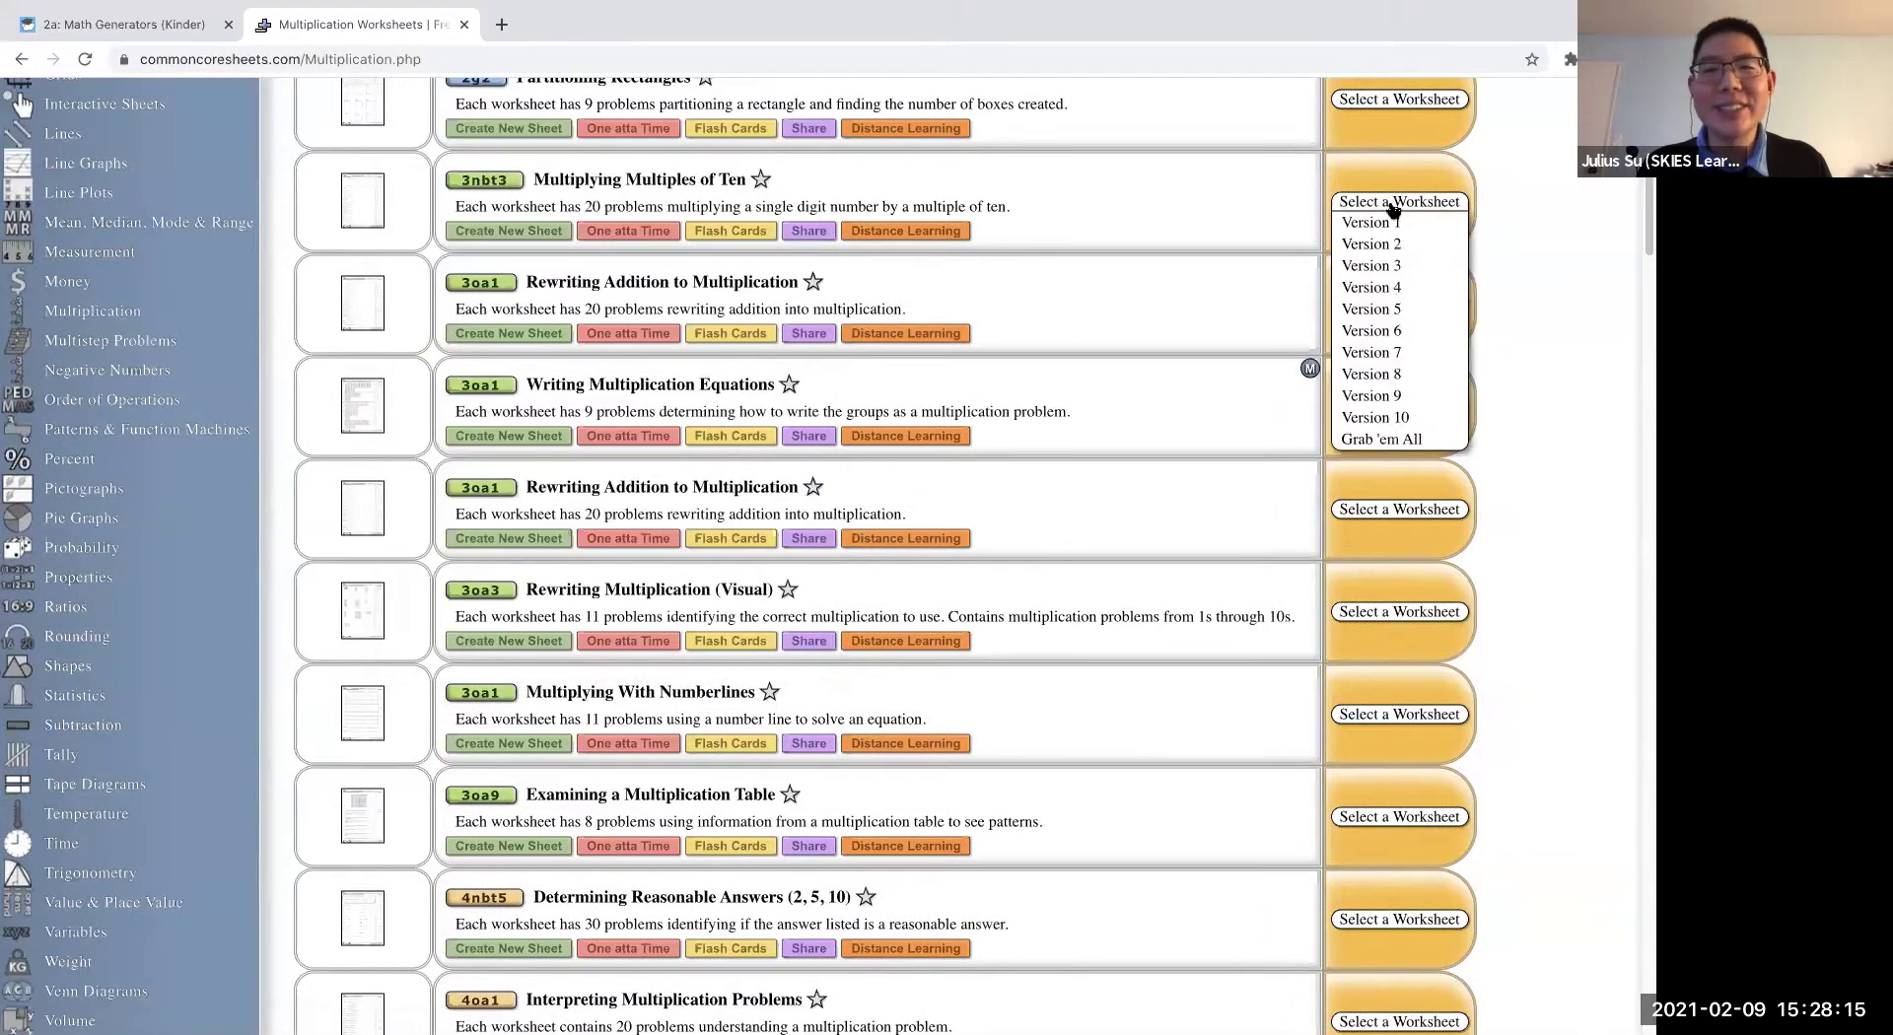
click(1380, 287)
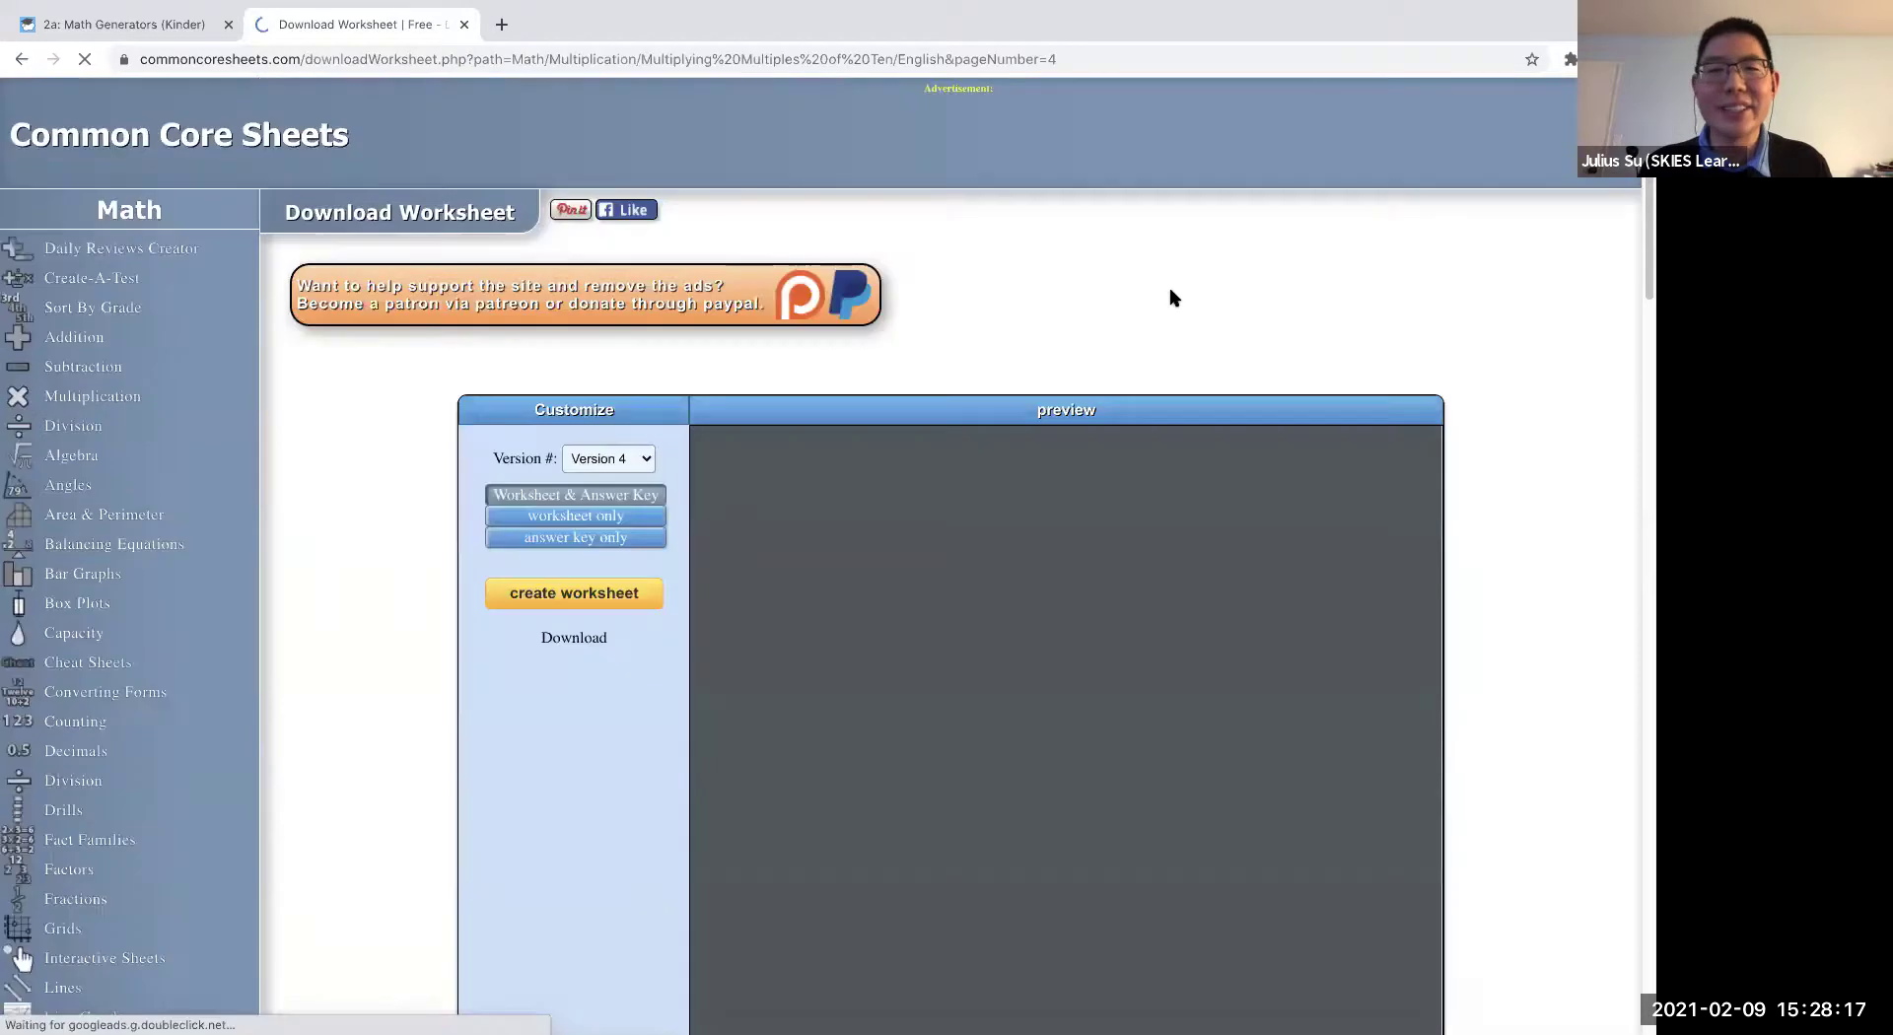
scroll(1173, 404, down, 3)
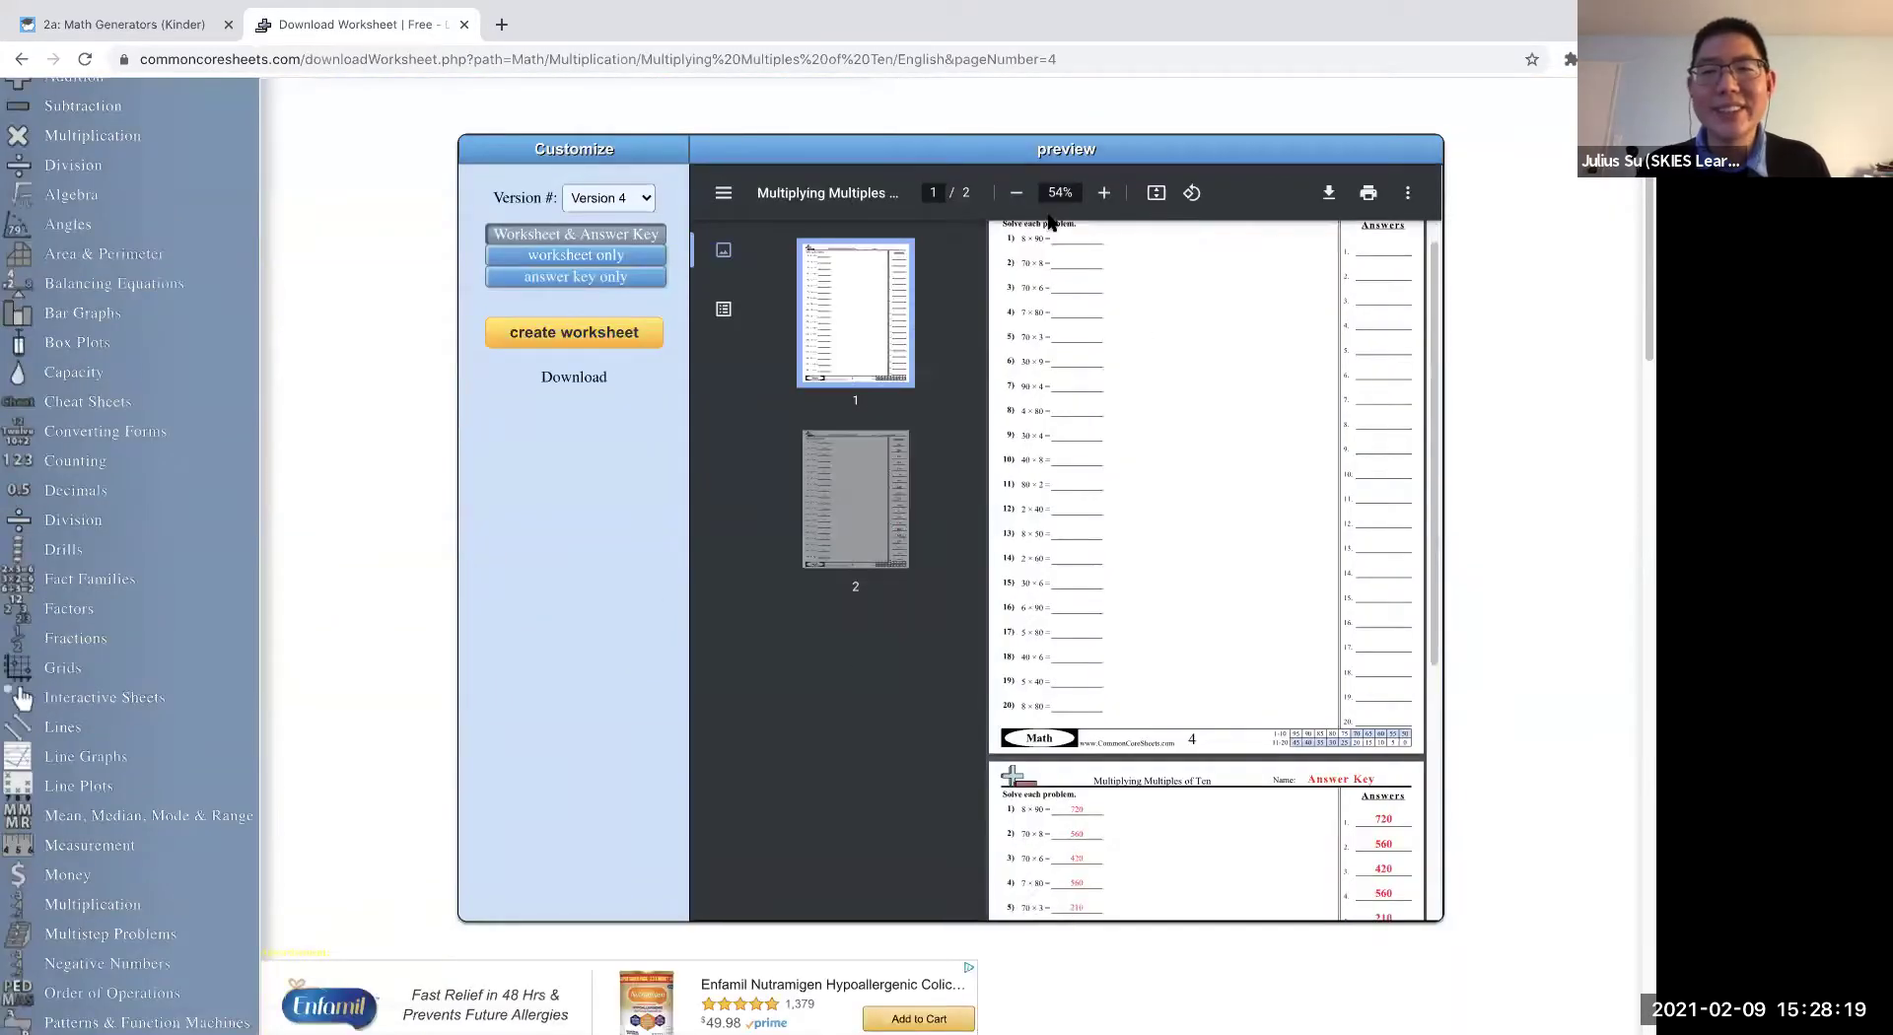
click(1328, 193)
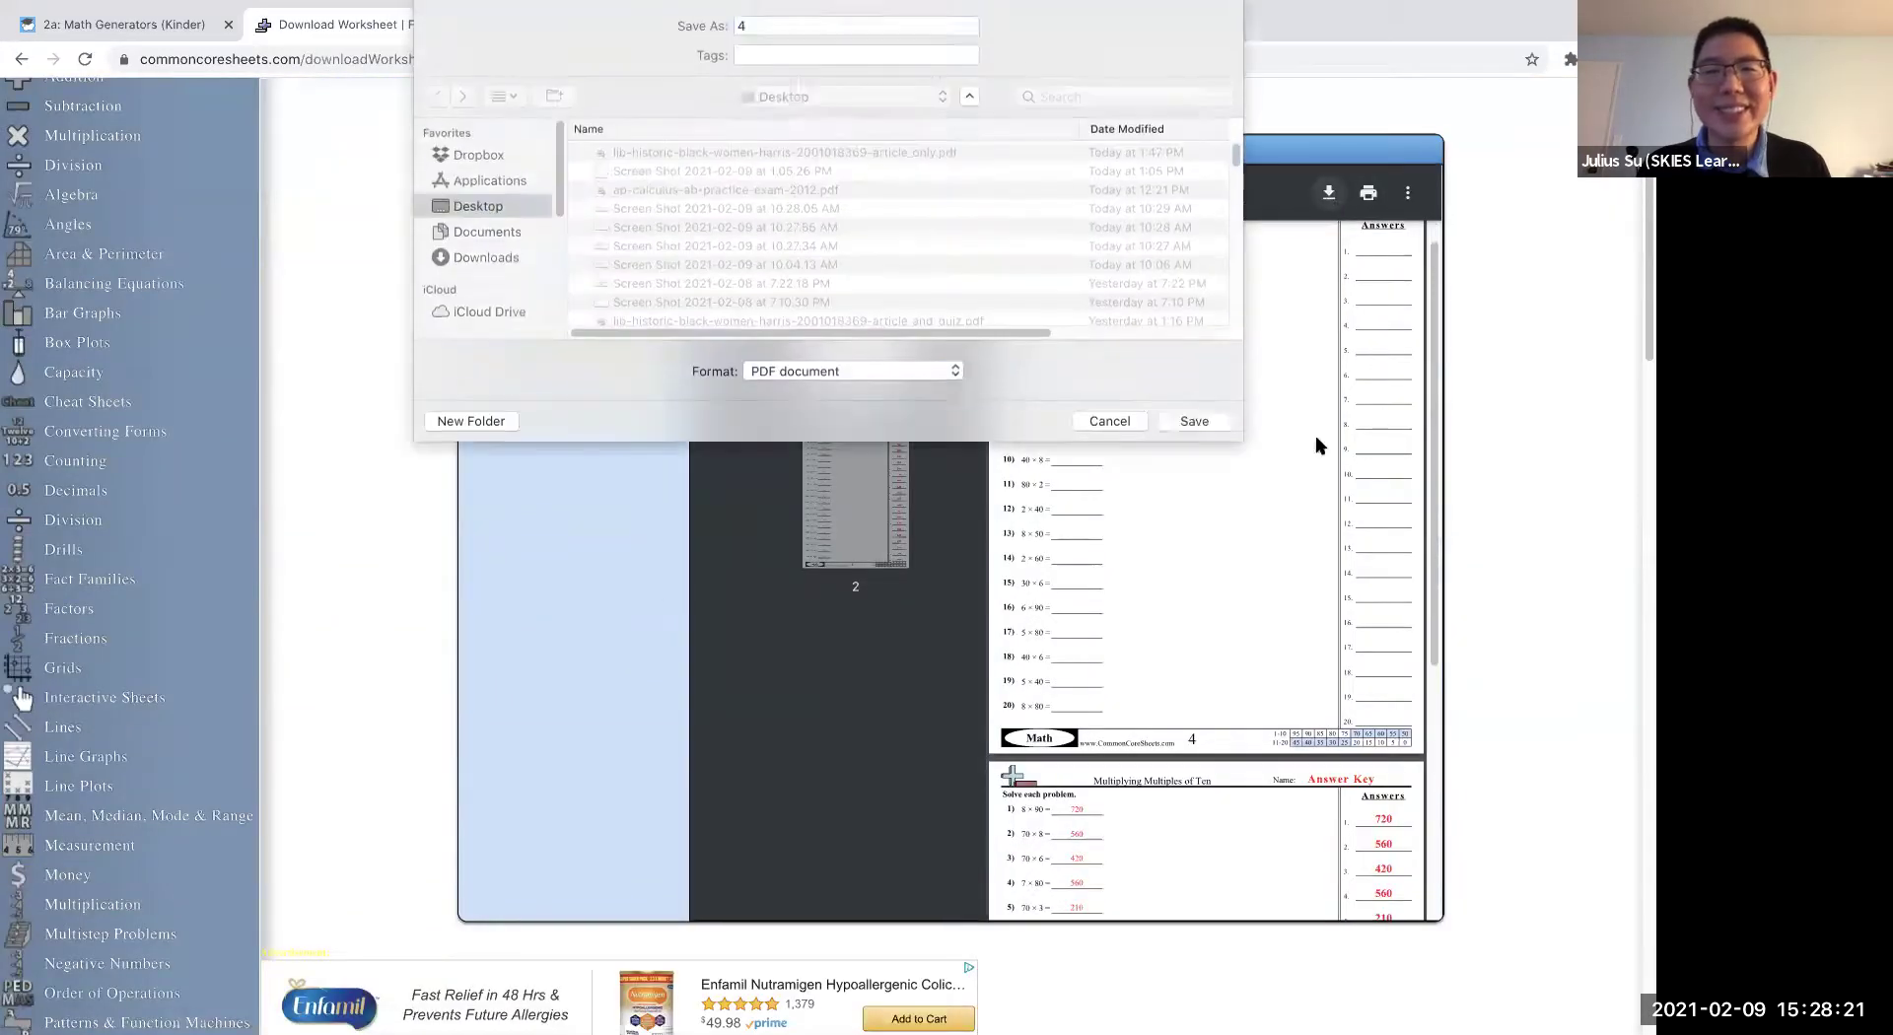
click(1212, 422)
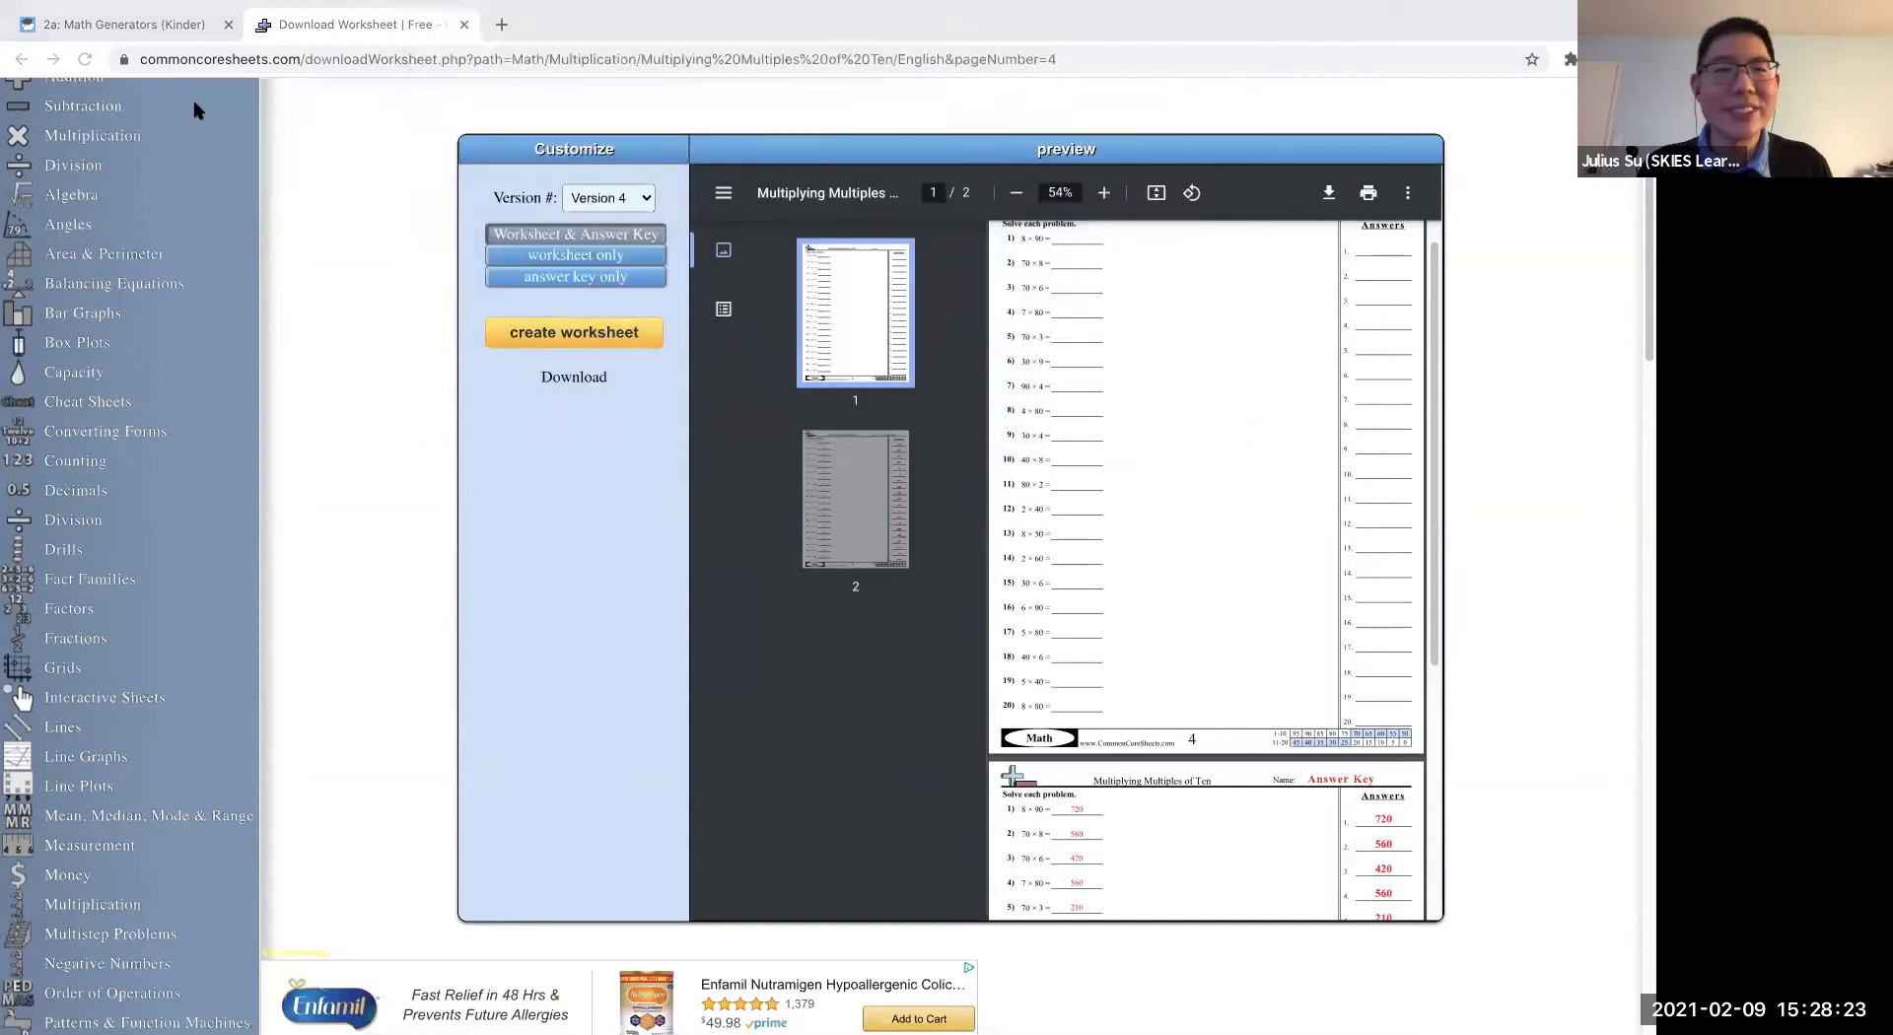
- Import 4.pdf as separate pages into new cards at the front of the kindergarten board
click(113, 19)
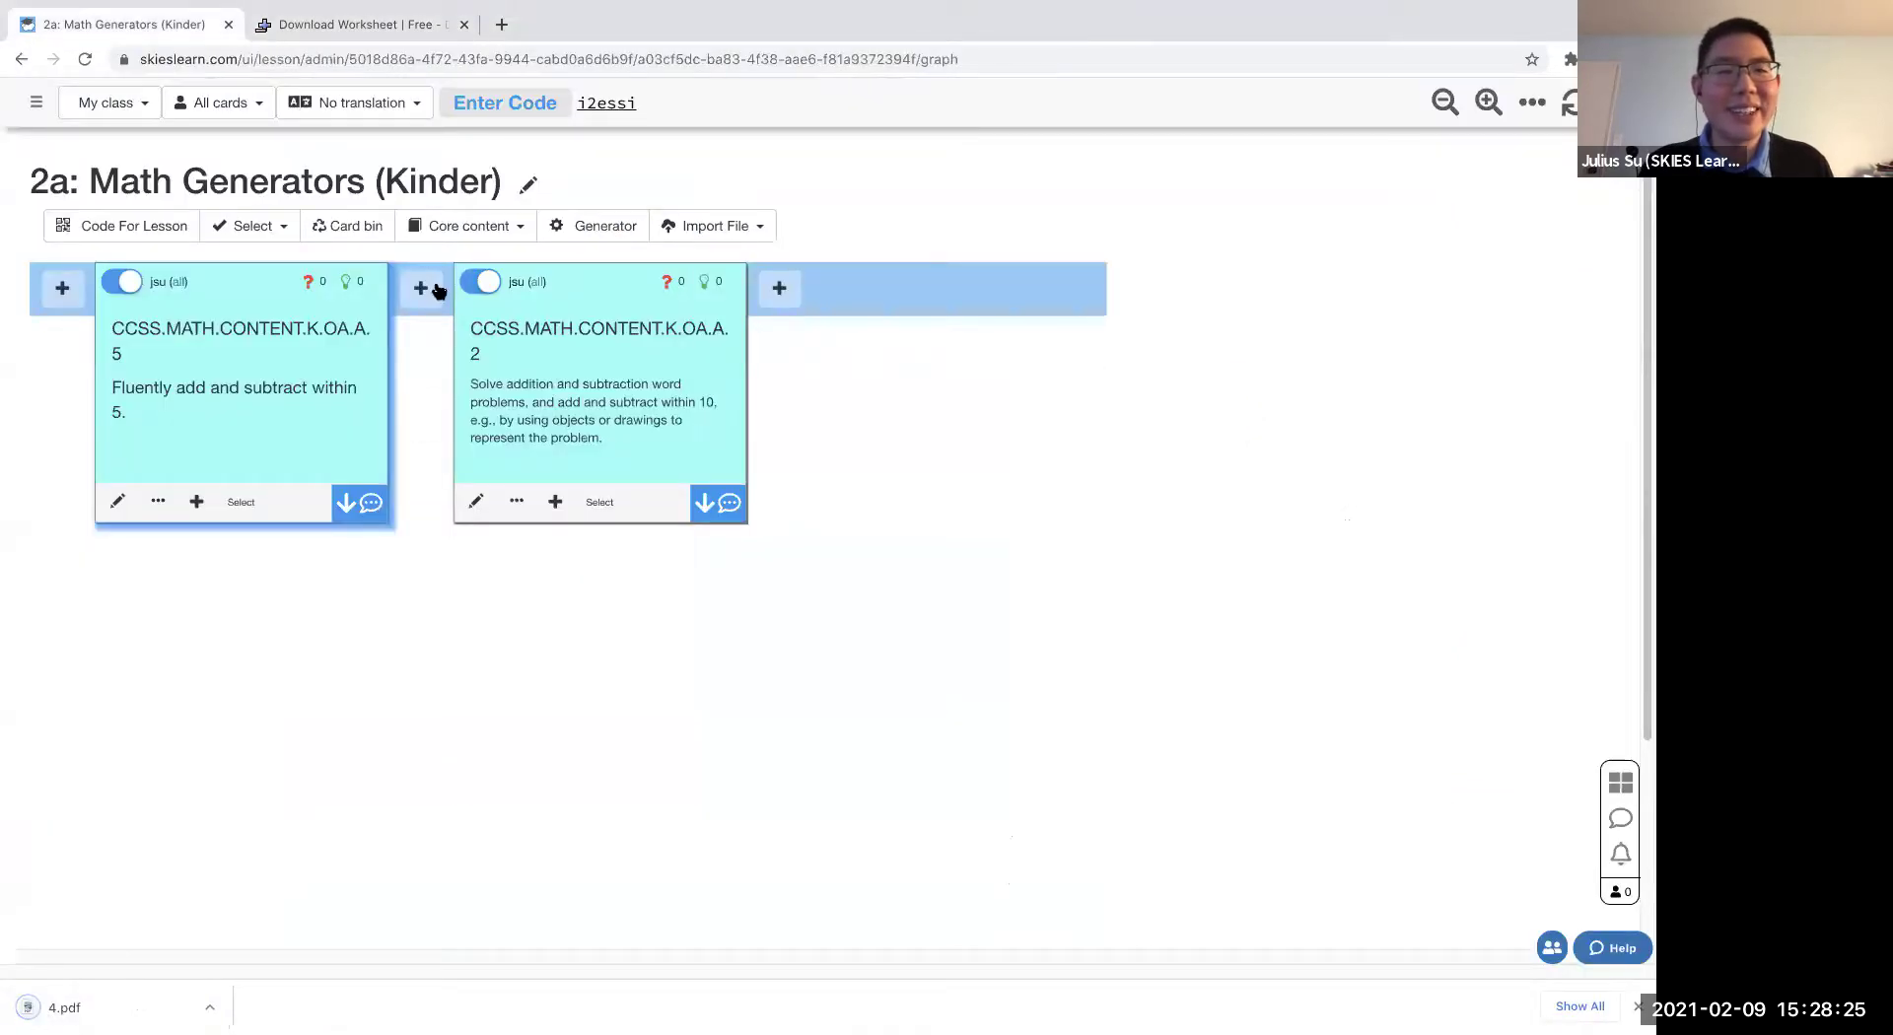
click(59, 293)
mouse_move(157, 675)
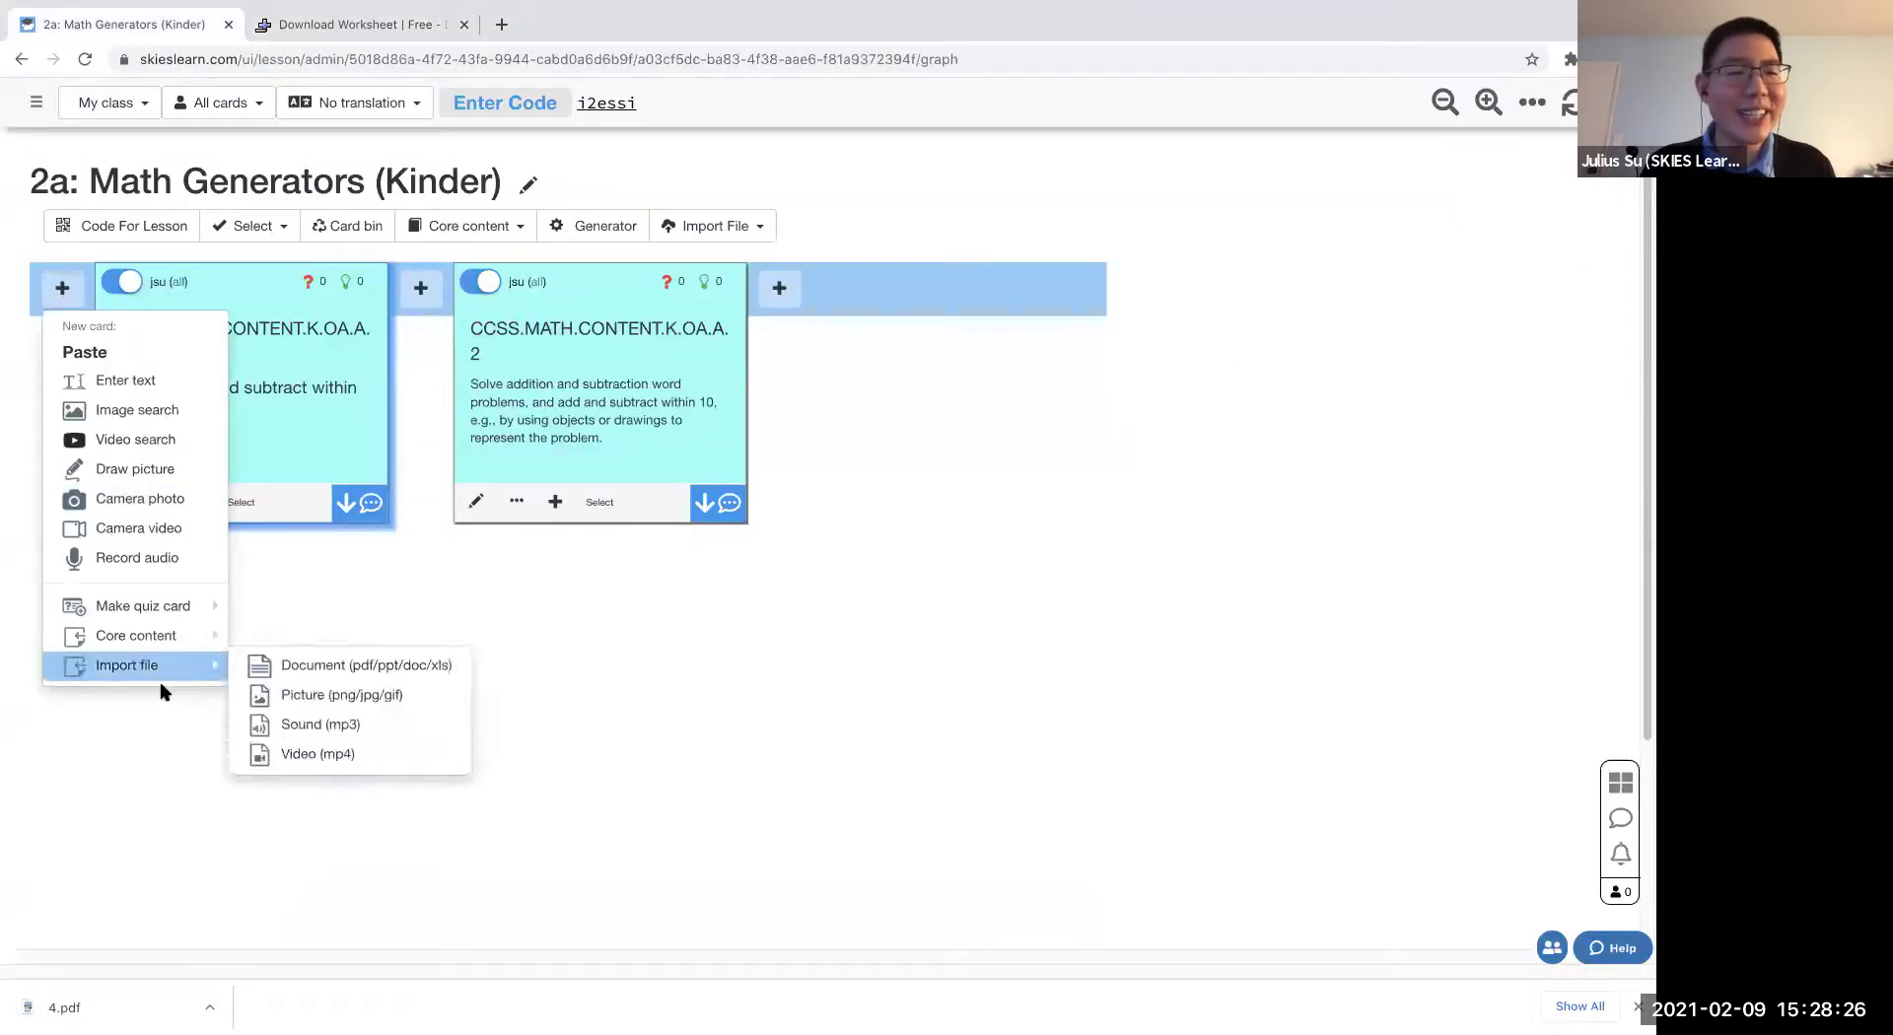
click(291, 668)
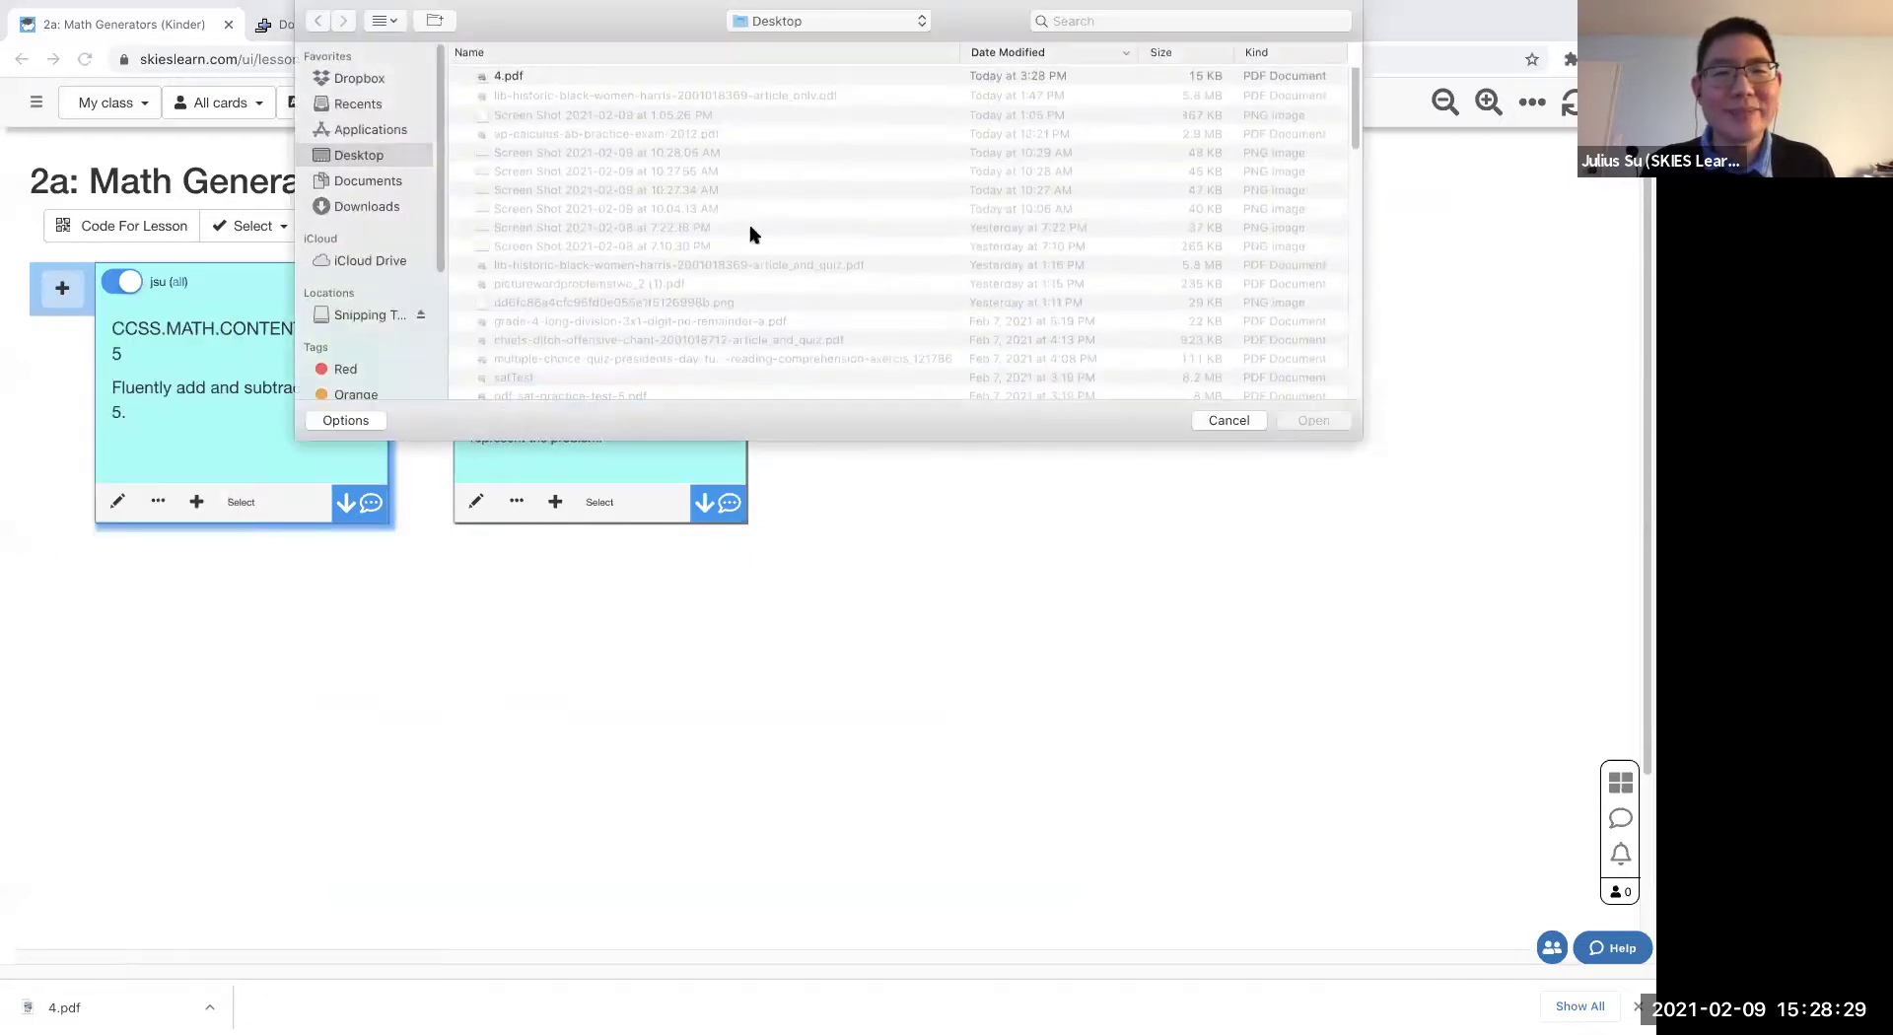
click(508, 77)
click(1321, 421)
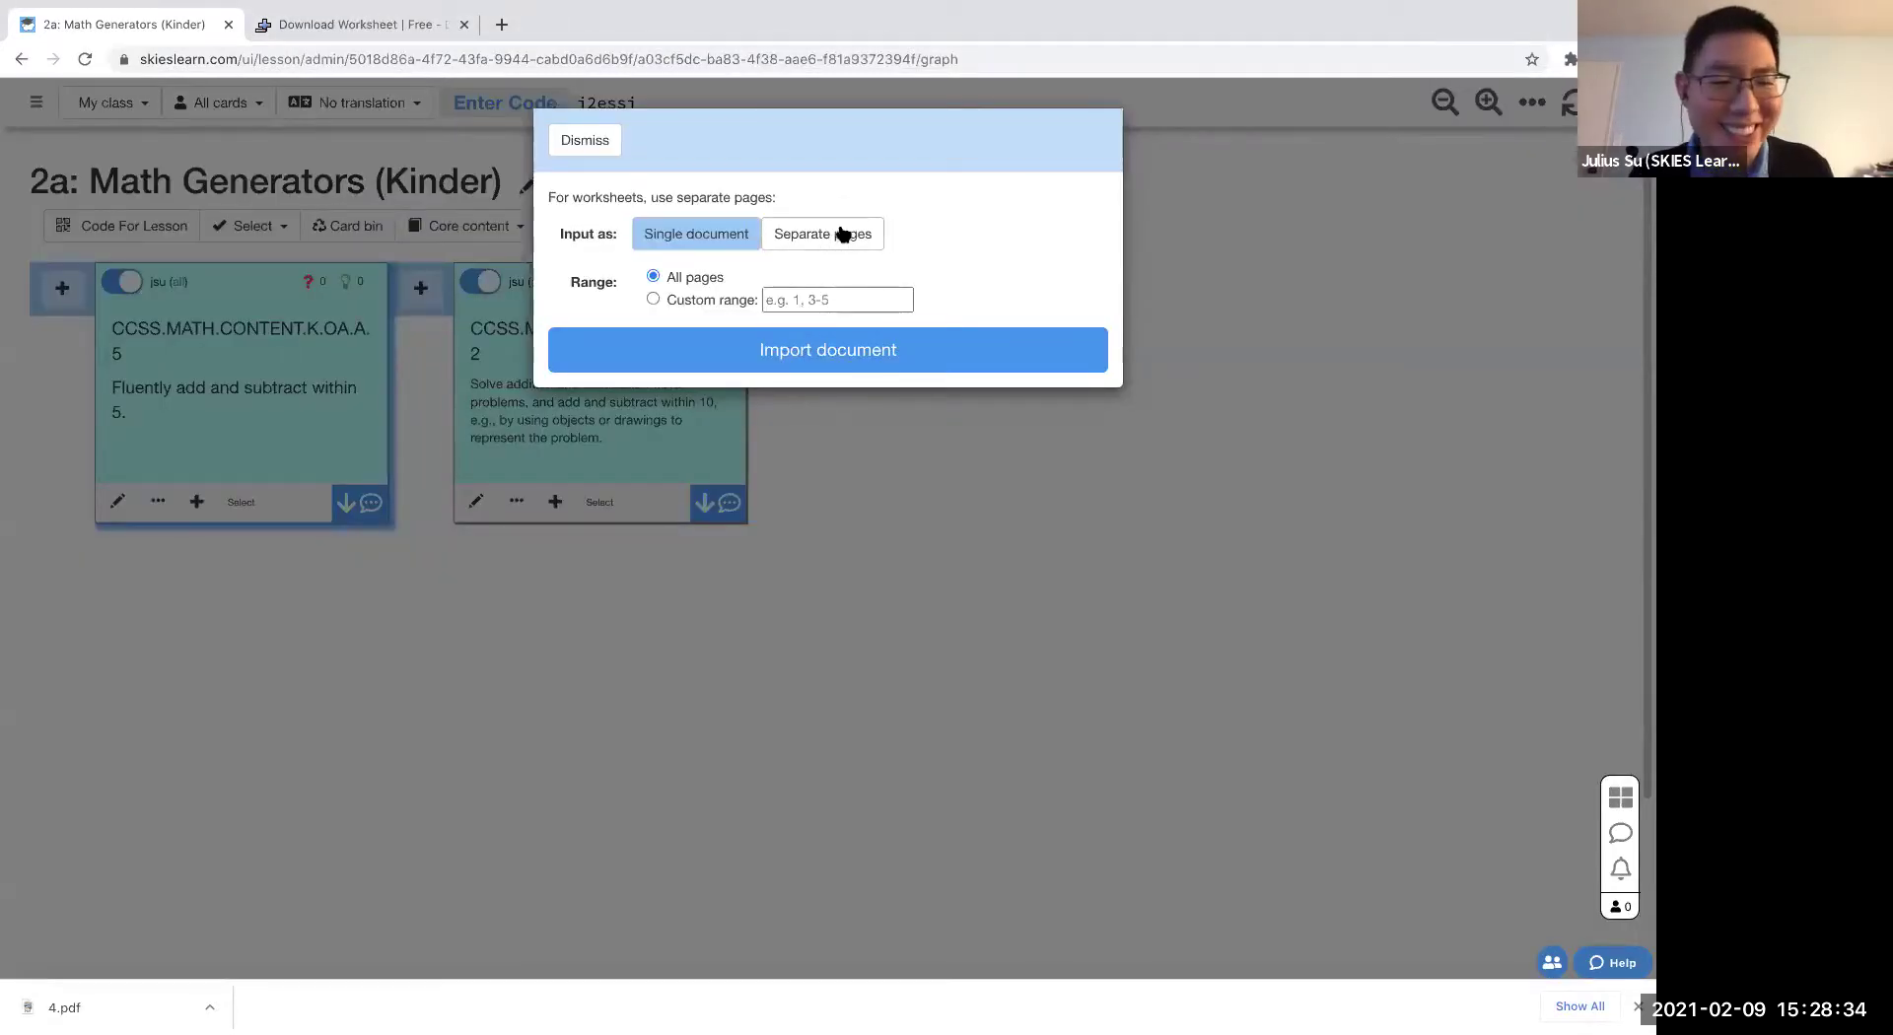
click(843, 233)
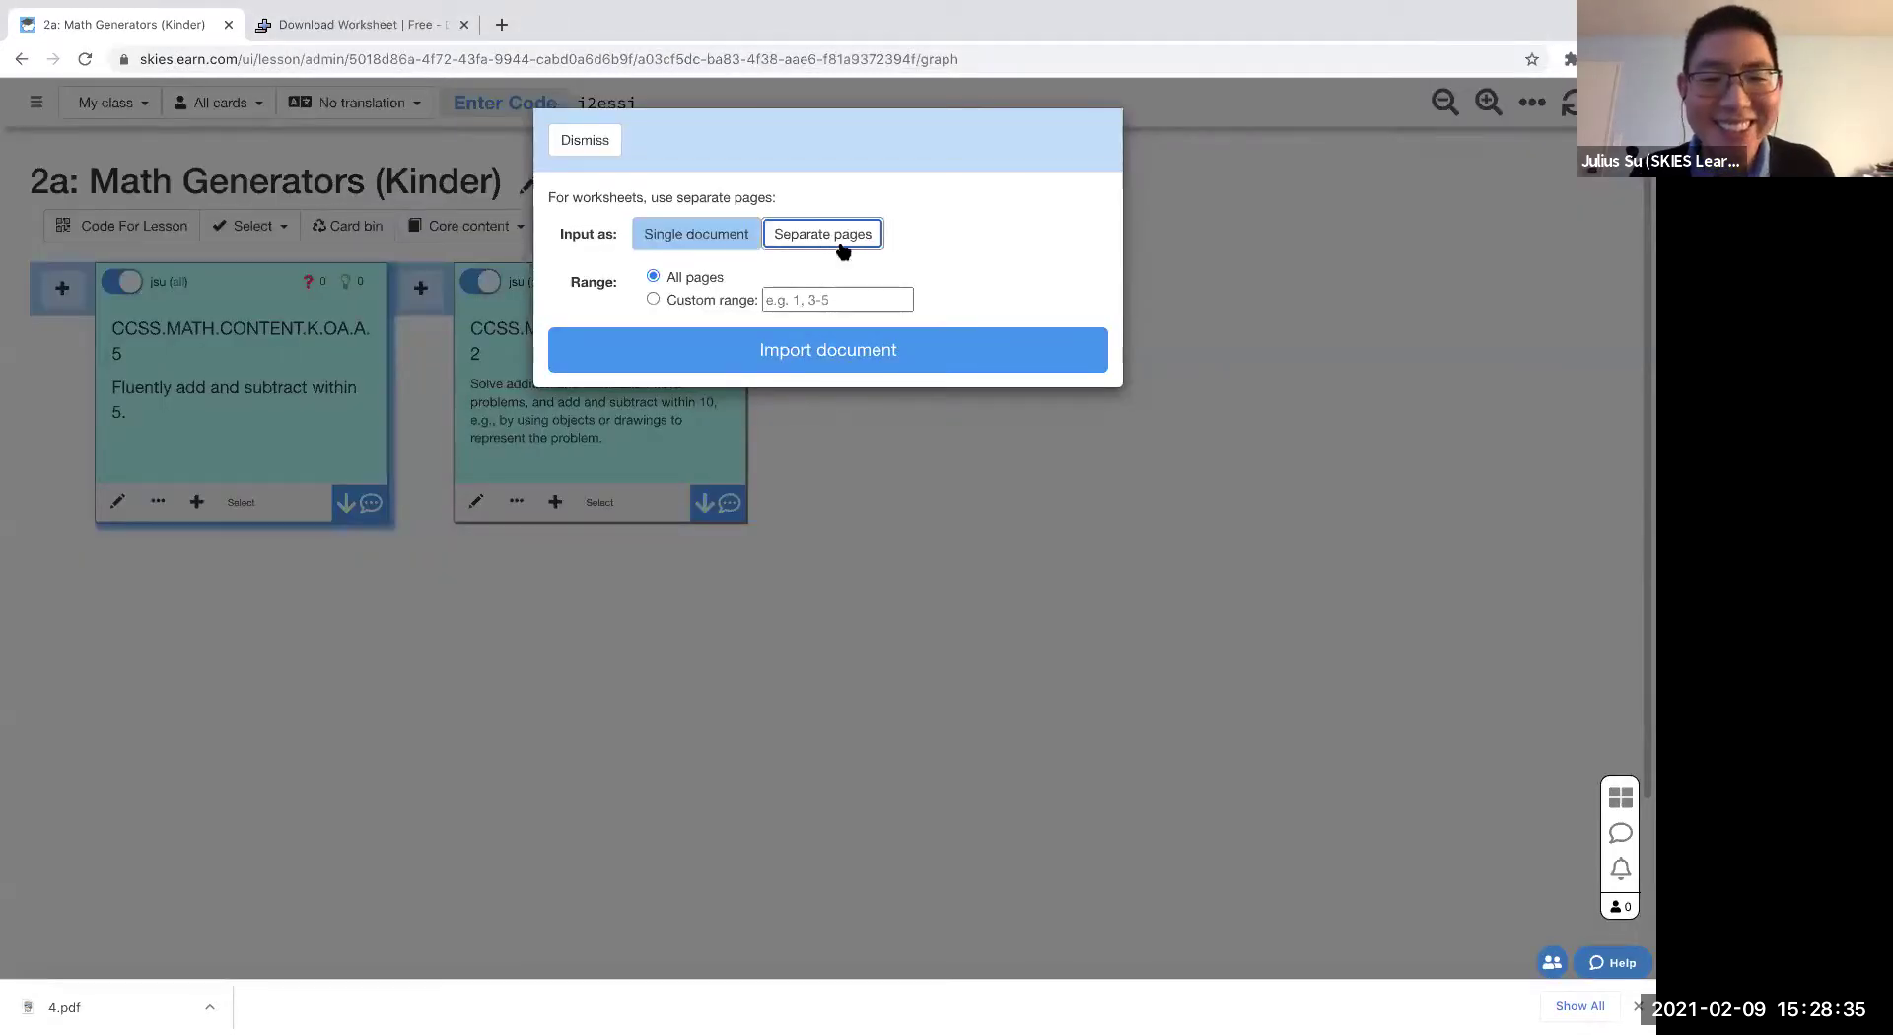
click(828, 350)
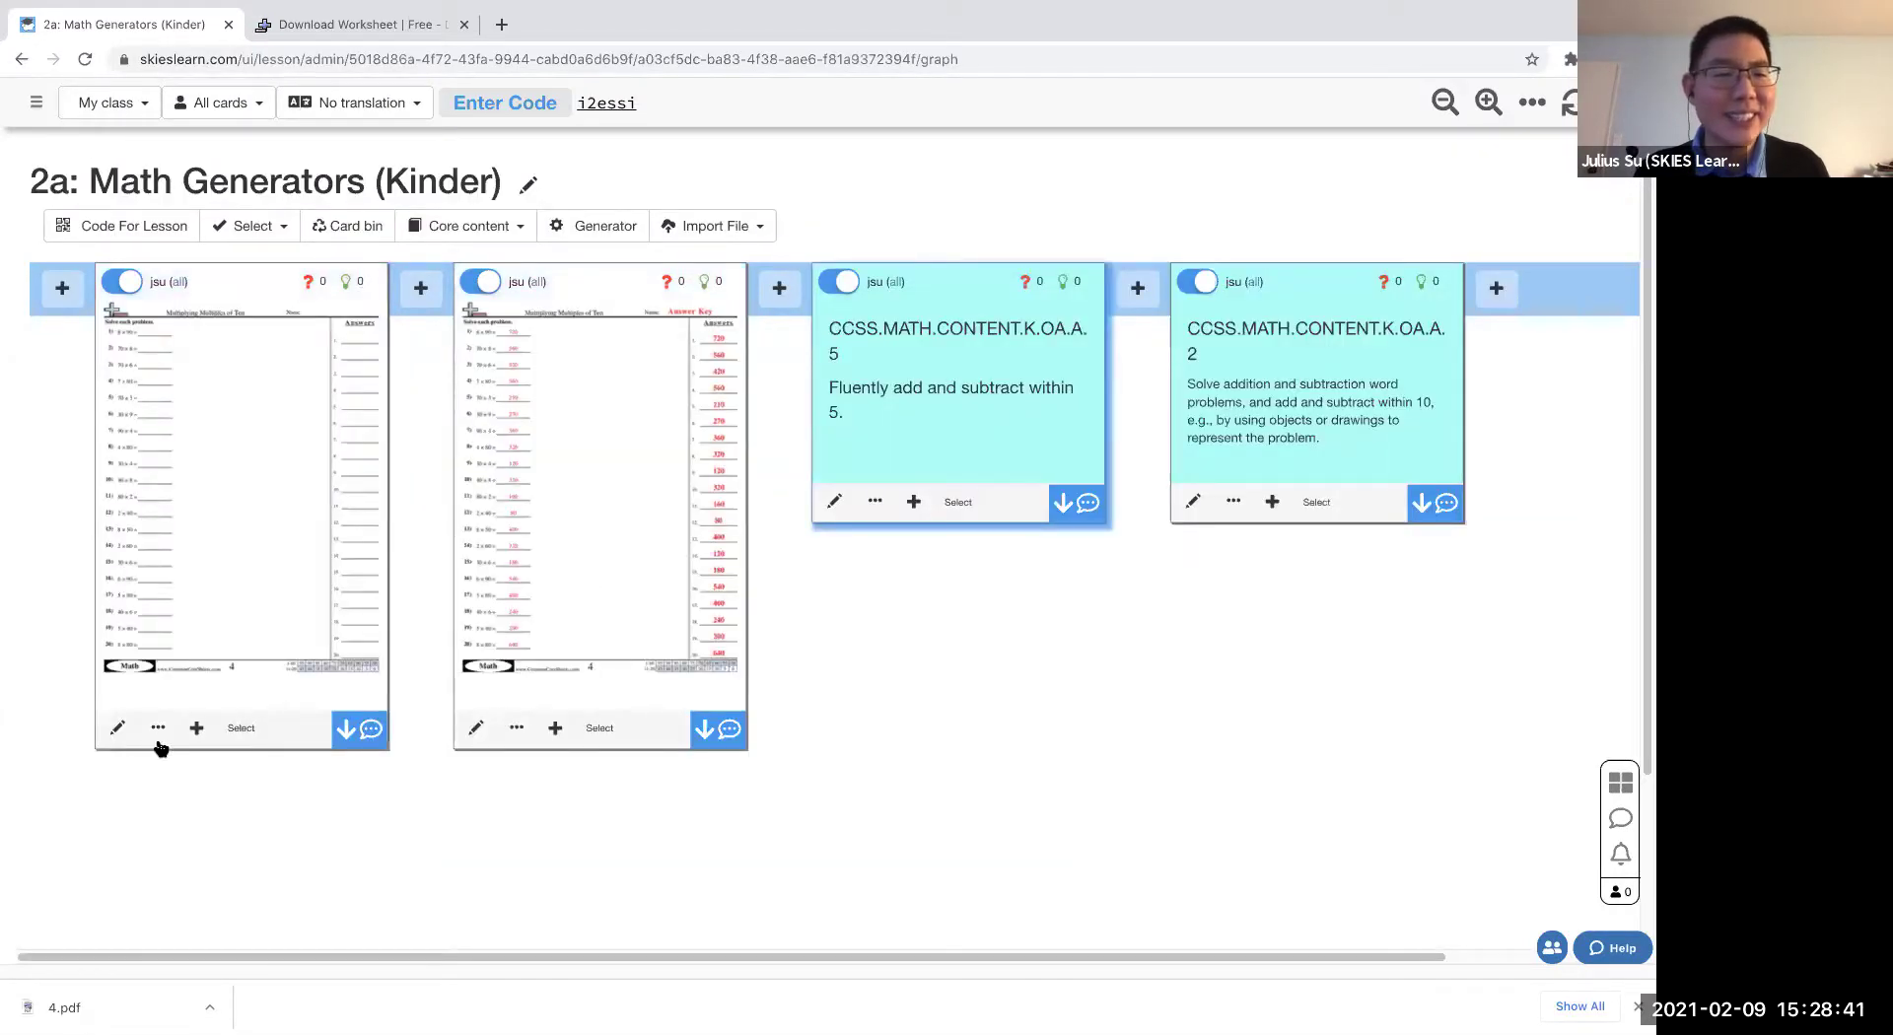
- Open the worksheet card's Chunk view in Extract text mode
click(156, 729)
click(174, 787)
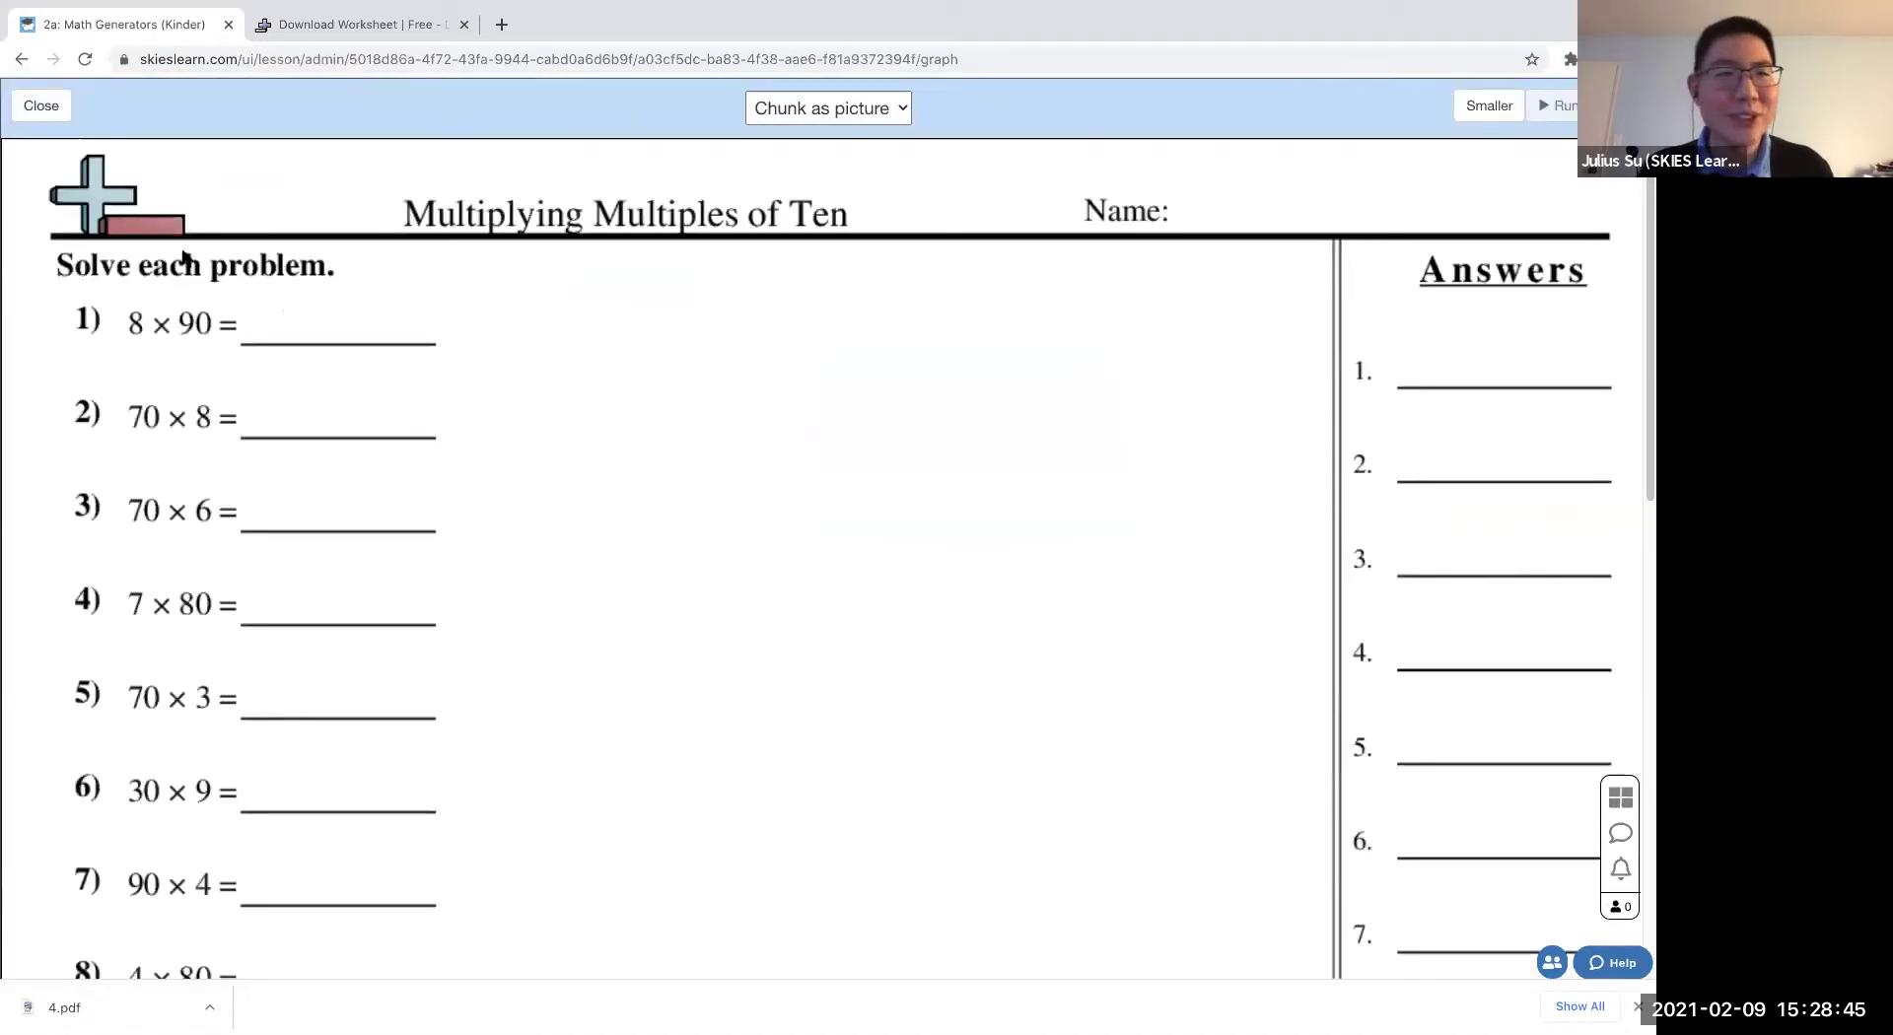
click(808, 110)
click(811, 136)
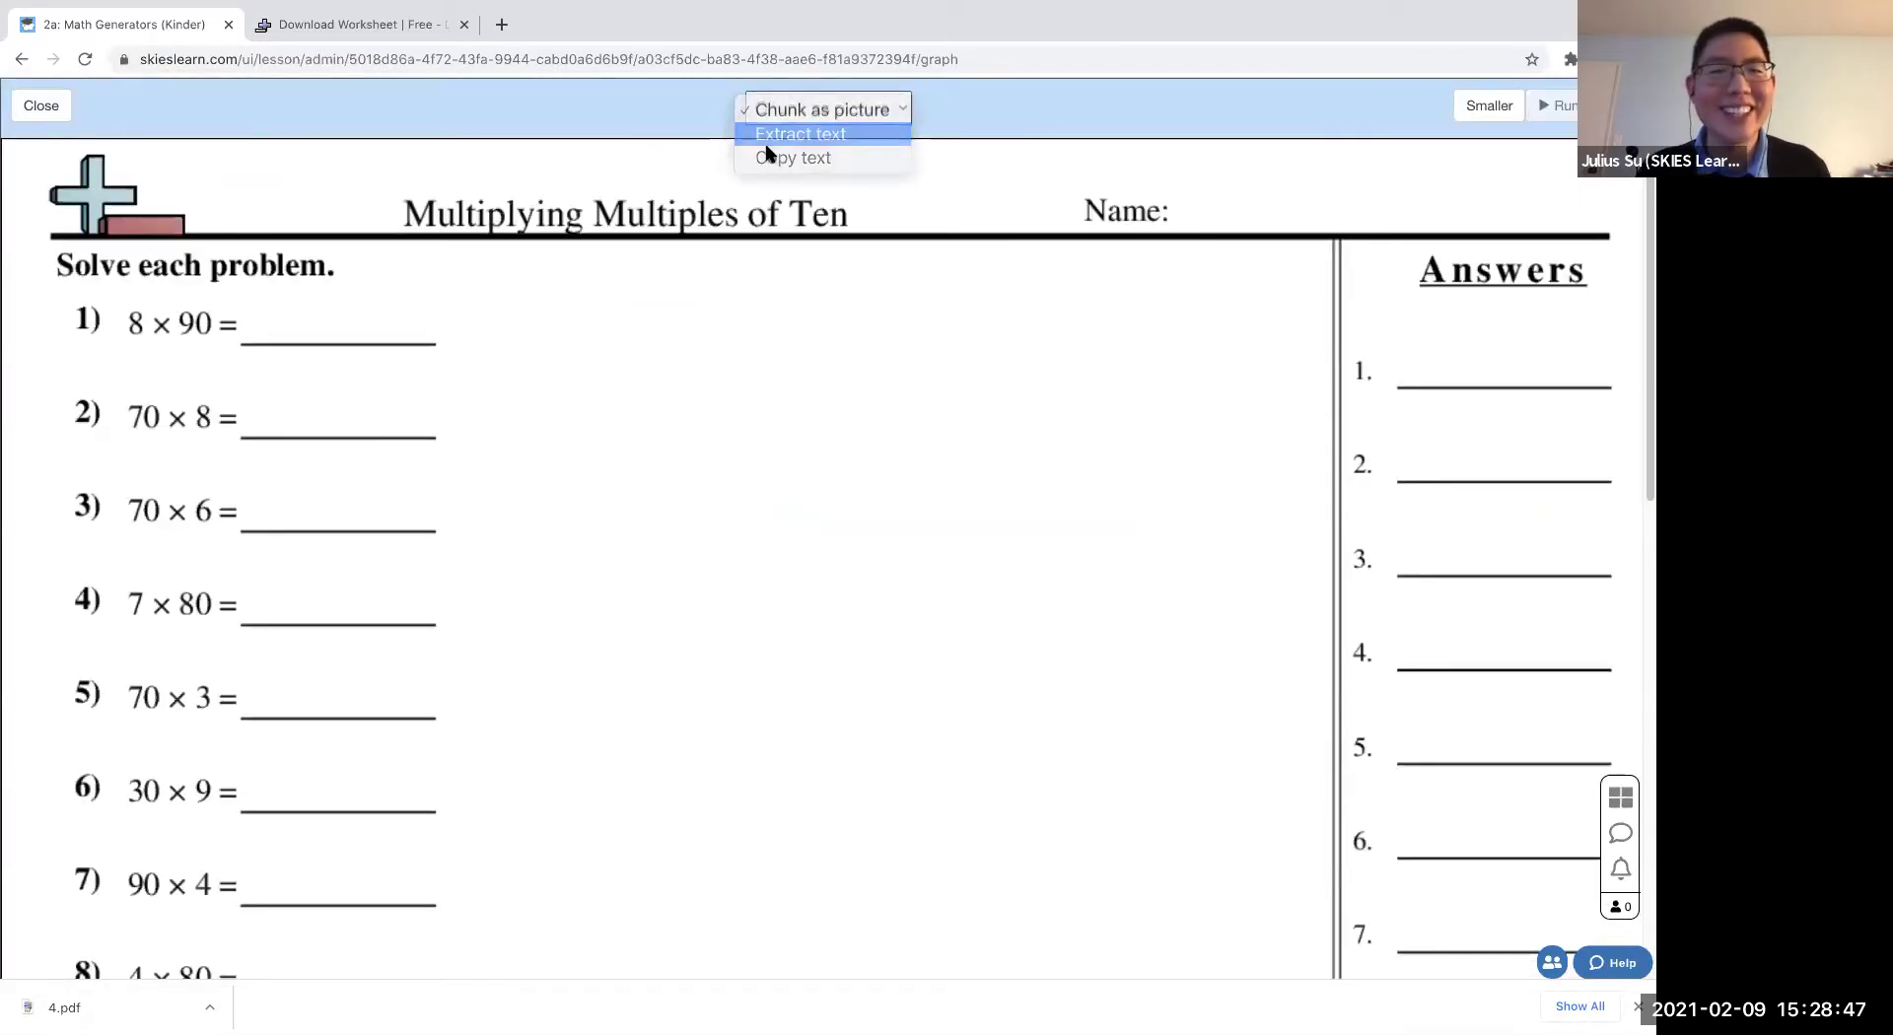
- Mark problems 1–4 as text-extraction answer fields #1 to #4
drag(118, 292, 457, 365)
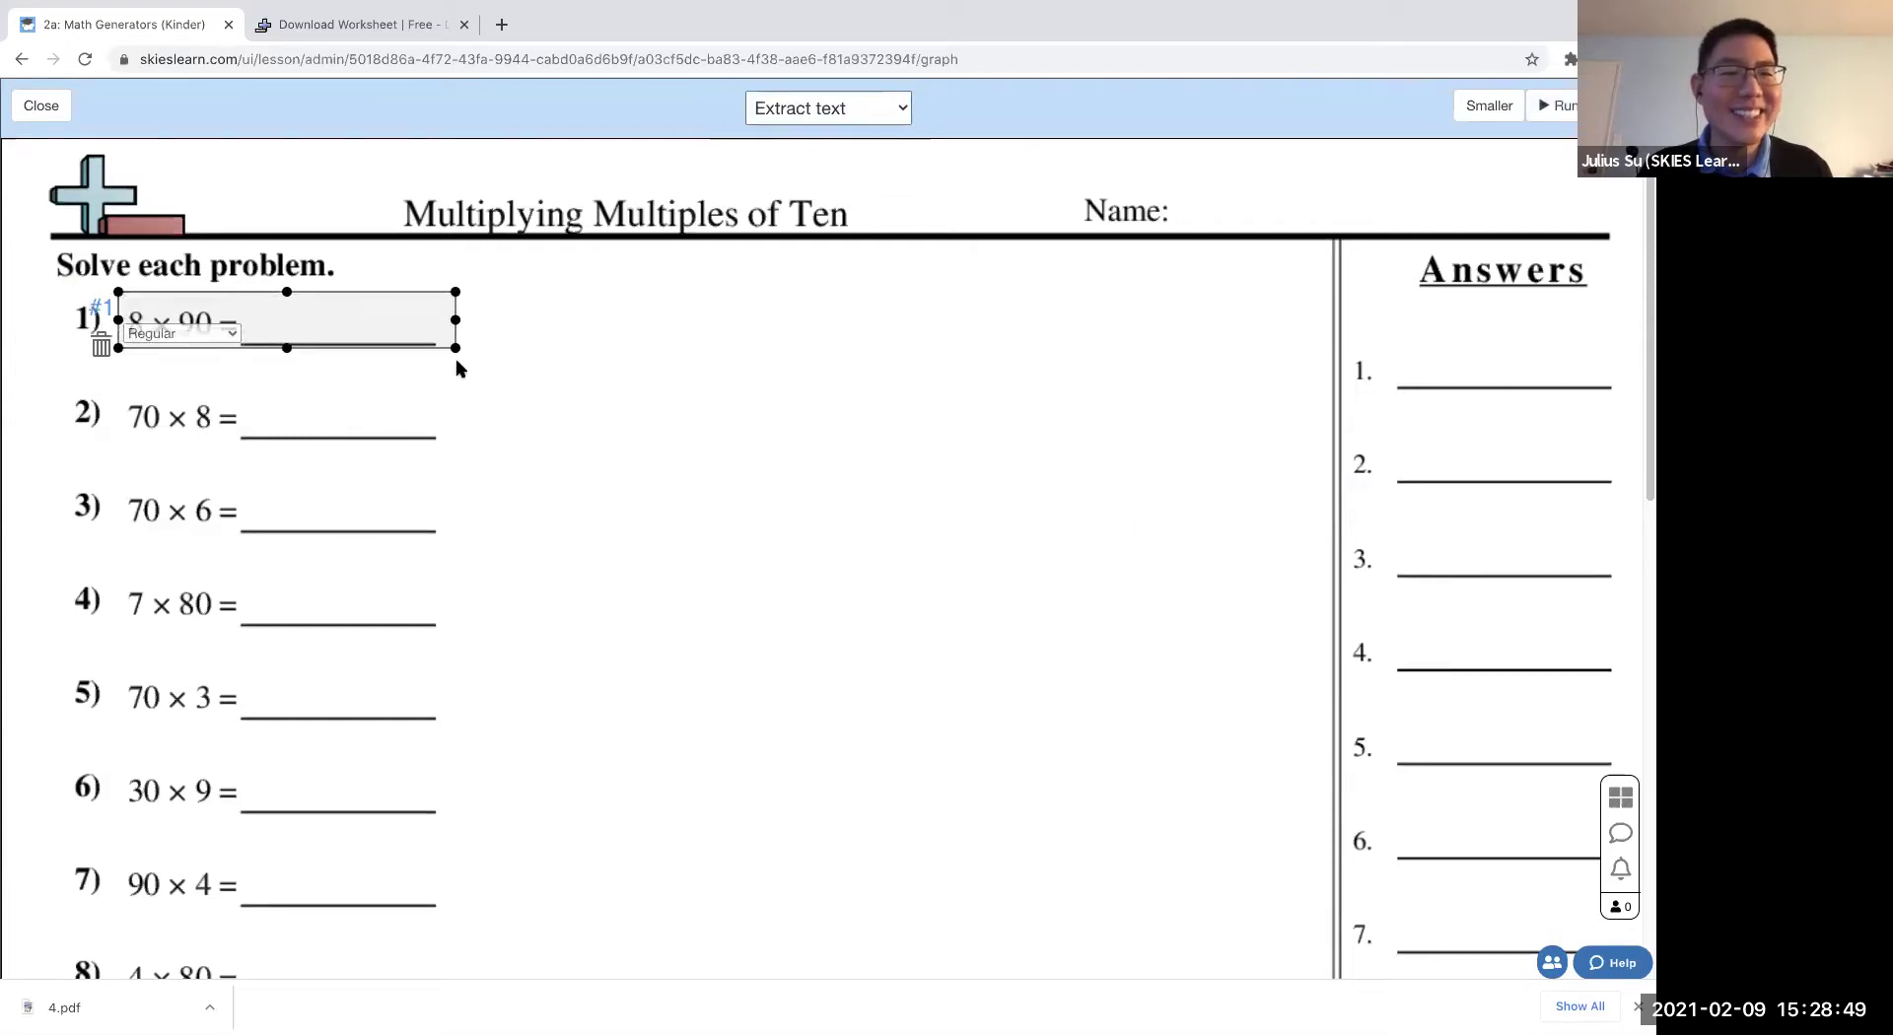
drag(108, 381, 428, 474)
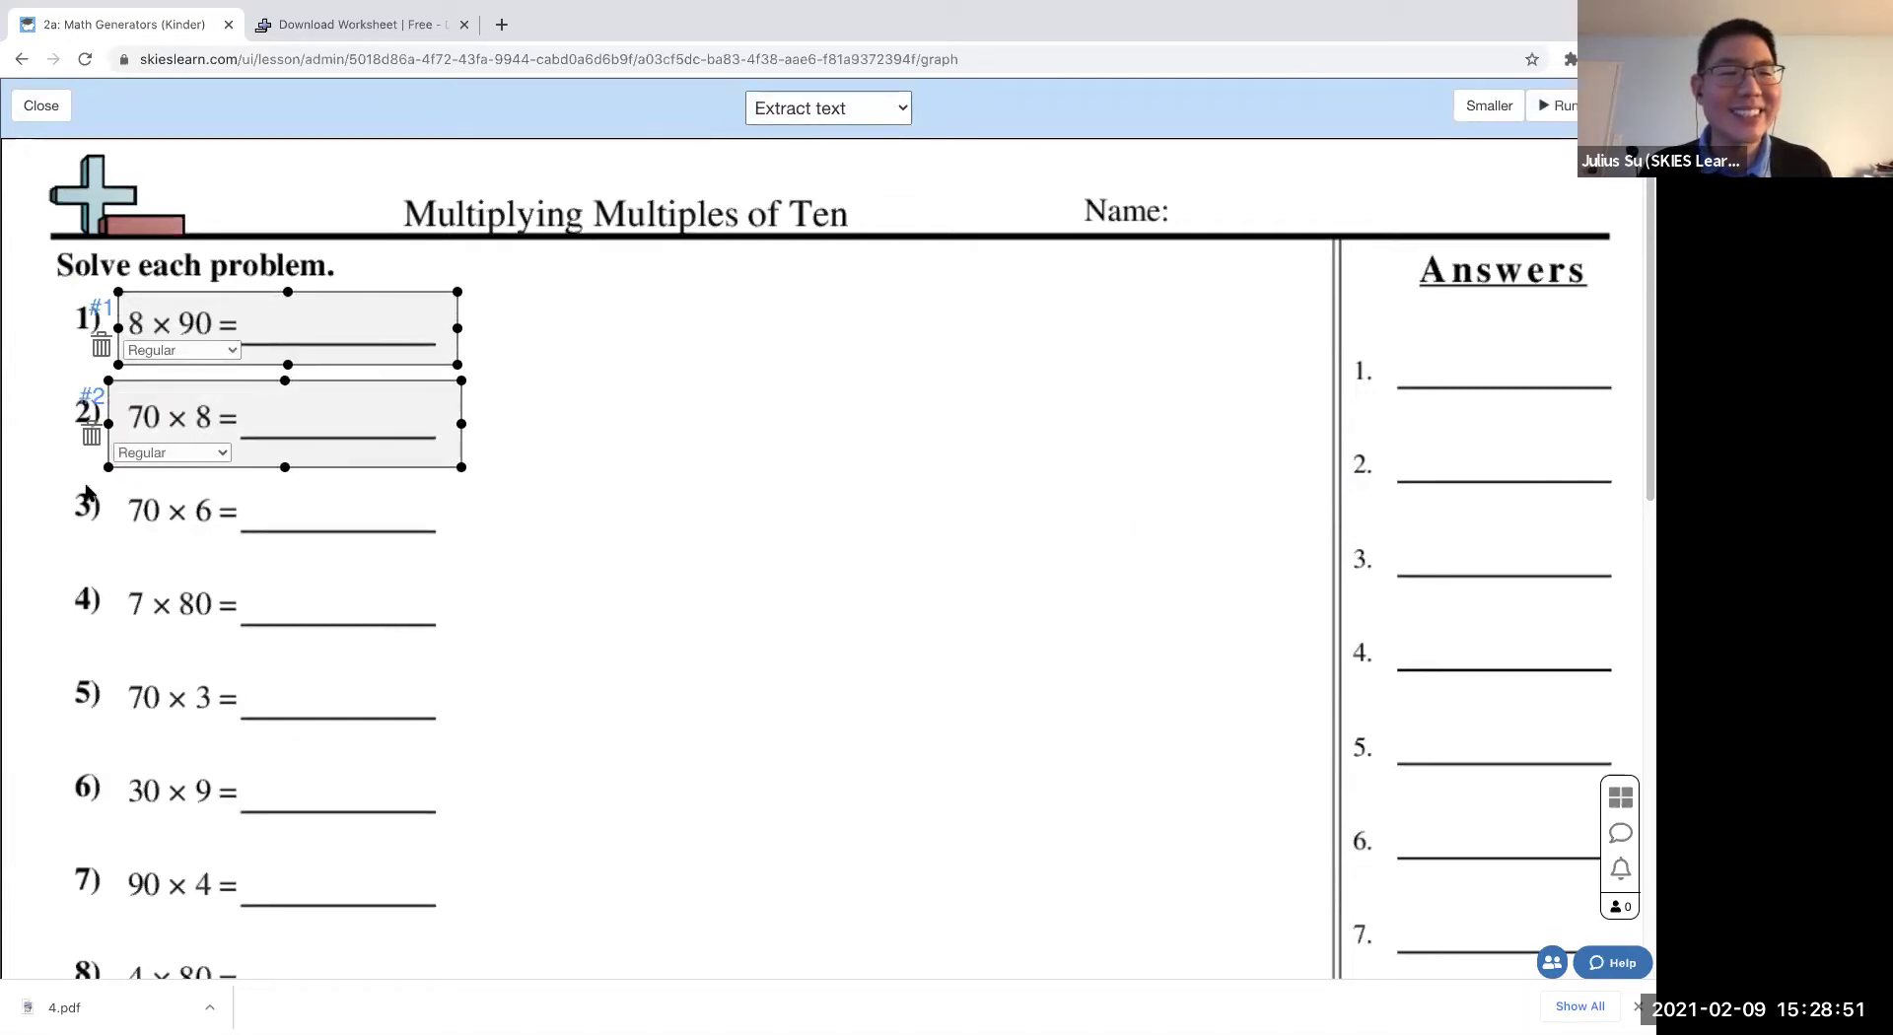
drag(118, 487, 469, 550)
drag(117, 576, 488, 643)
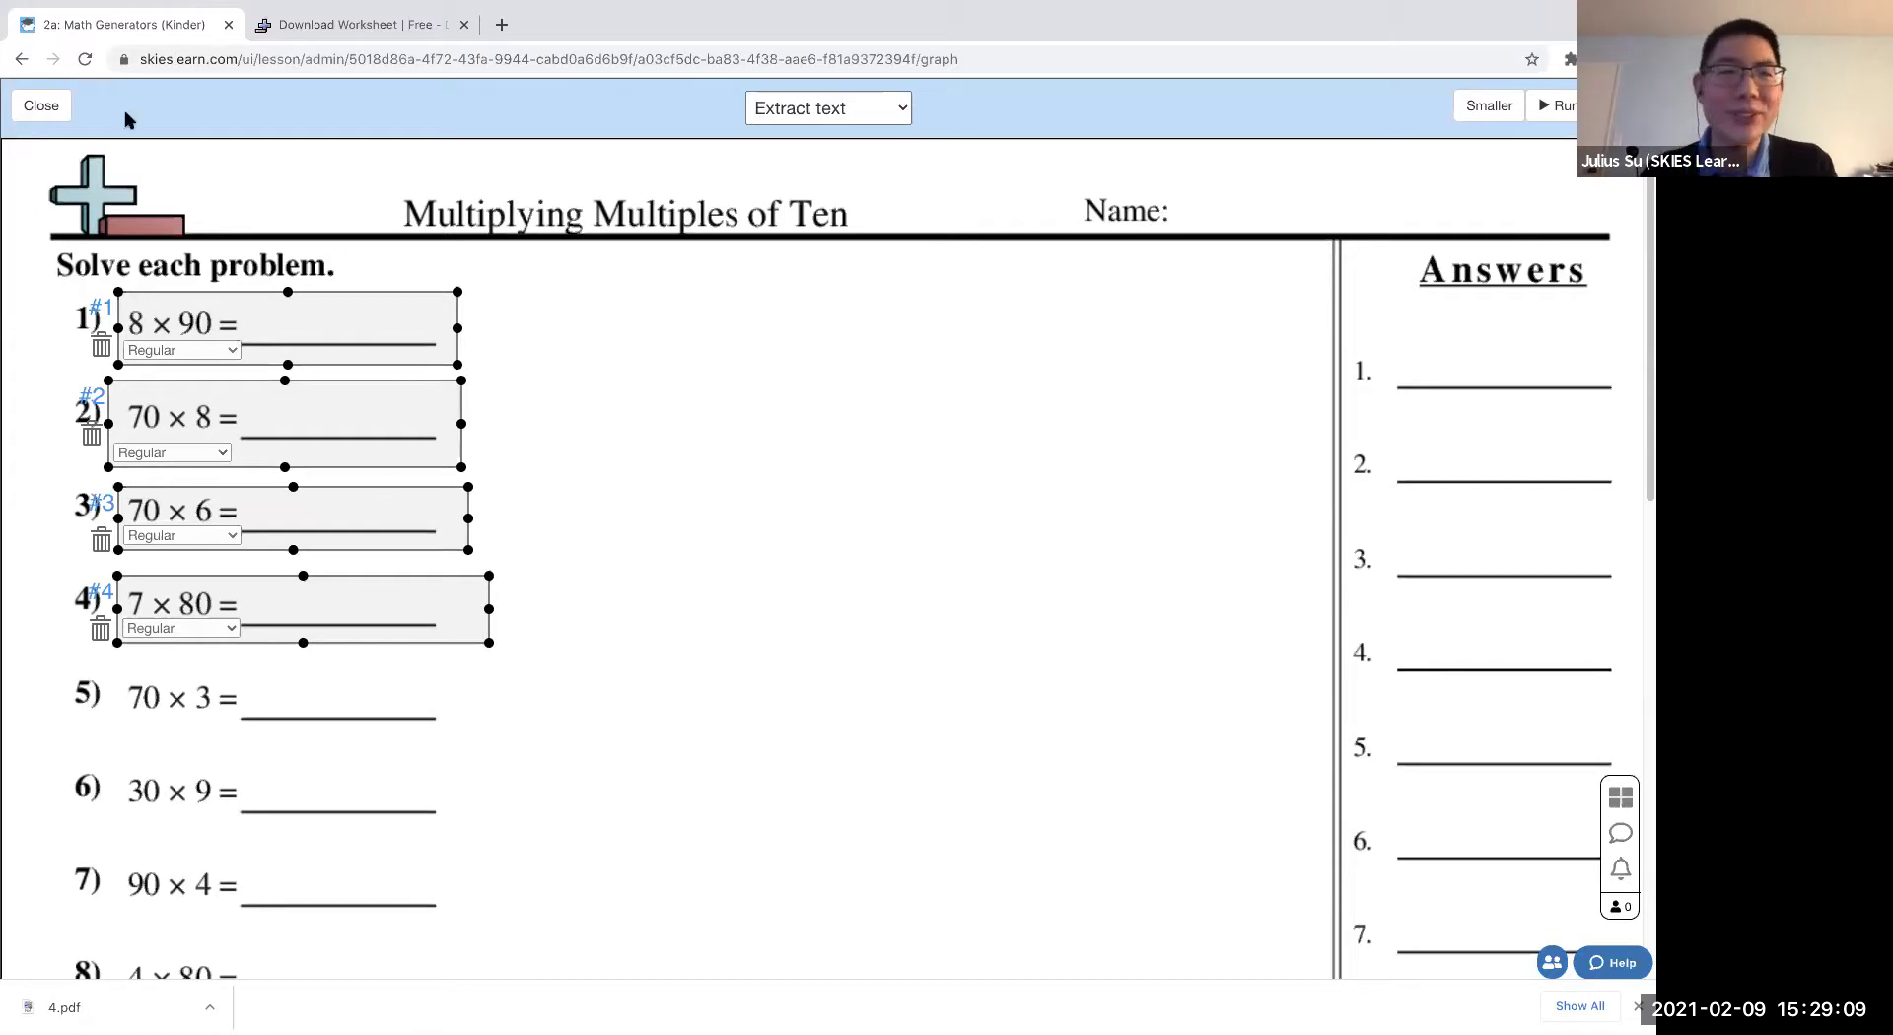
- Back on the board, select the worksheet and answer-key cards and delete both
click(42, 110)
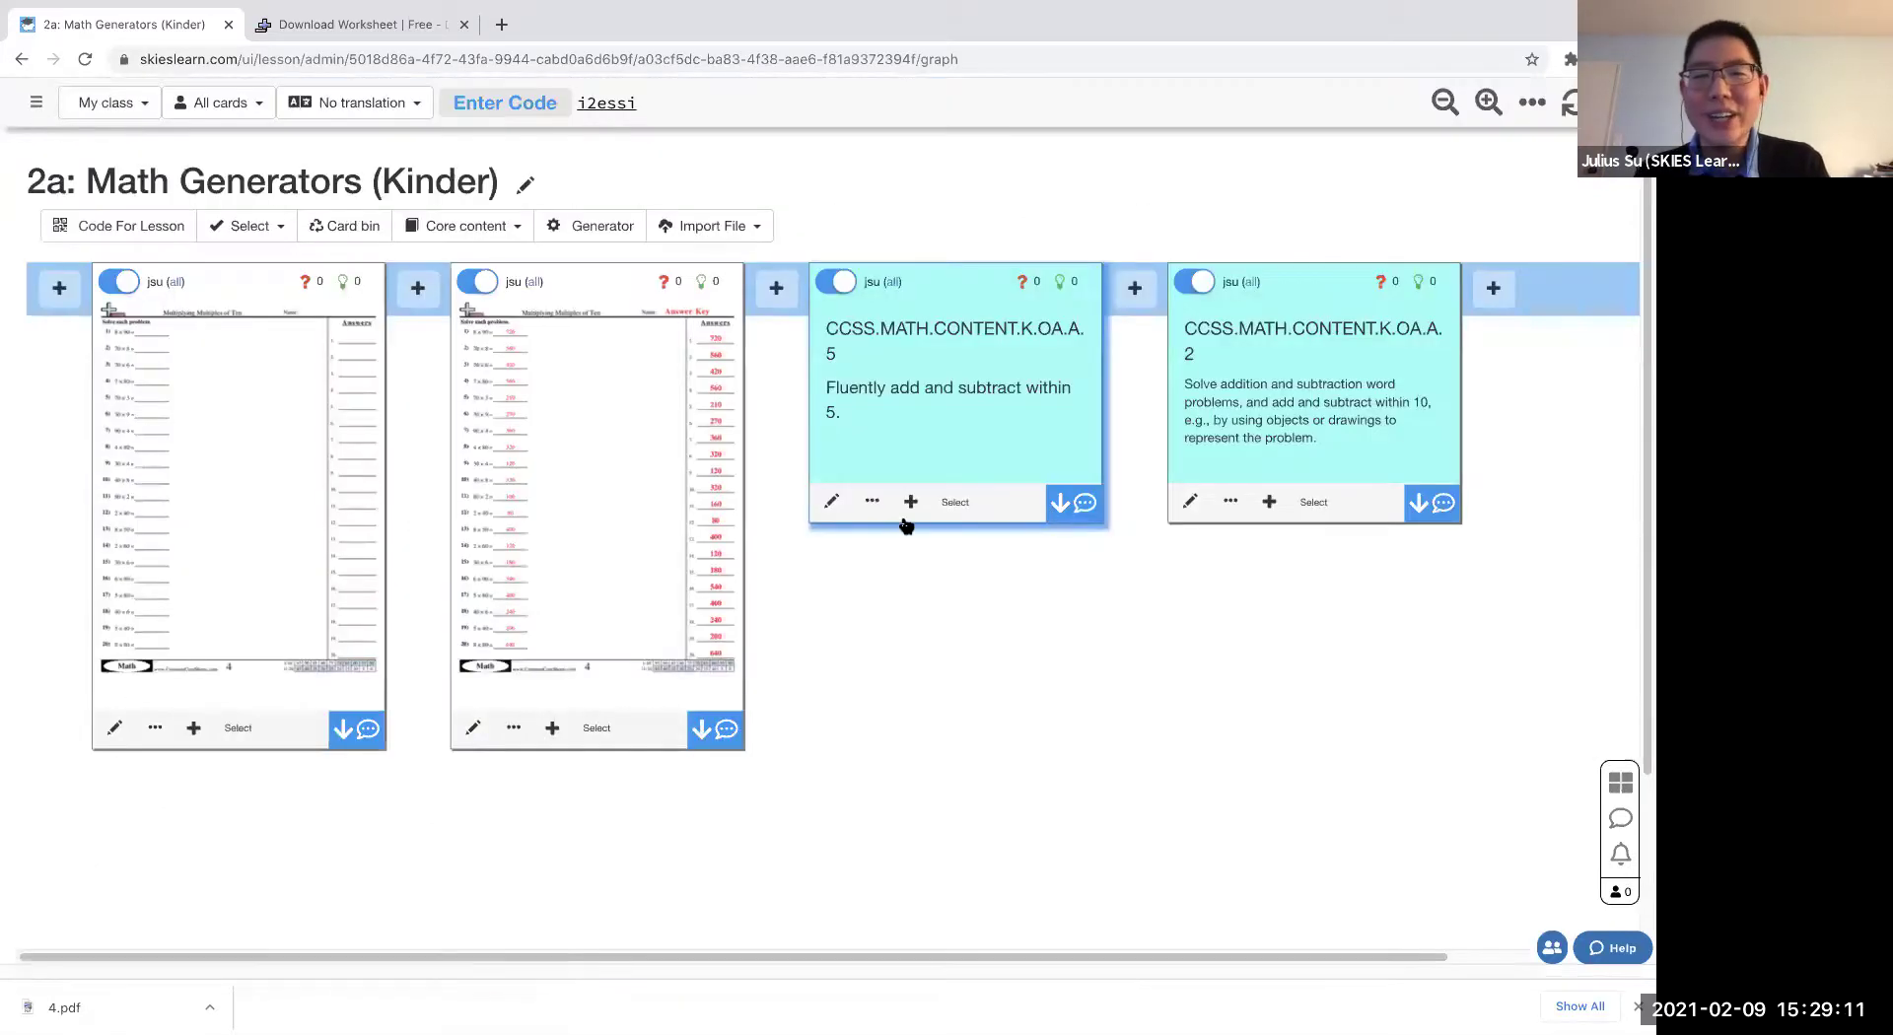
click(594, 728)
click(237, 730)
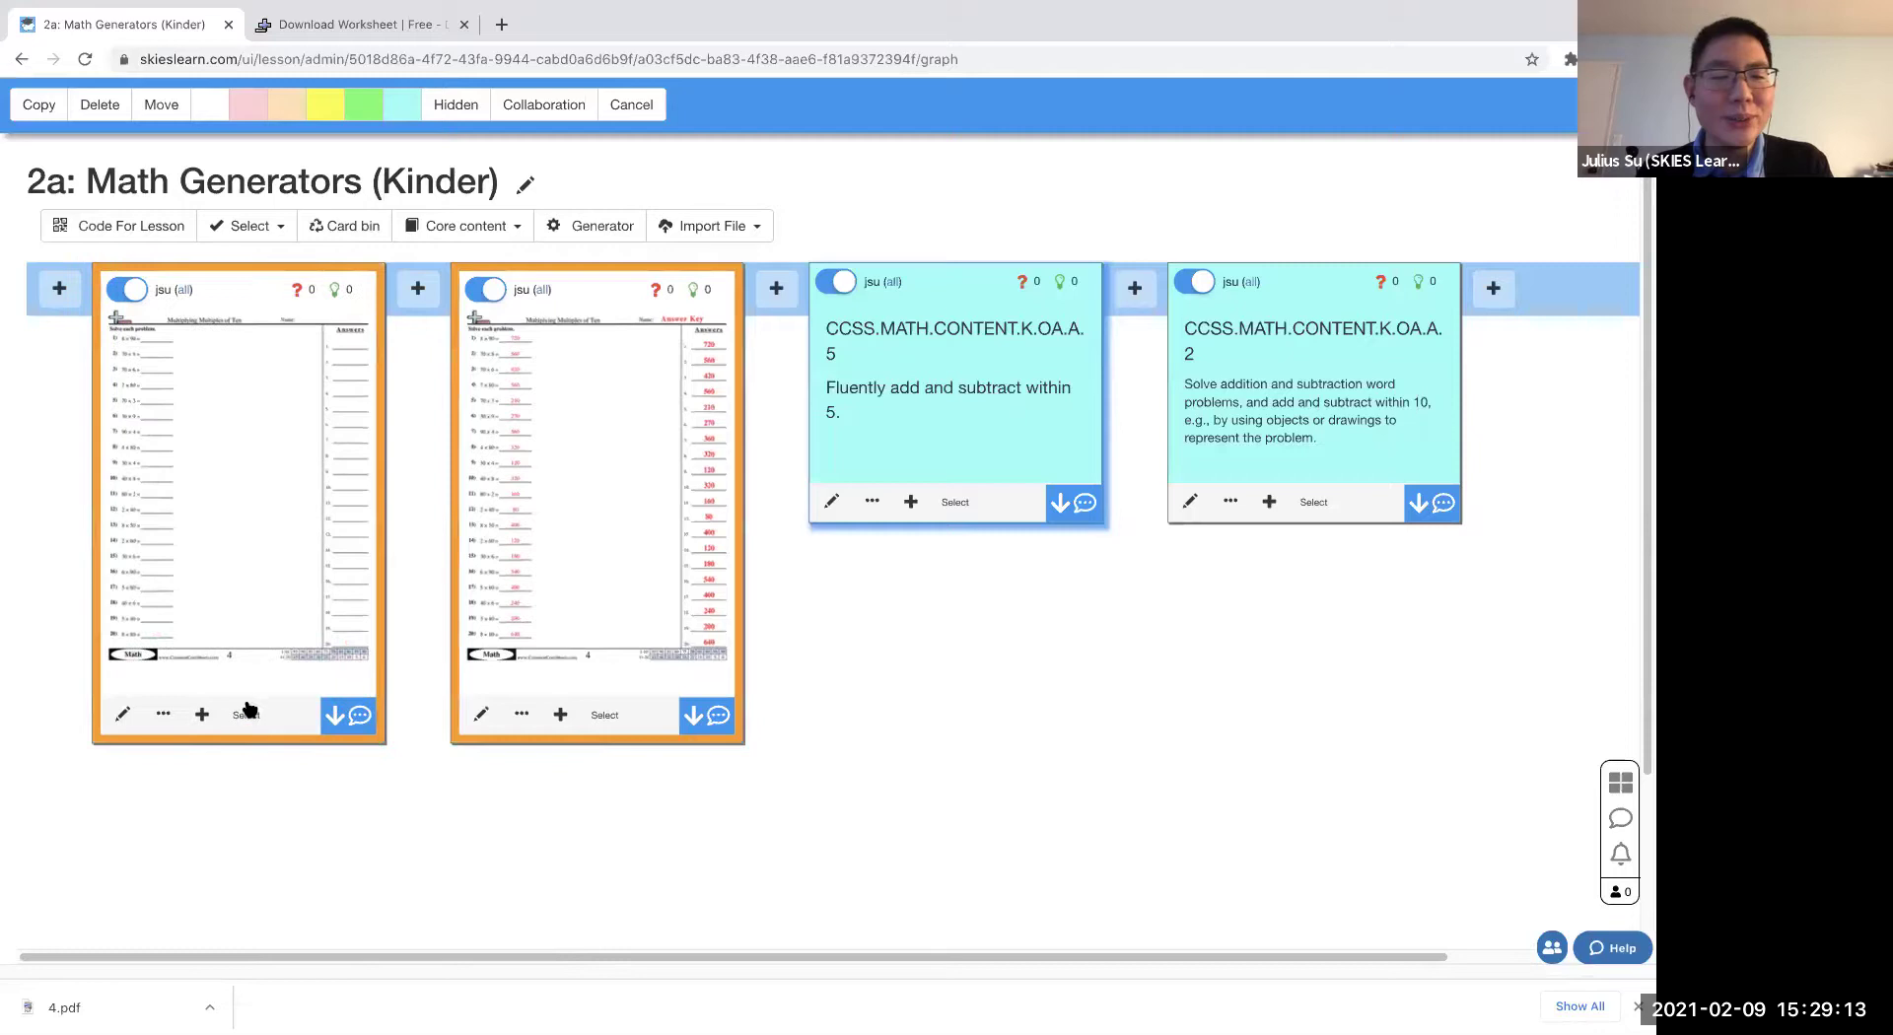
click(99, 109)
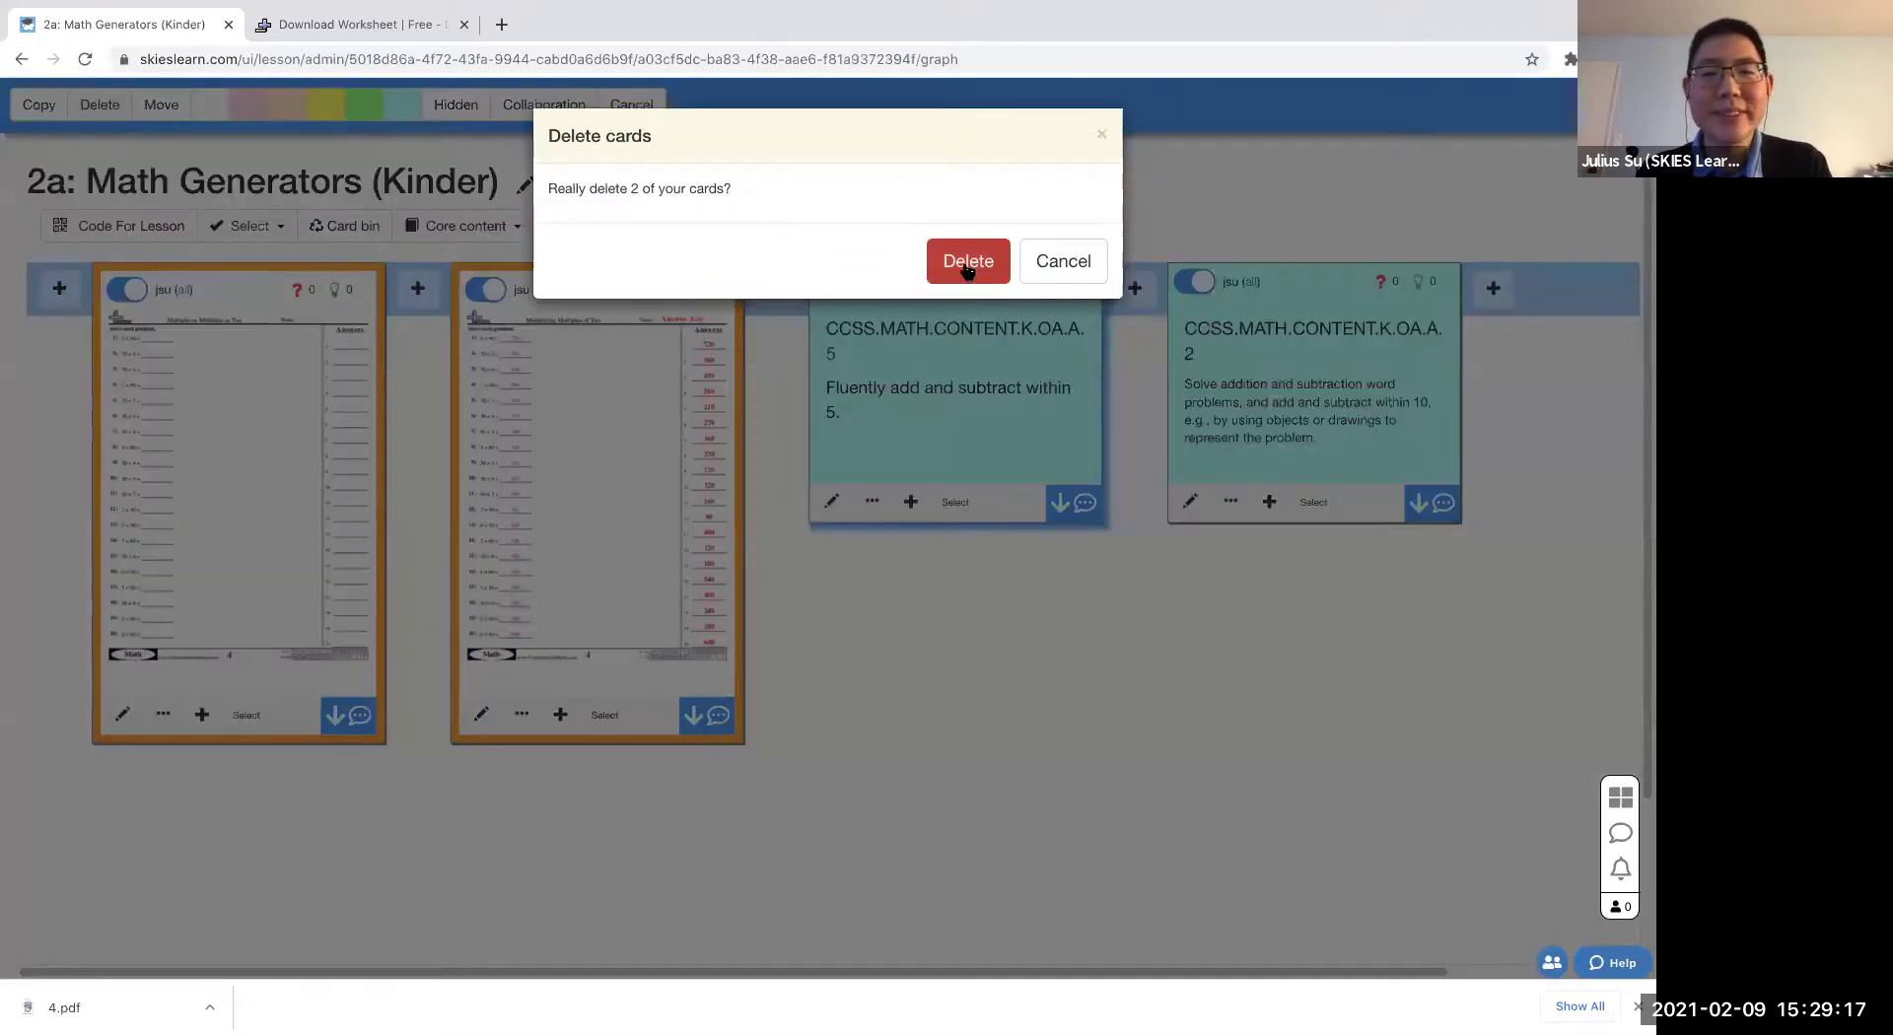
click(965, 264)
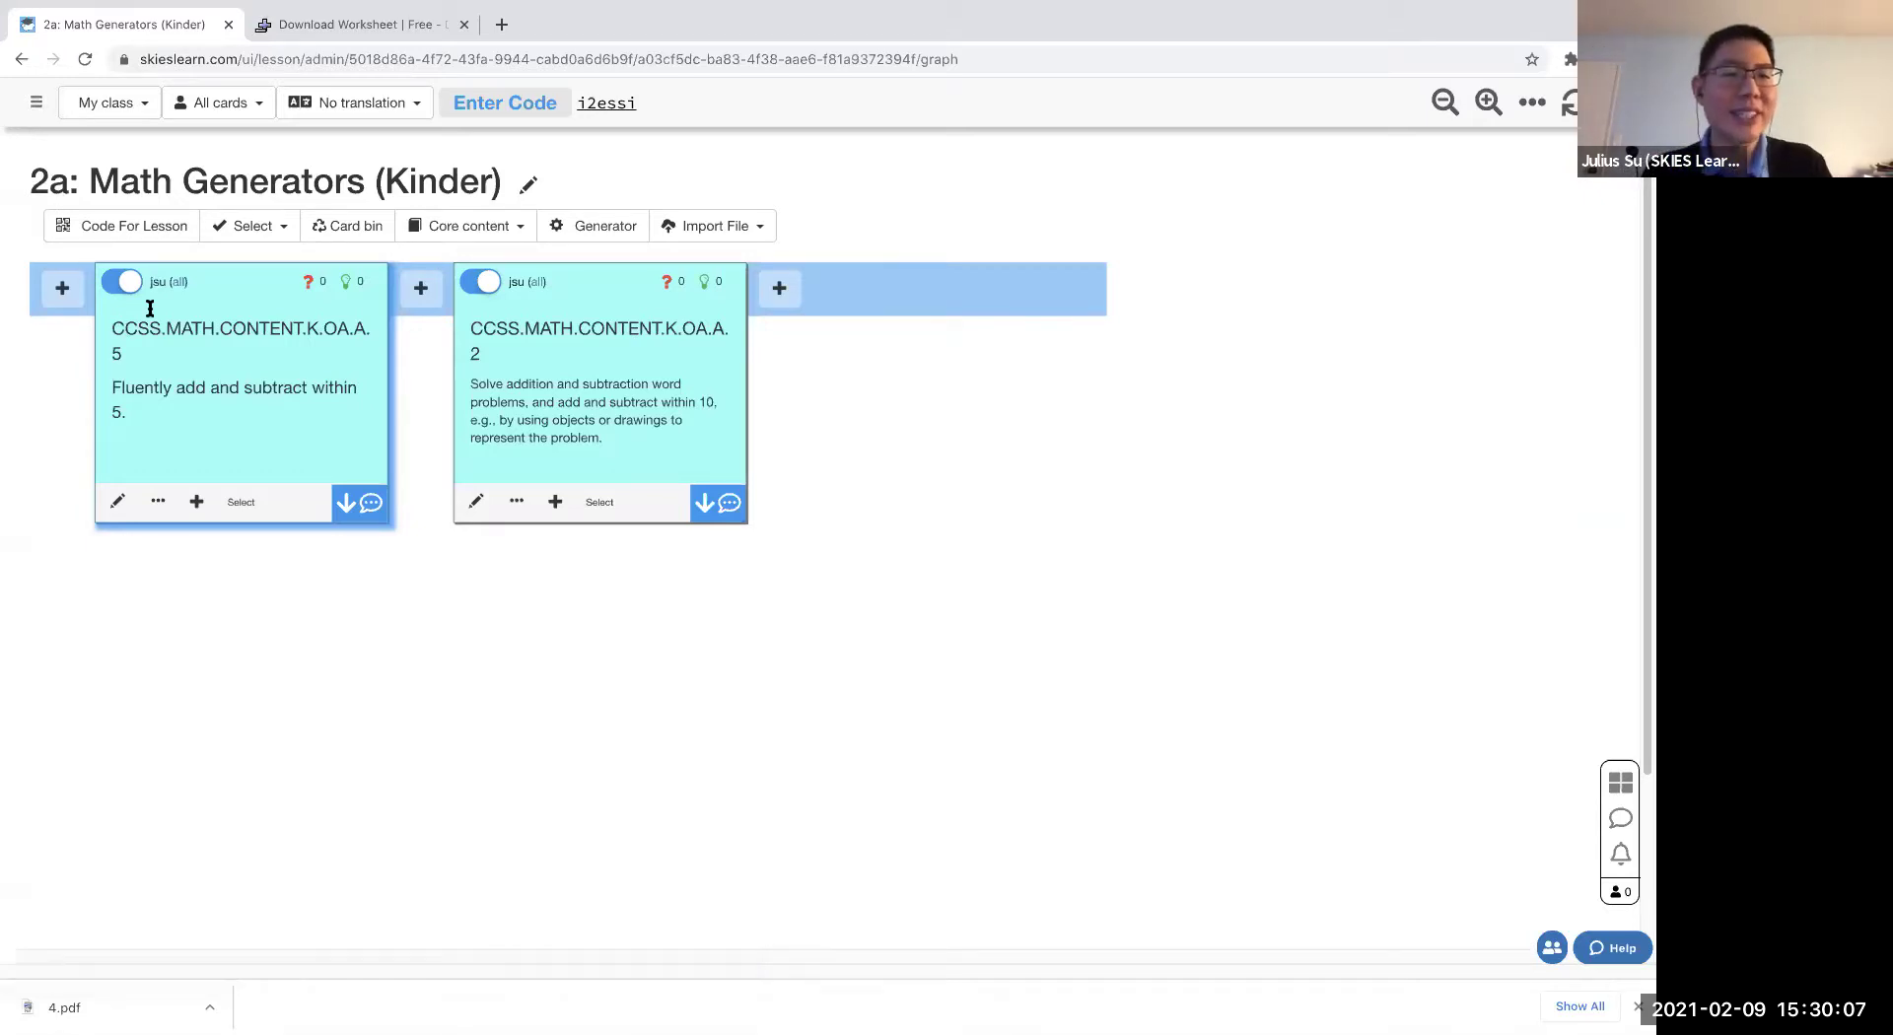
- Start an Addition generator quiz card after the first Kindergarten standard card
click(420, 291)
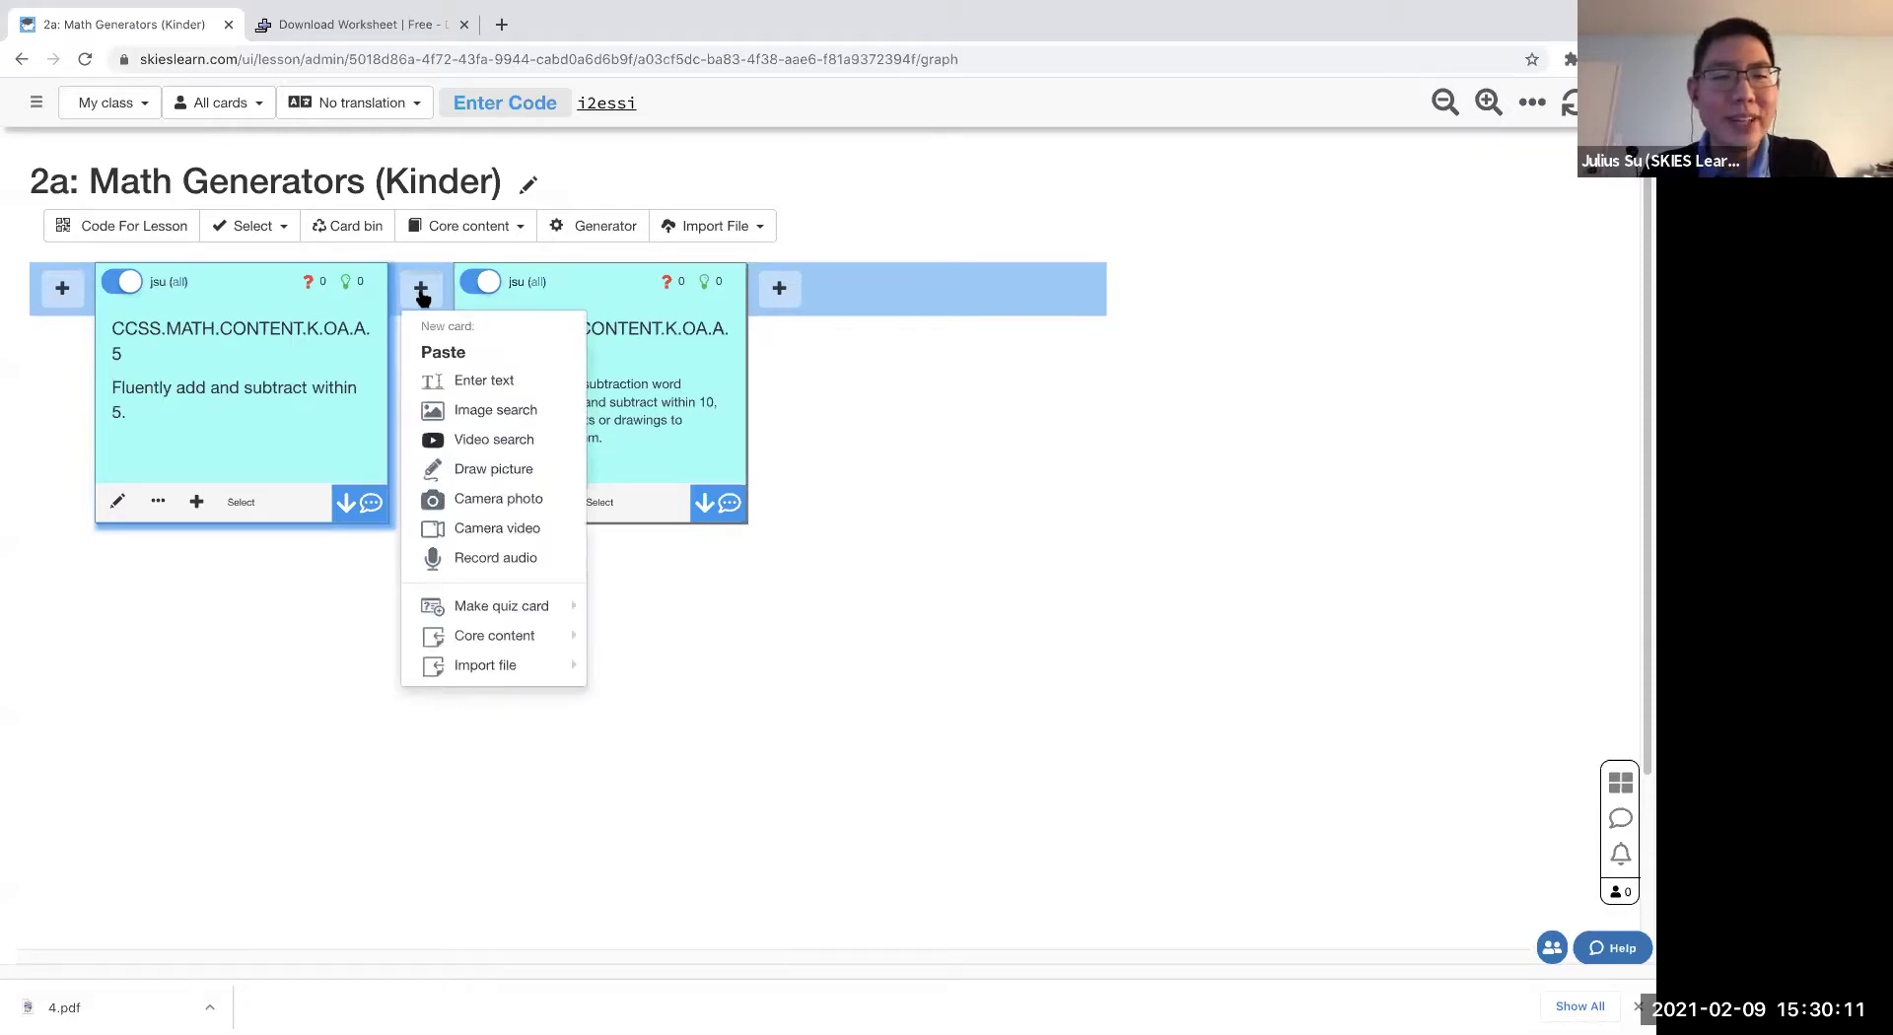
mouse_move(520, 648)
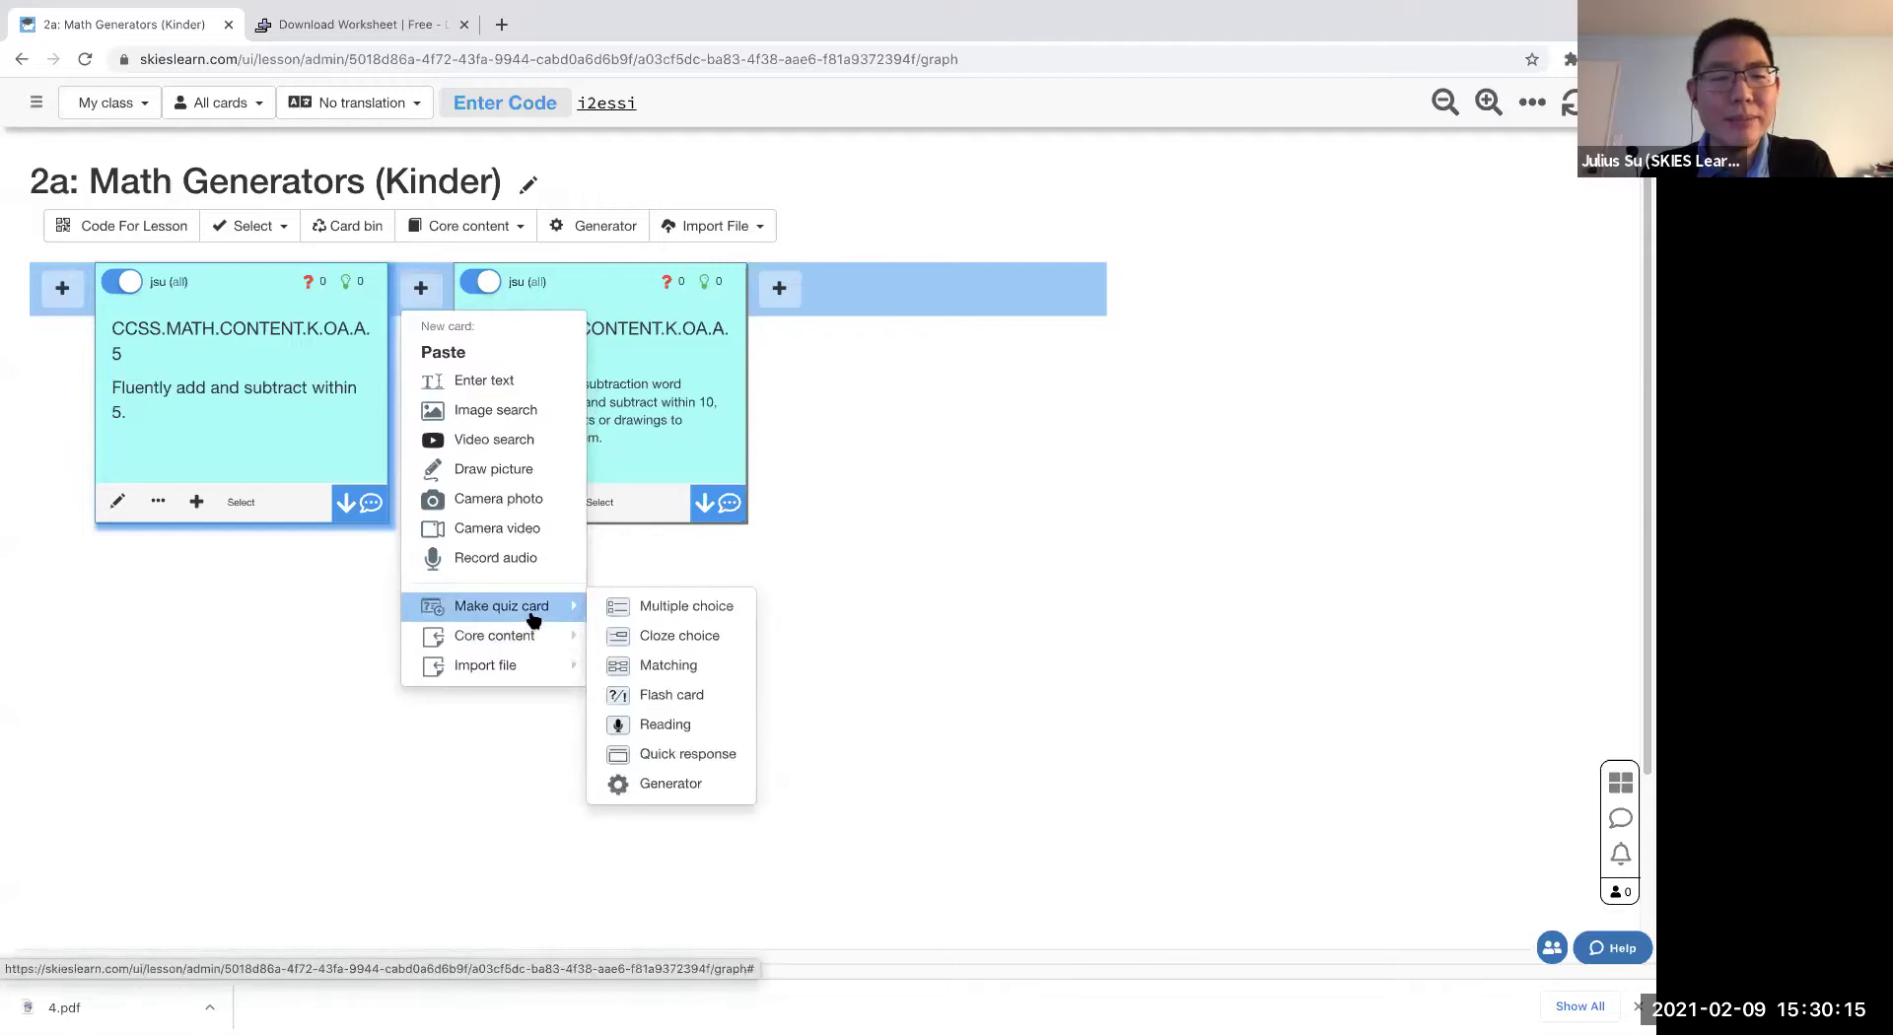
mouse_move(572, 605)
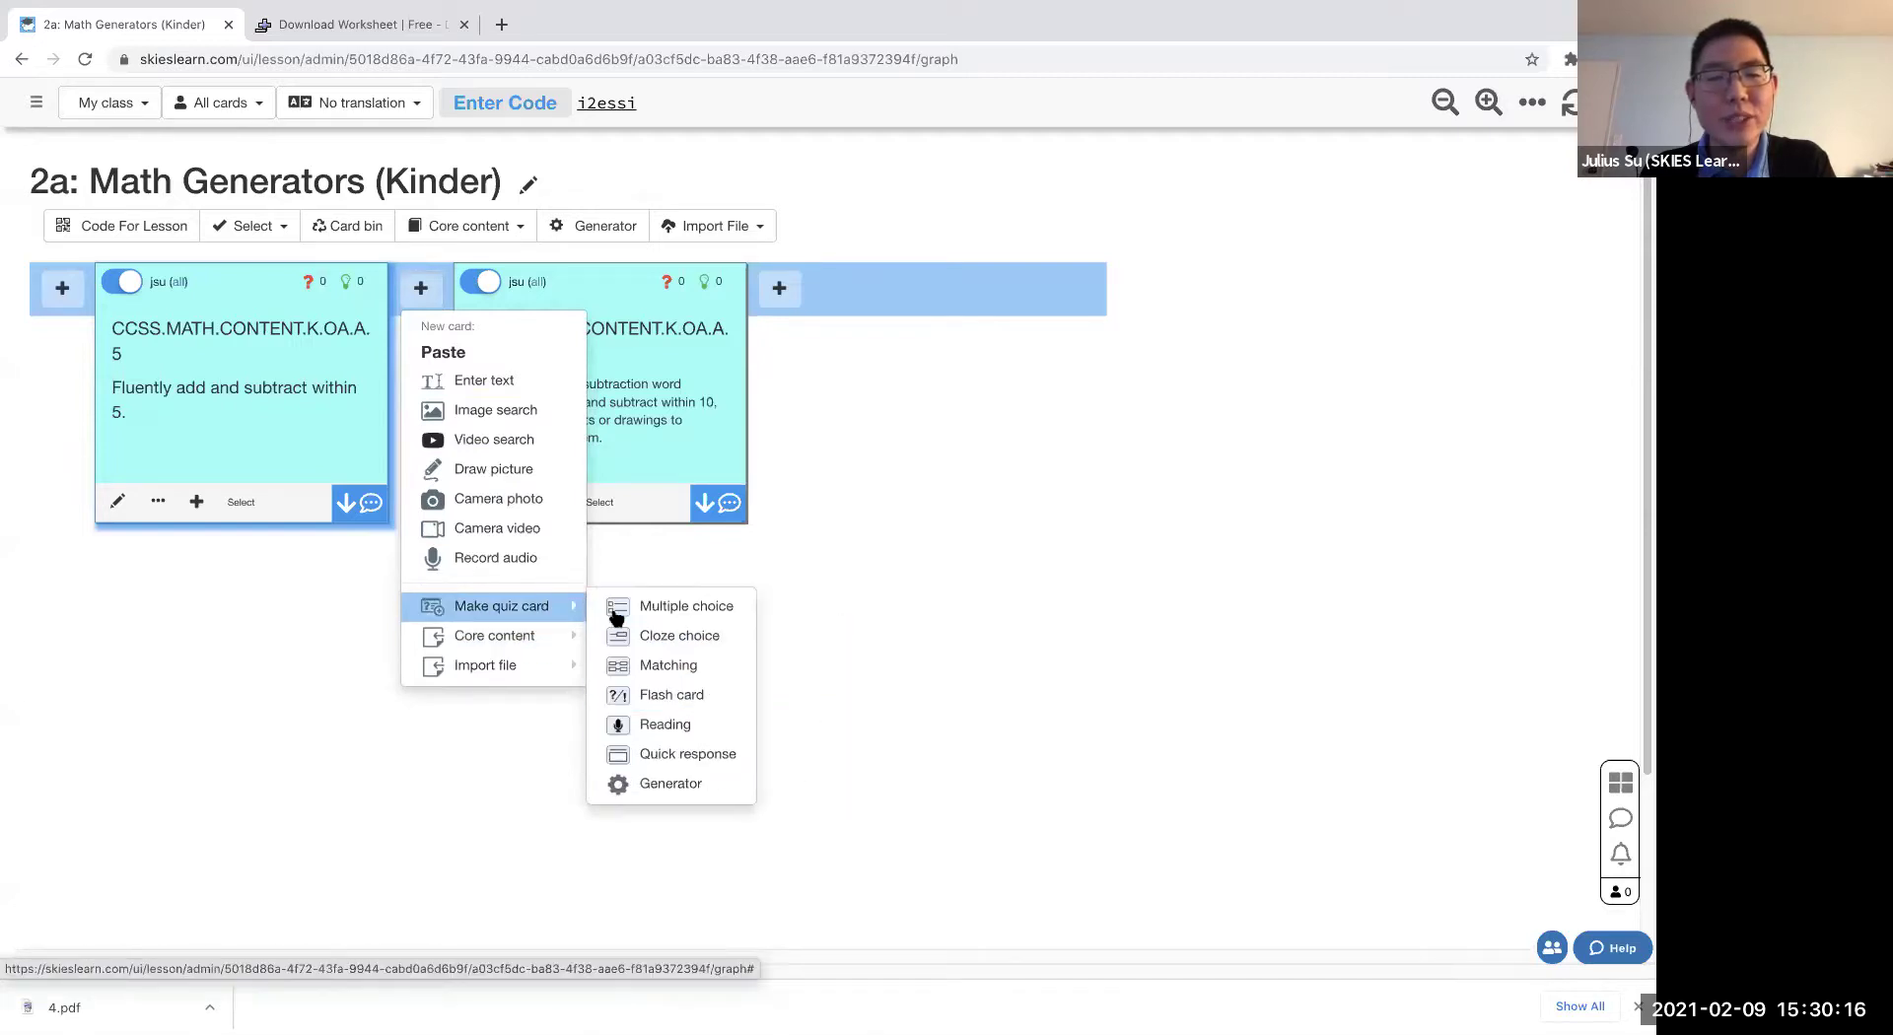
click(693, 788)
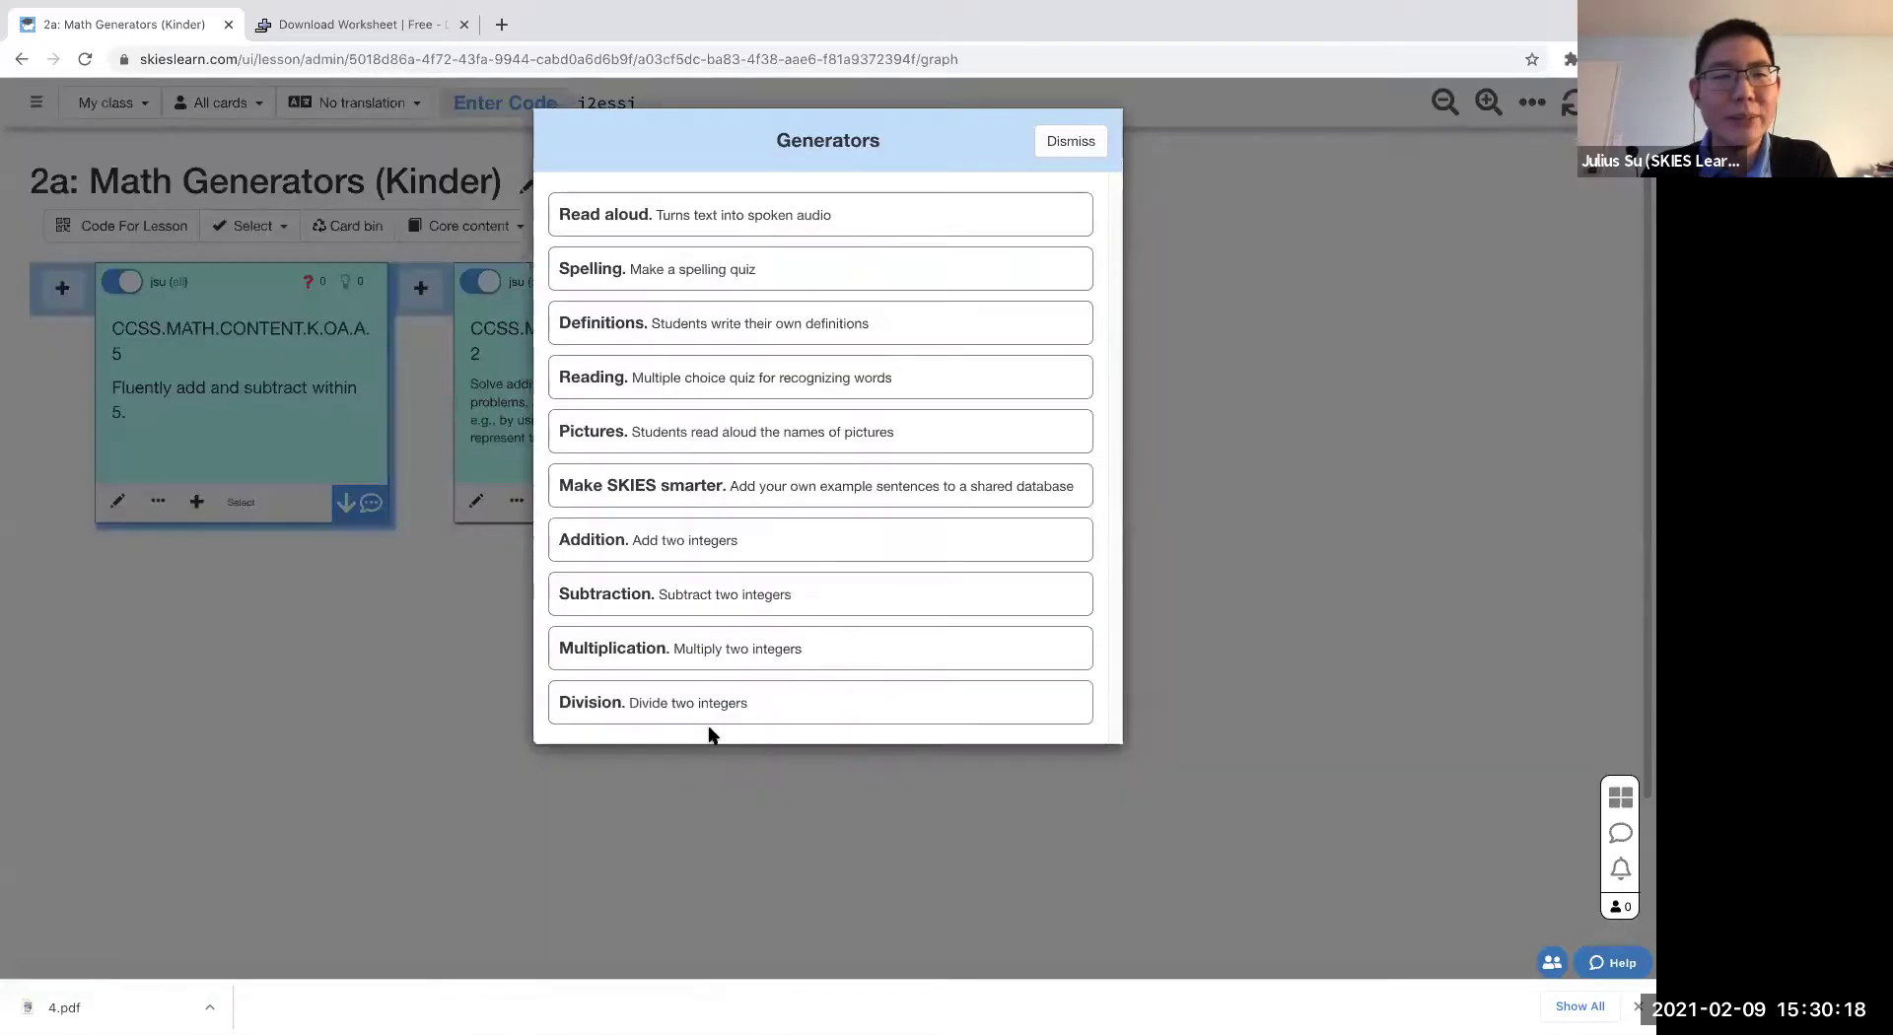
click(695, 552)
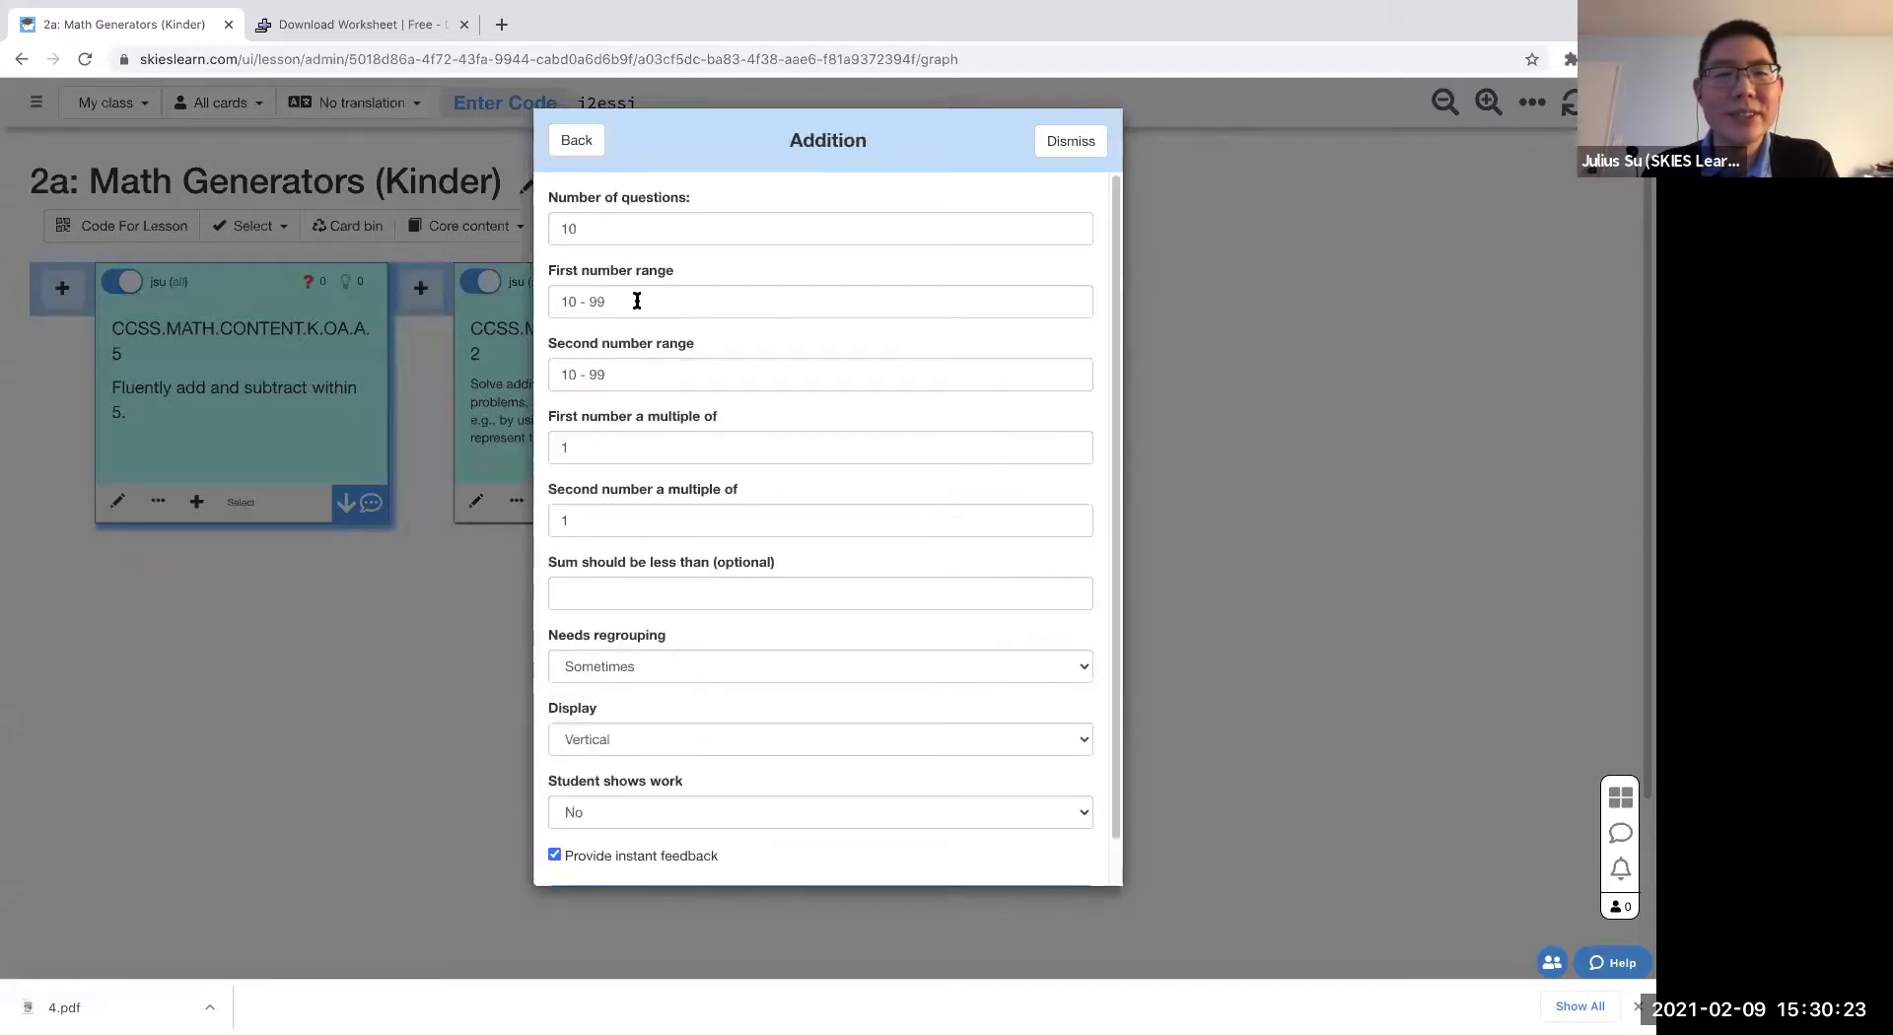
- Generate five addition questions using numbers 1–5 with sums under 5
double_click(593, 229)
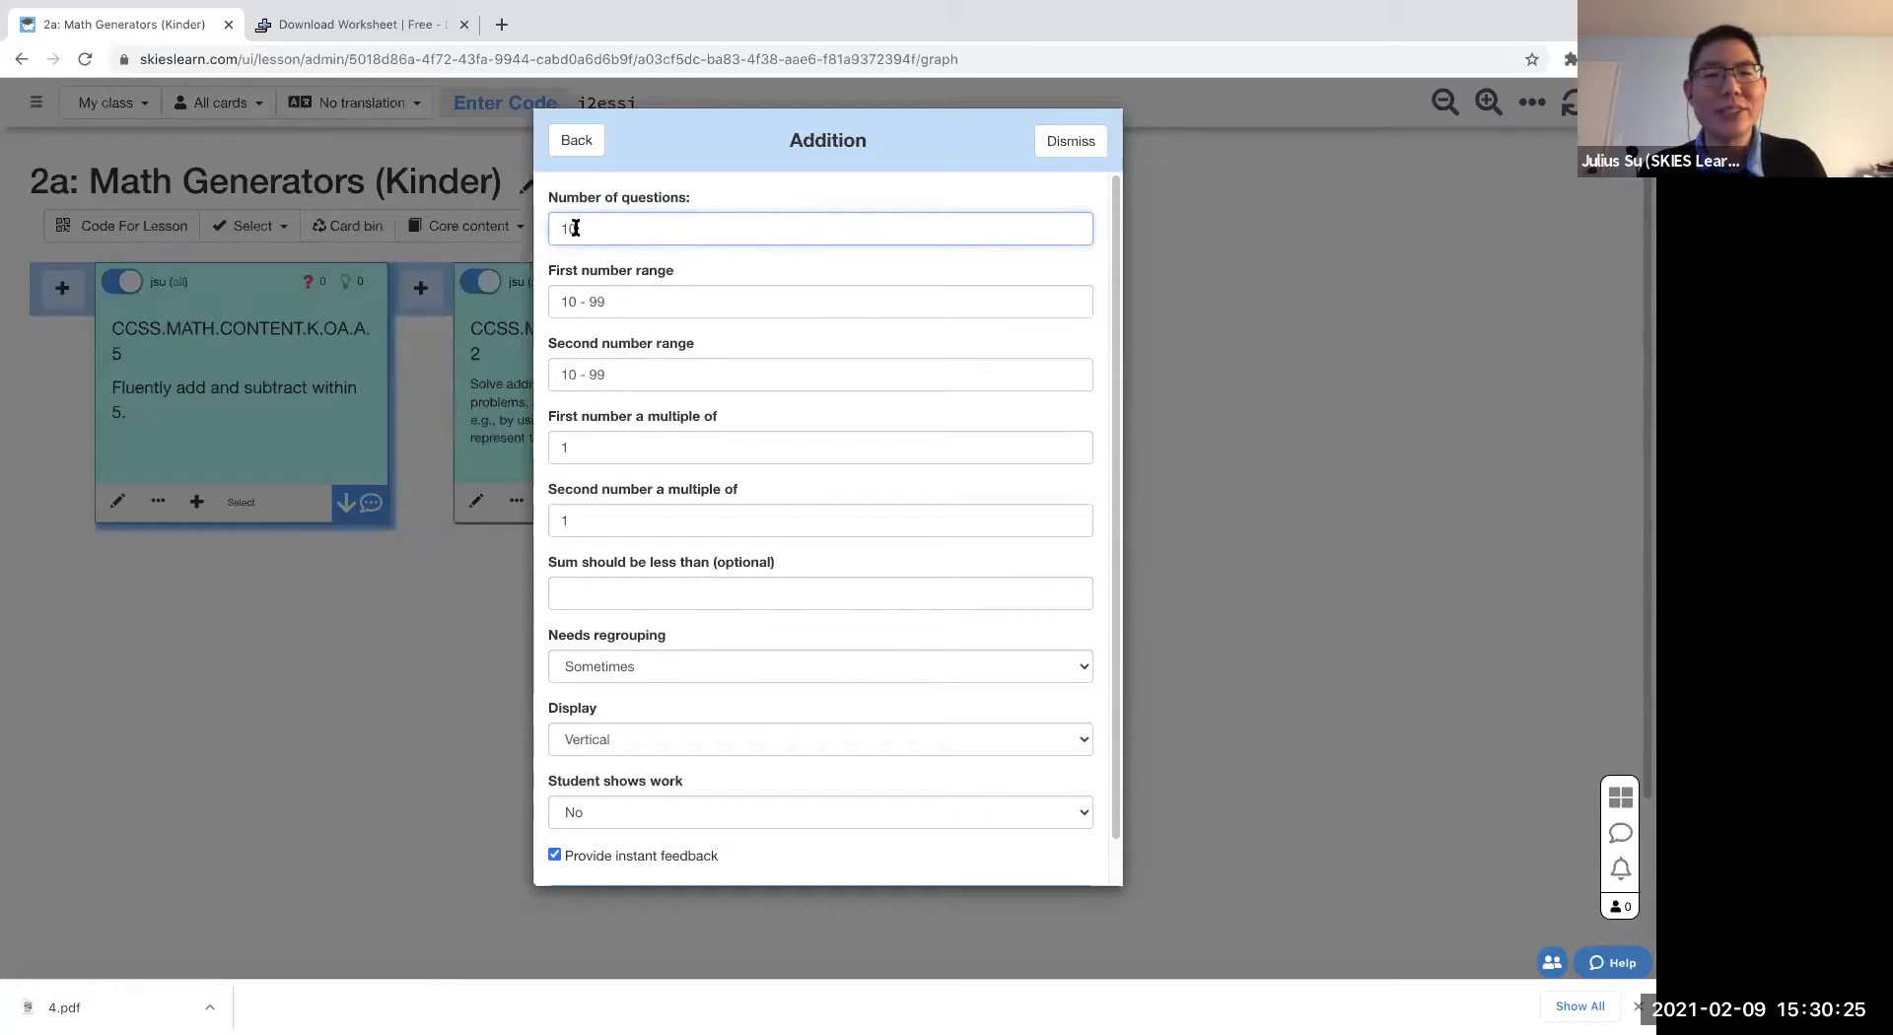
text(5)
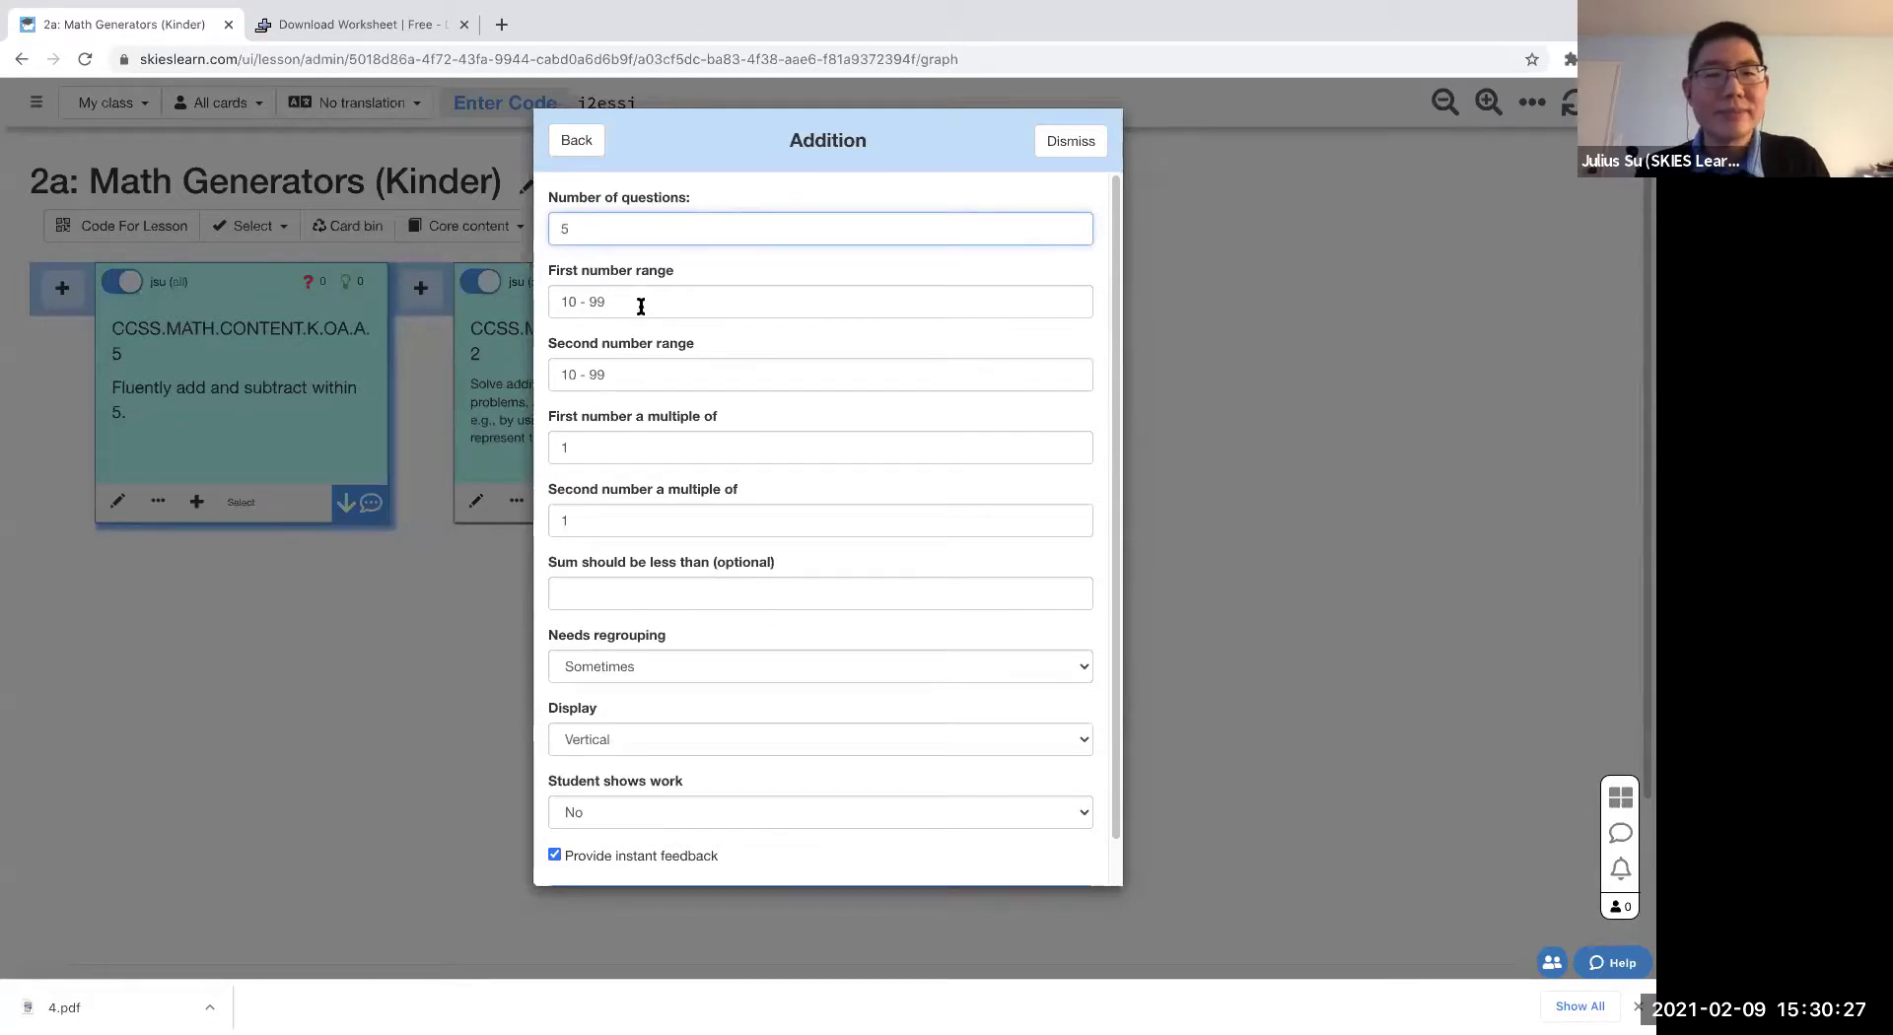
key(Tab)
text(1)
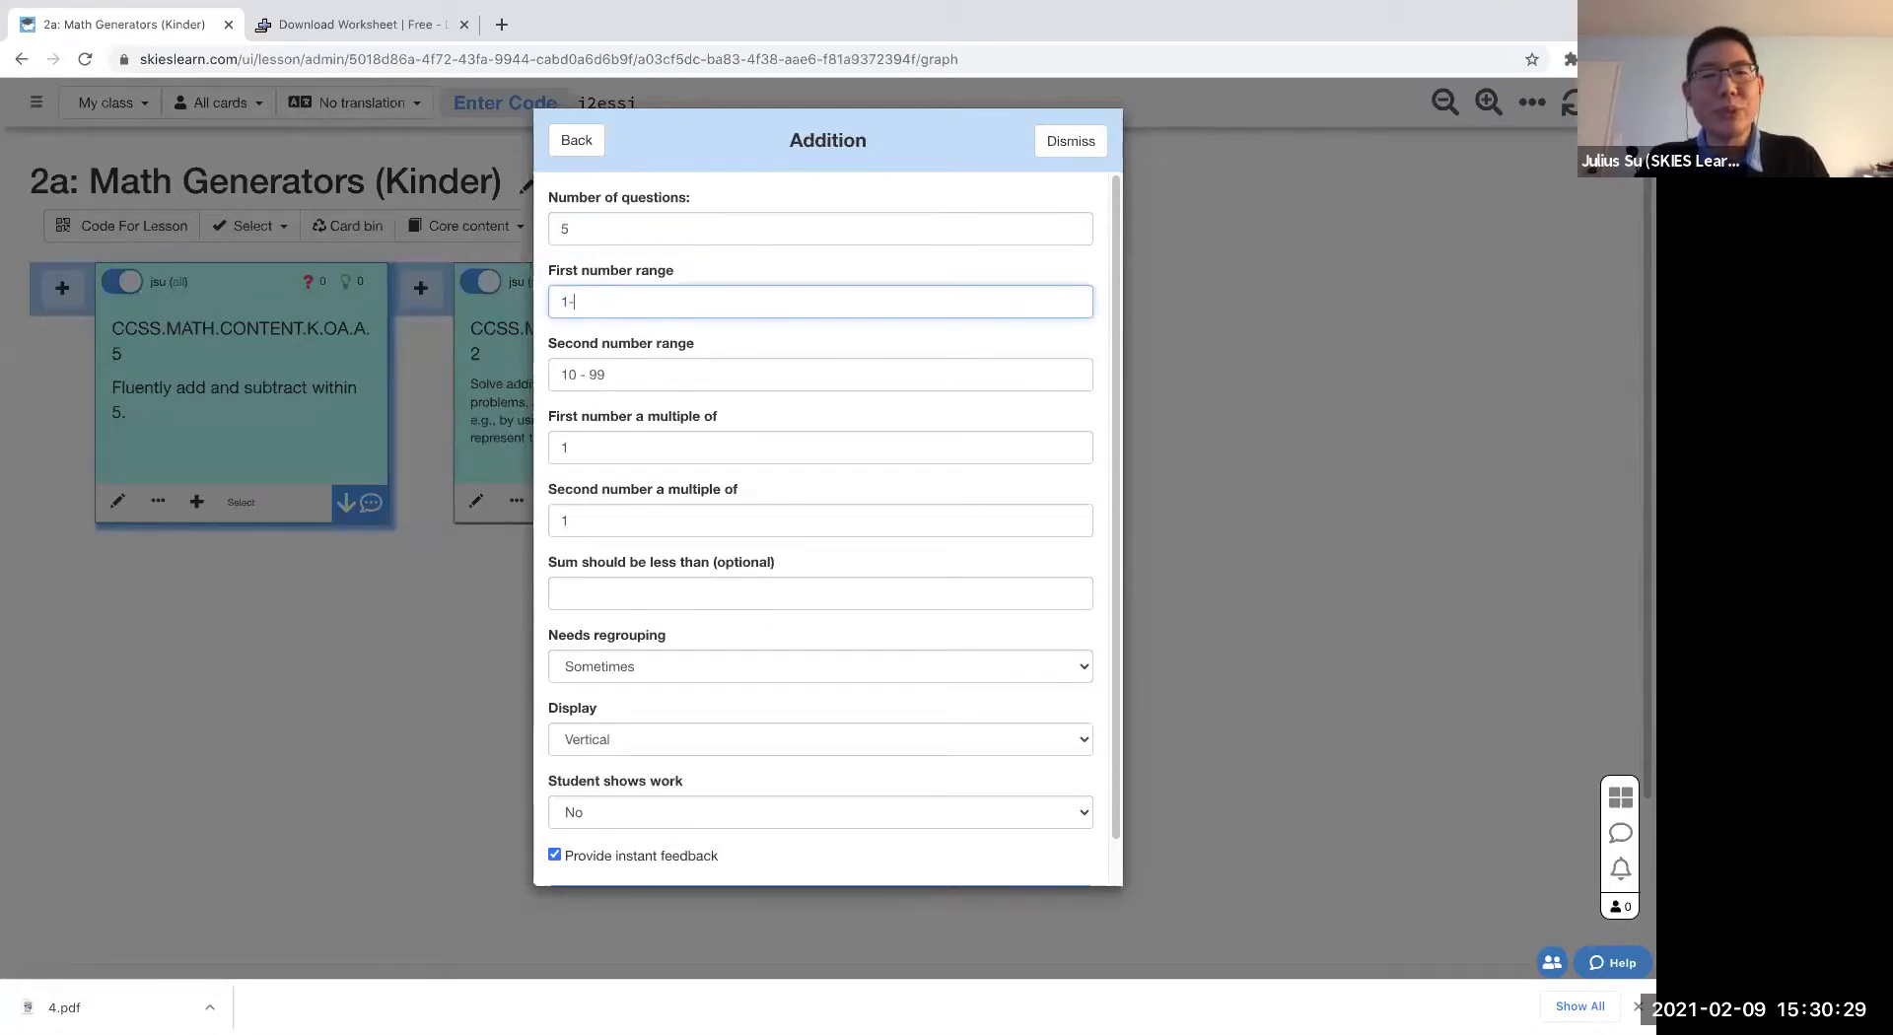
key(Tab)
text(1-)
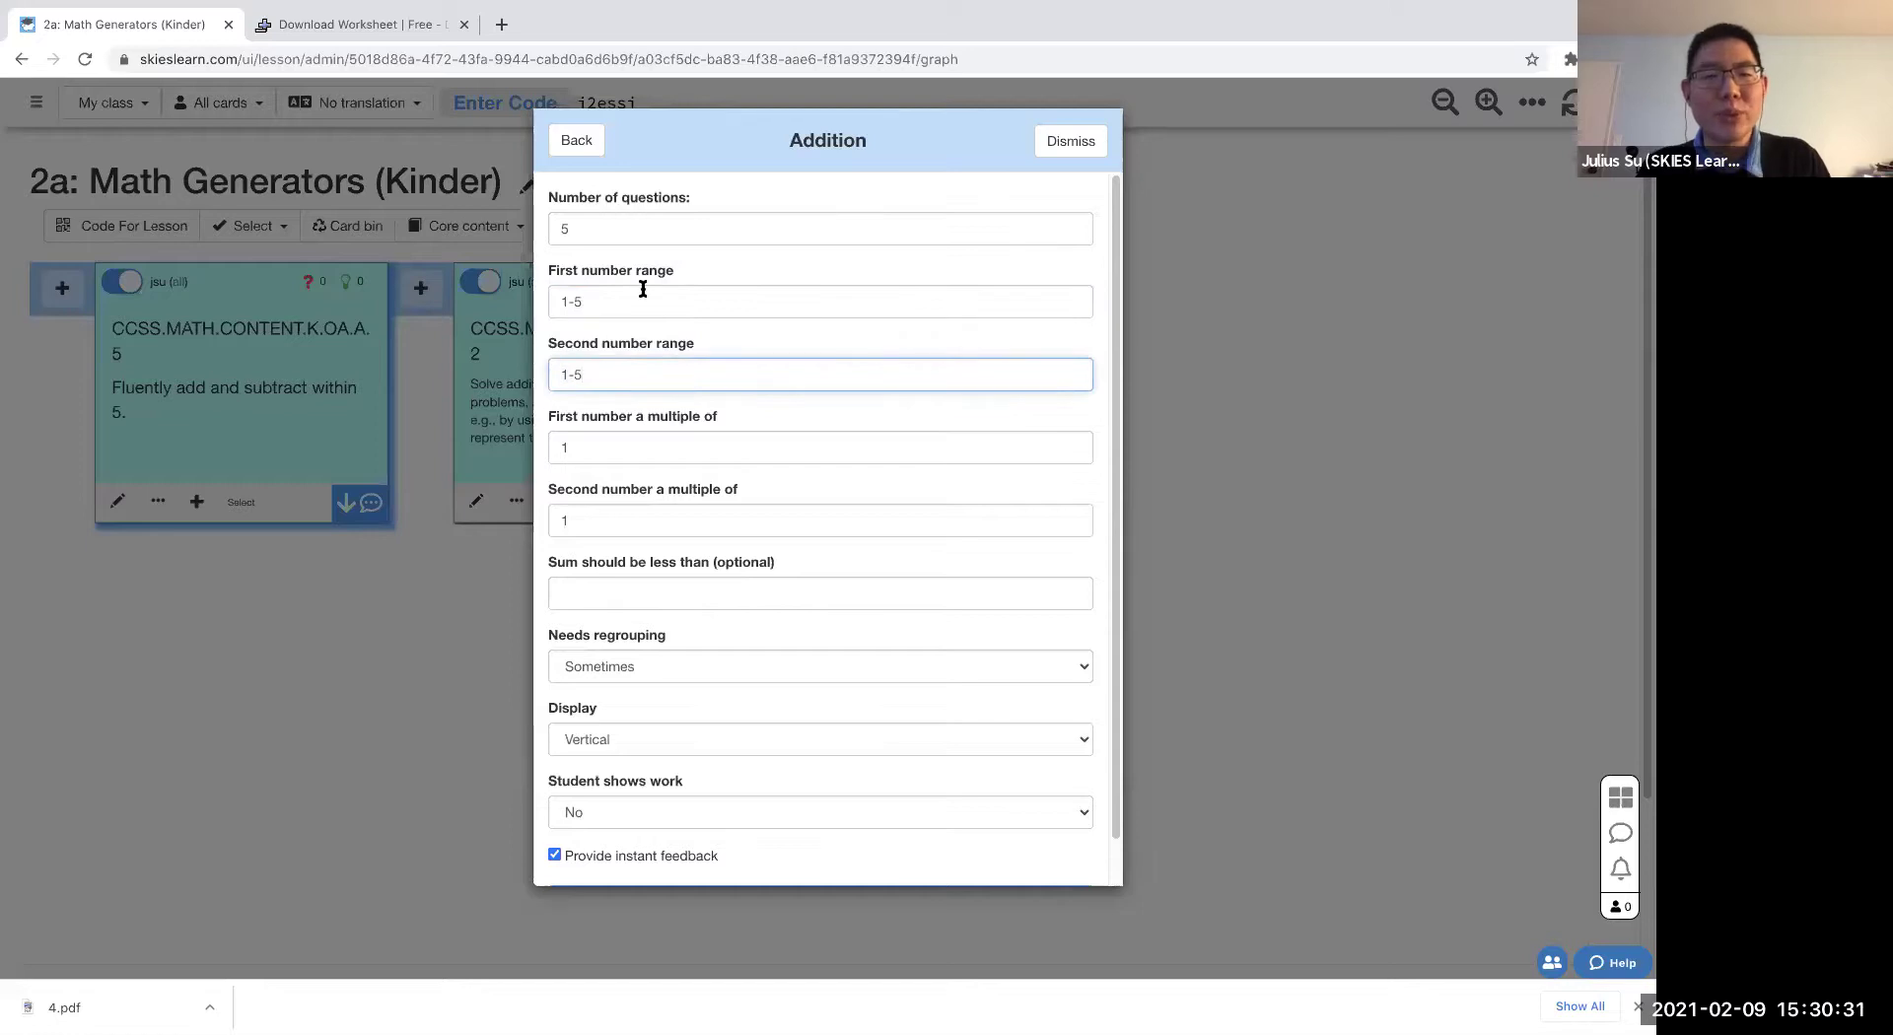
click(735, 596)
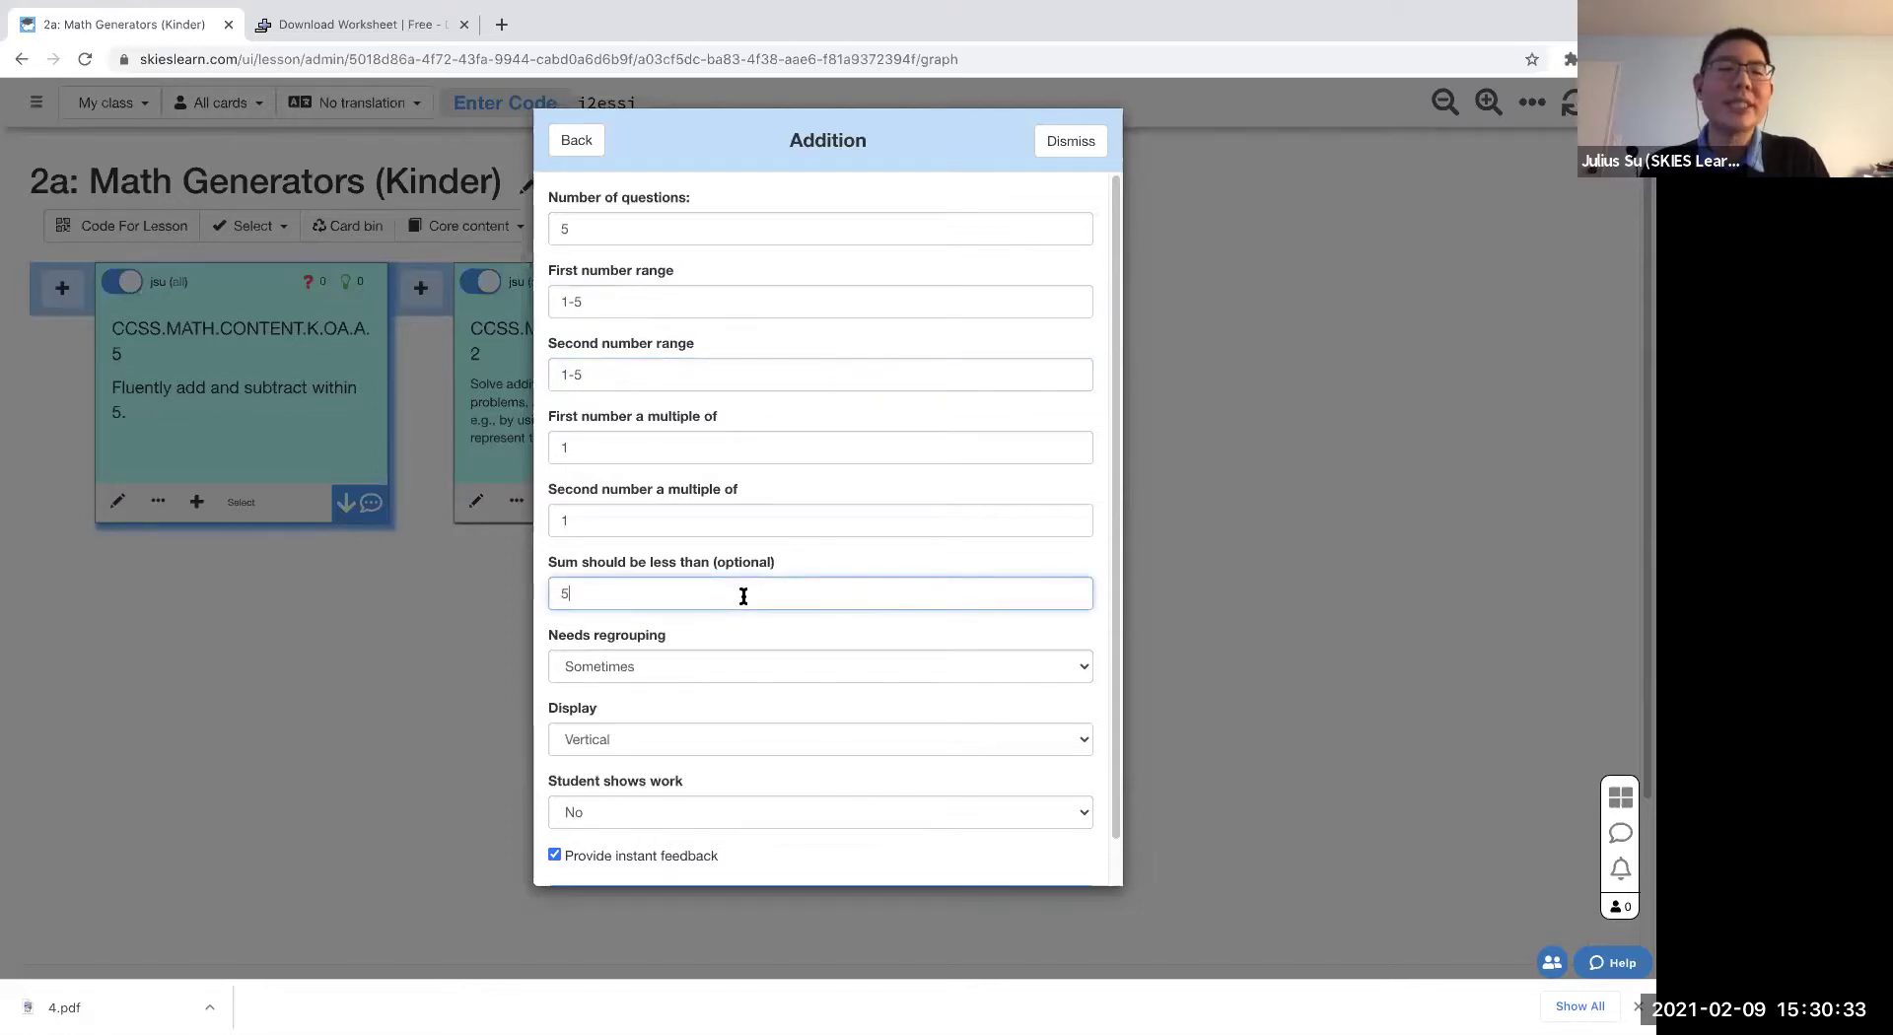
scroll(883, 740, down, 1)
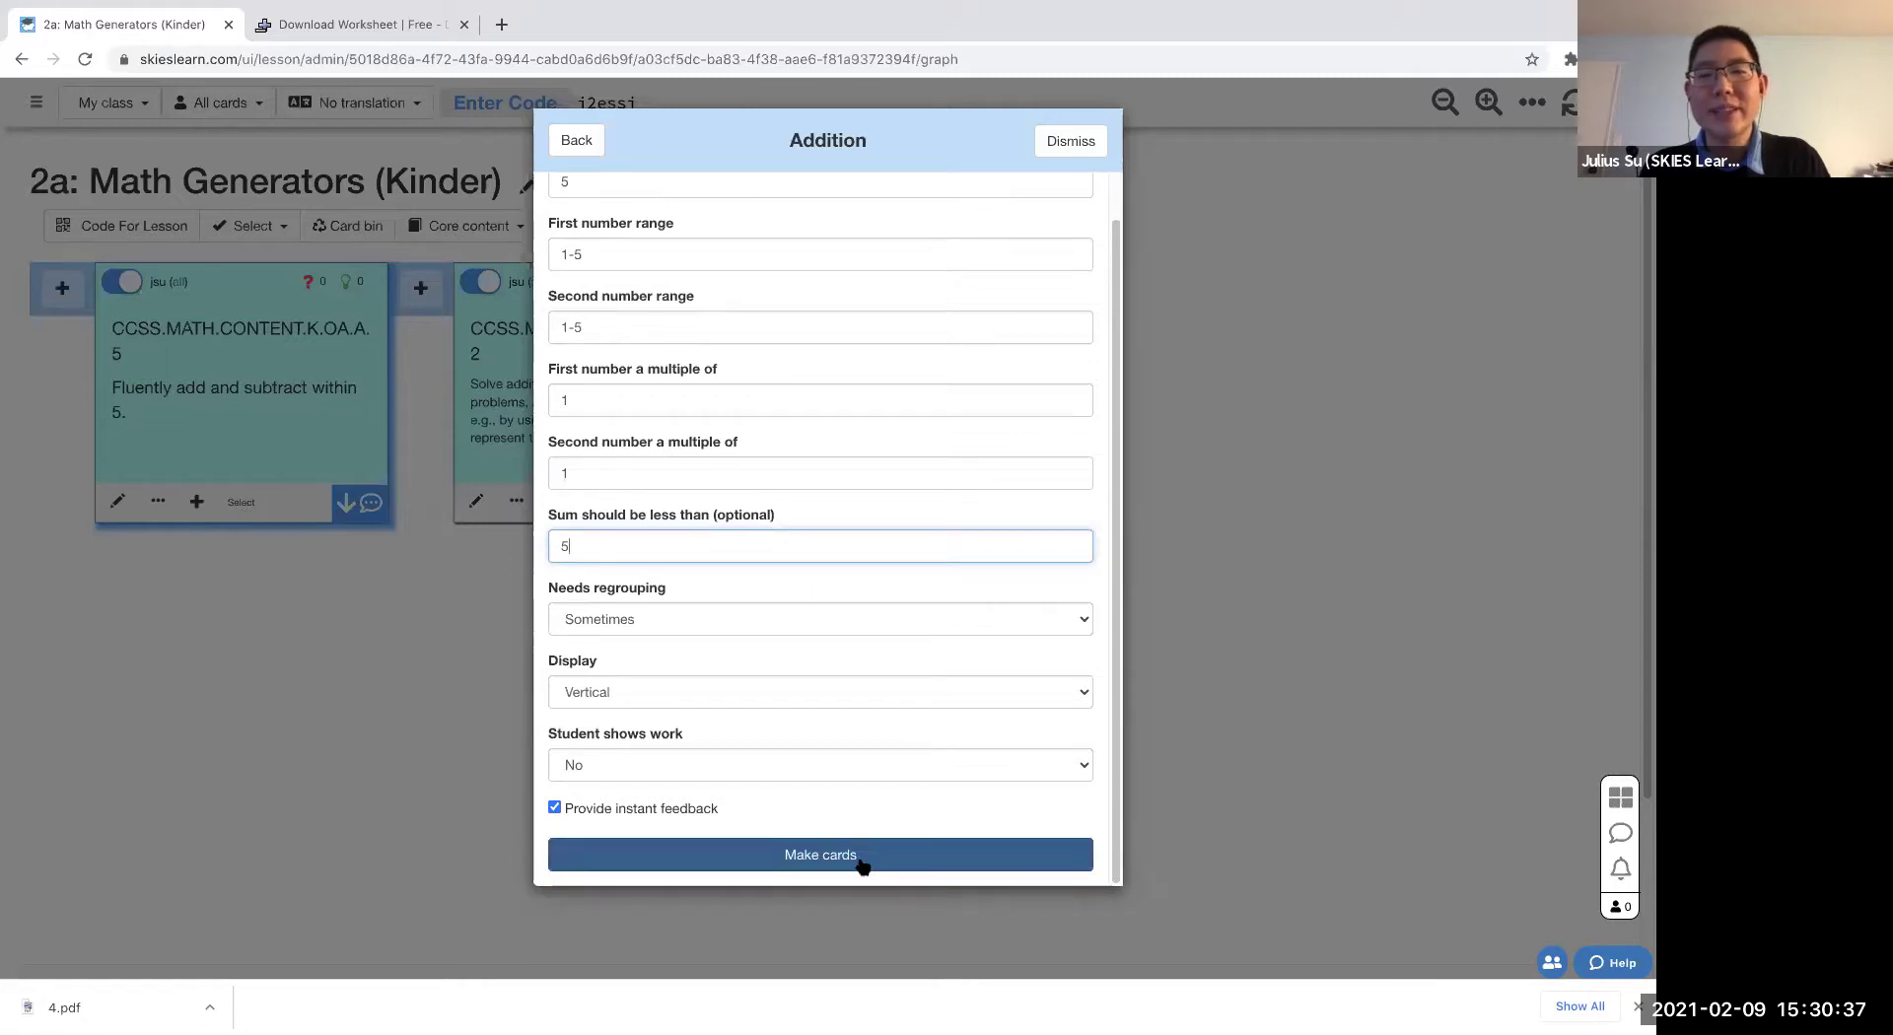
click(863, 857)
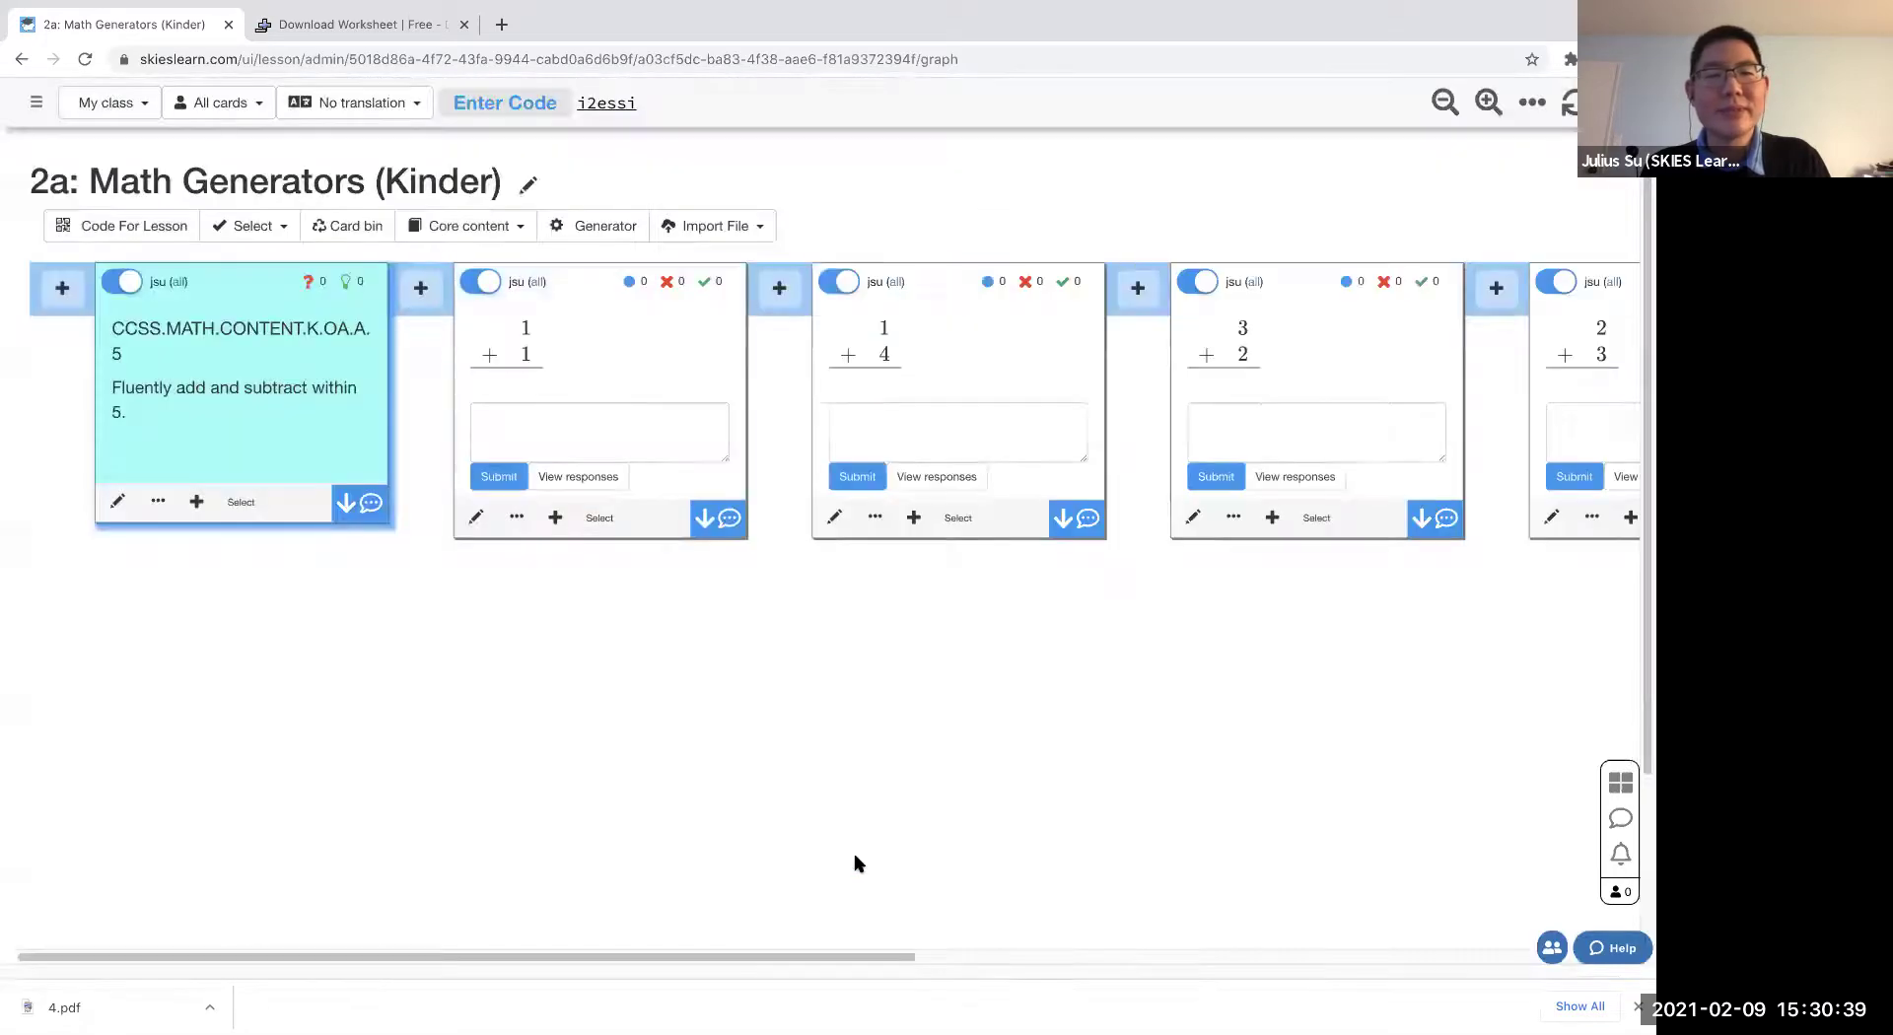
- Review the new cards 1+1, 1+4, 3+2, 2+3 and 1+3, then bring up the lessons list
scroll(760, 677, right, 10)
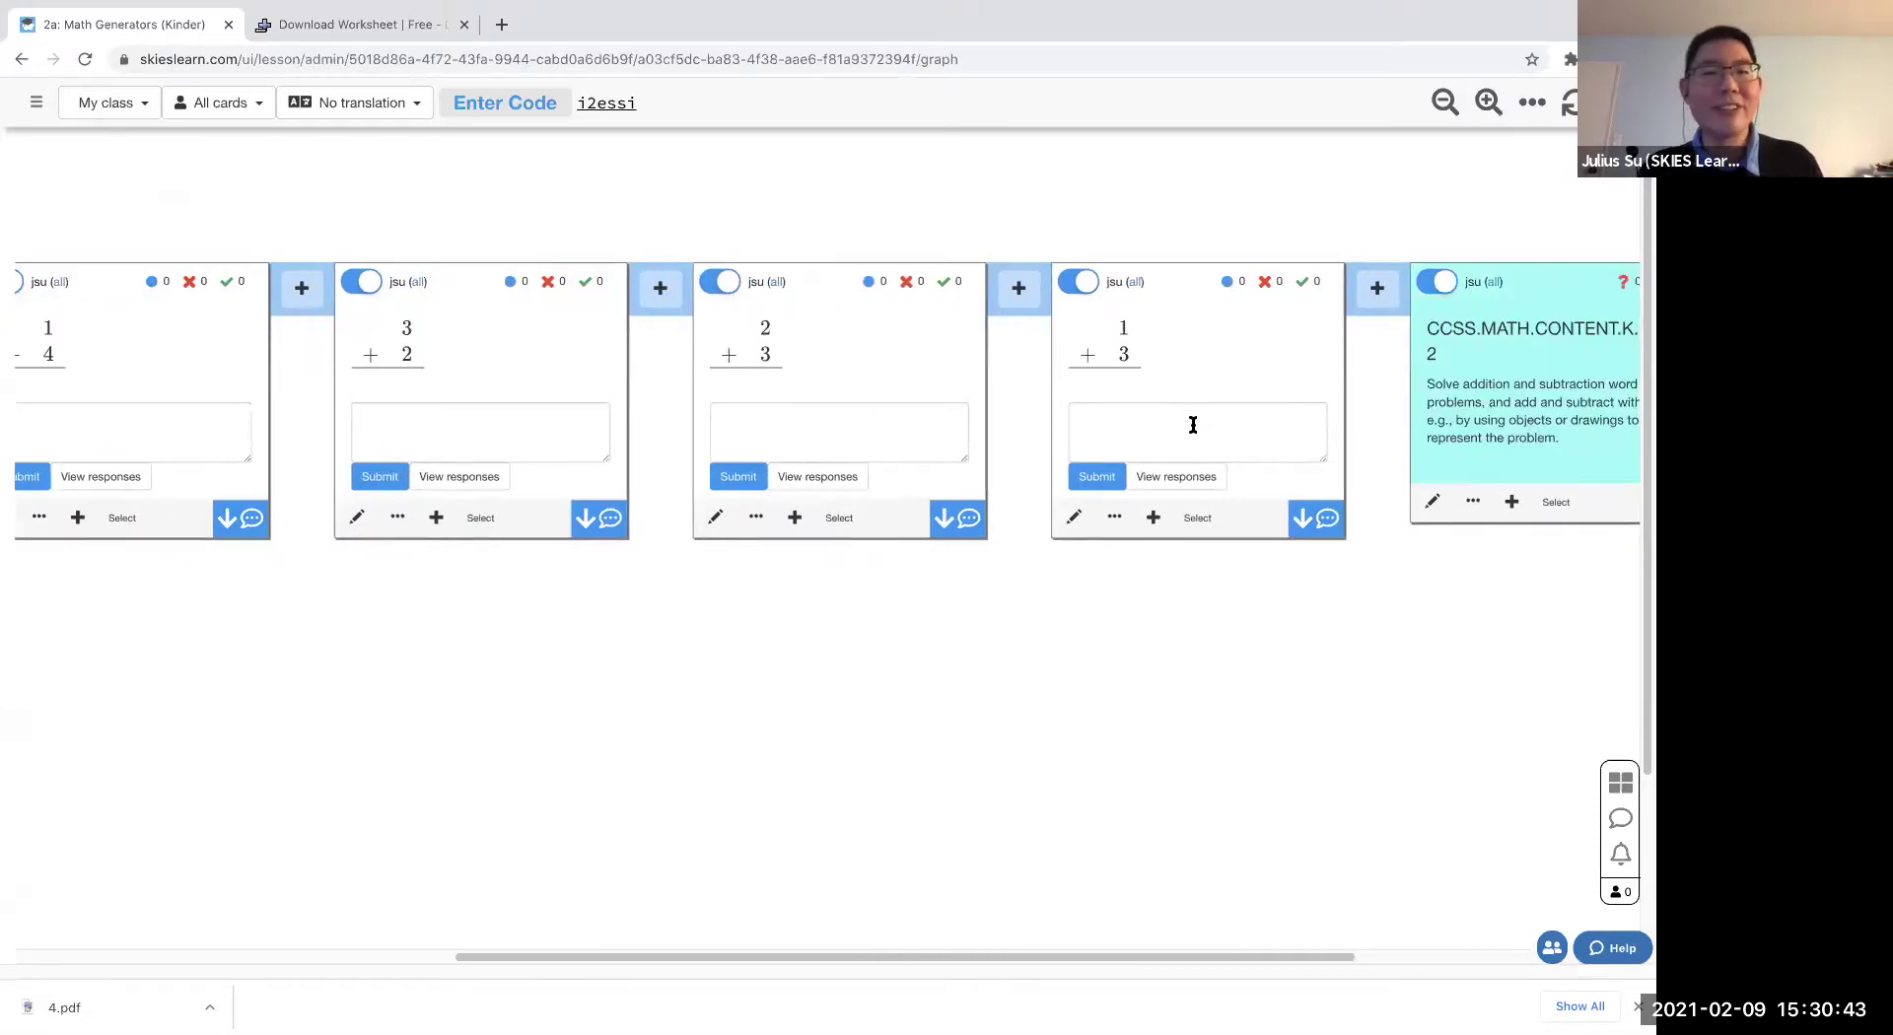
scroll(836, 718, right, 1)
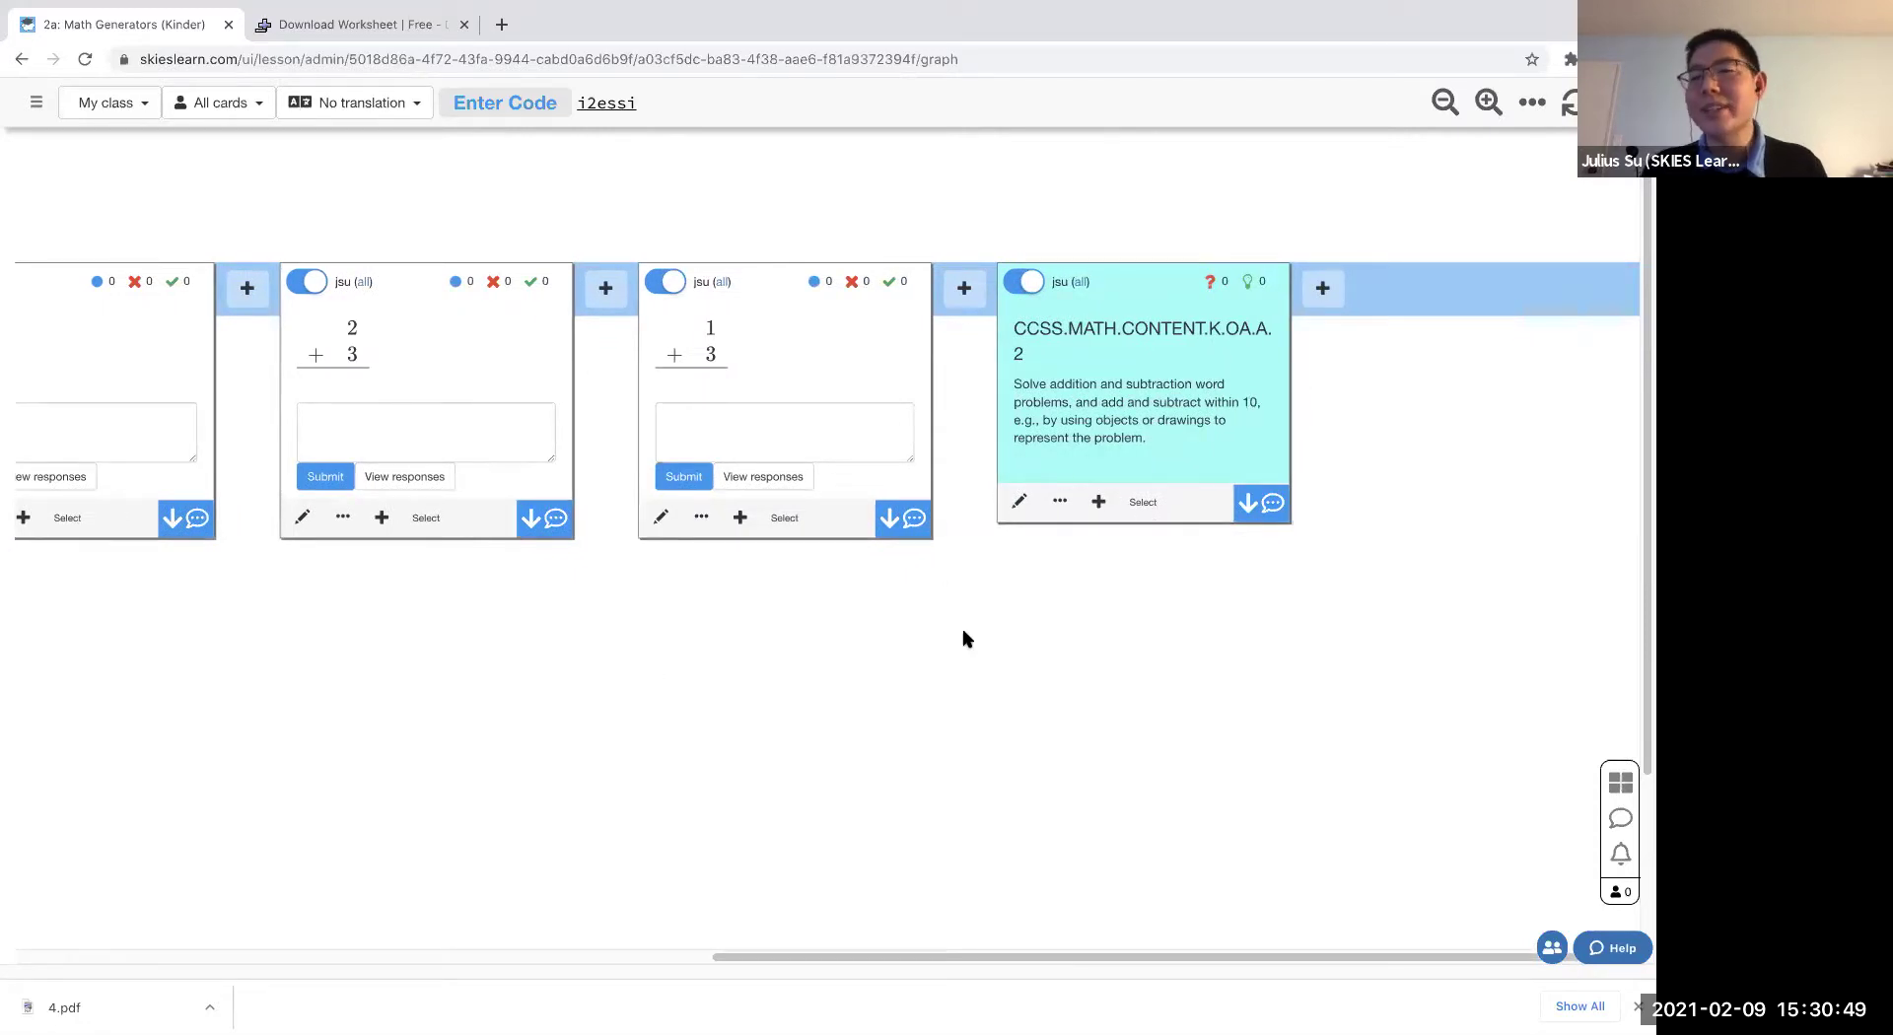
scroll(874, 696, left, 15)
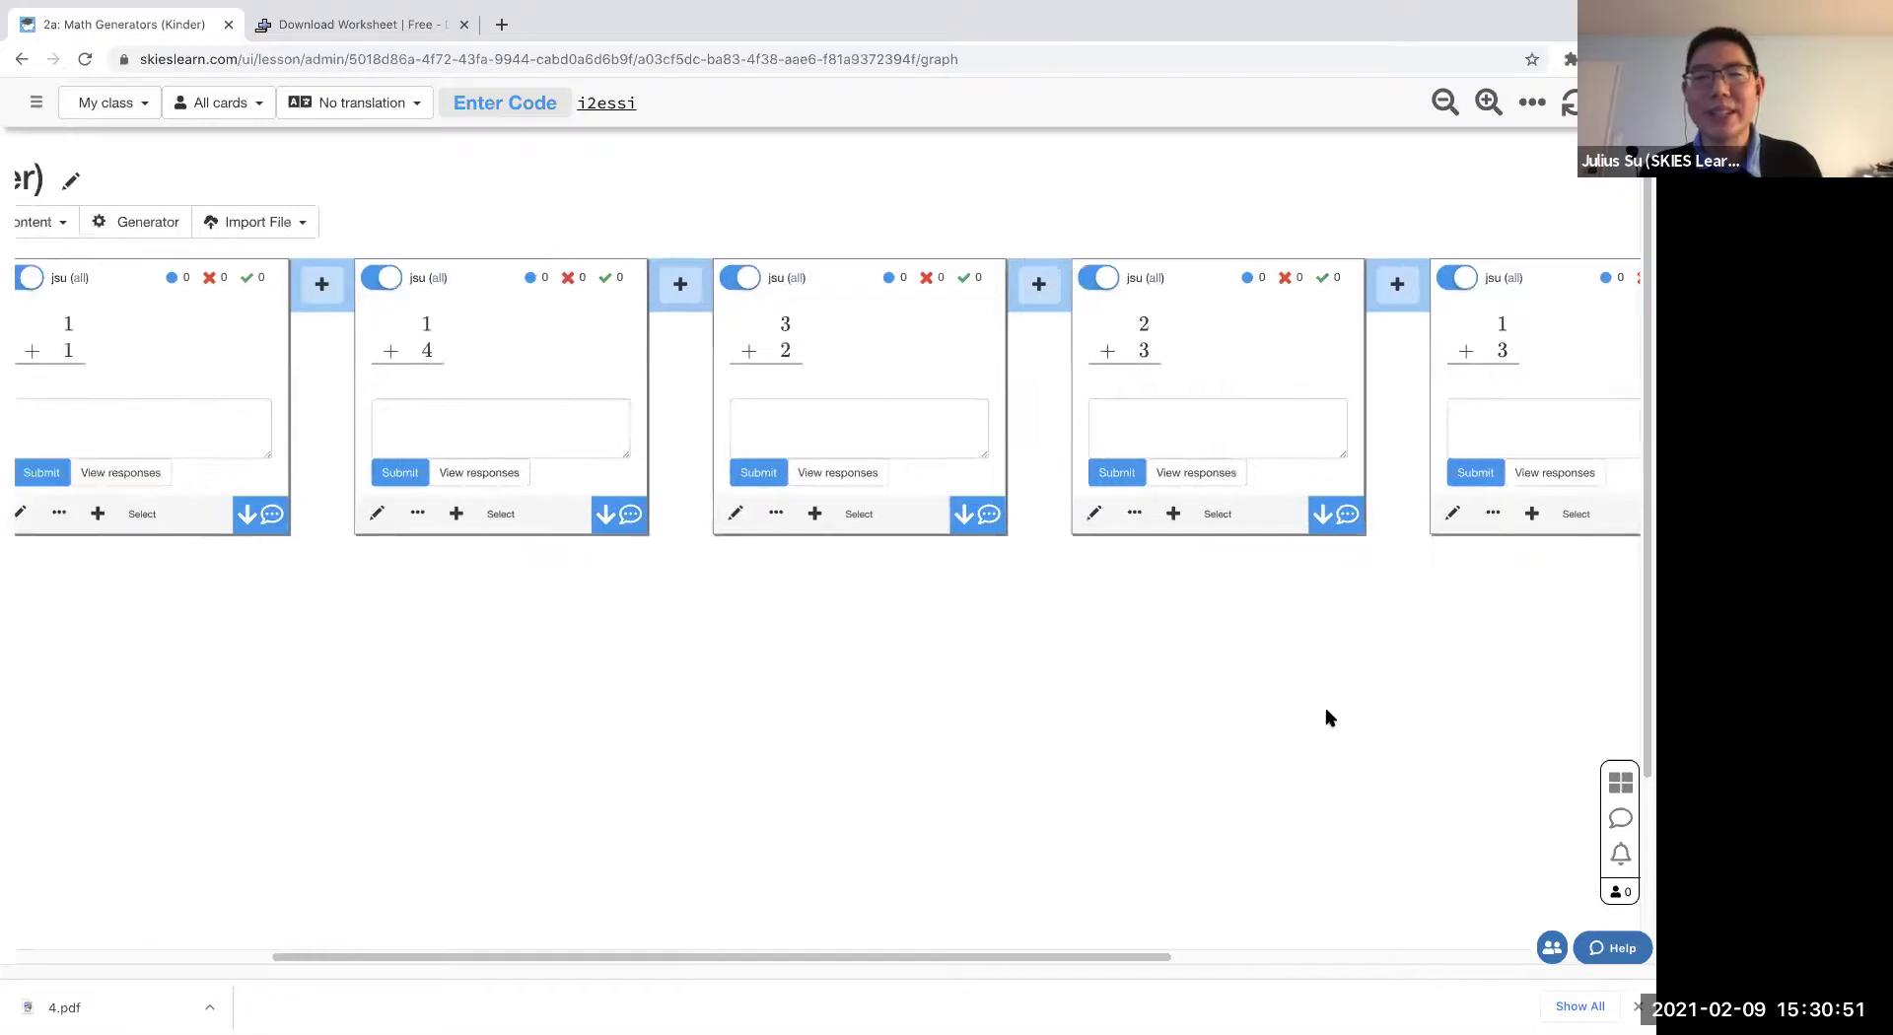
click(37, 102)
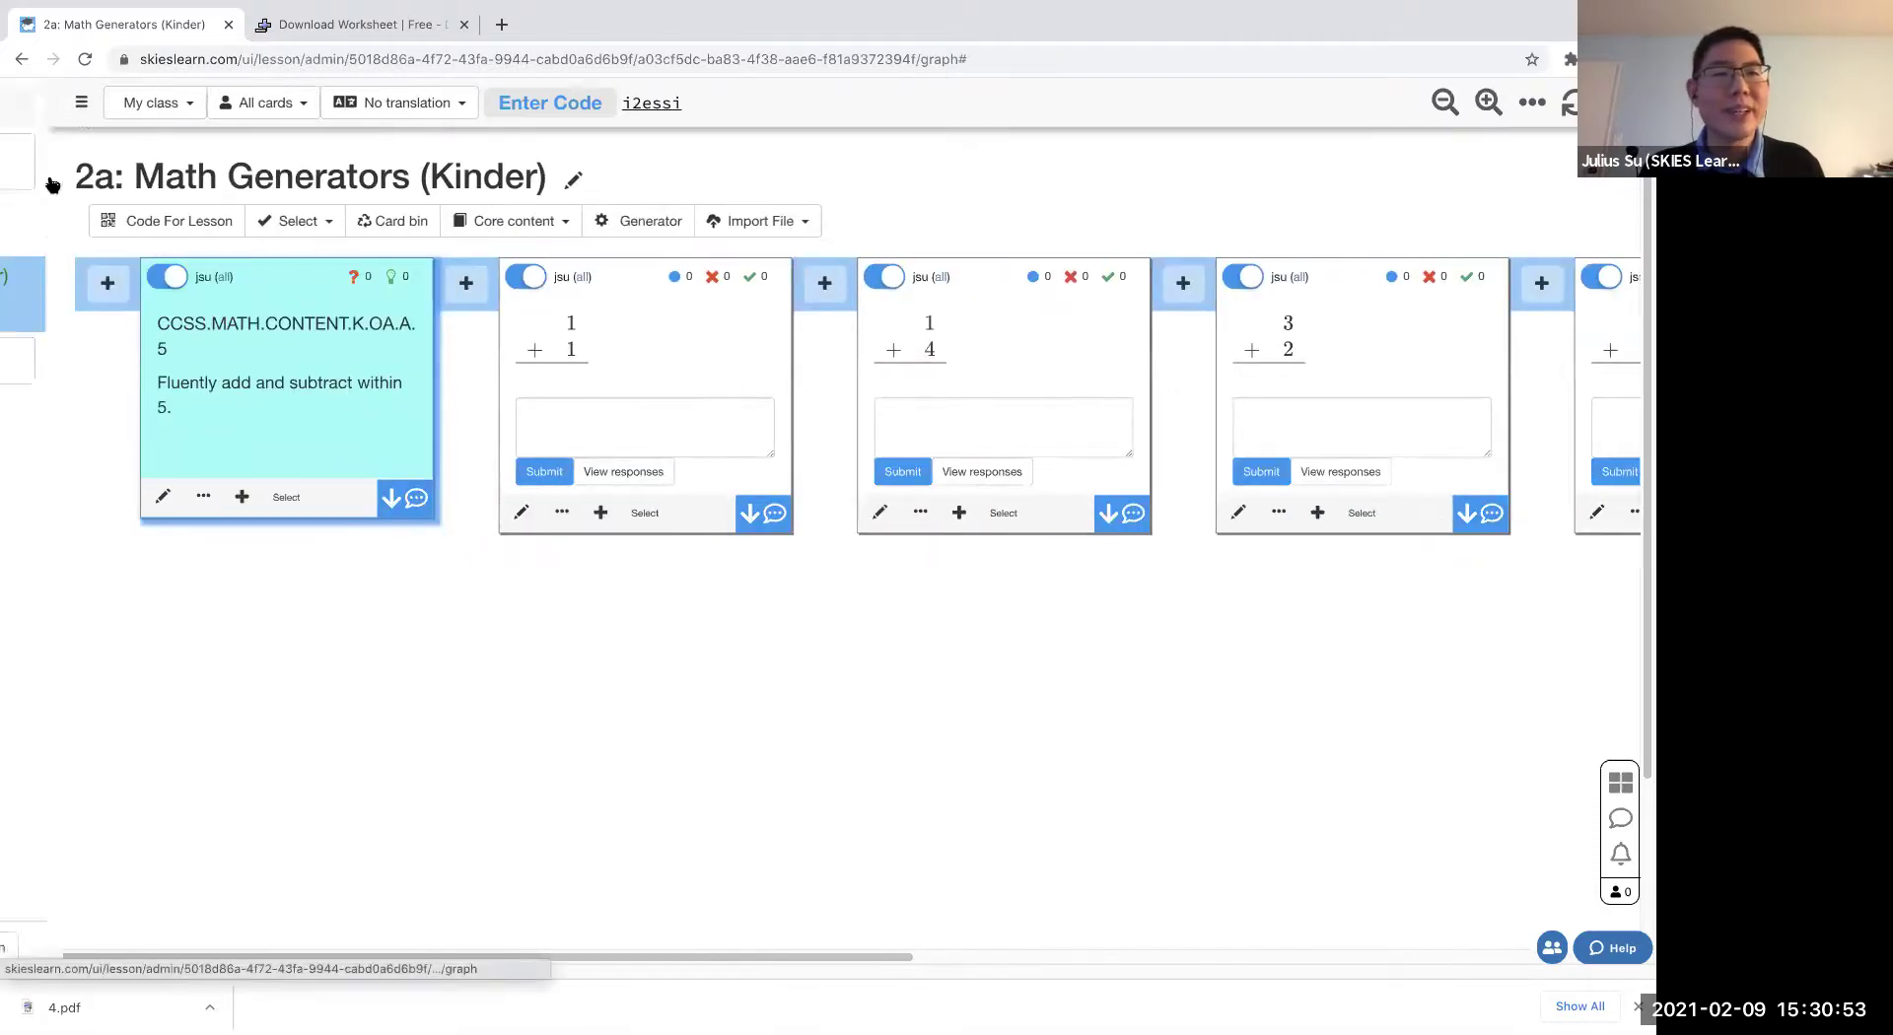
- Open lesson 2b: Math Generators (1st Grade) and show the quiz Generators list after its first card
click(110, 427)
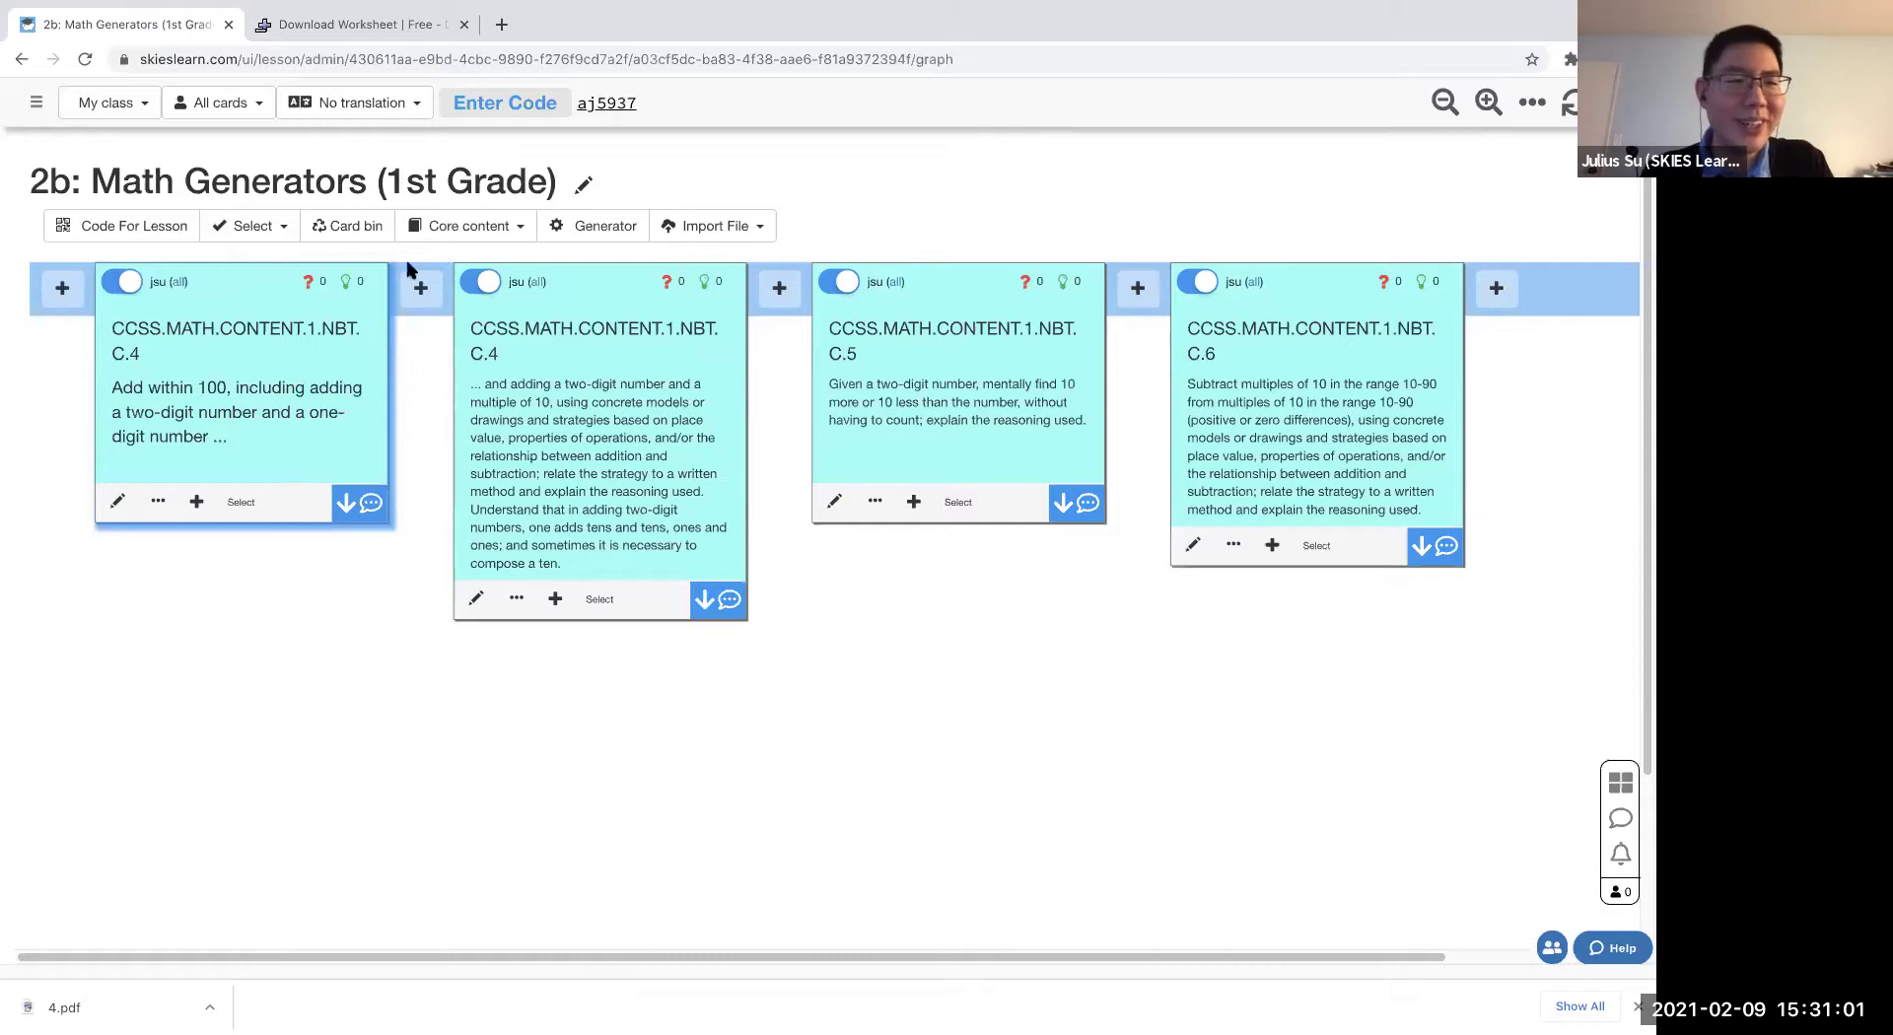
click(424, 290)
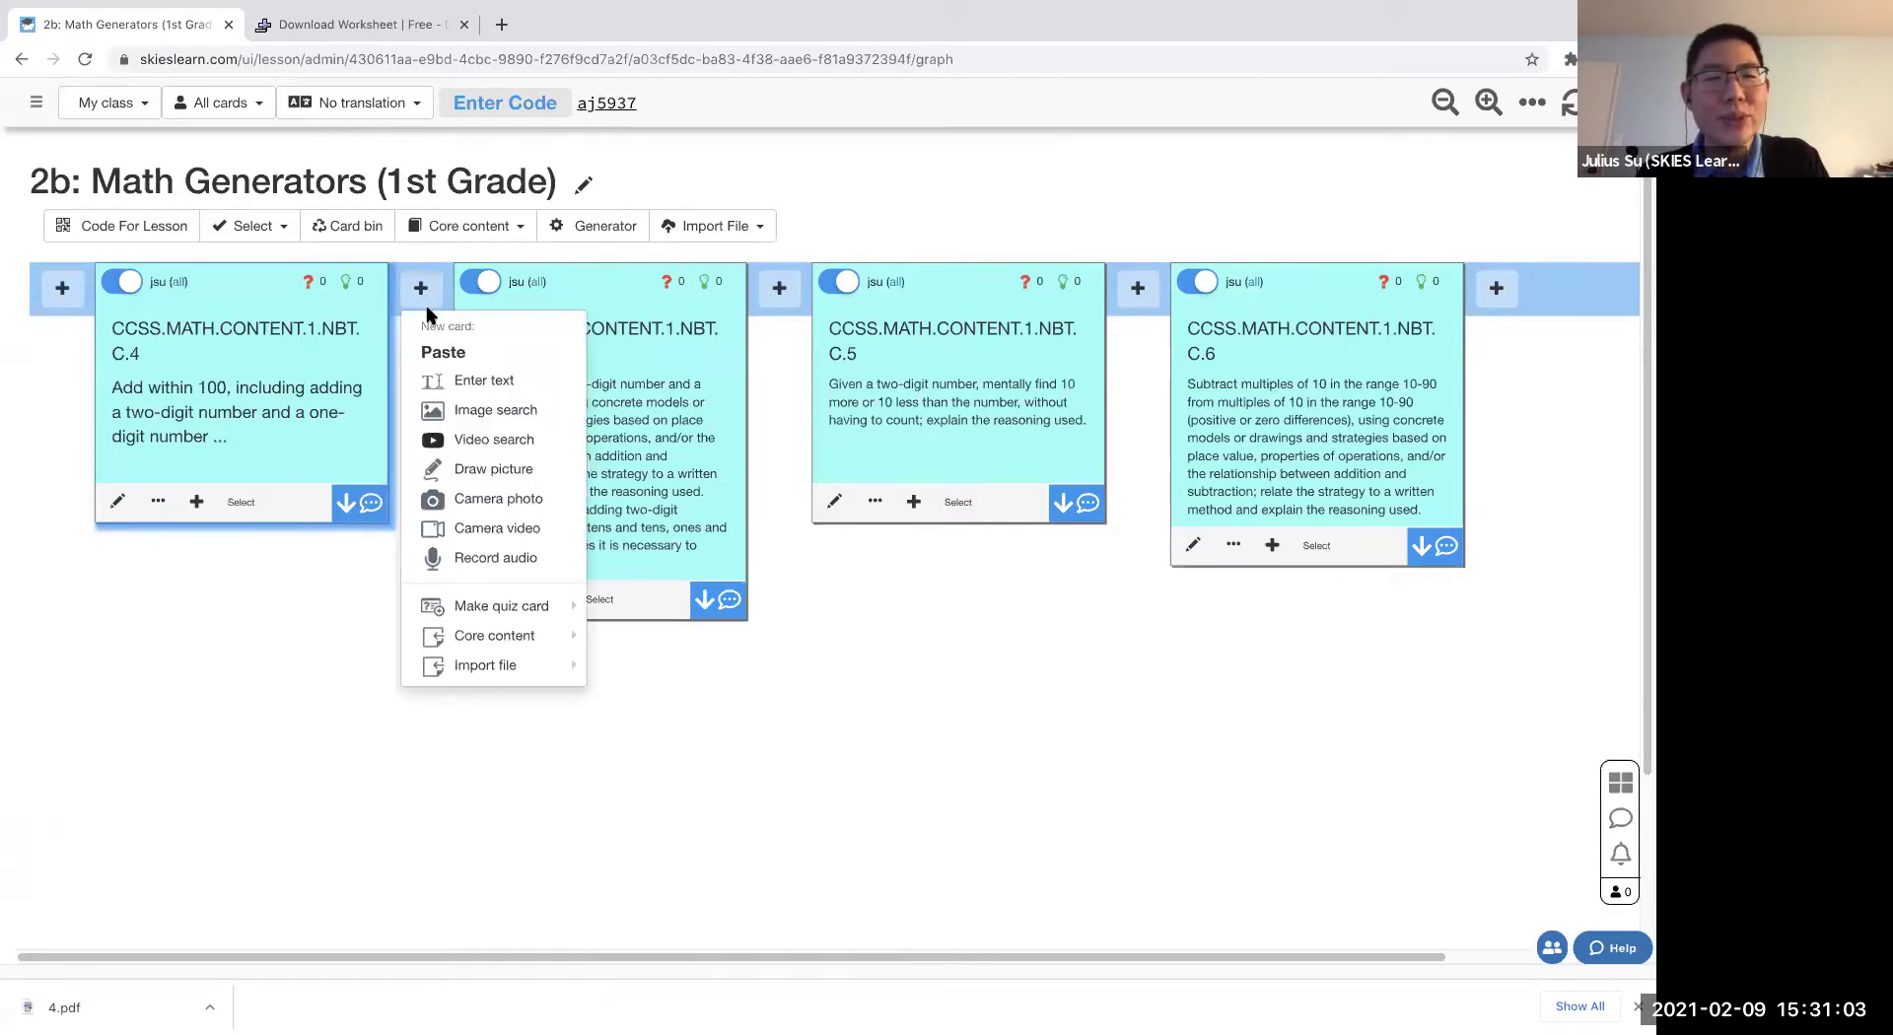
mouse_move(512, 603)
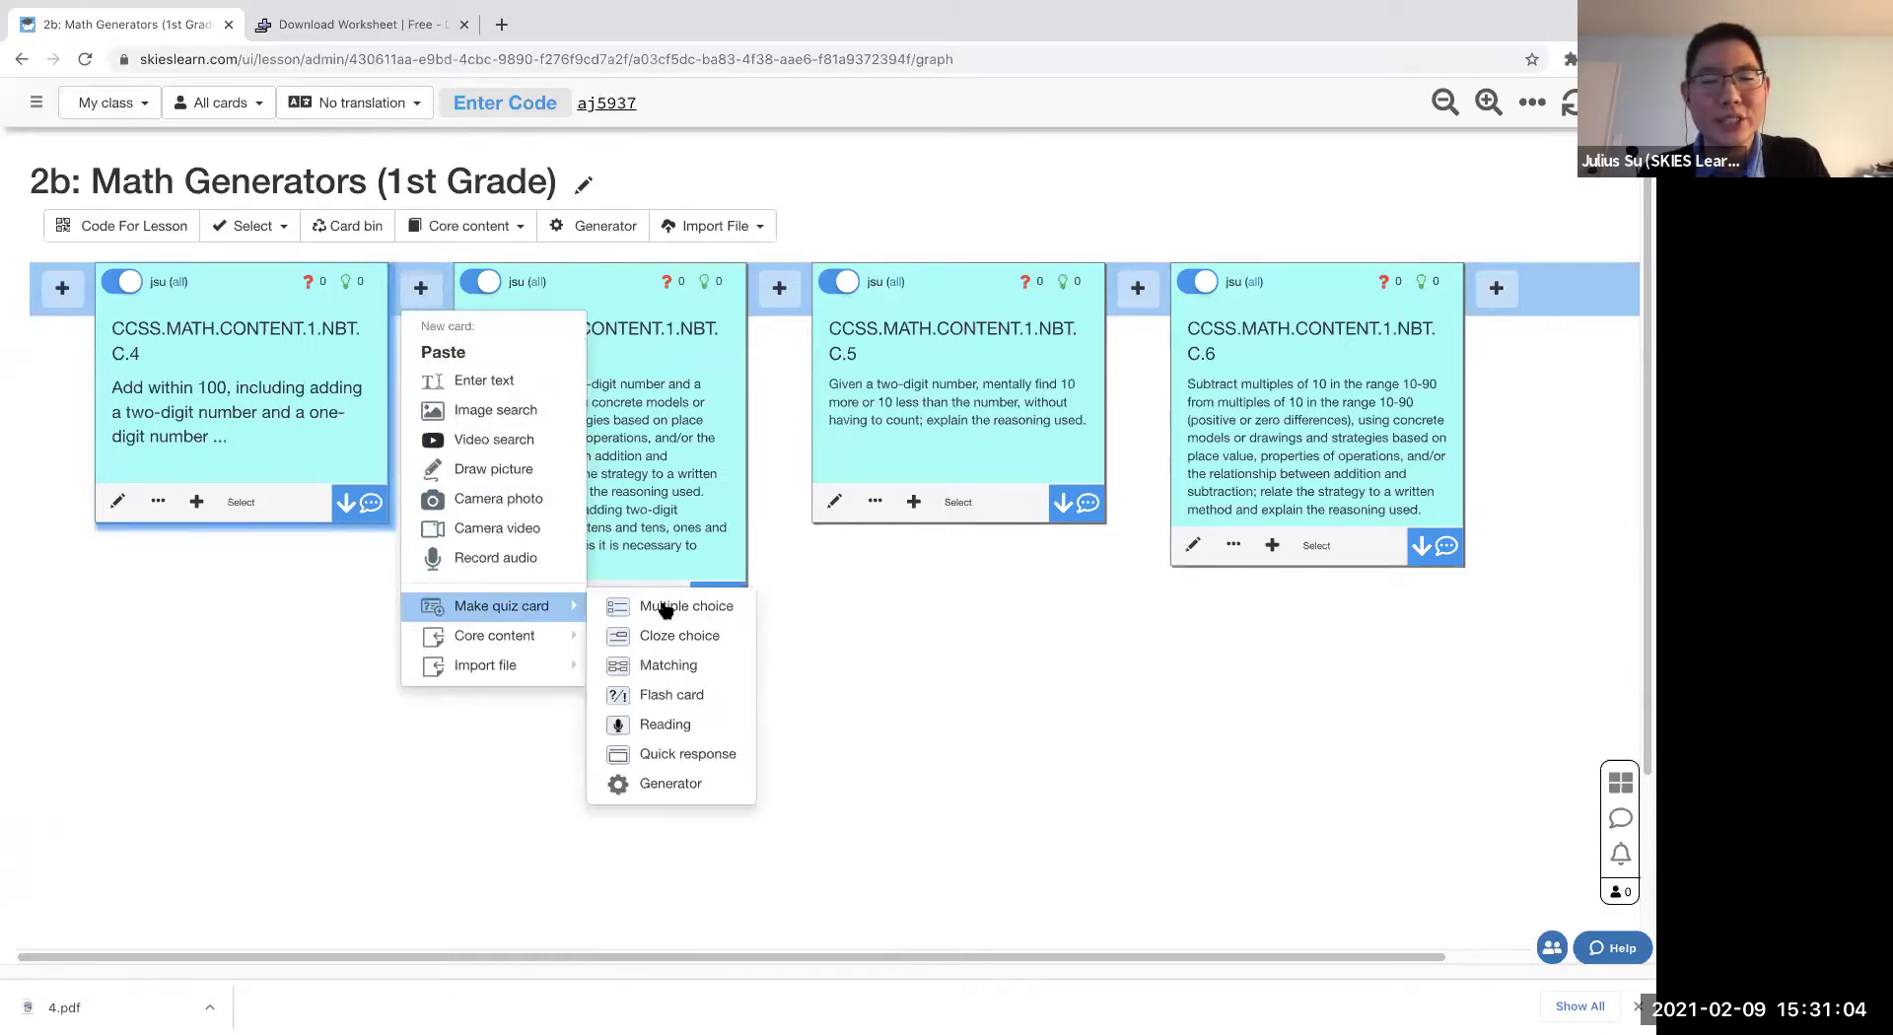
click(733, 785)
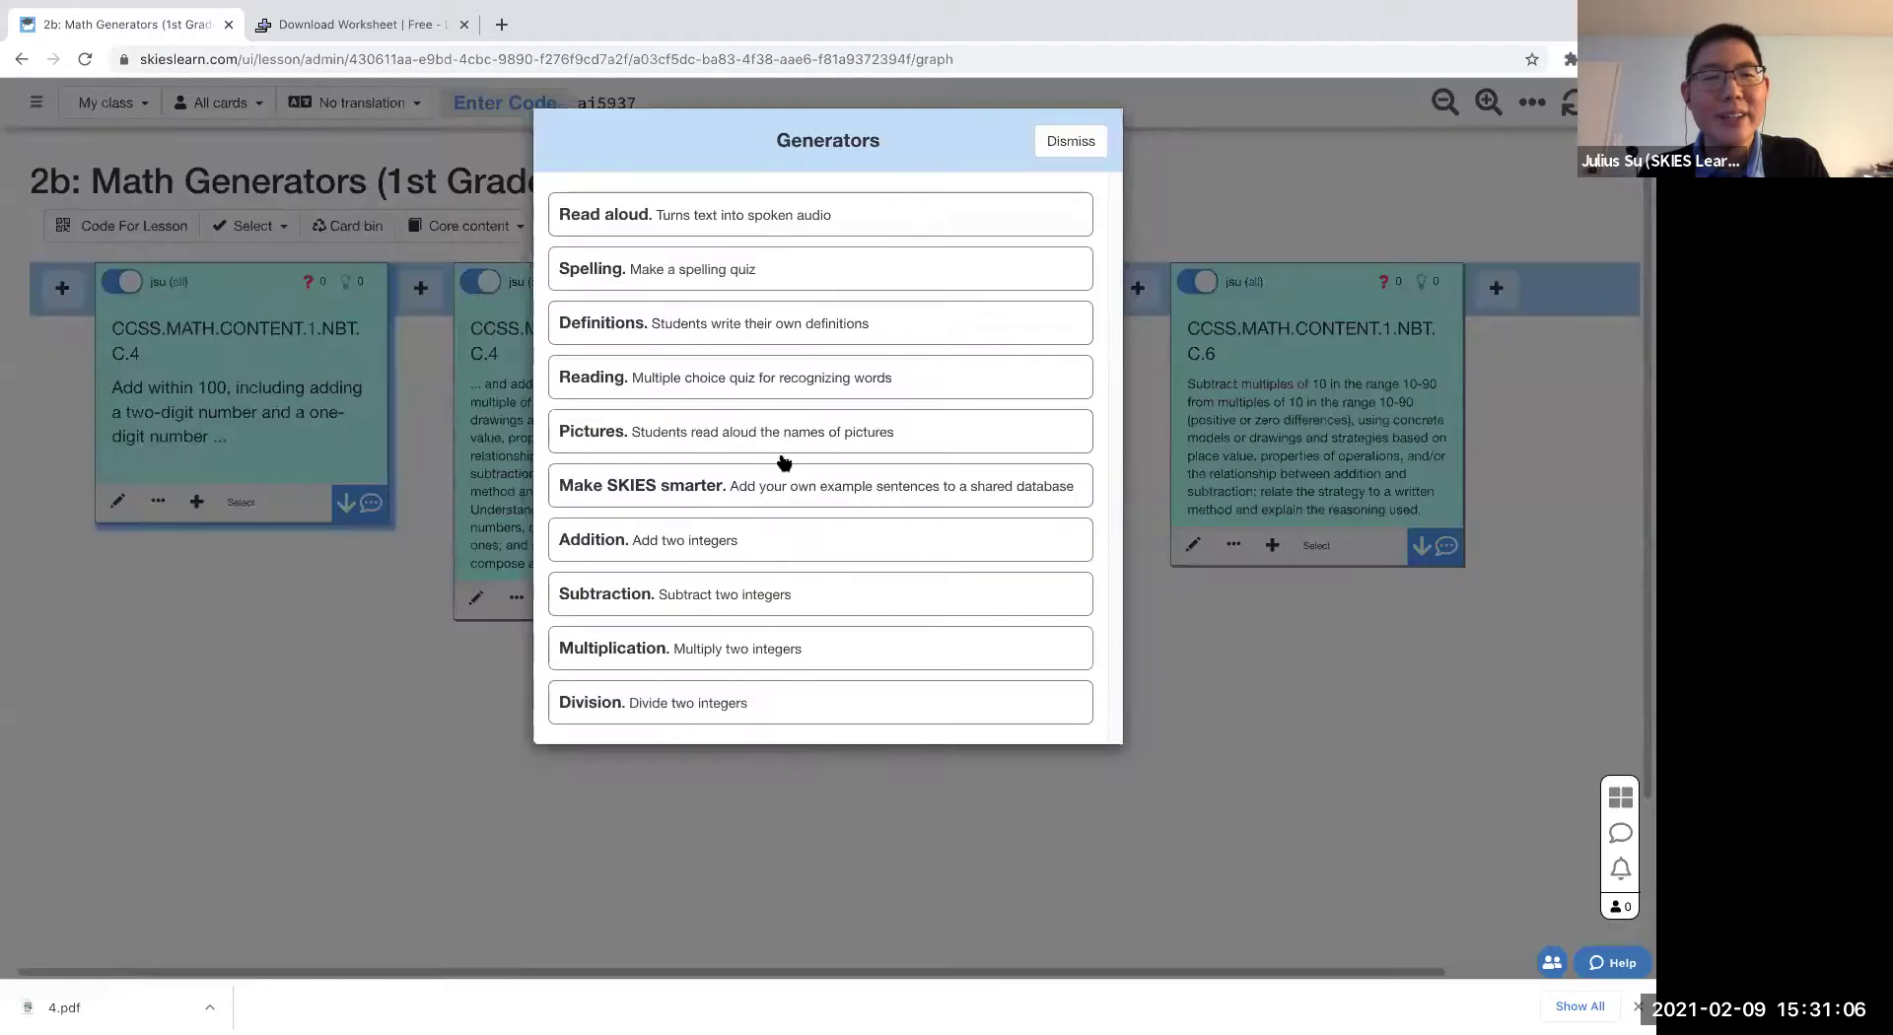
- In the Addition generator, set the second number range to 1–9 and cap sums under 100
click(726, 541)
click(654, 300)
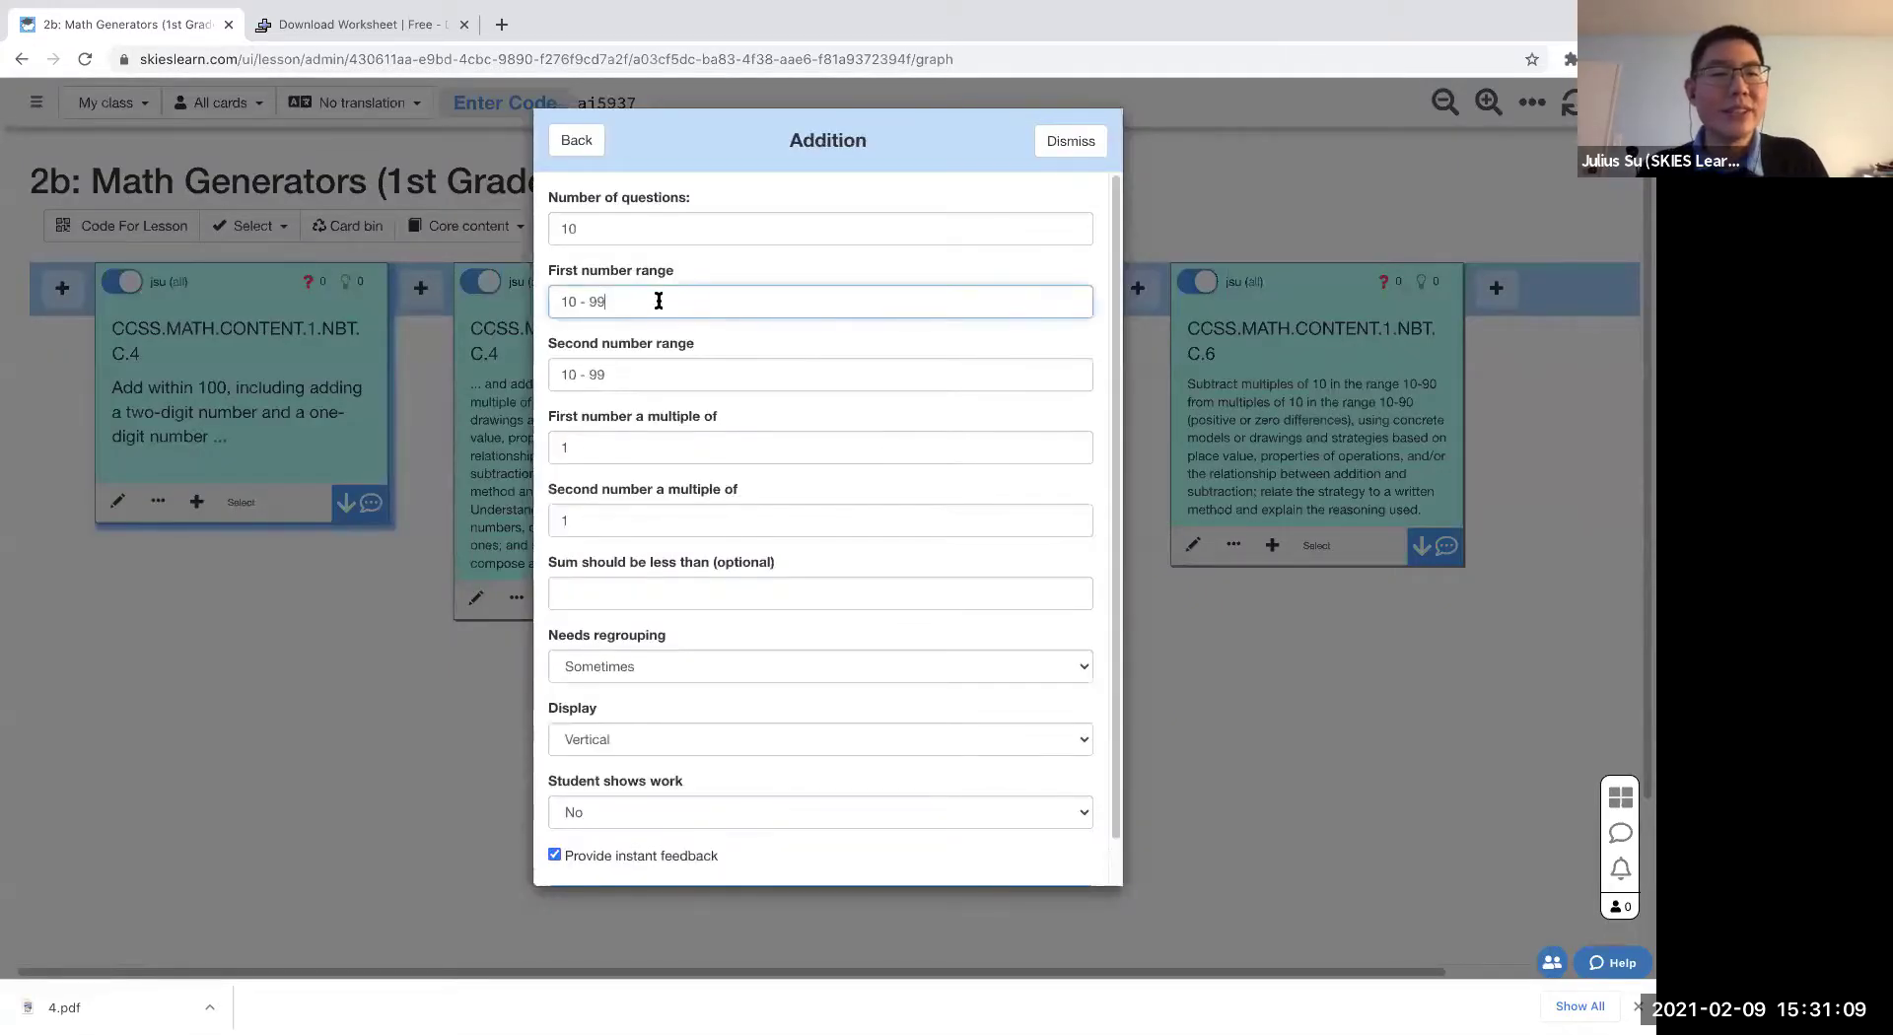
triple_click(652, 299)
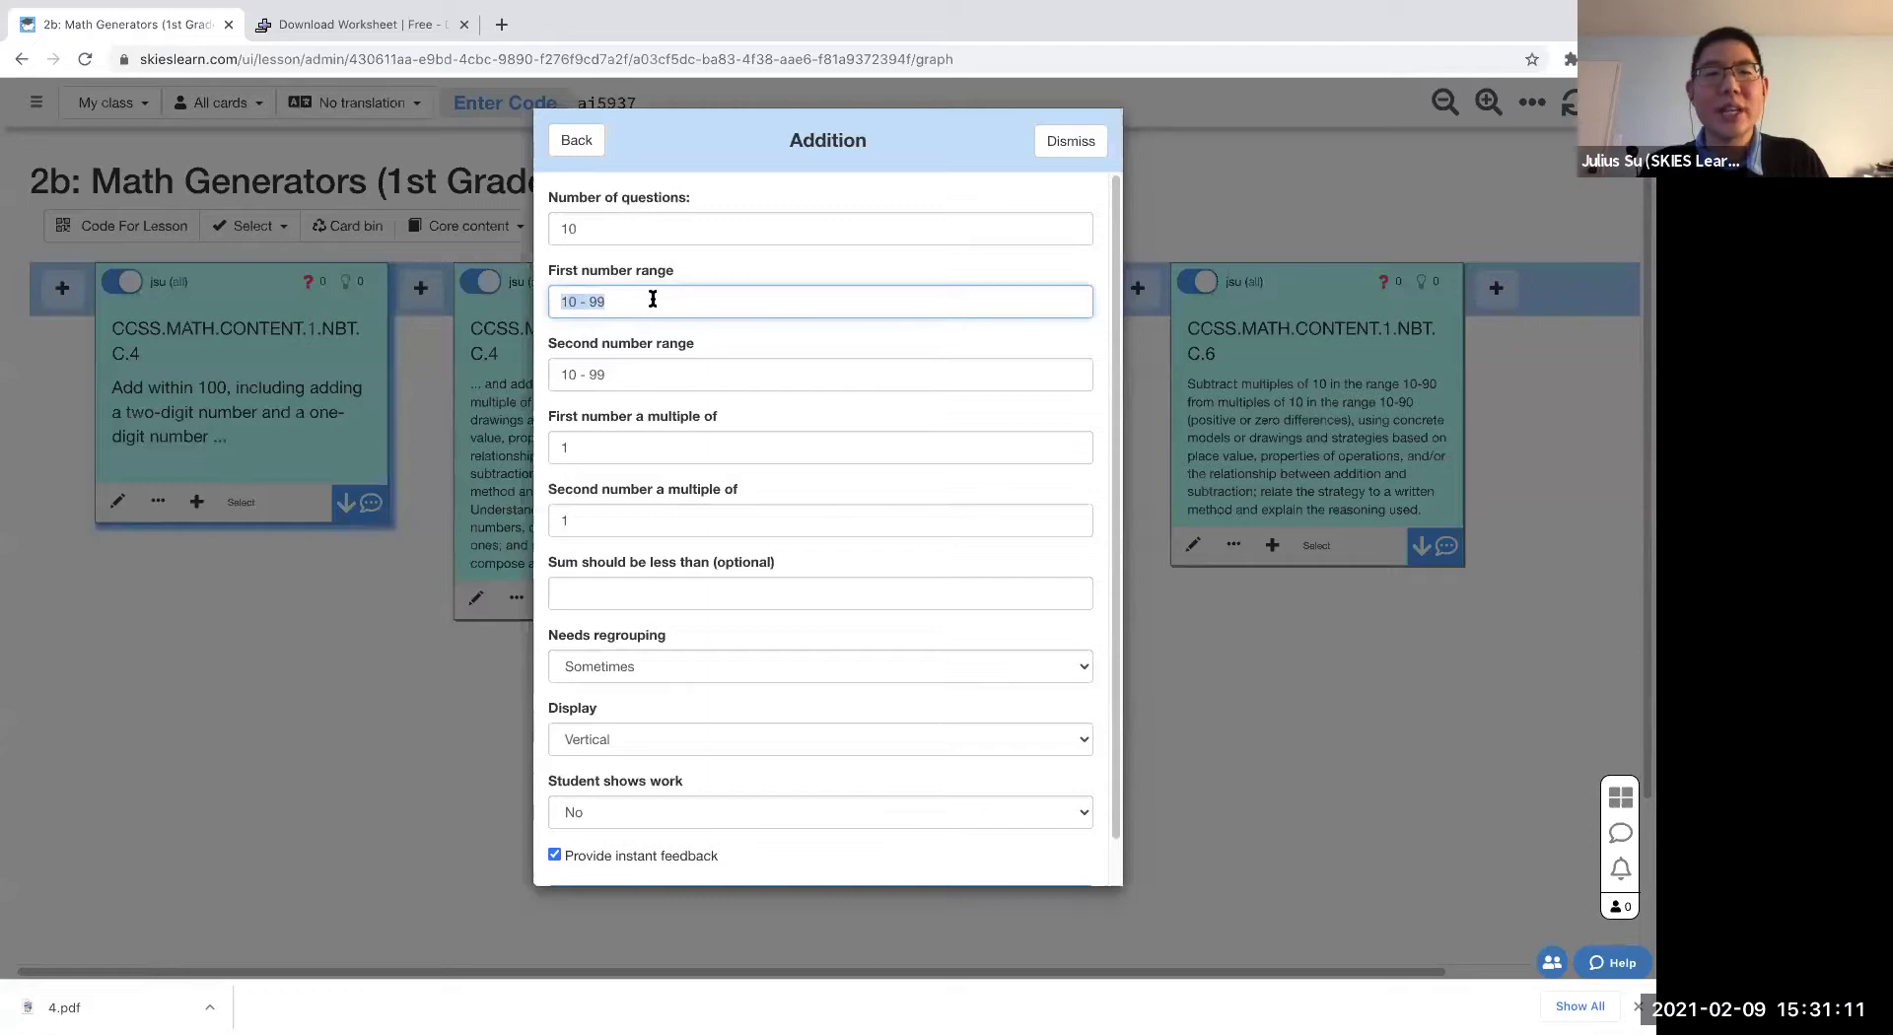
key(Tab)
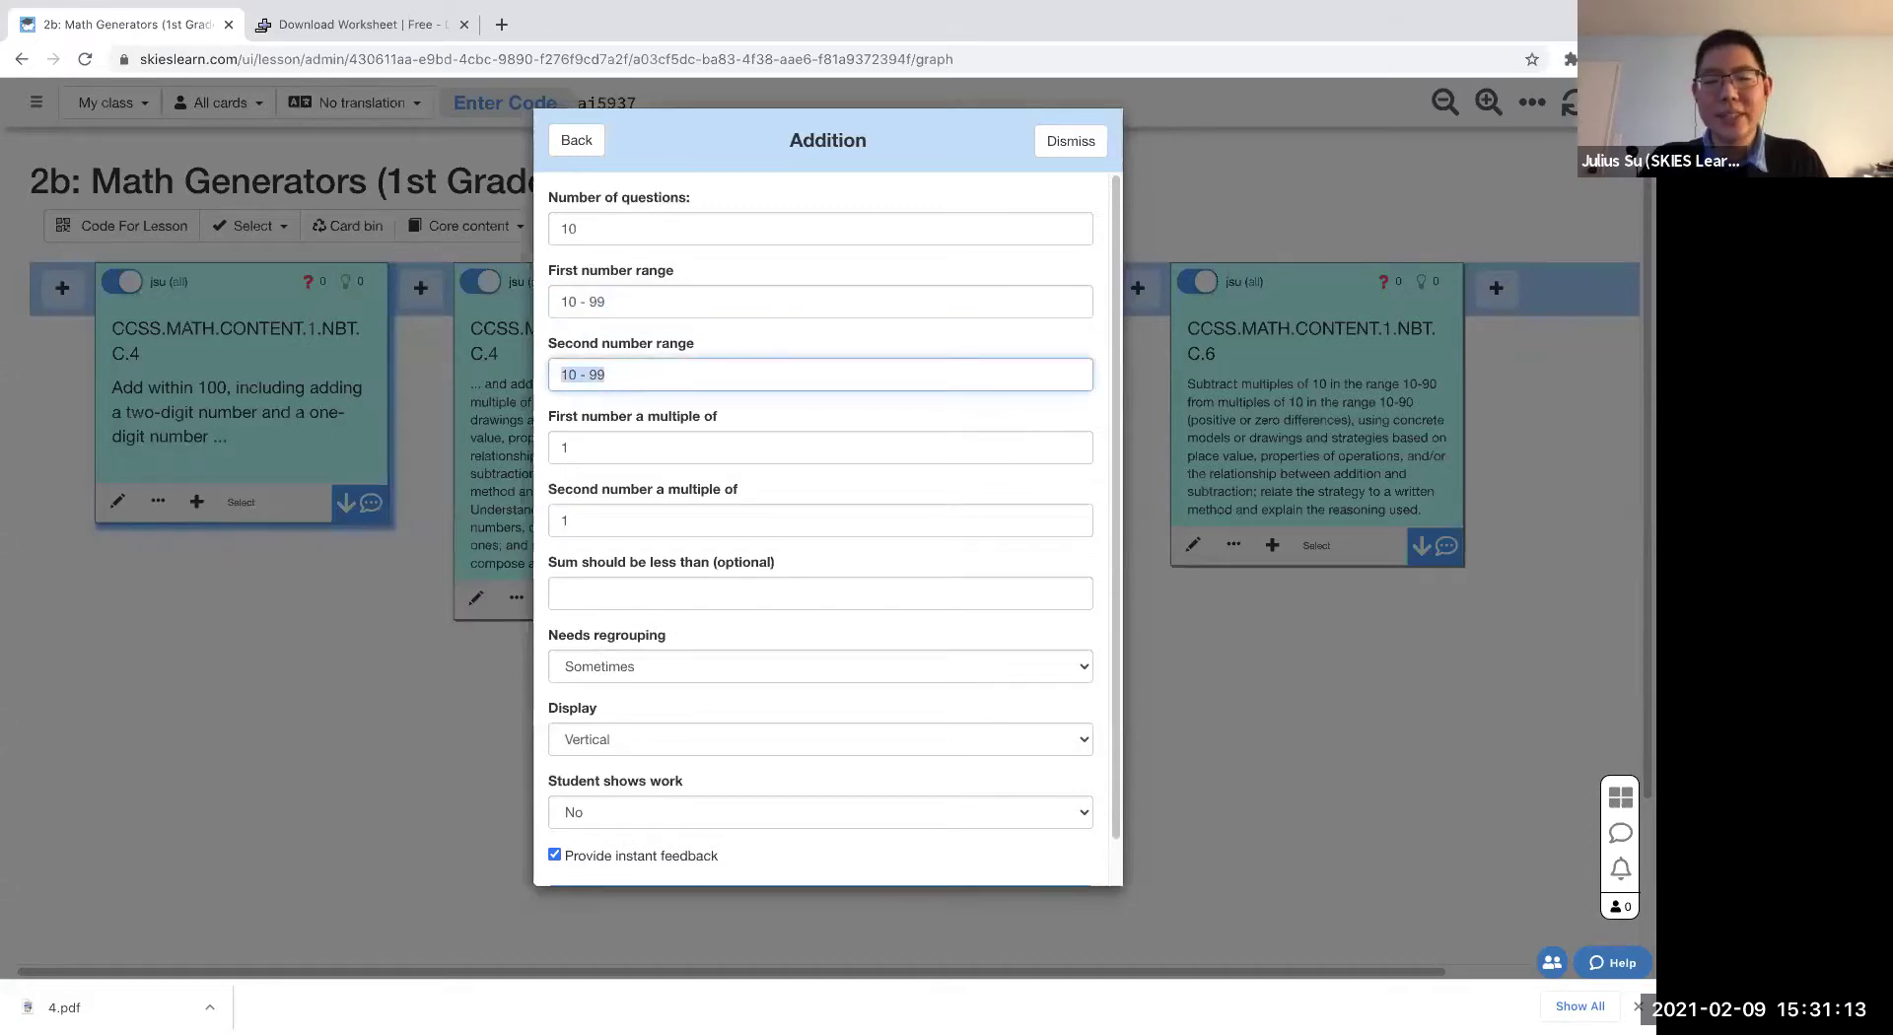
text(1-9)
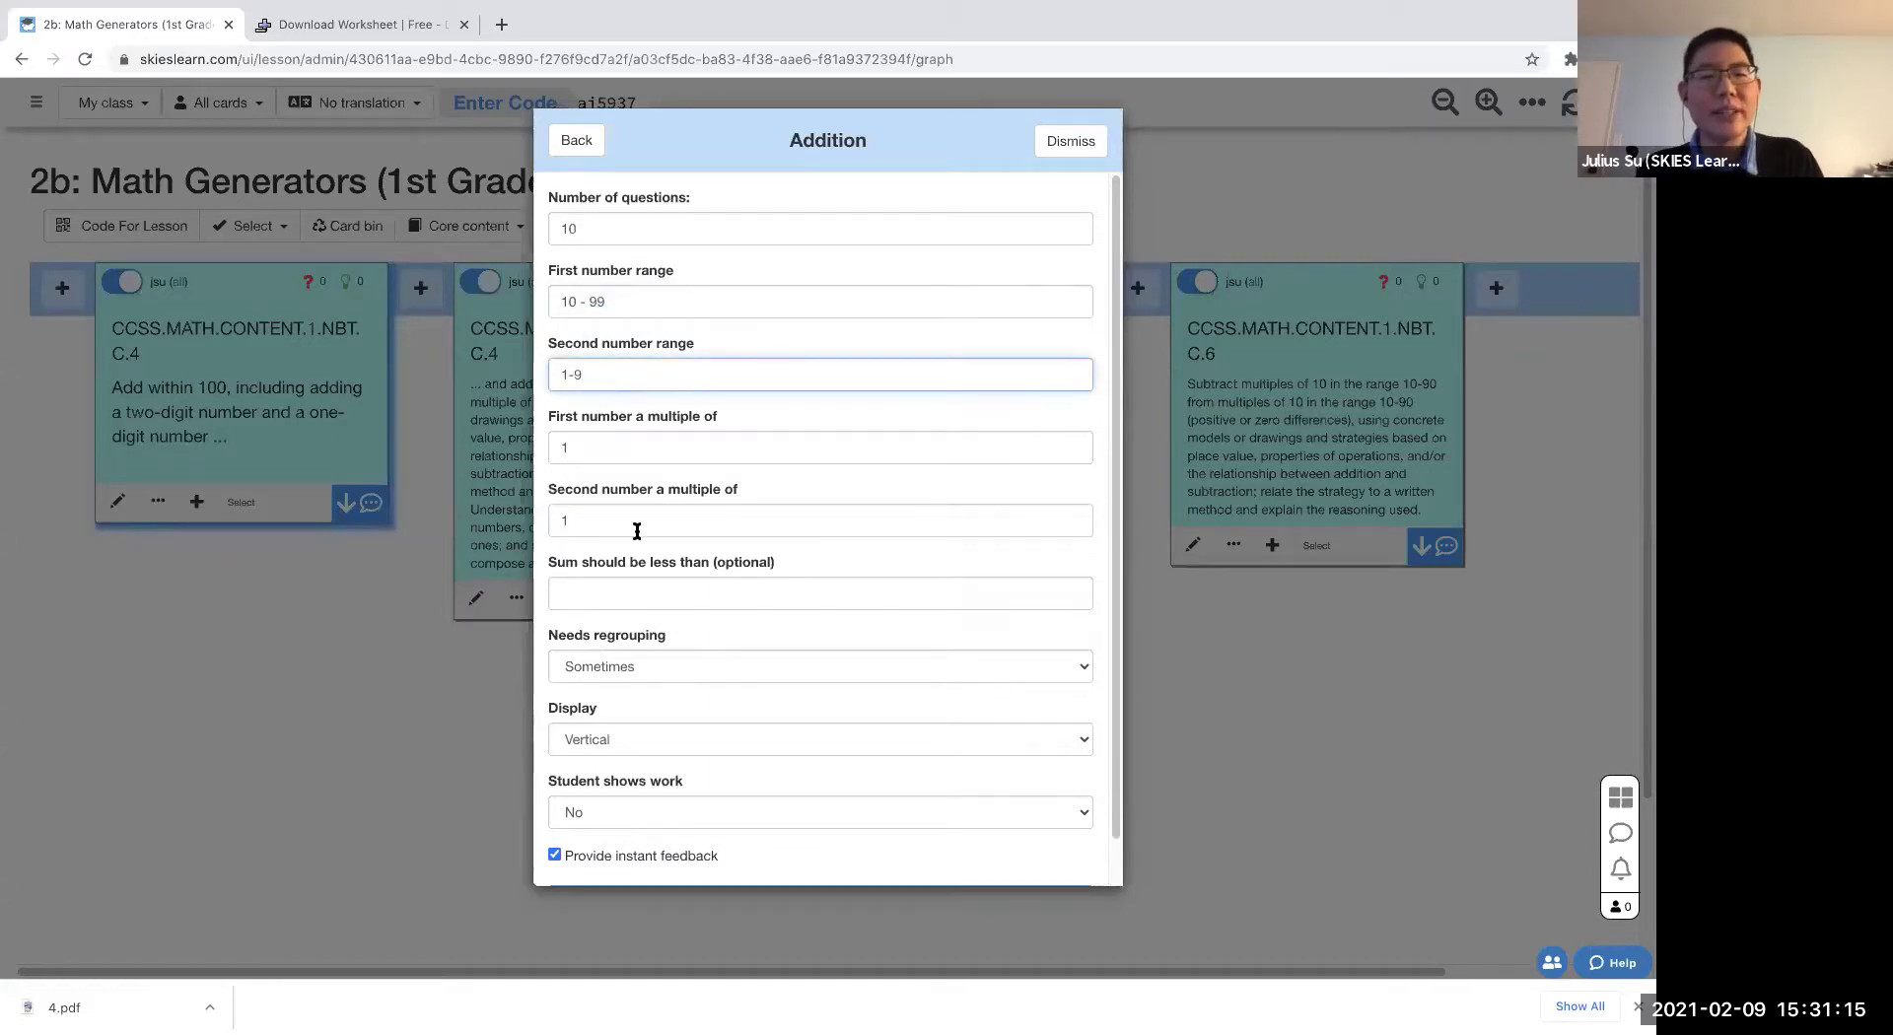
click(635, 599)
text(100)
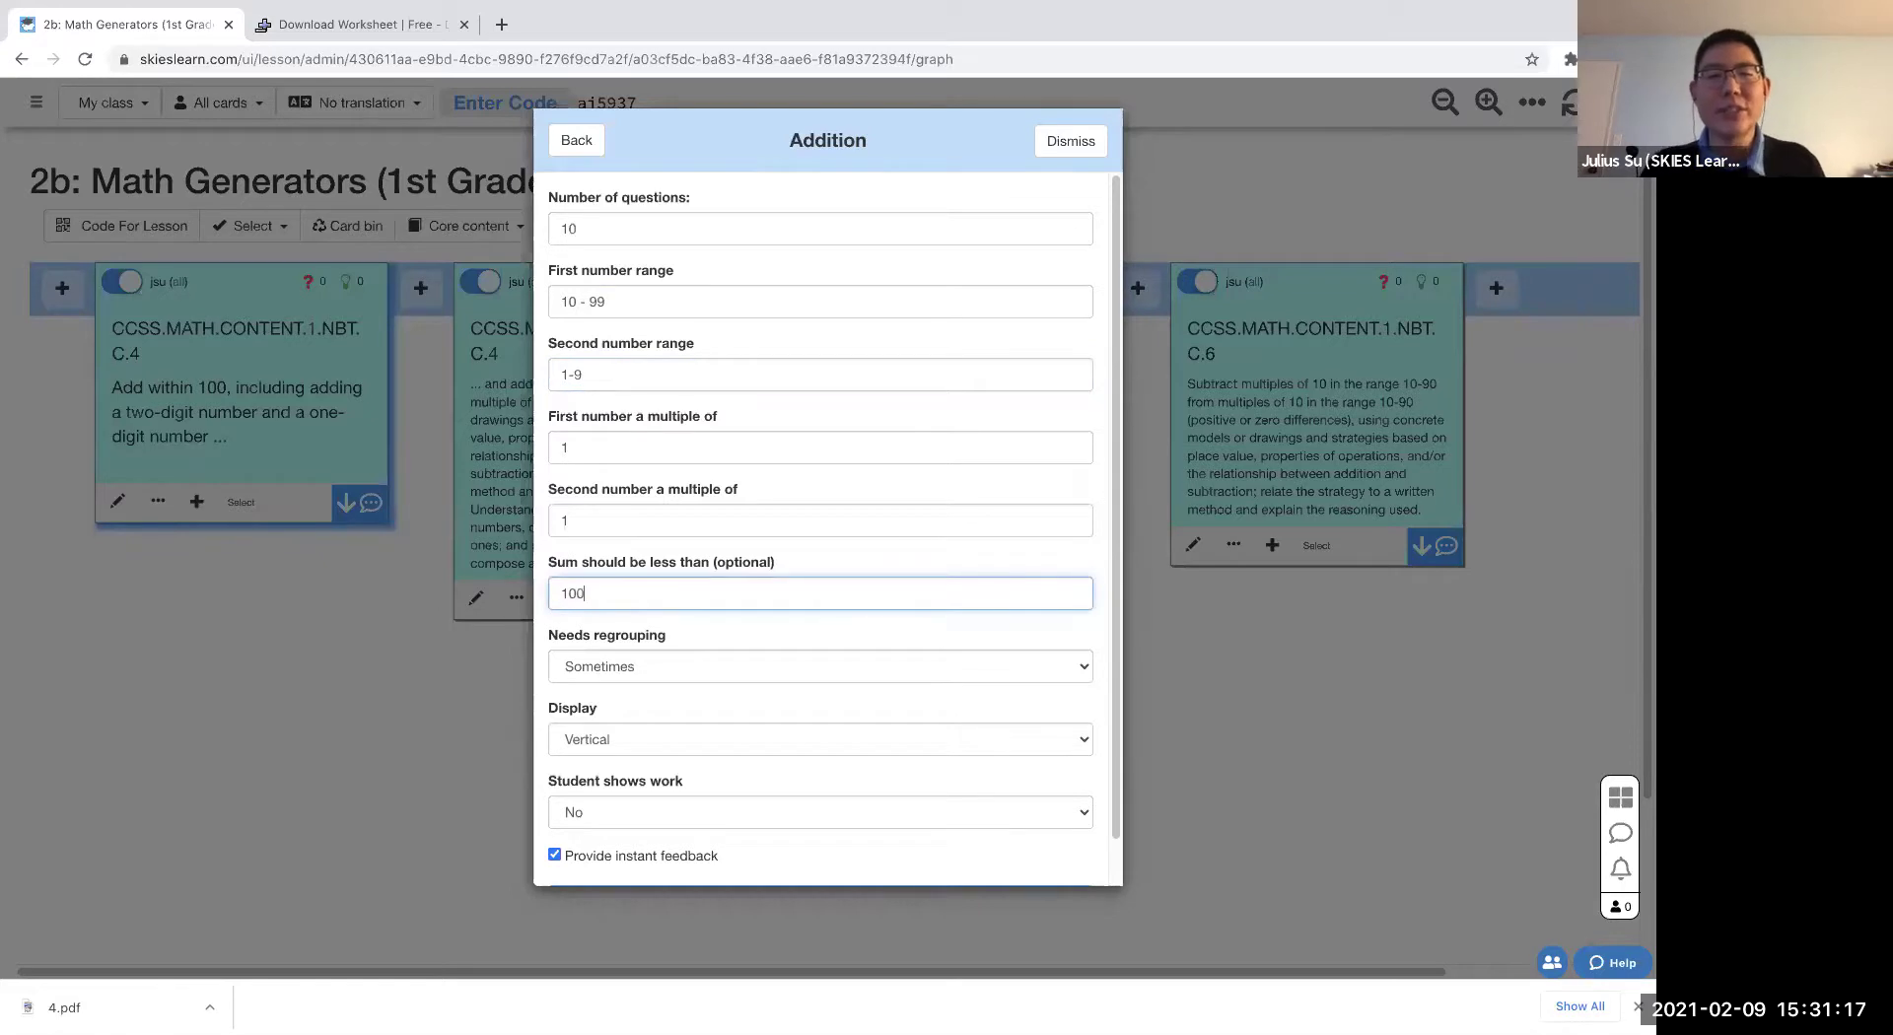
- Set five questions, keep Needs regrouping at Sometimes, and make the cards
click(486, 227)
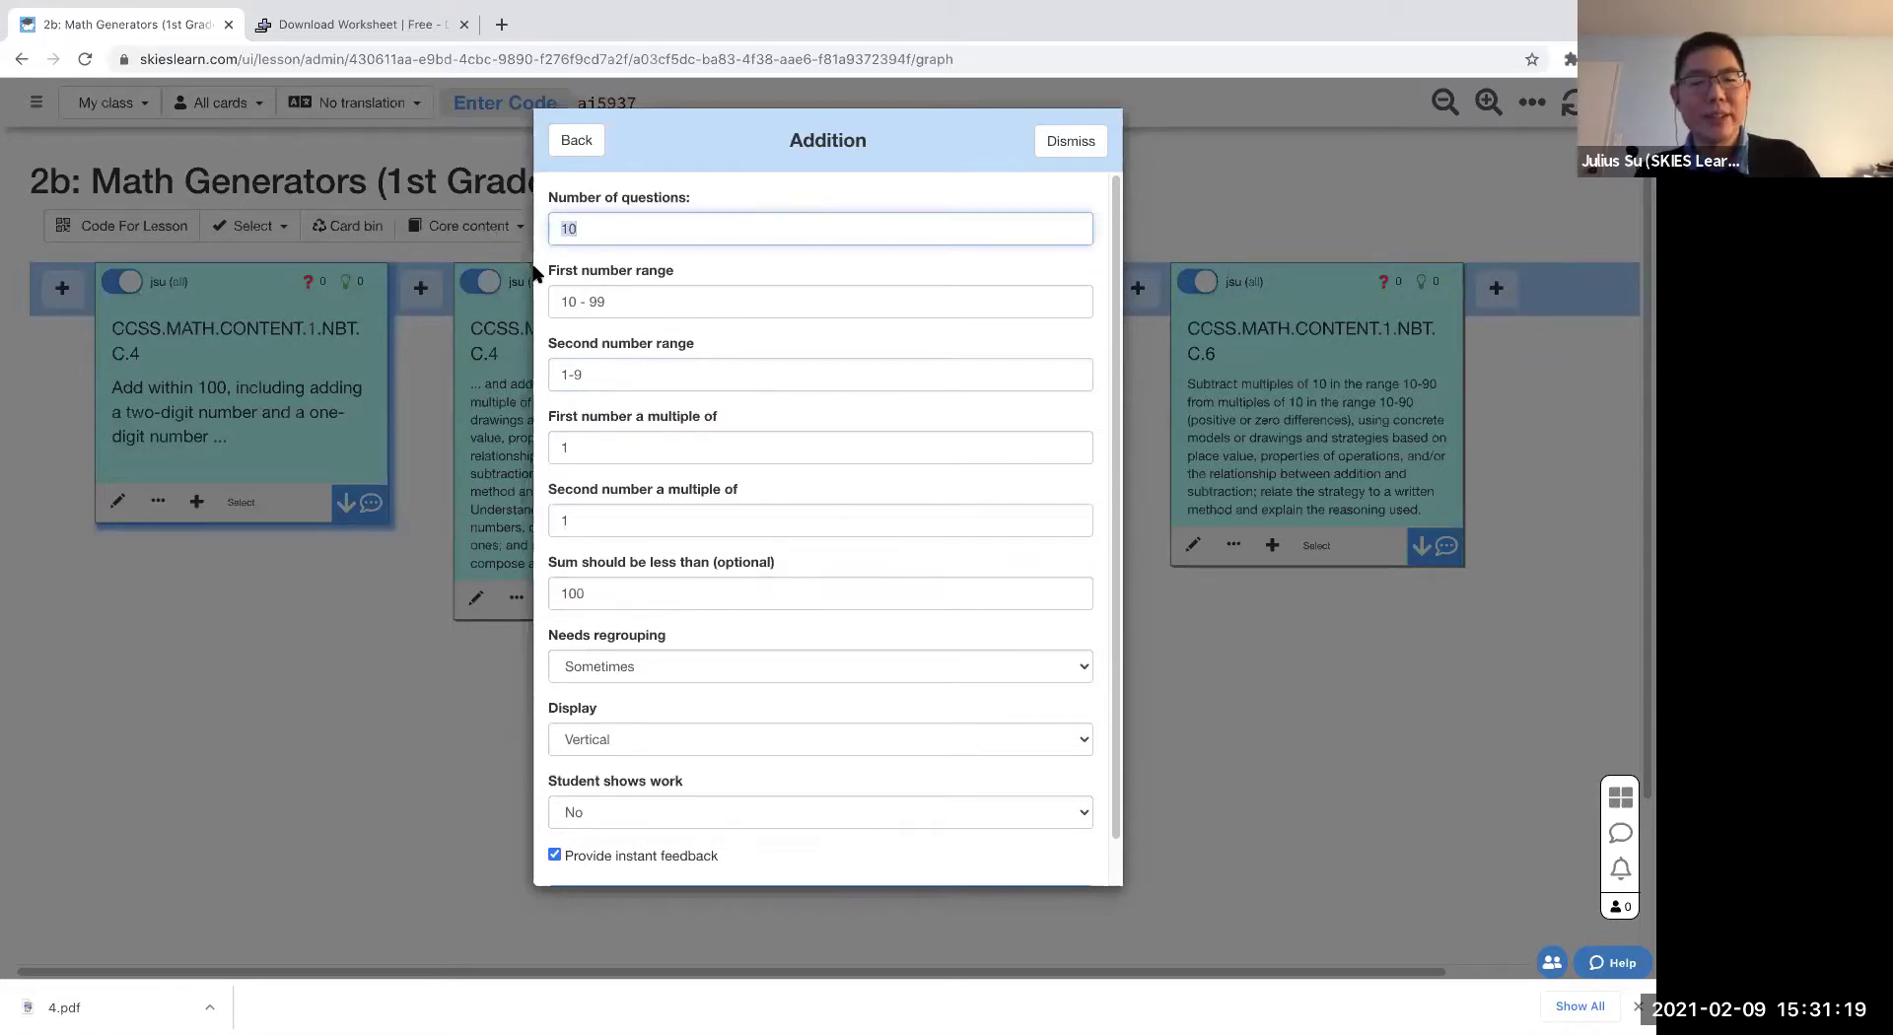
text(5)
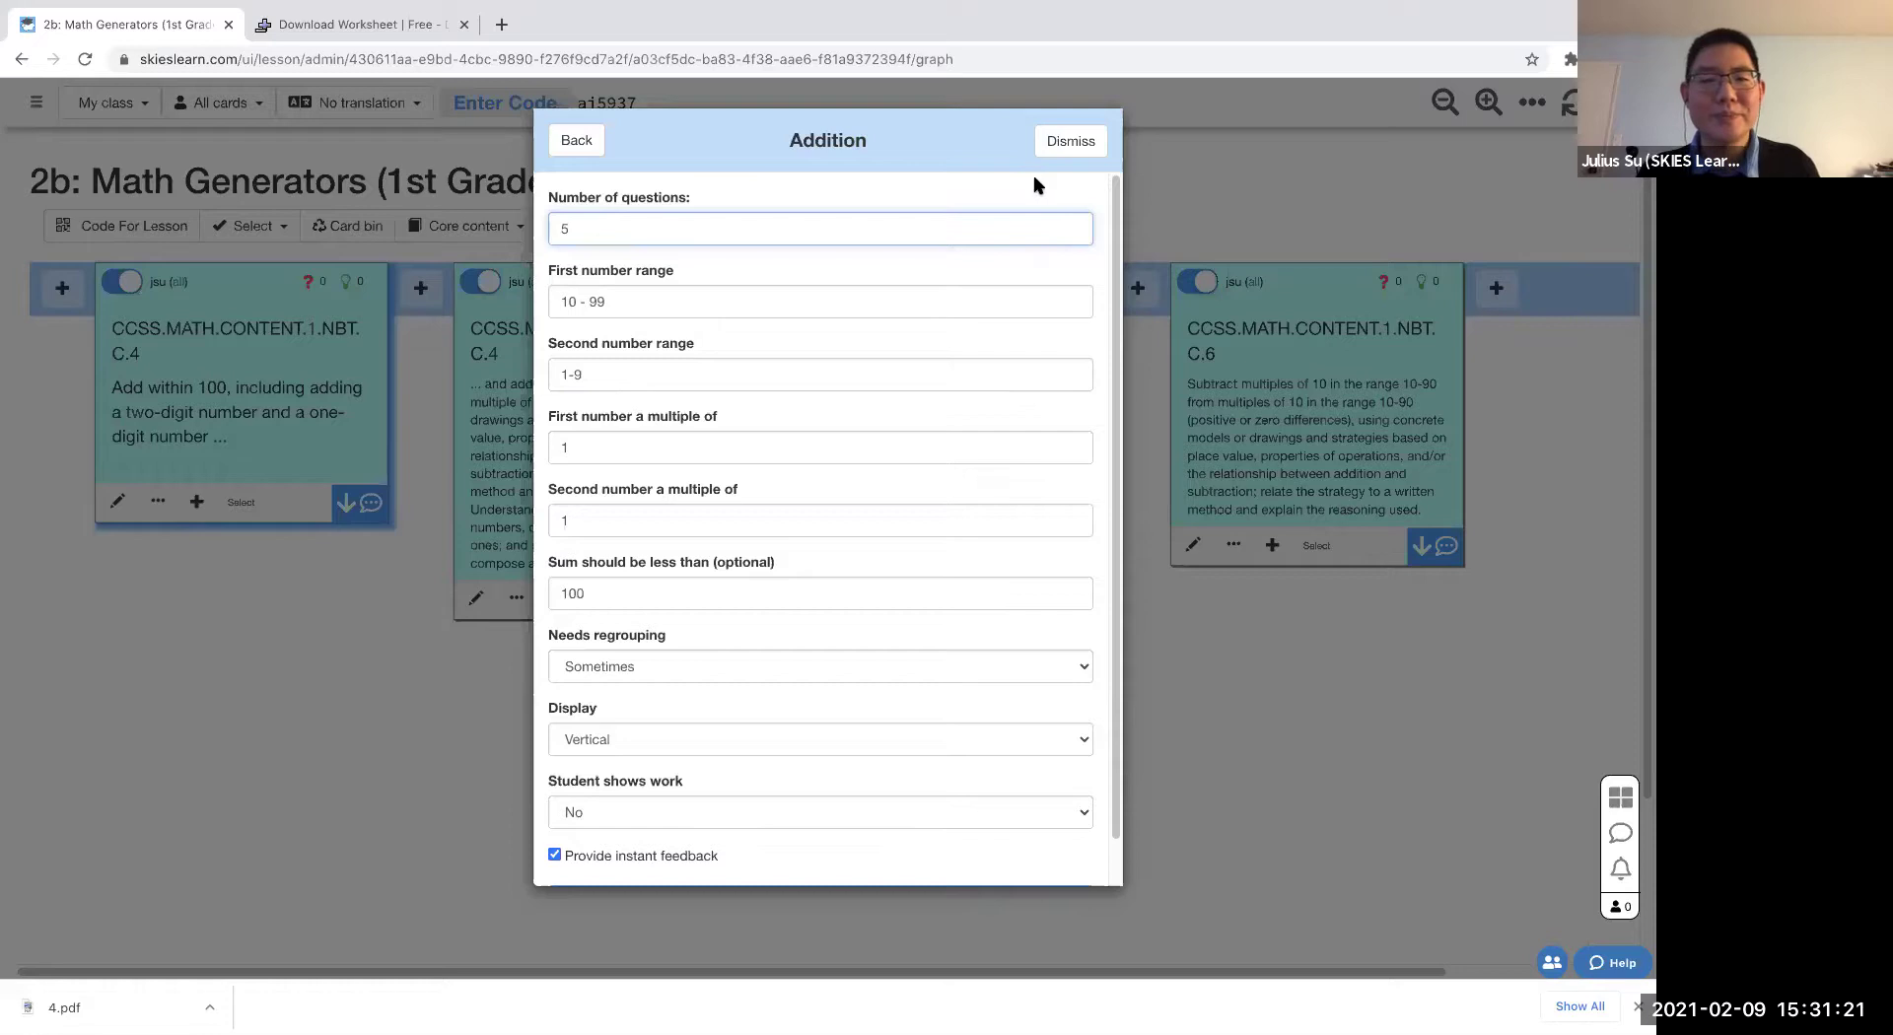
scroll(1023, 562, down, 1)
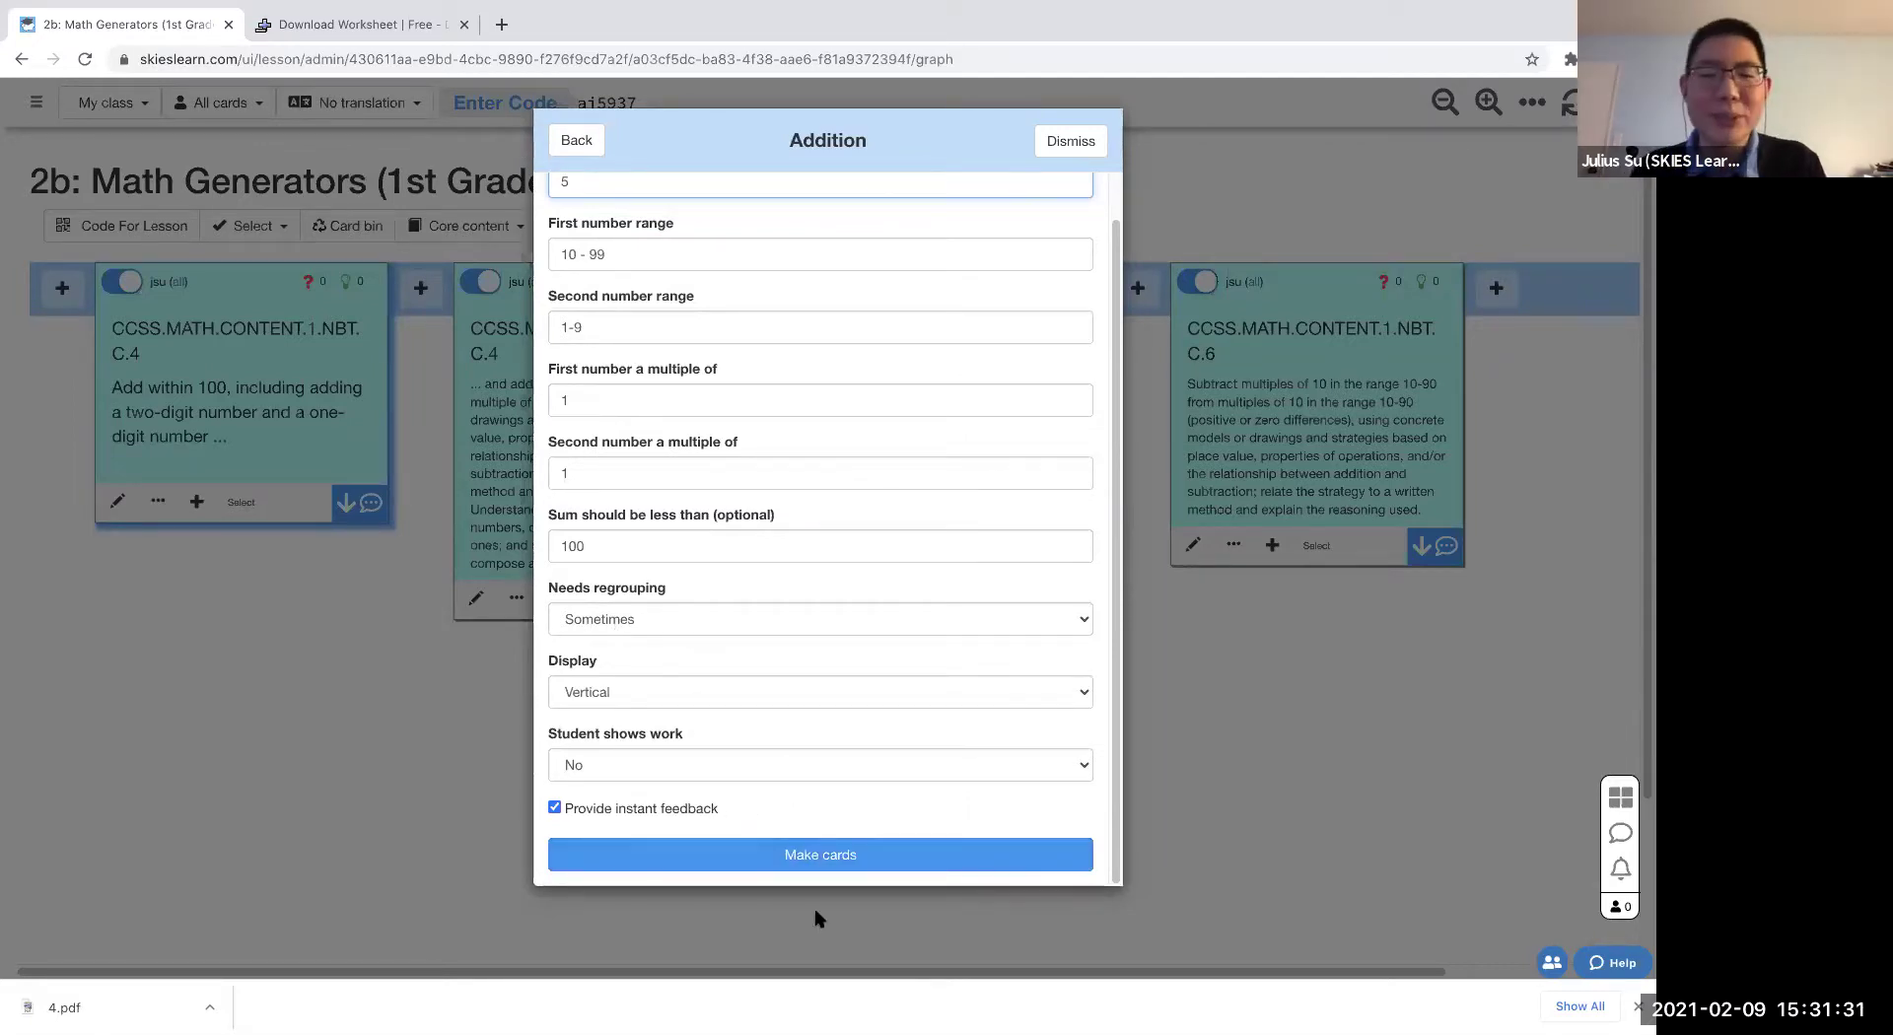
click(687, 621)
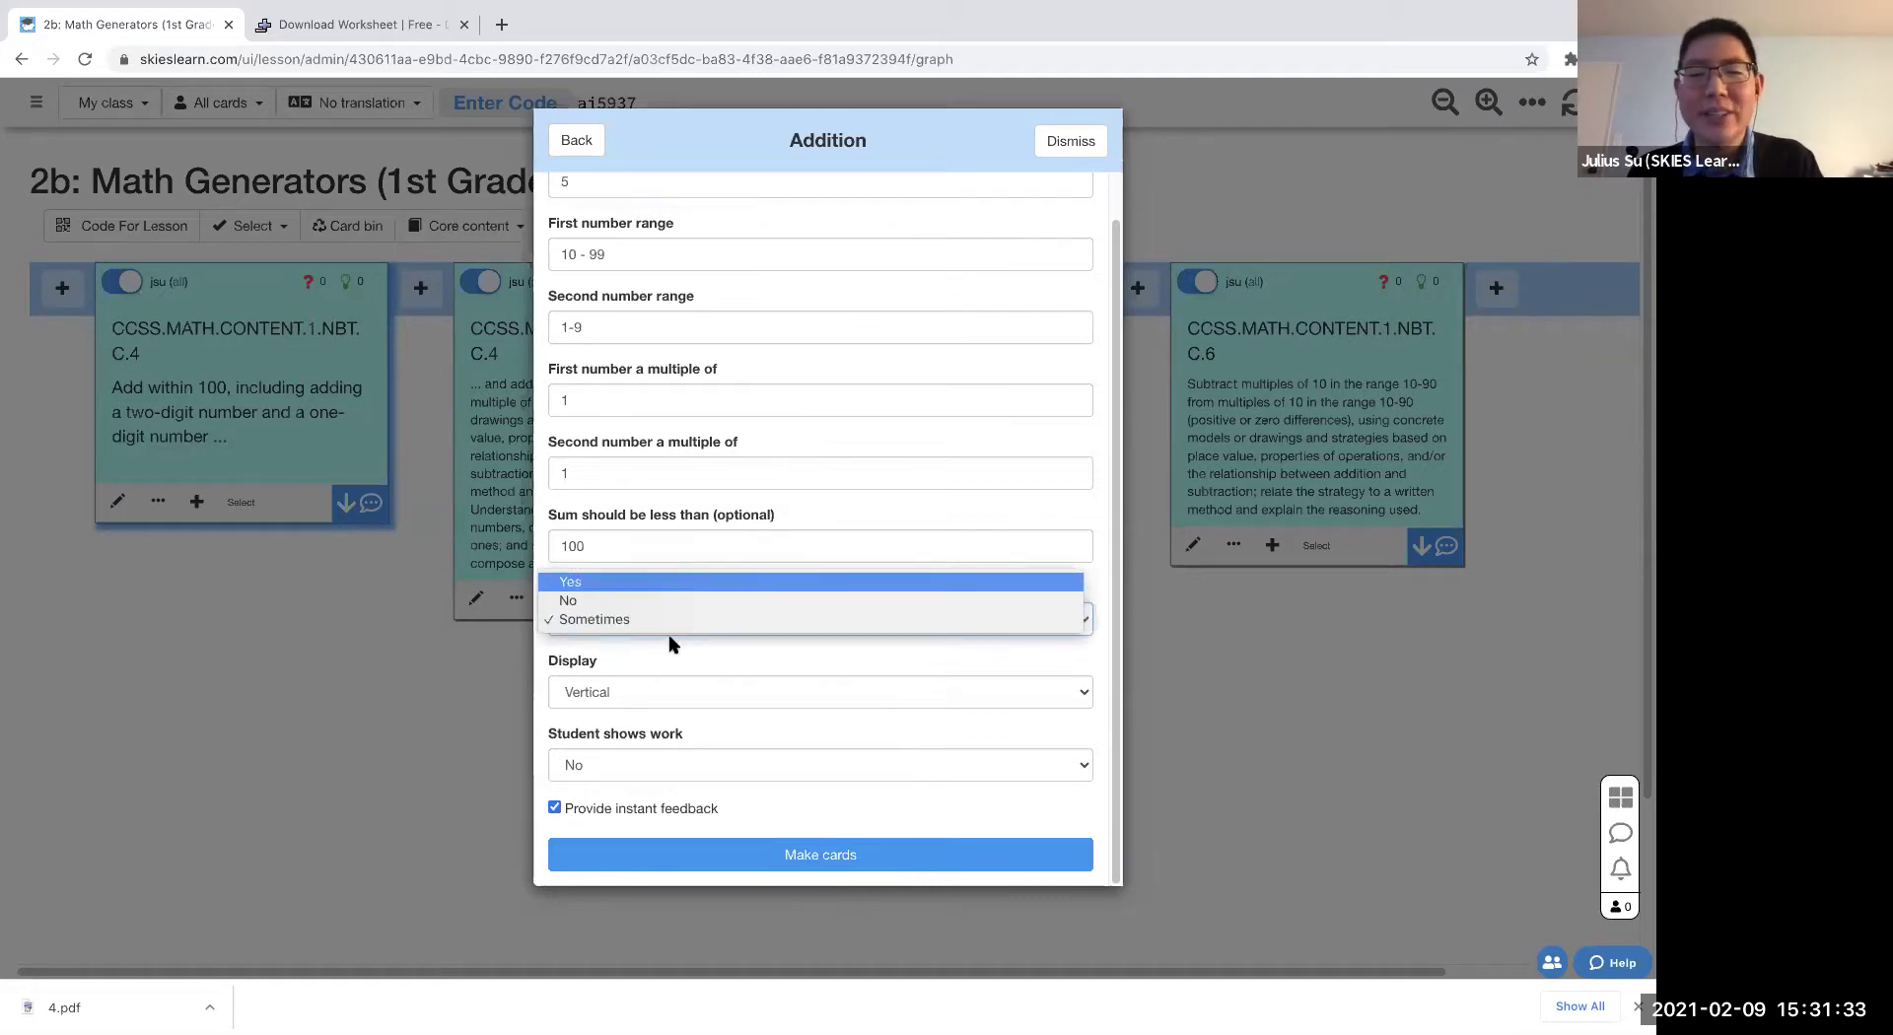
click(816, 854)
click(816, 856)
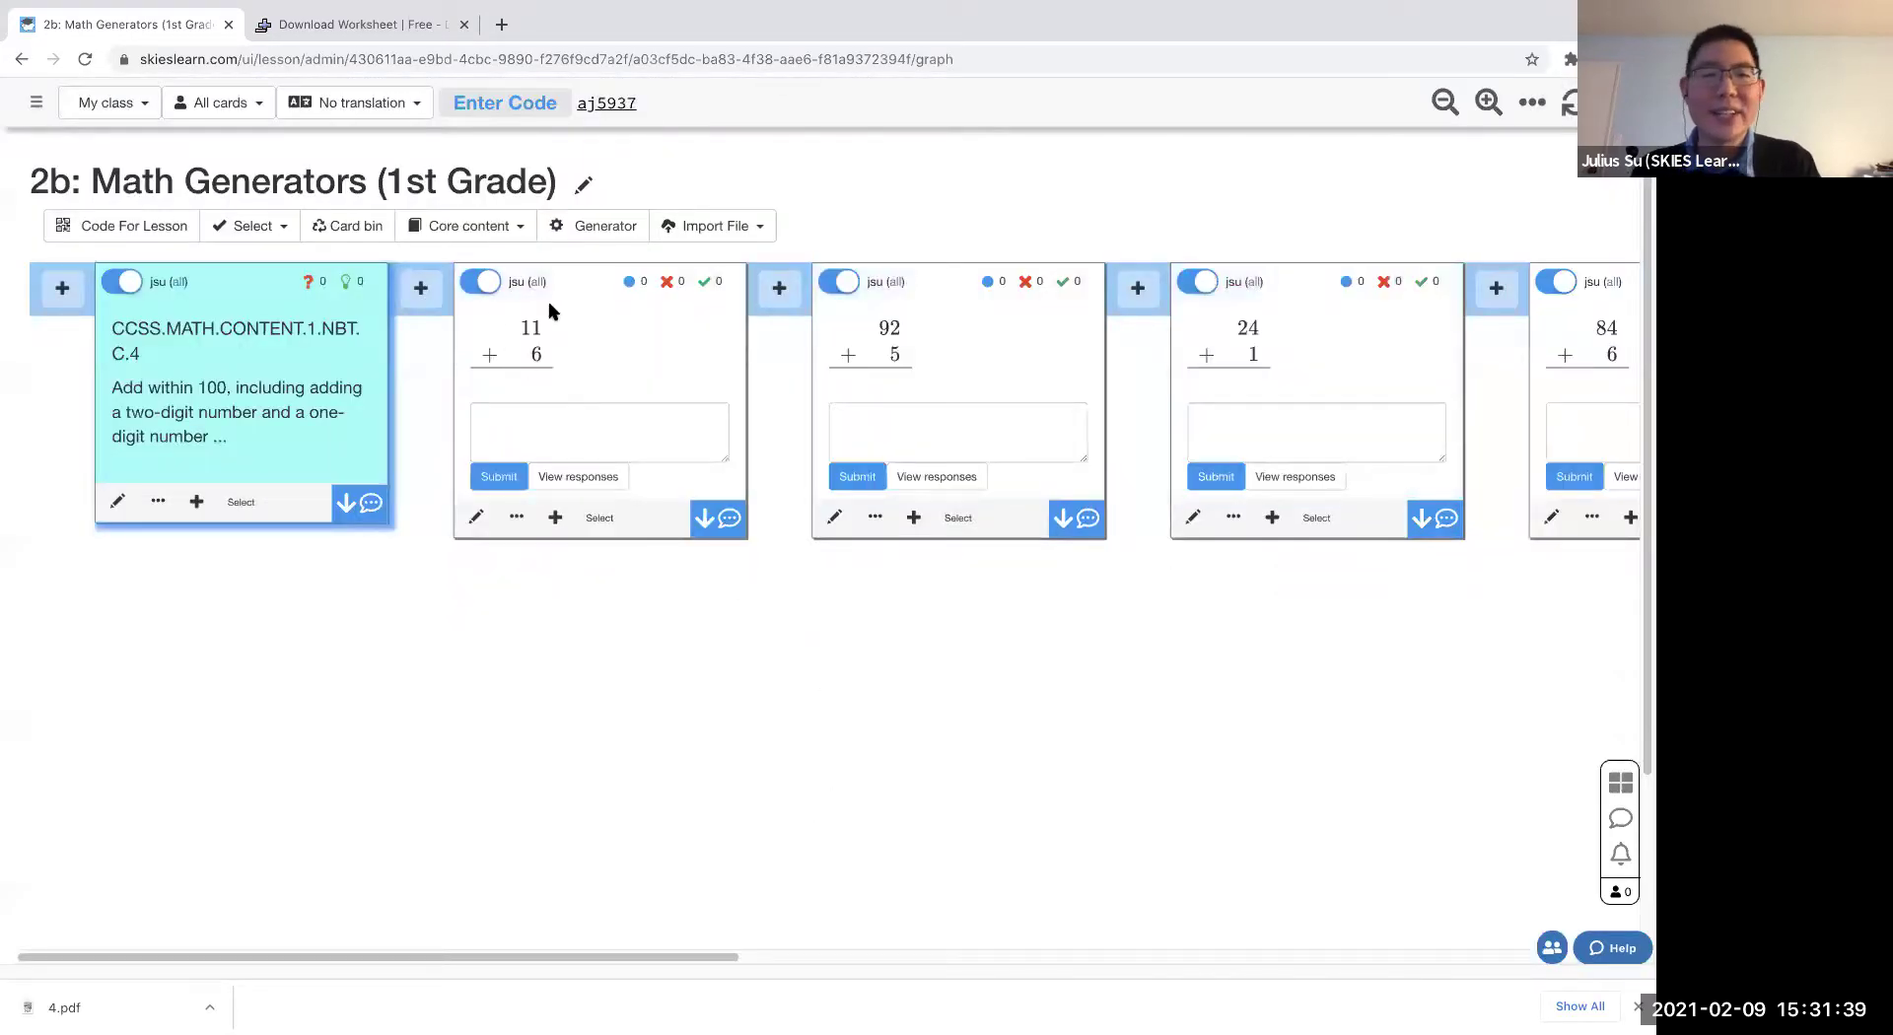
- Scroll the card row to review 11+6, 92+5, 24+1, 84+6 and 58+8 before the standards
scroll(1192, 664, right, 10)
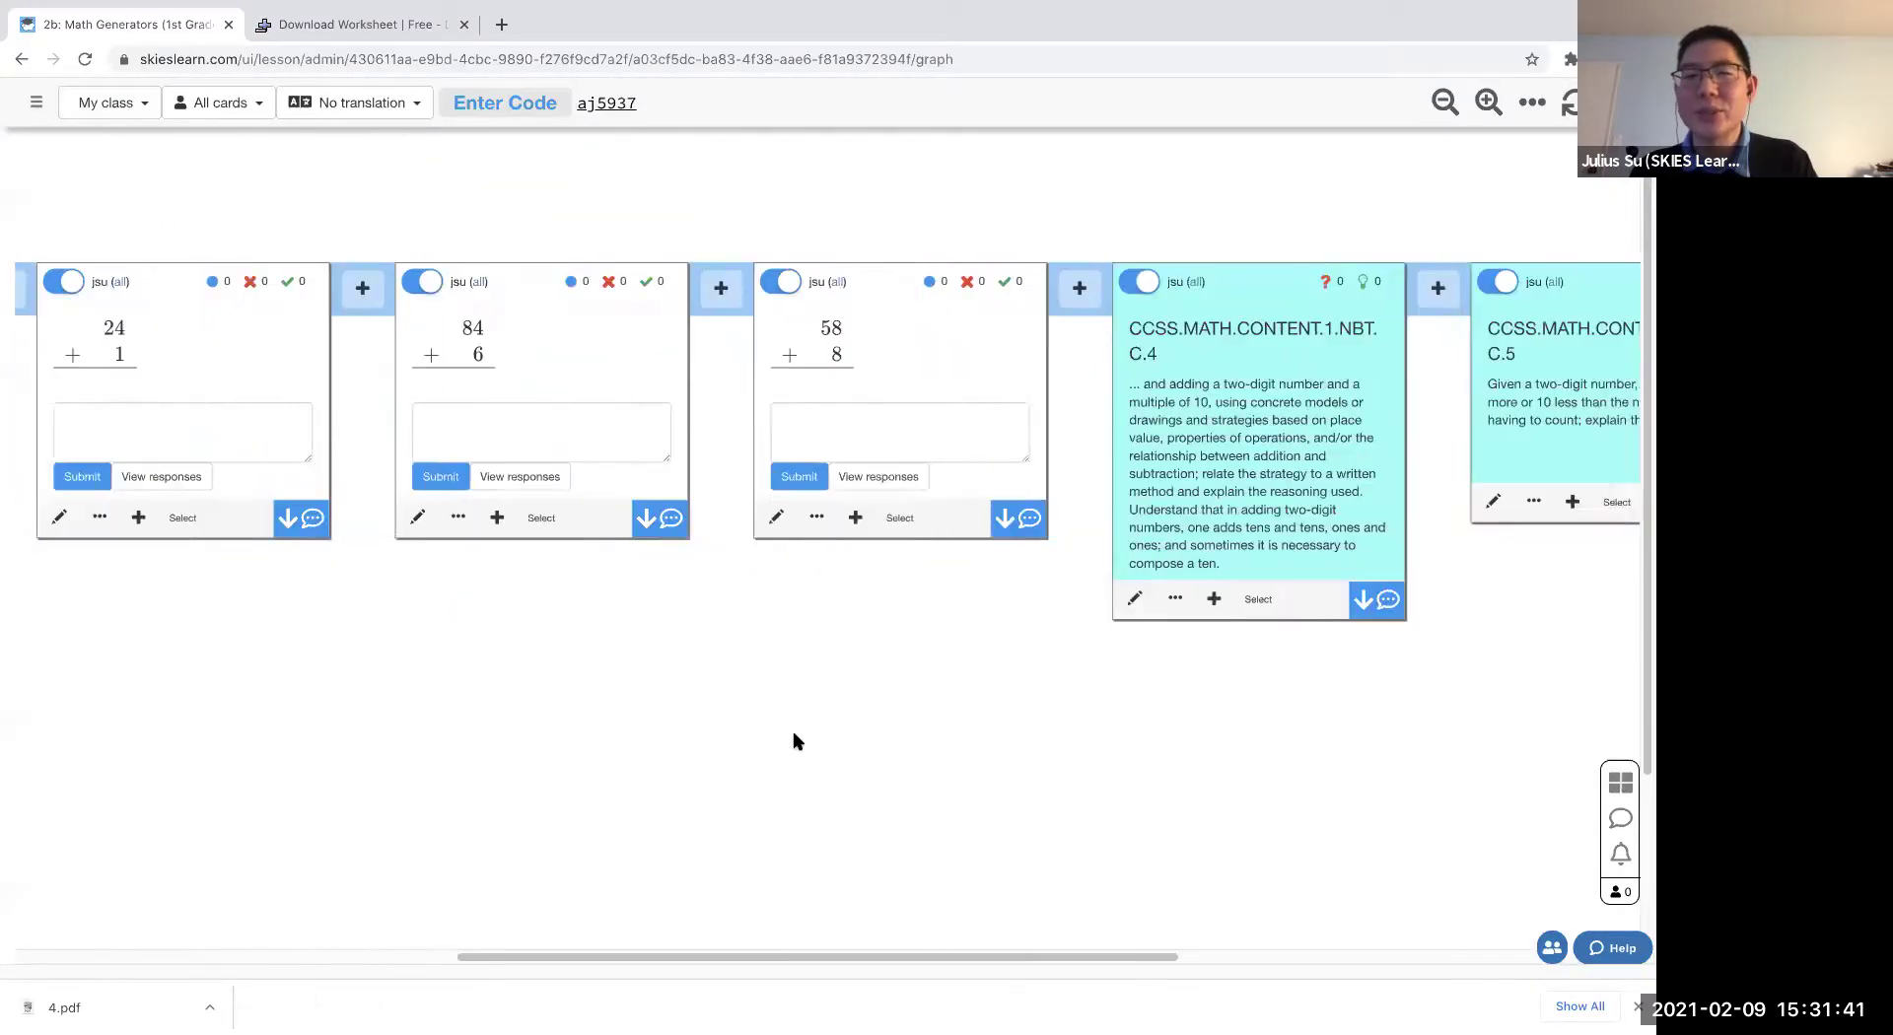
scroll(794, 743, left, 5)
scroll(306, 507, left, 3)
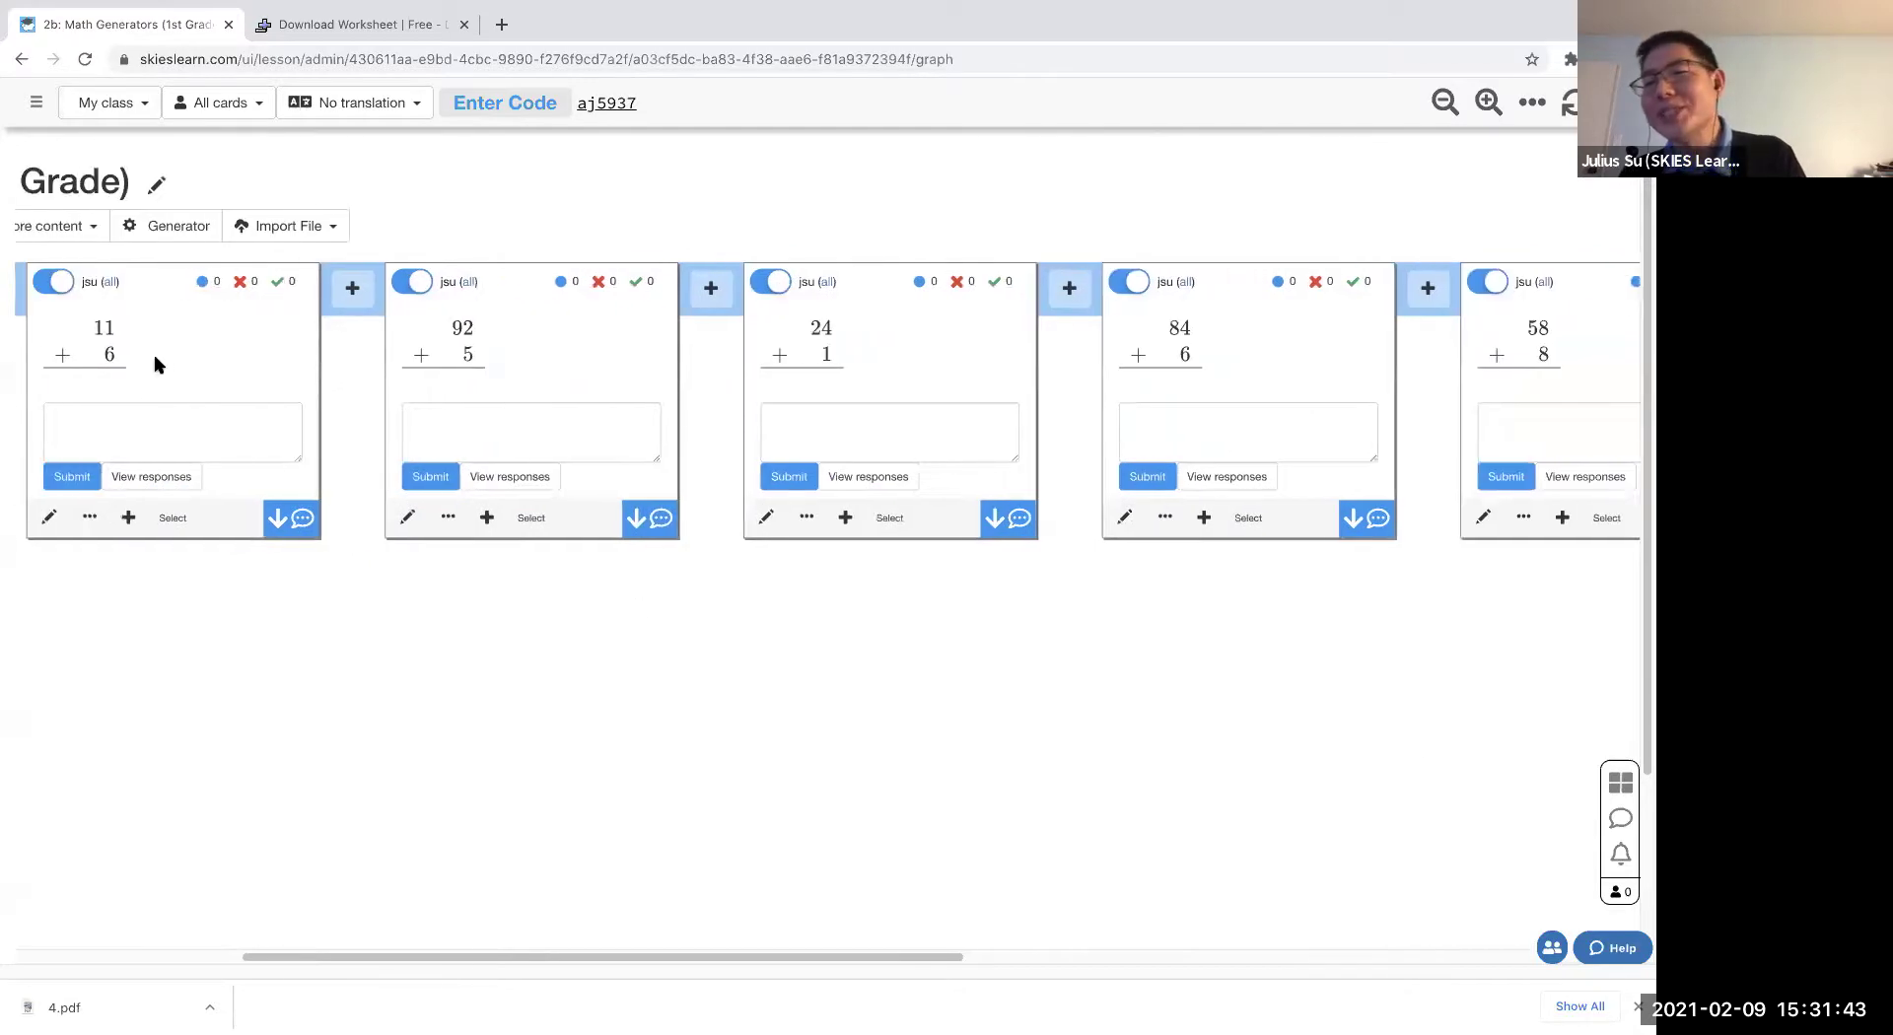
scroll(120, 285, left, 1)
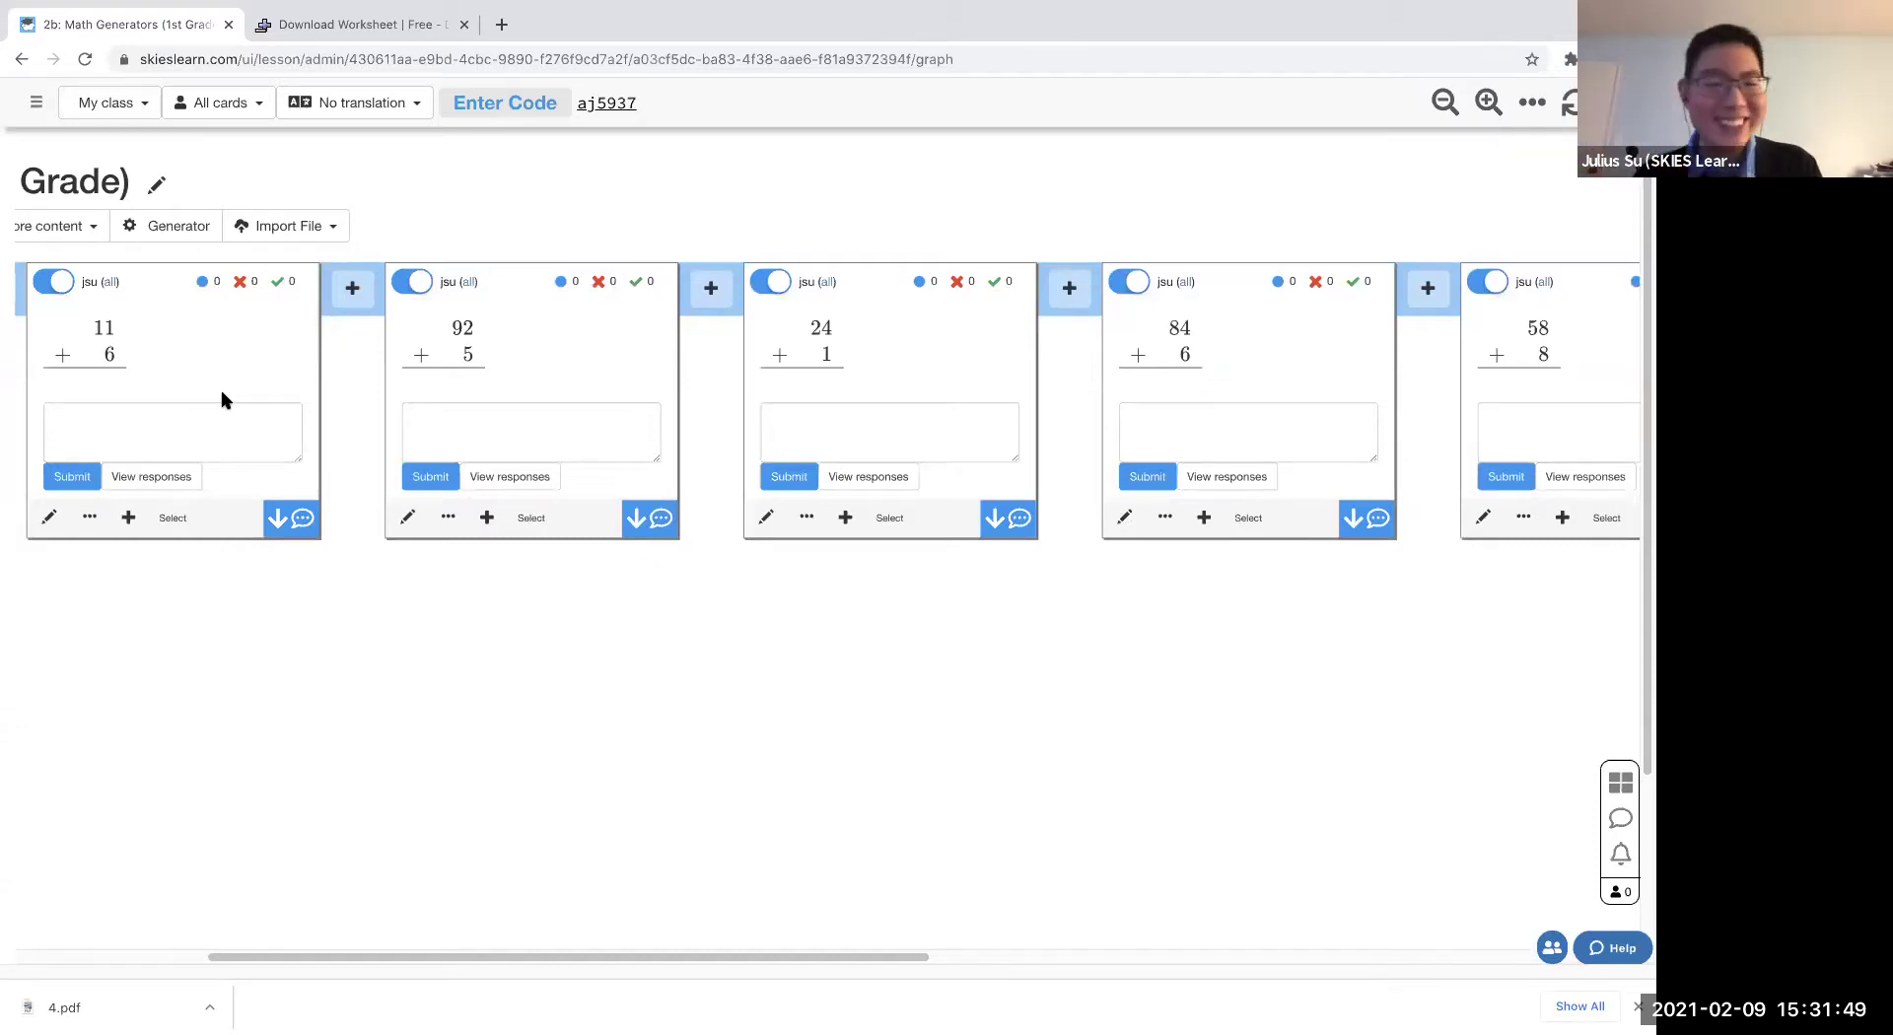
scroll(1119, 587, right, 2)
scroll(1119, 587, right, 5)
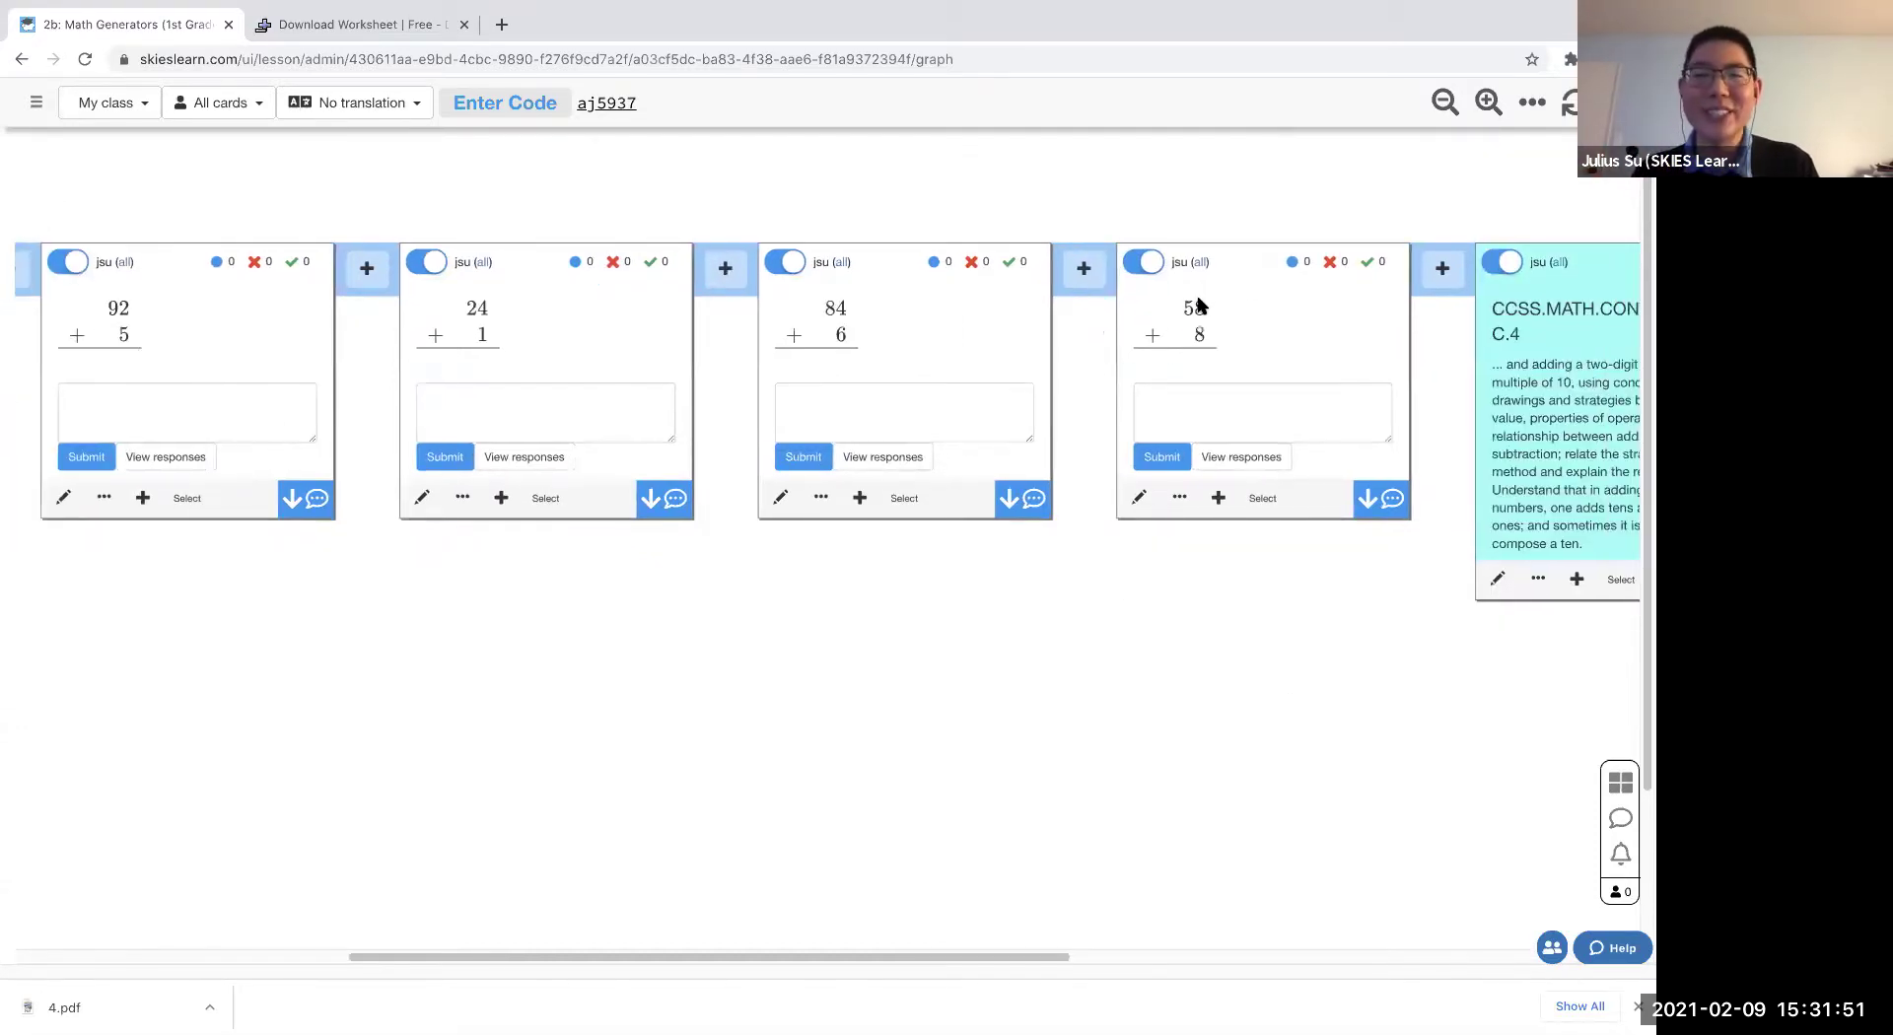
scroll(1104, 632, right, 13)
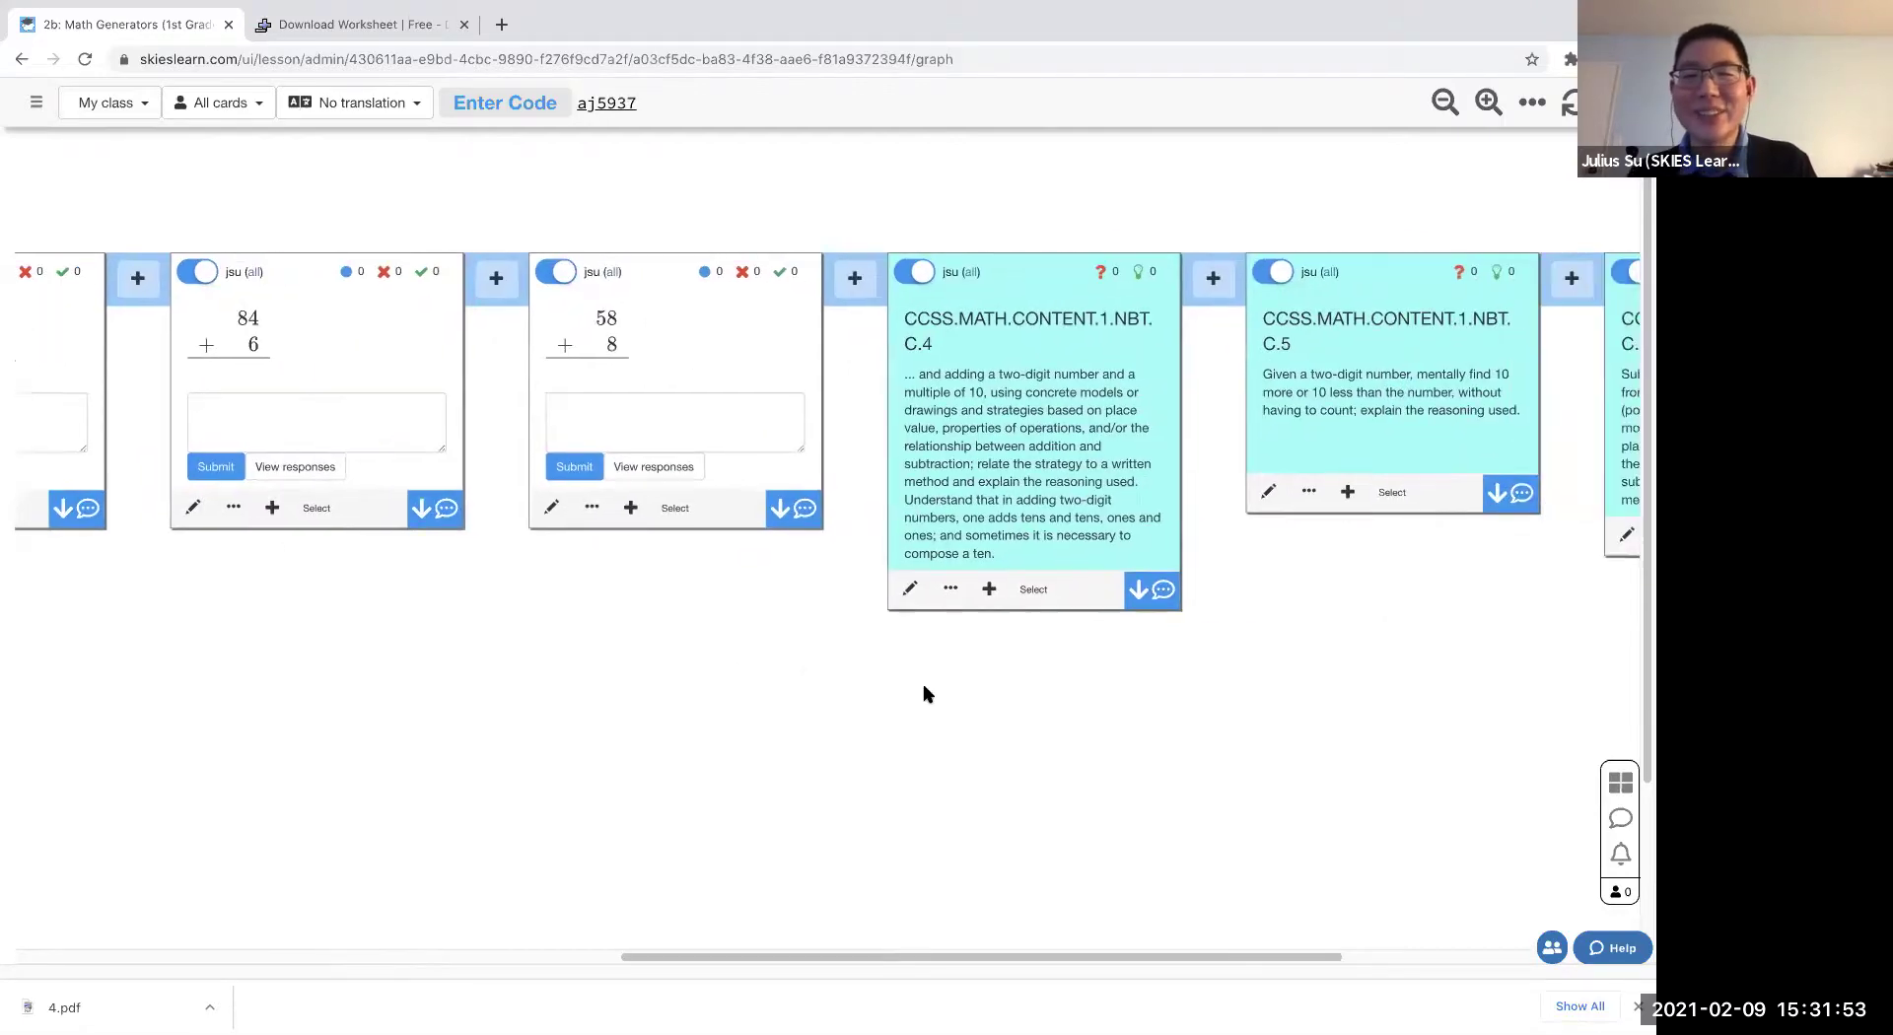
scroll(726, 682, right, 3)
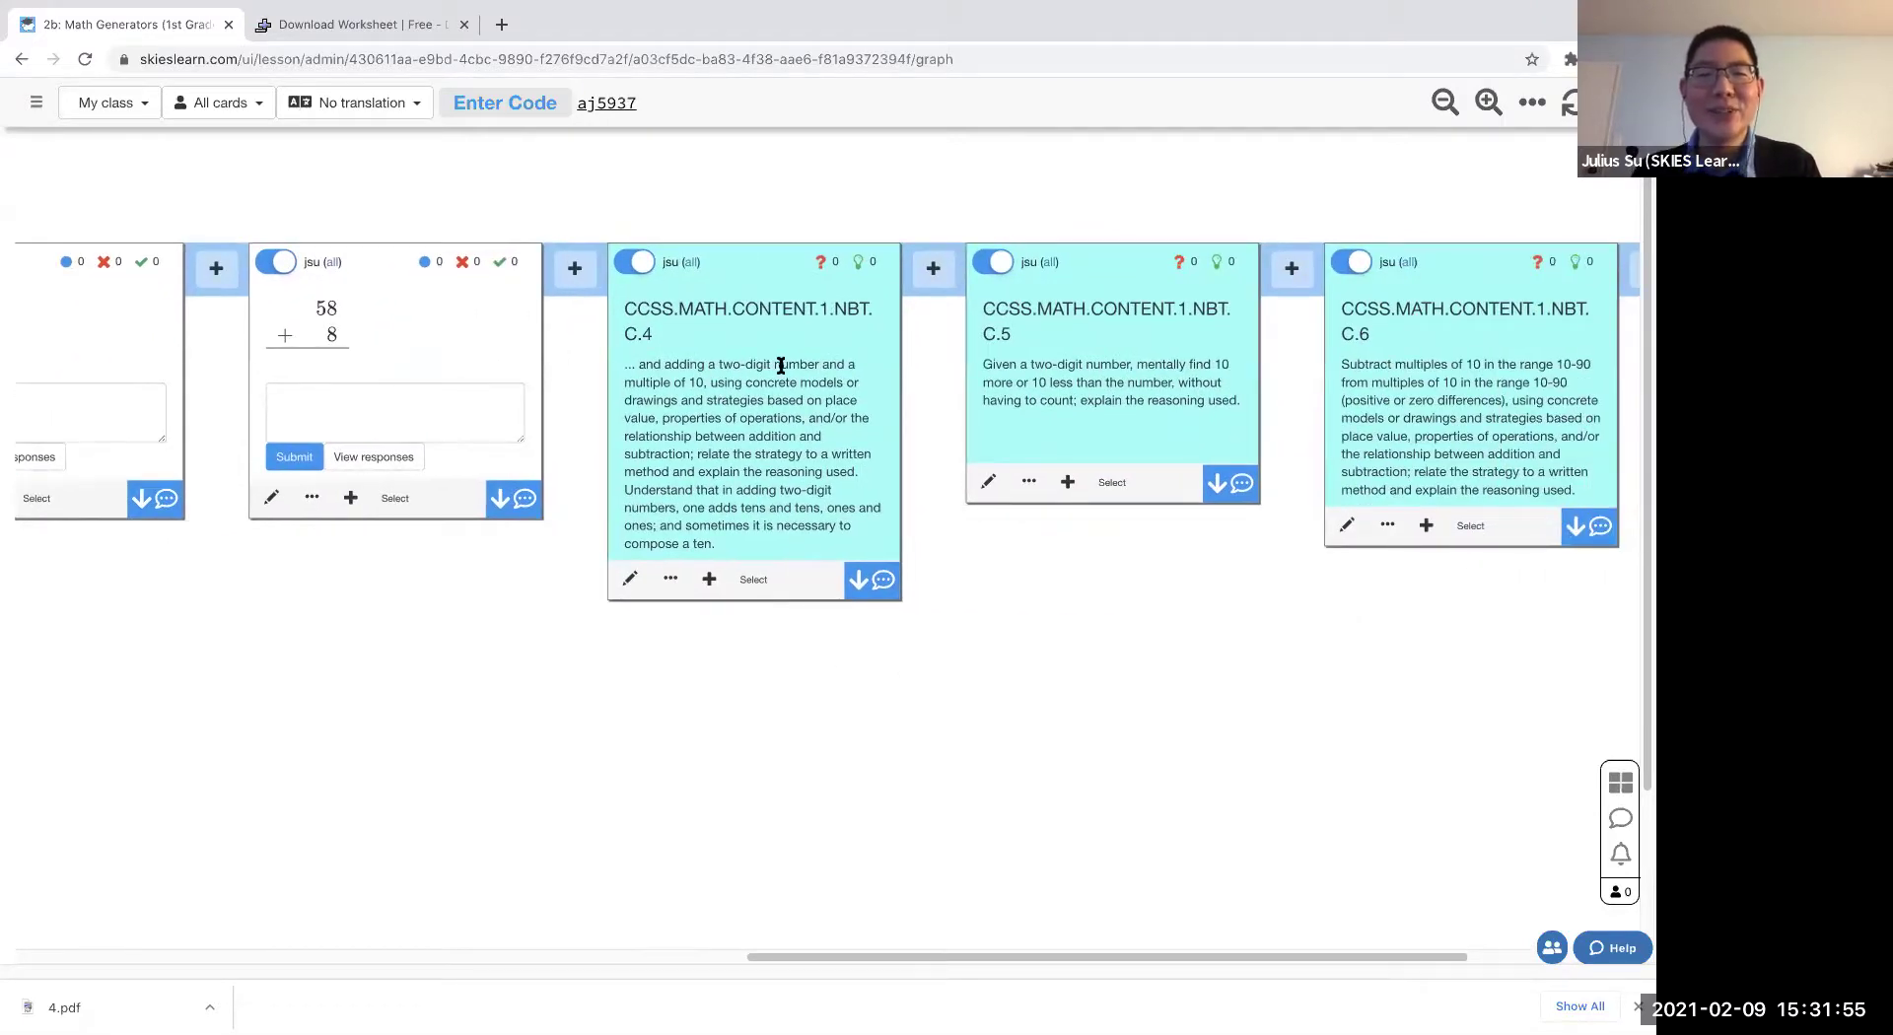
- Start an Addition generator quiz card between standards C.4 and C.5
click(933, 268)
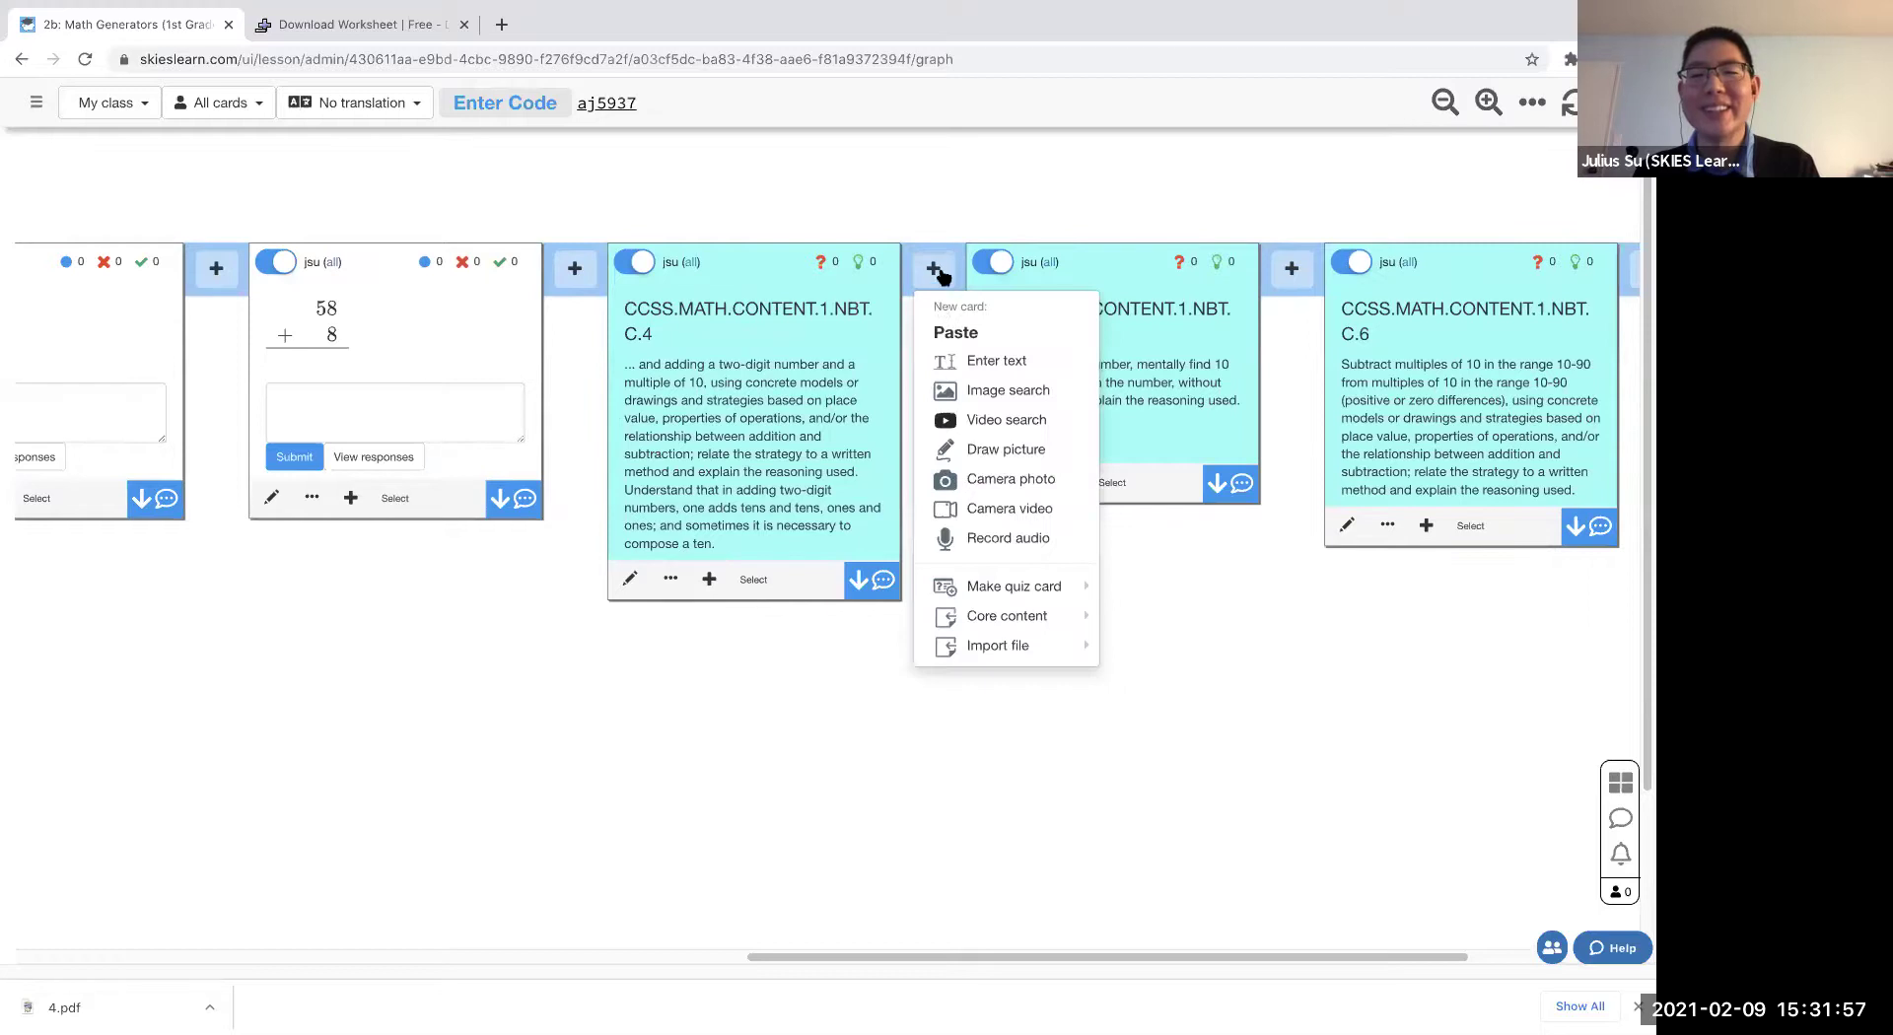
mouse_move(1047, 589)
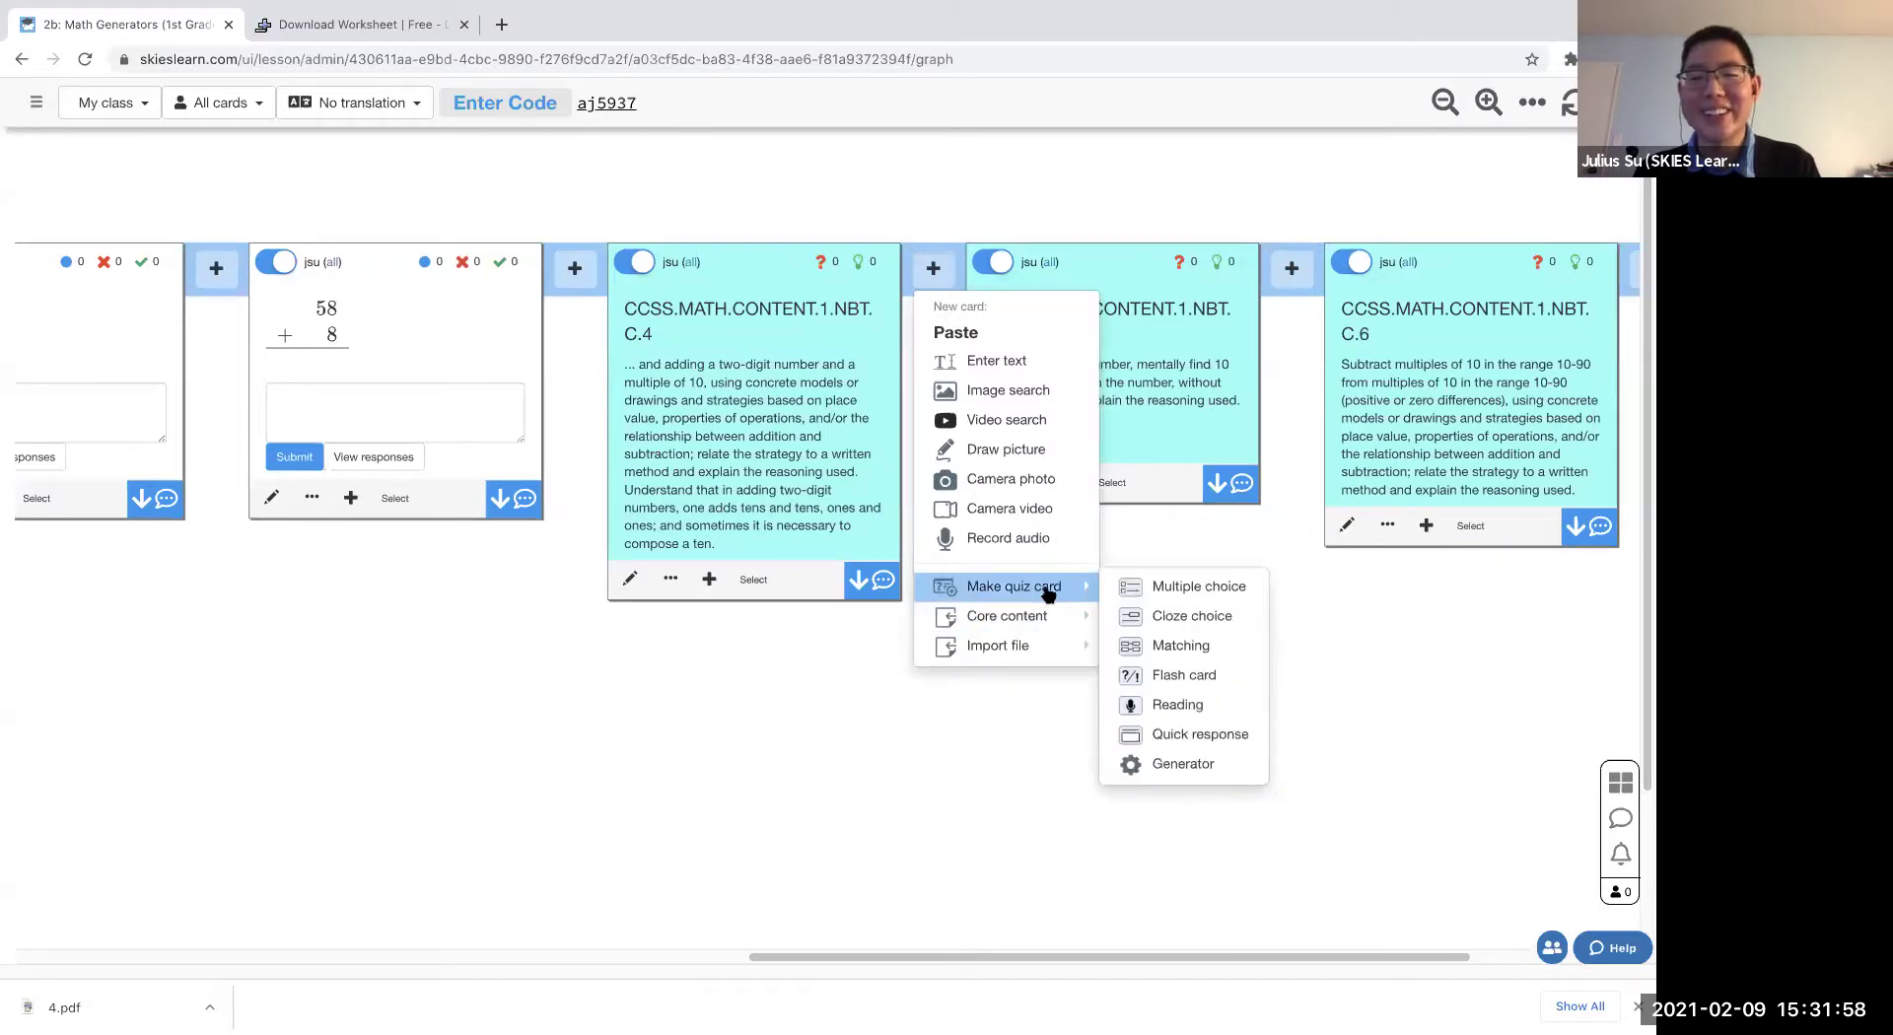
click(1196, 767)
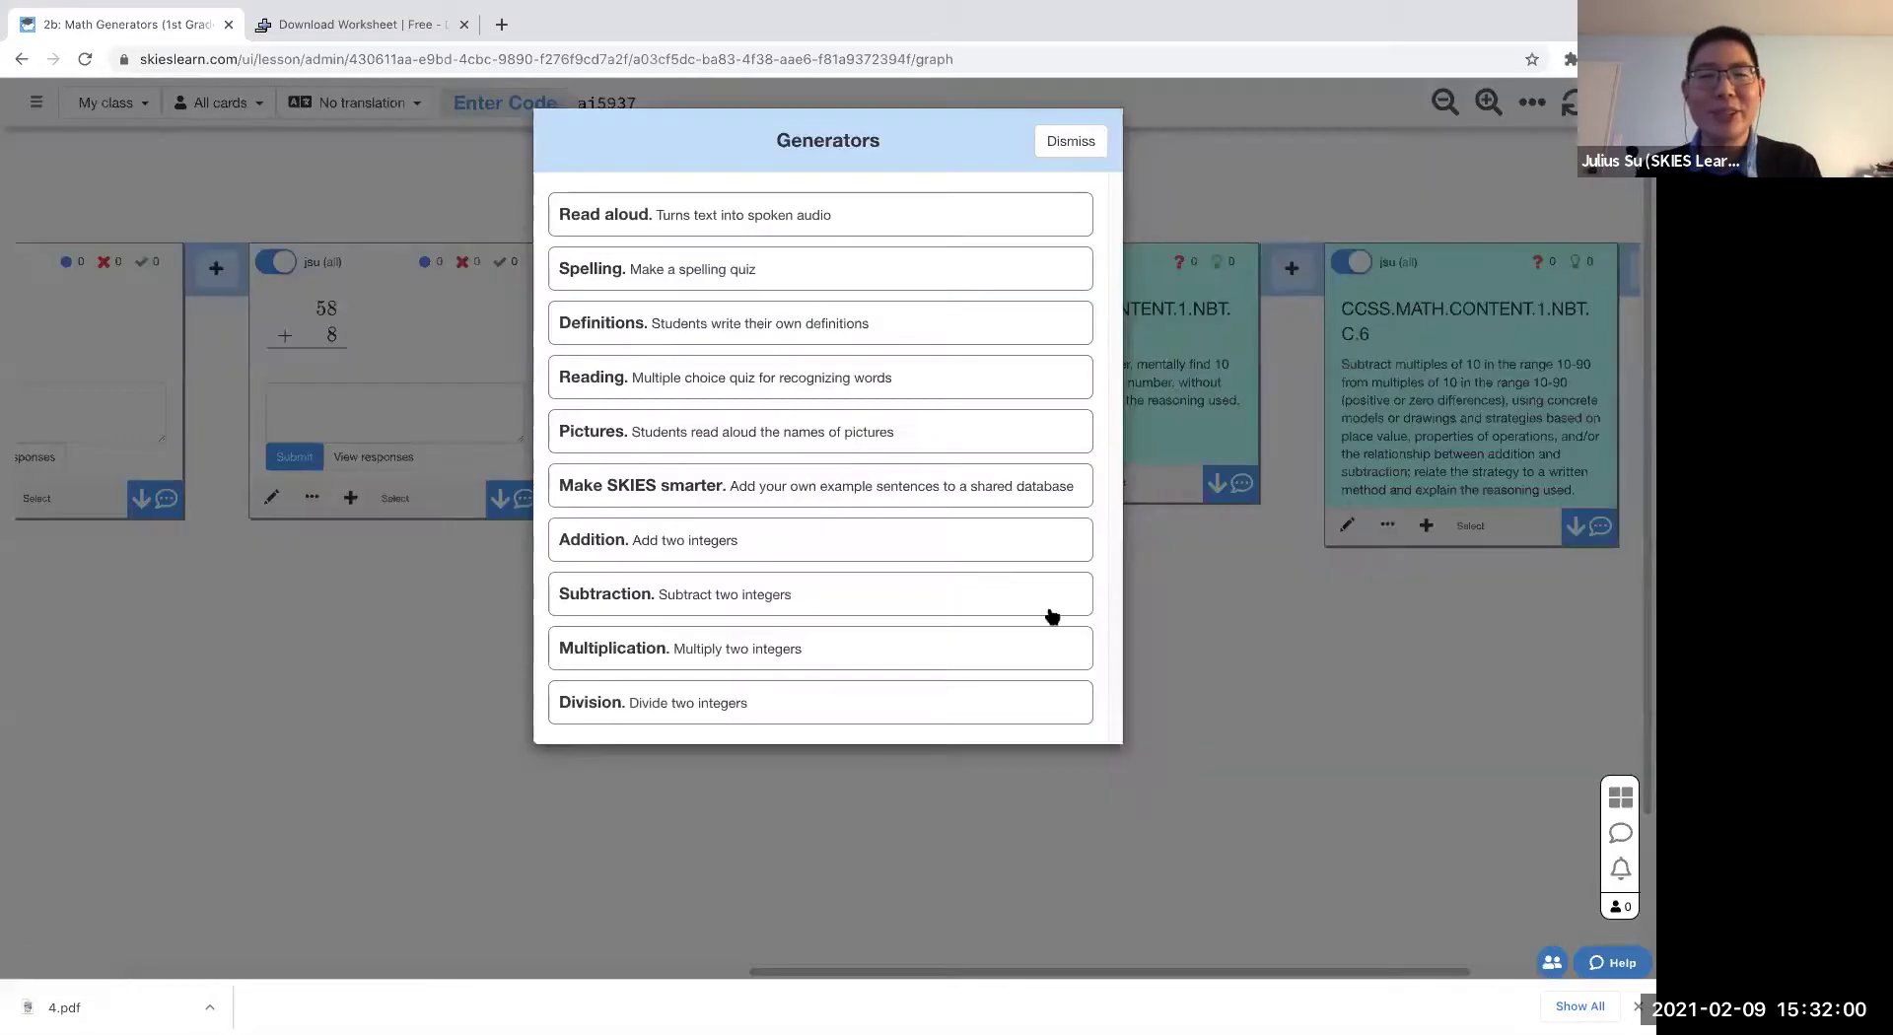
click(760, 542)
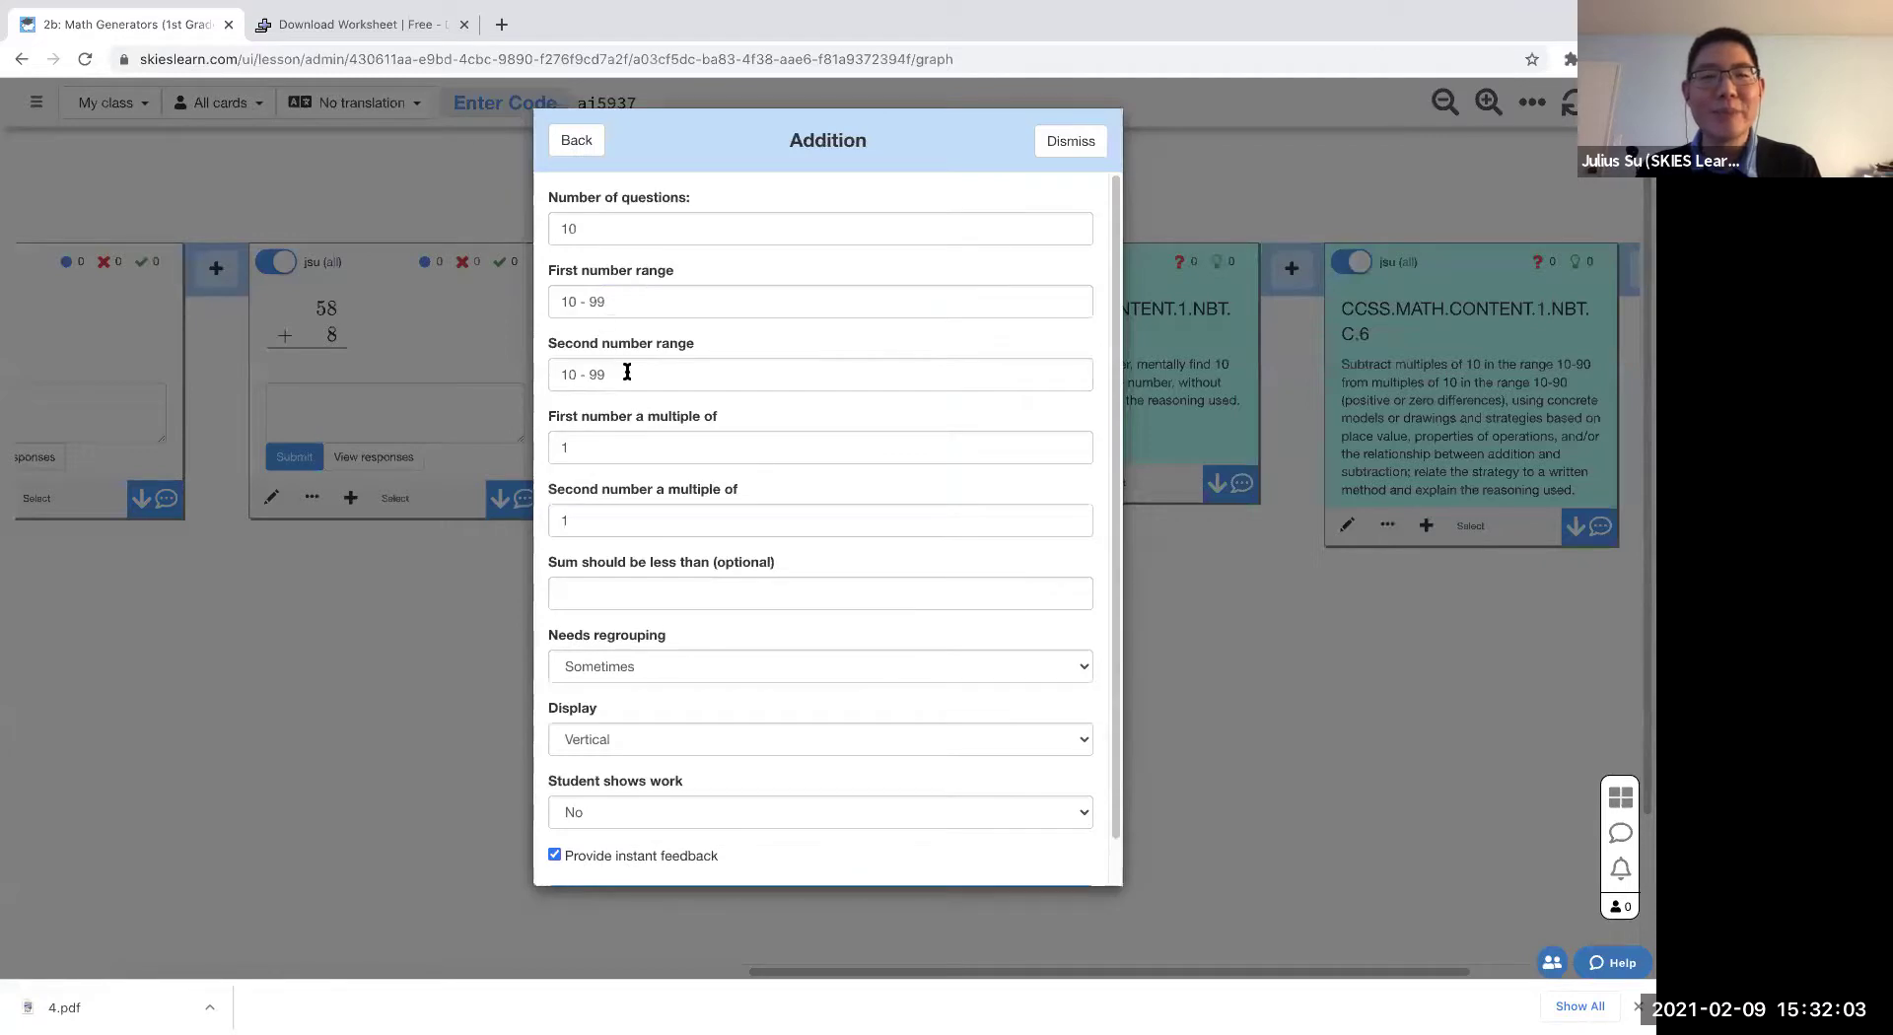
- Make four cards with 10–99 numbers, second a multiple of 10, sums under 100
drag(629, 375, 538, 373)
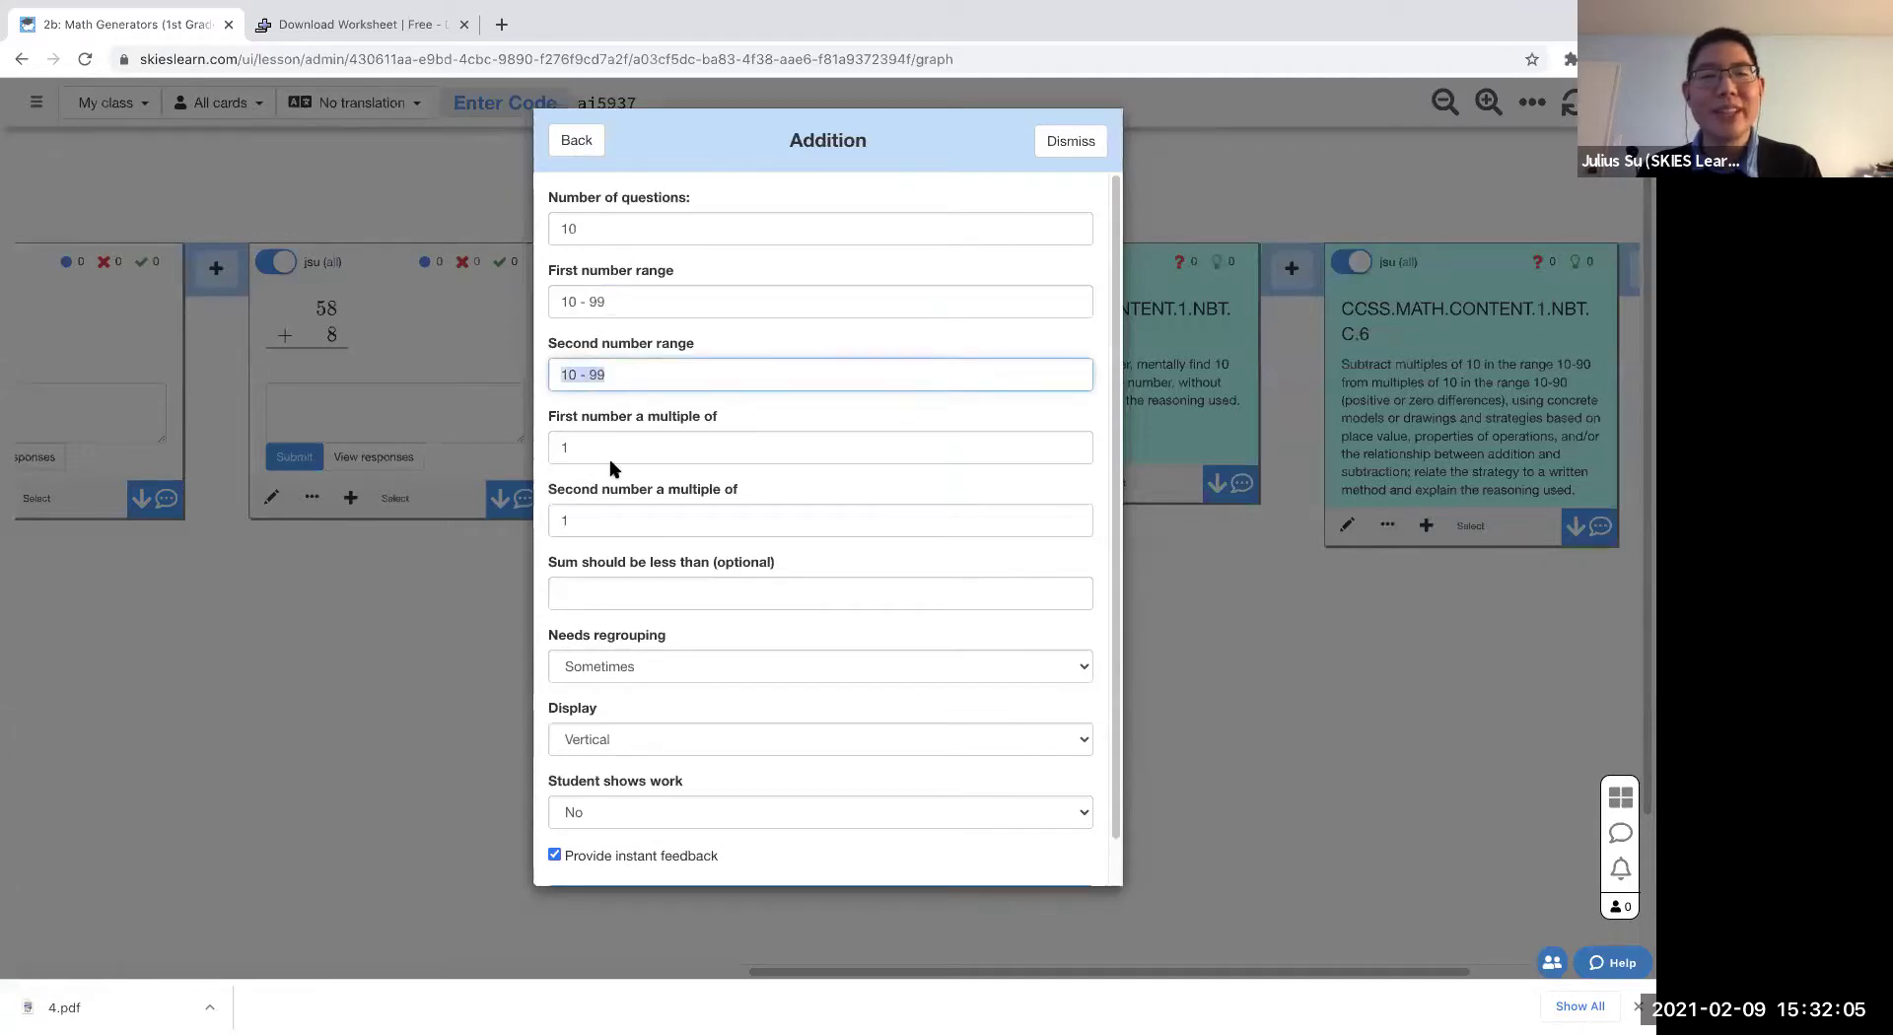
click(611, 520)
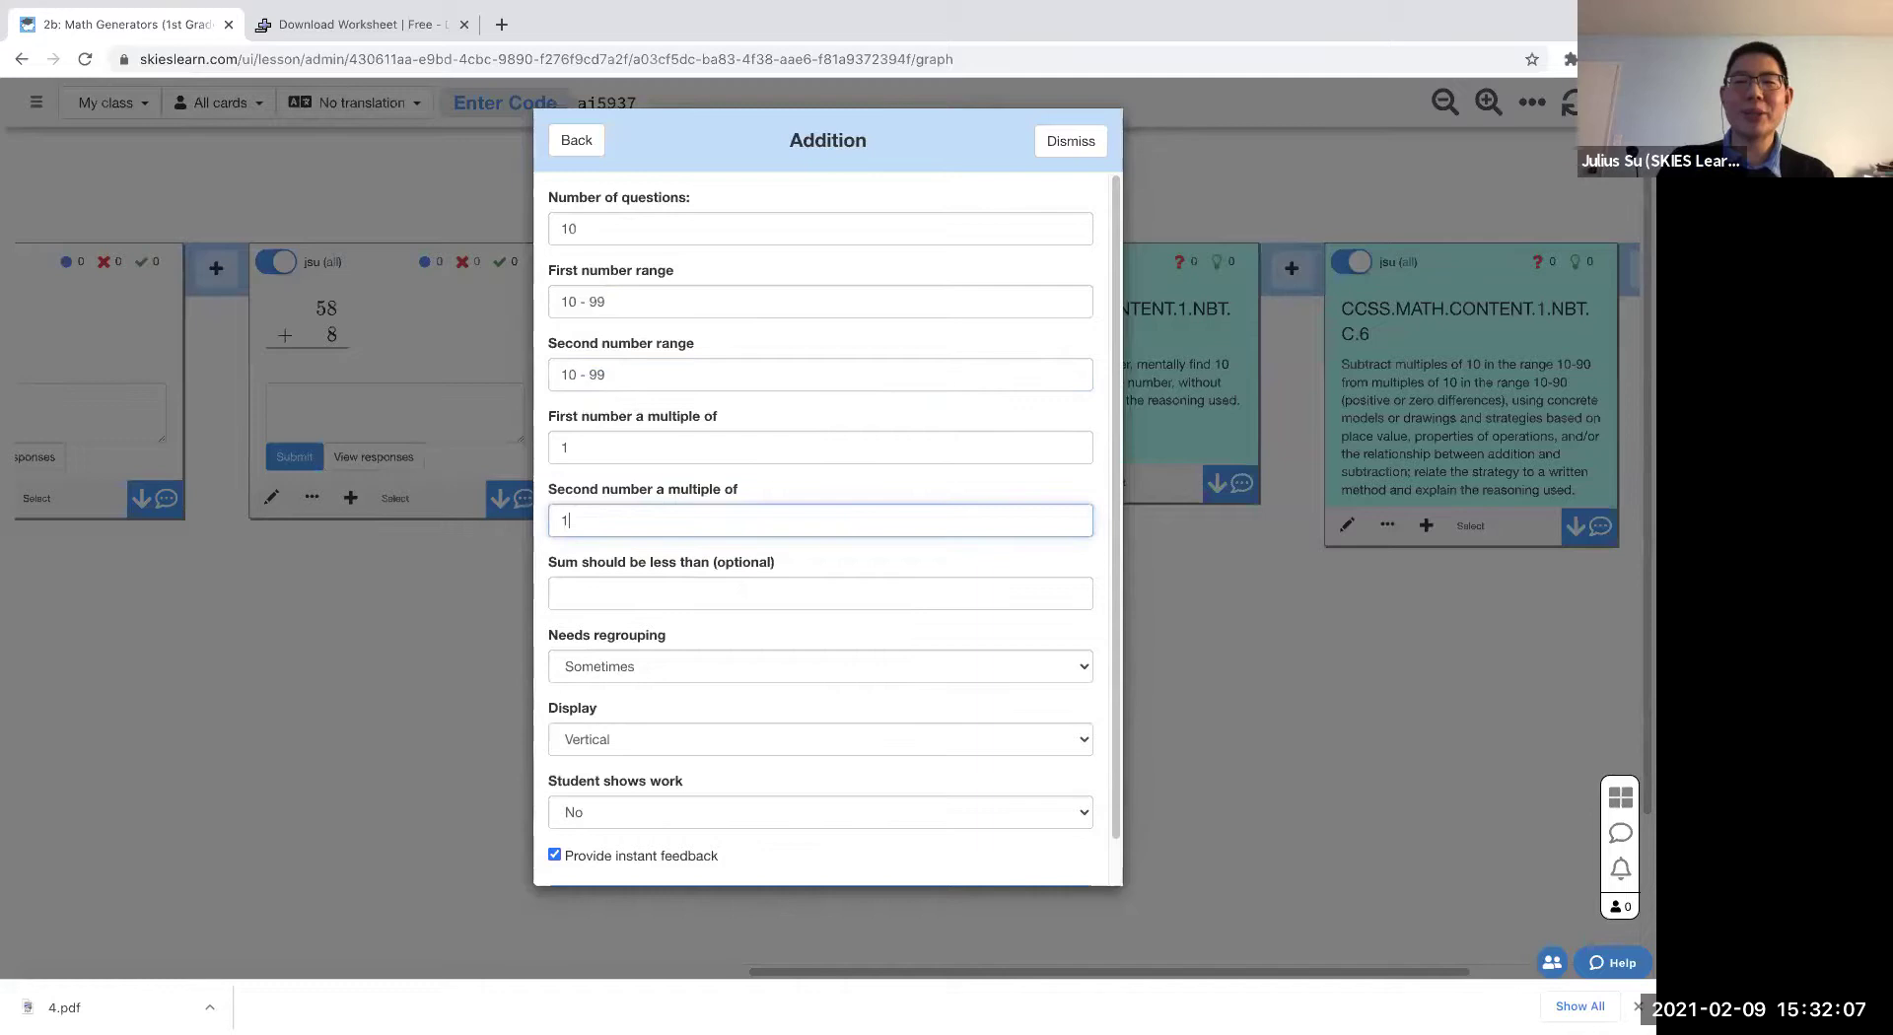
text(0)
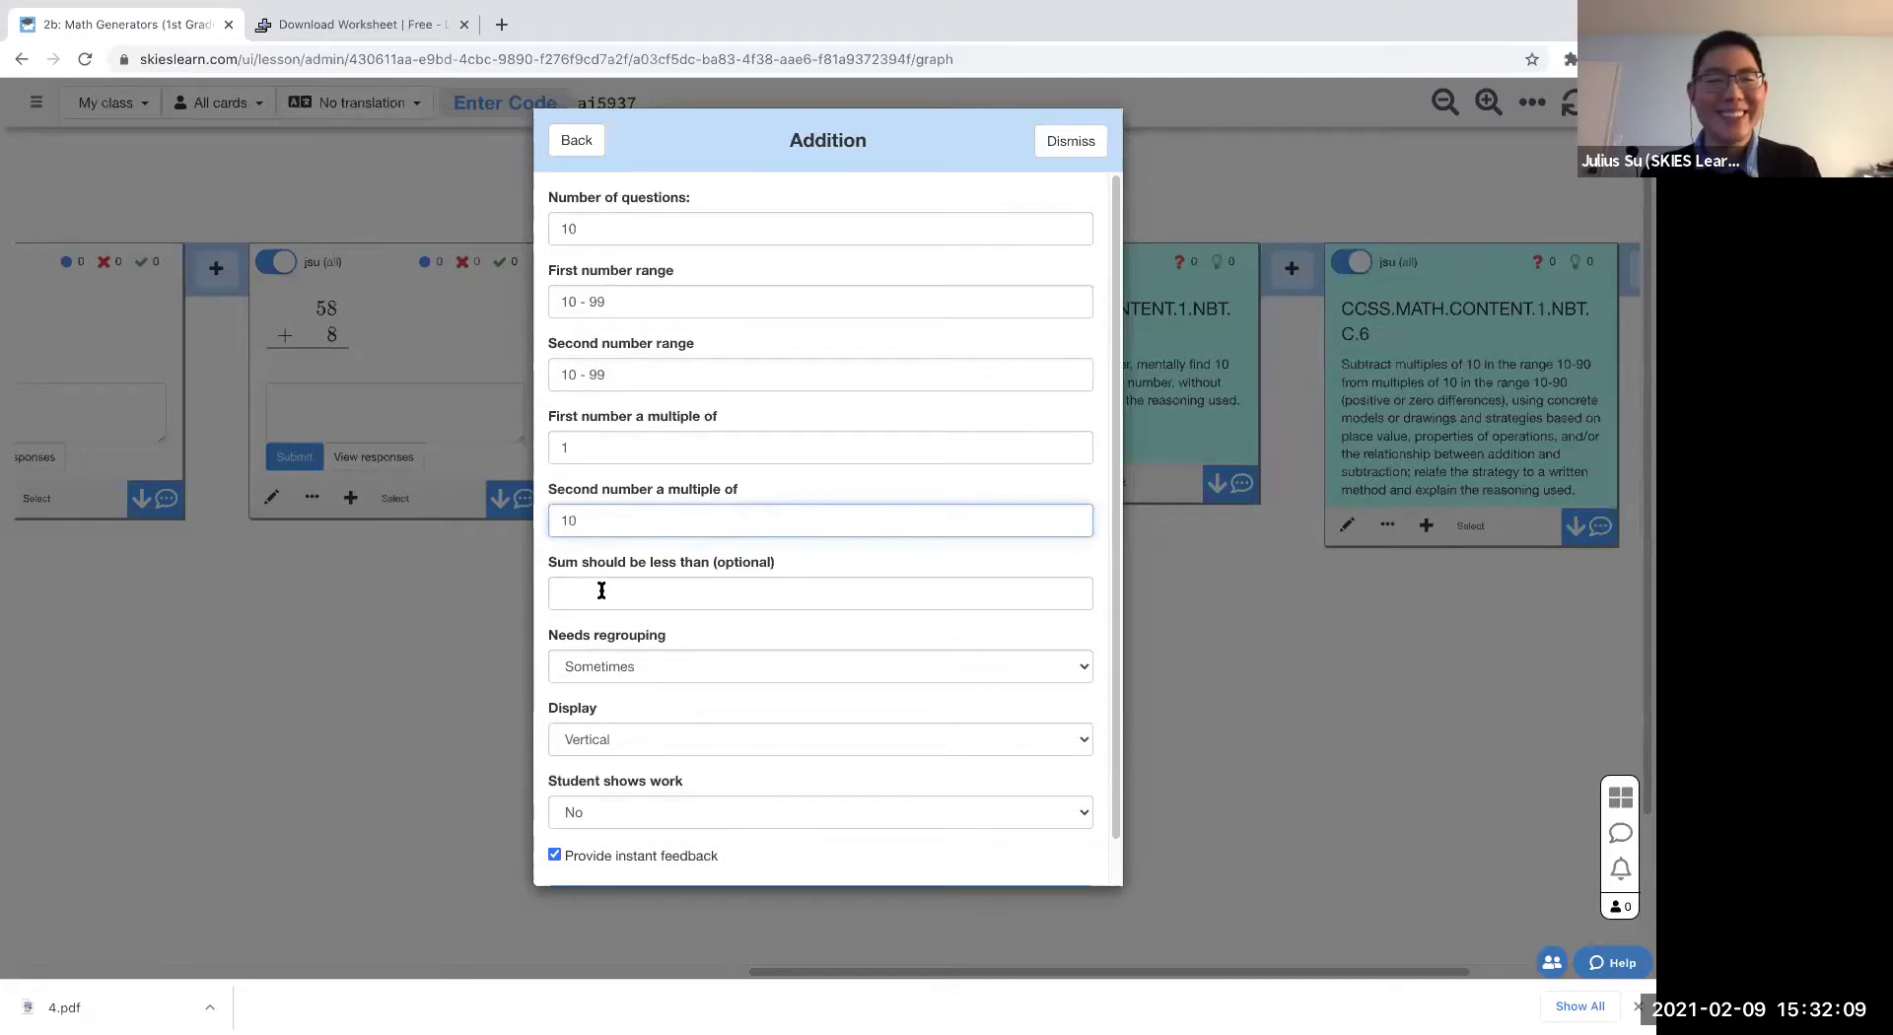
click(600, 590)
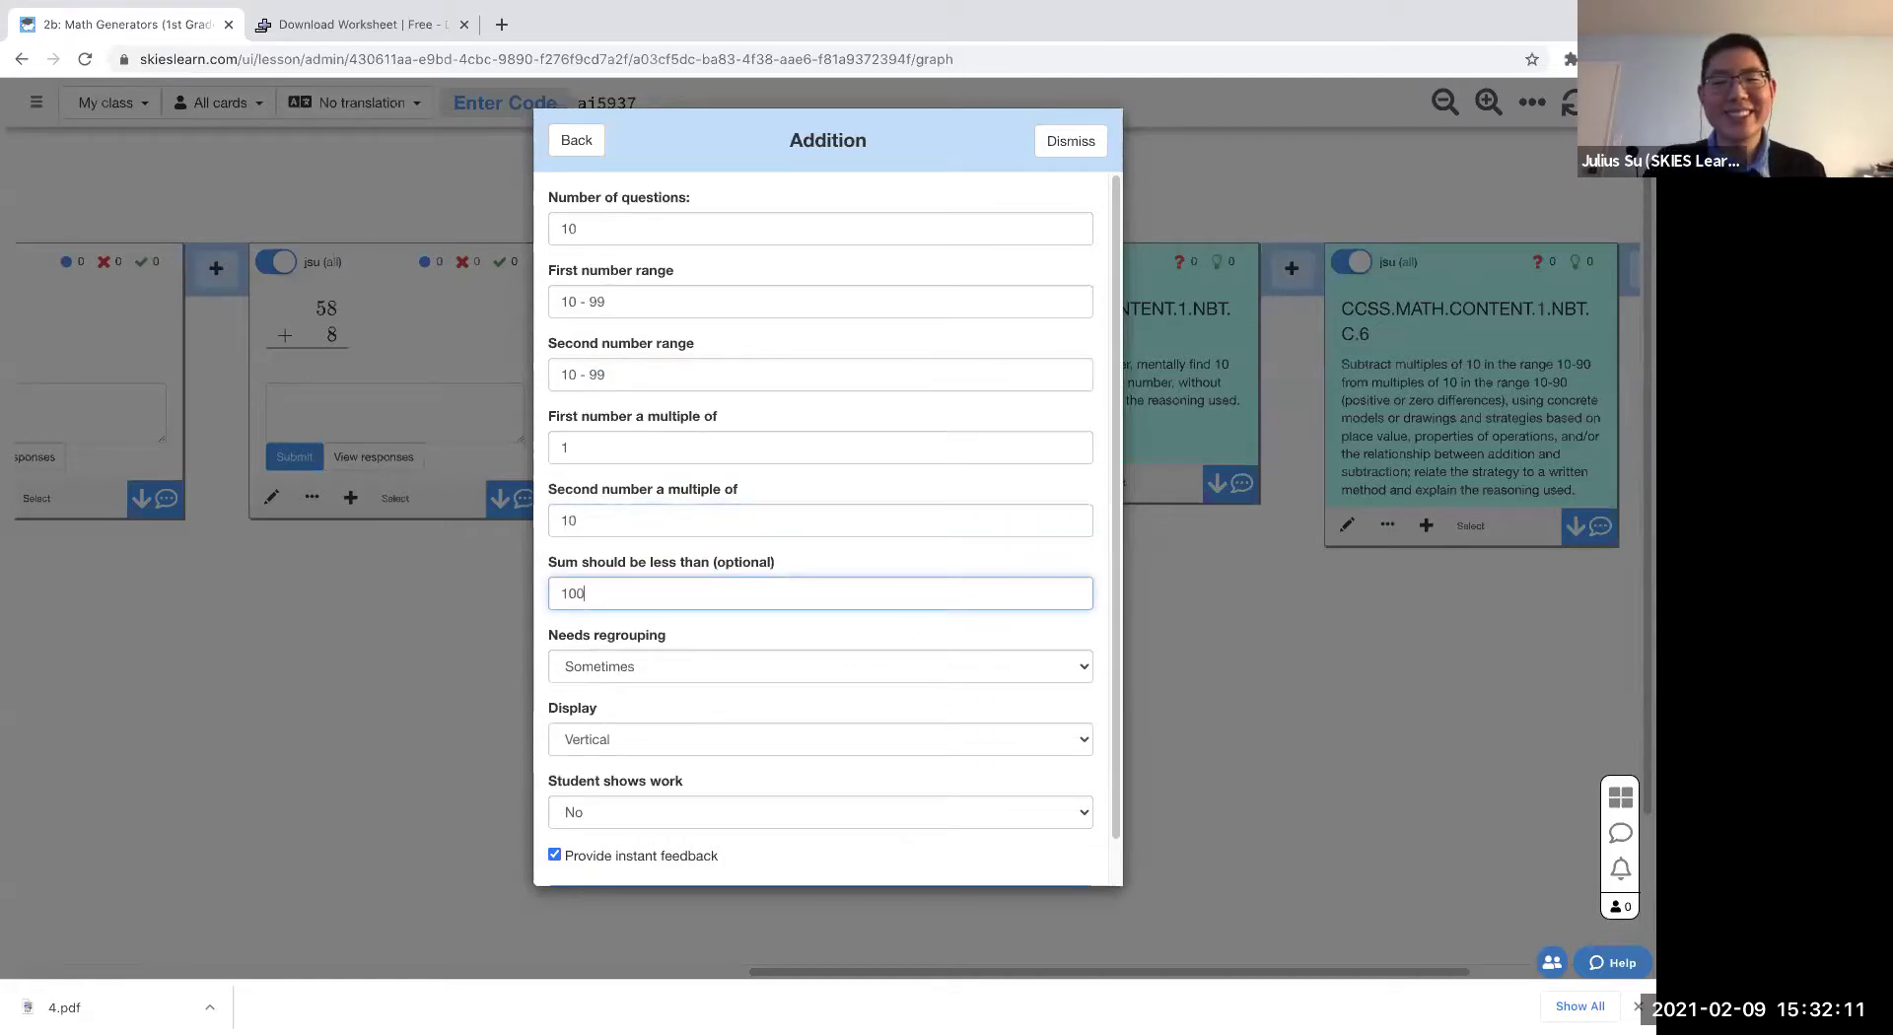
drag(597, 229, 480, 232)
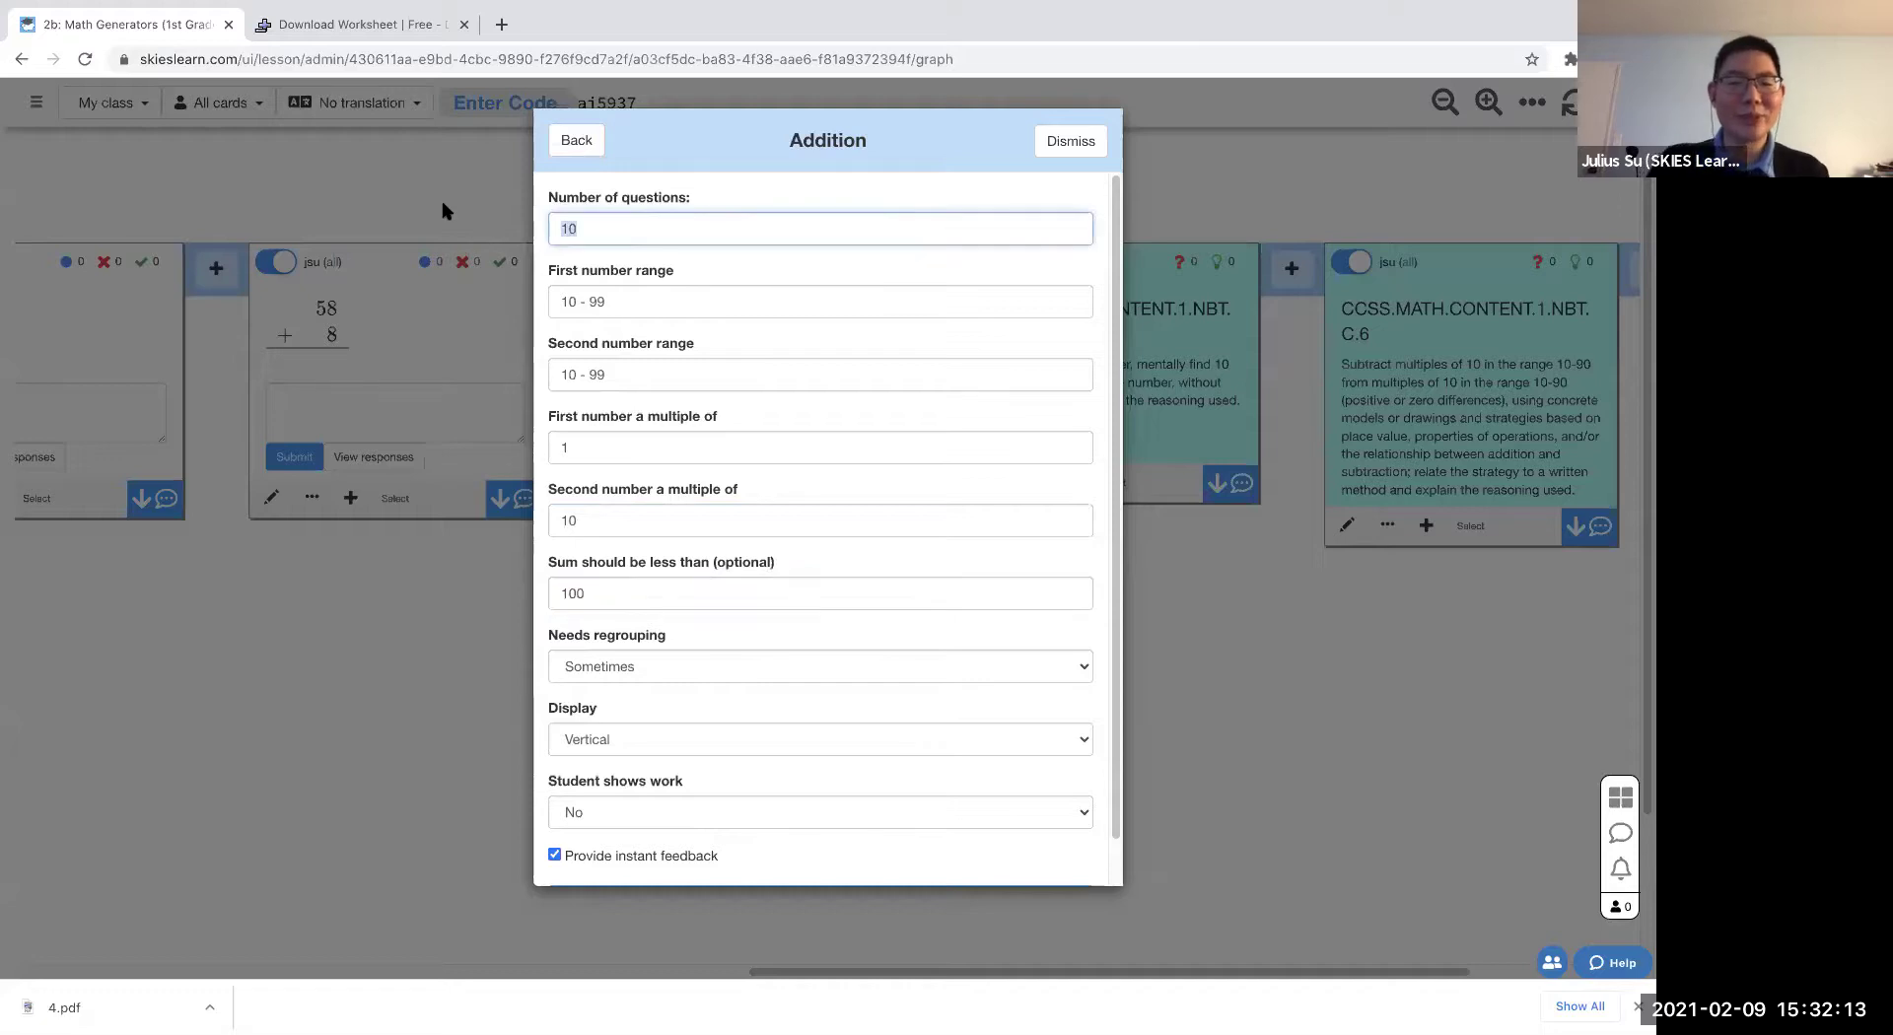
scroll(952, 404, down, 1)
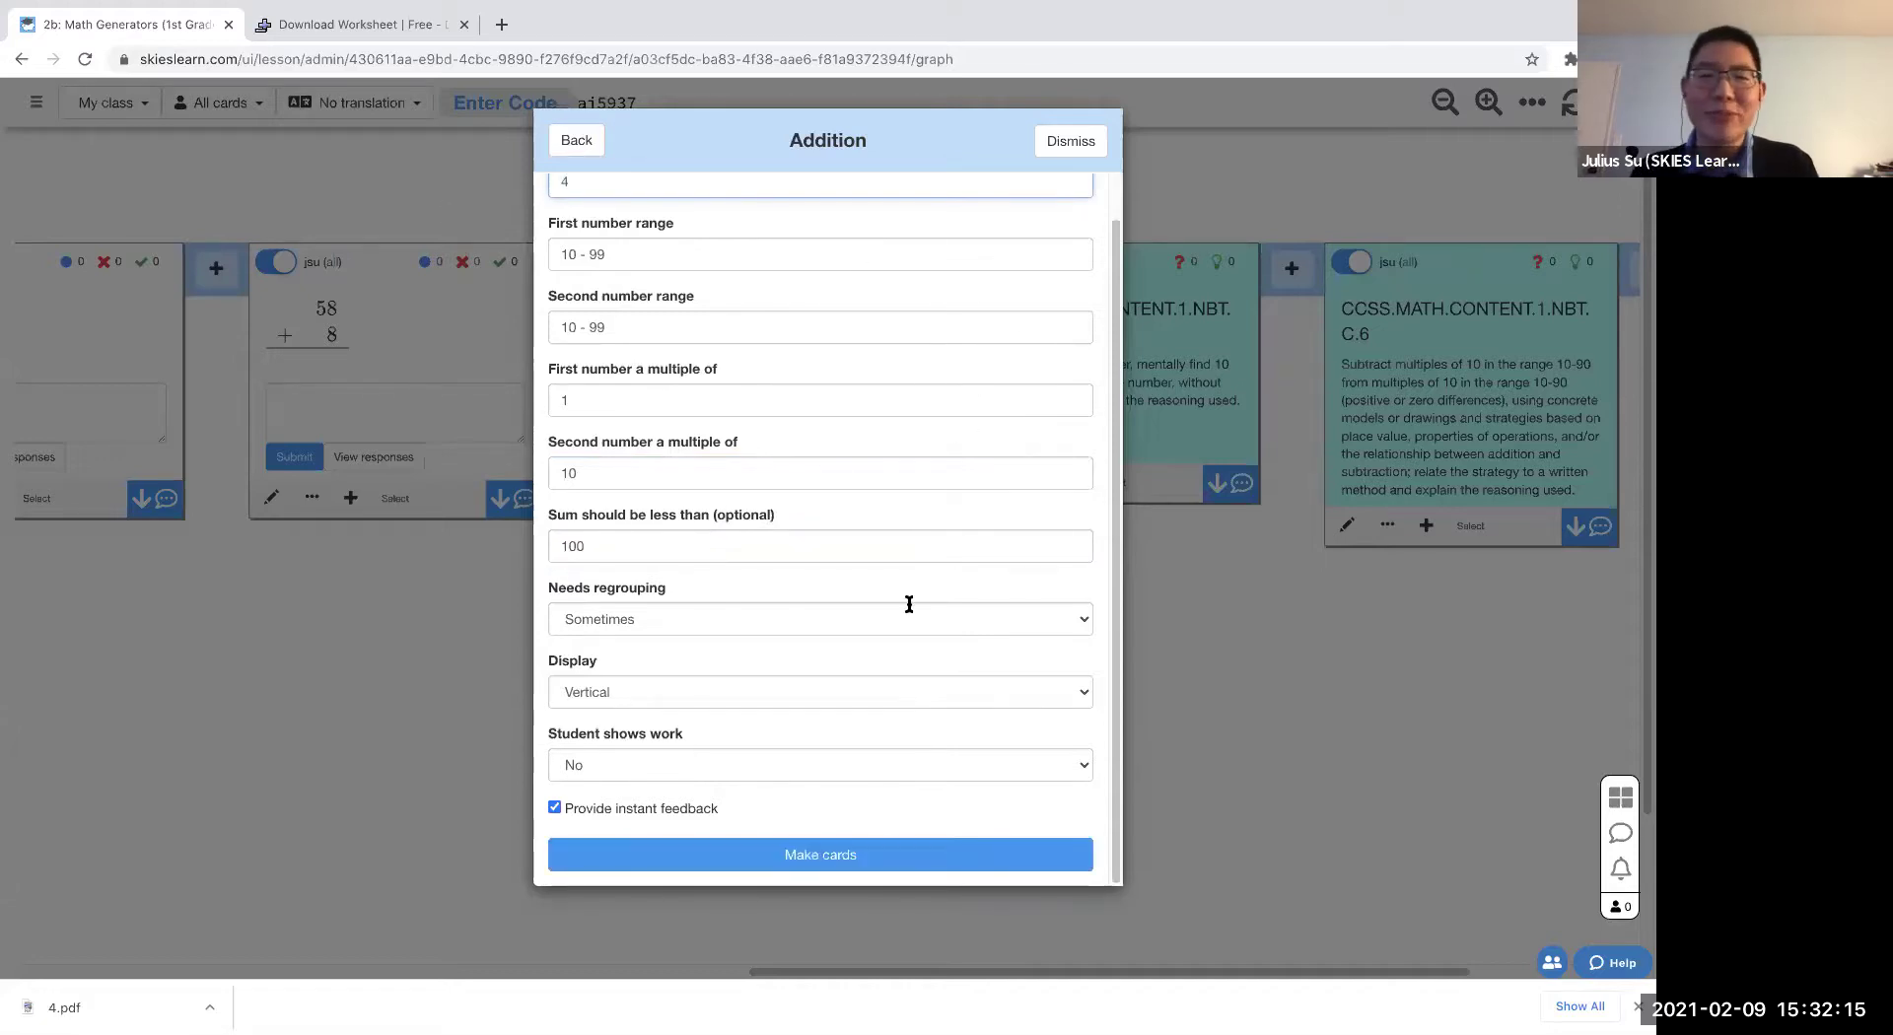
click(852, 851)
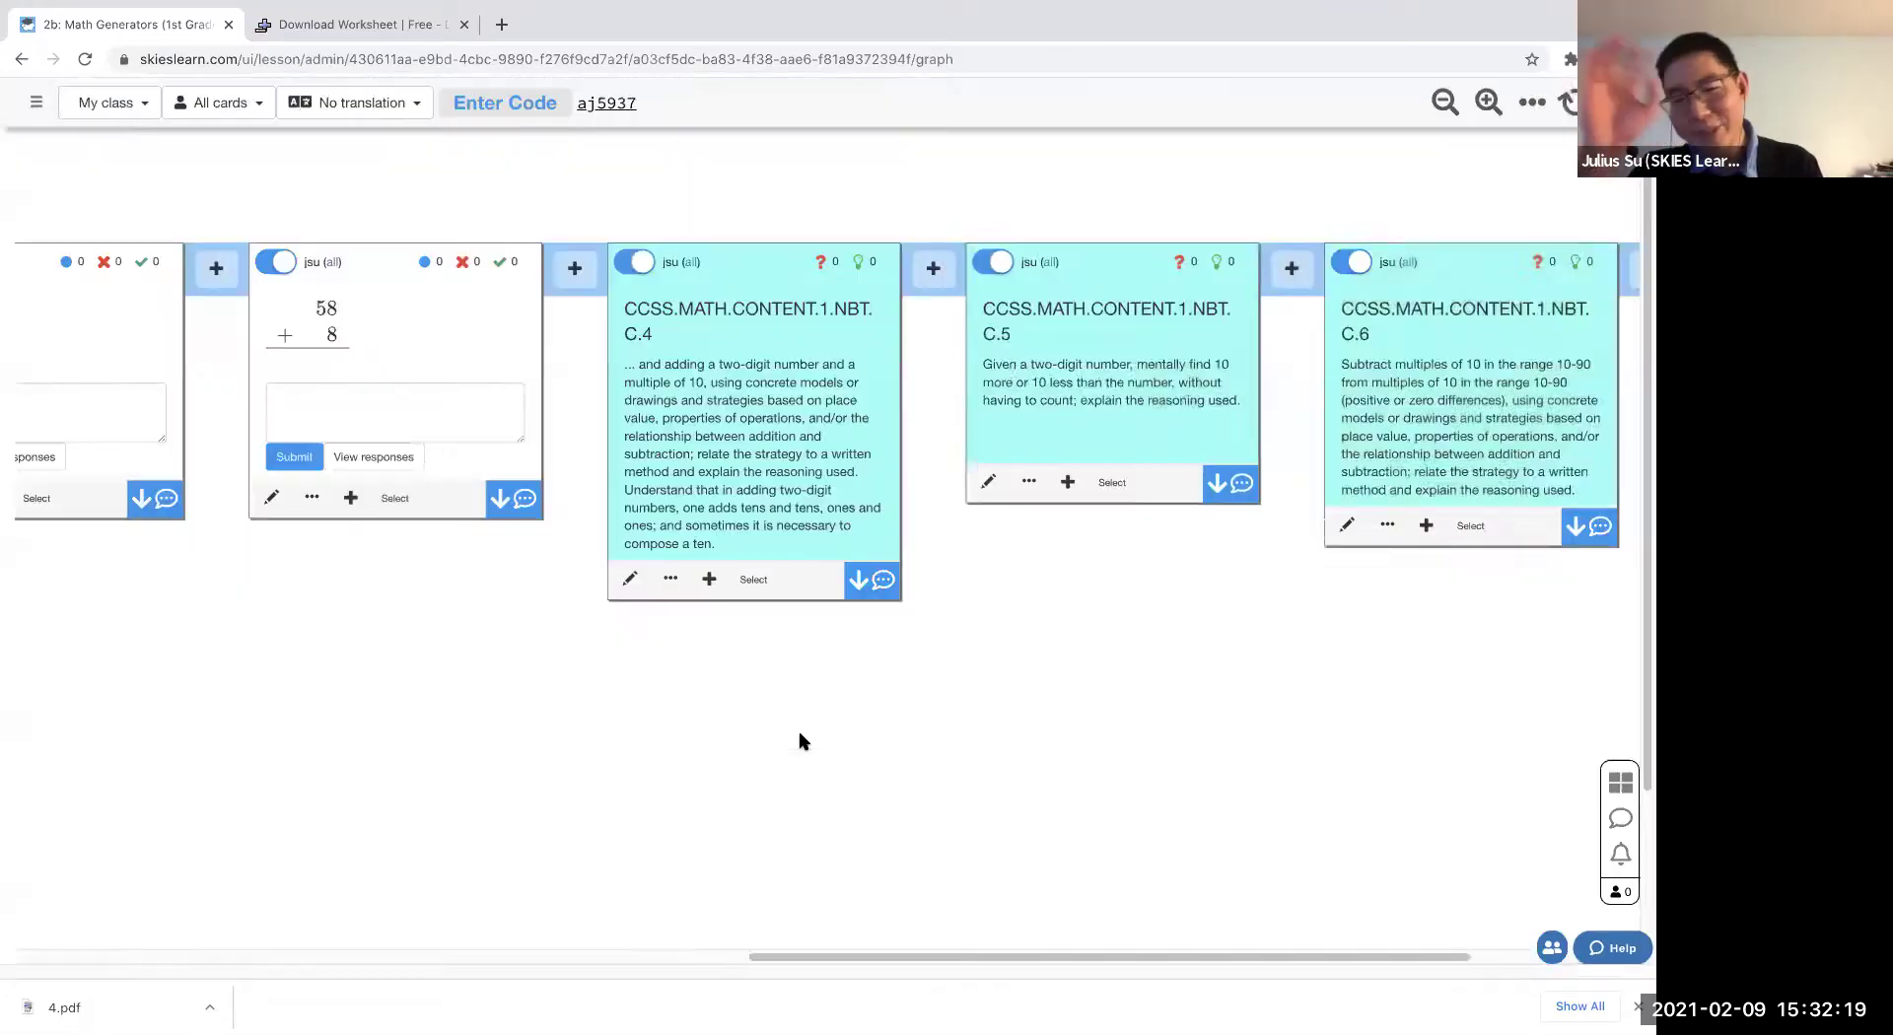
- Scroll to check 67+10, 25+50, 70+10 and 50+20, then back to the lesson's start
scroll(1055, 611, right, 3)
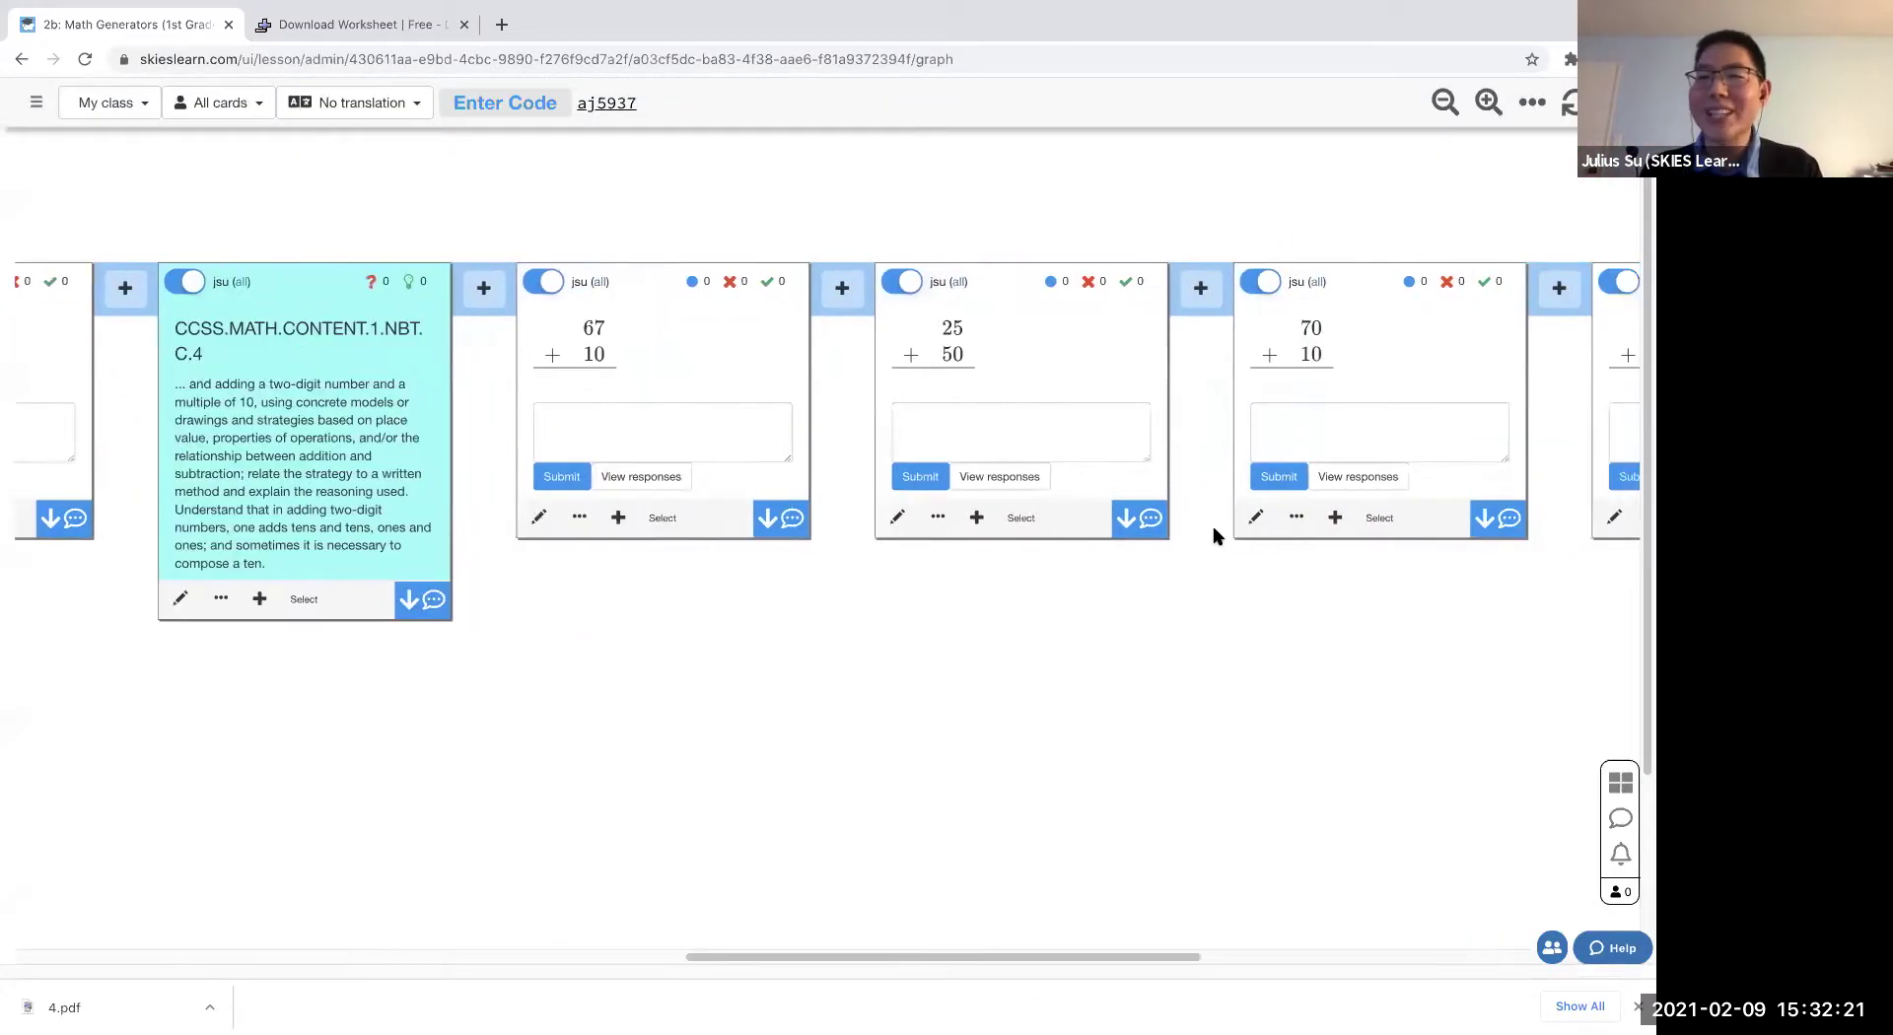
scroll(1104, 542, right, 2)
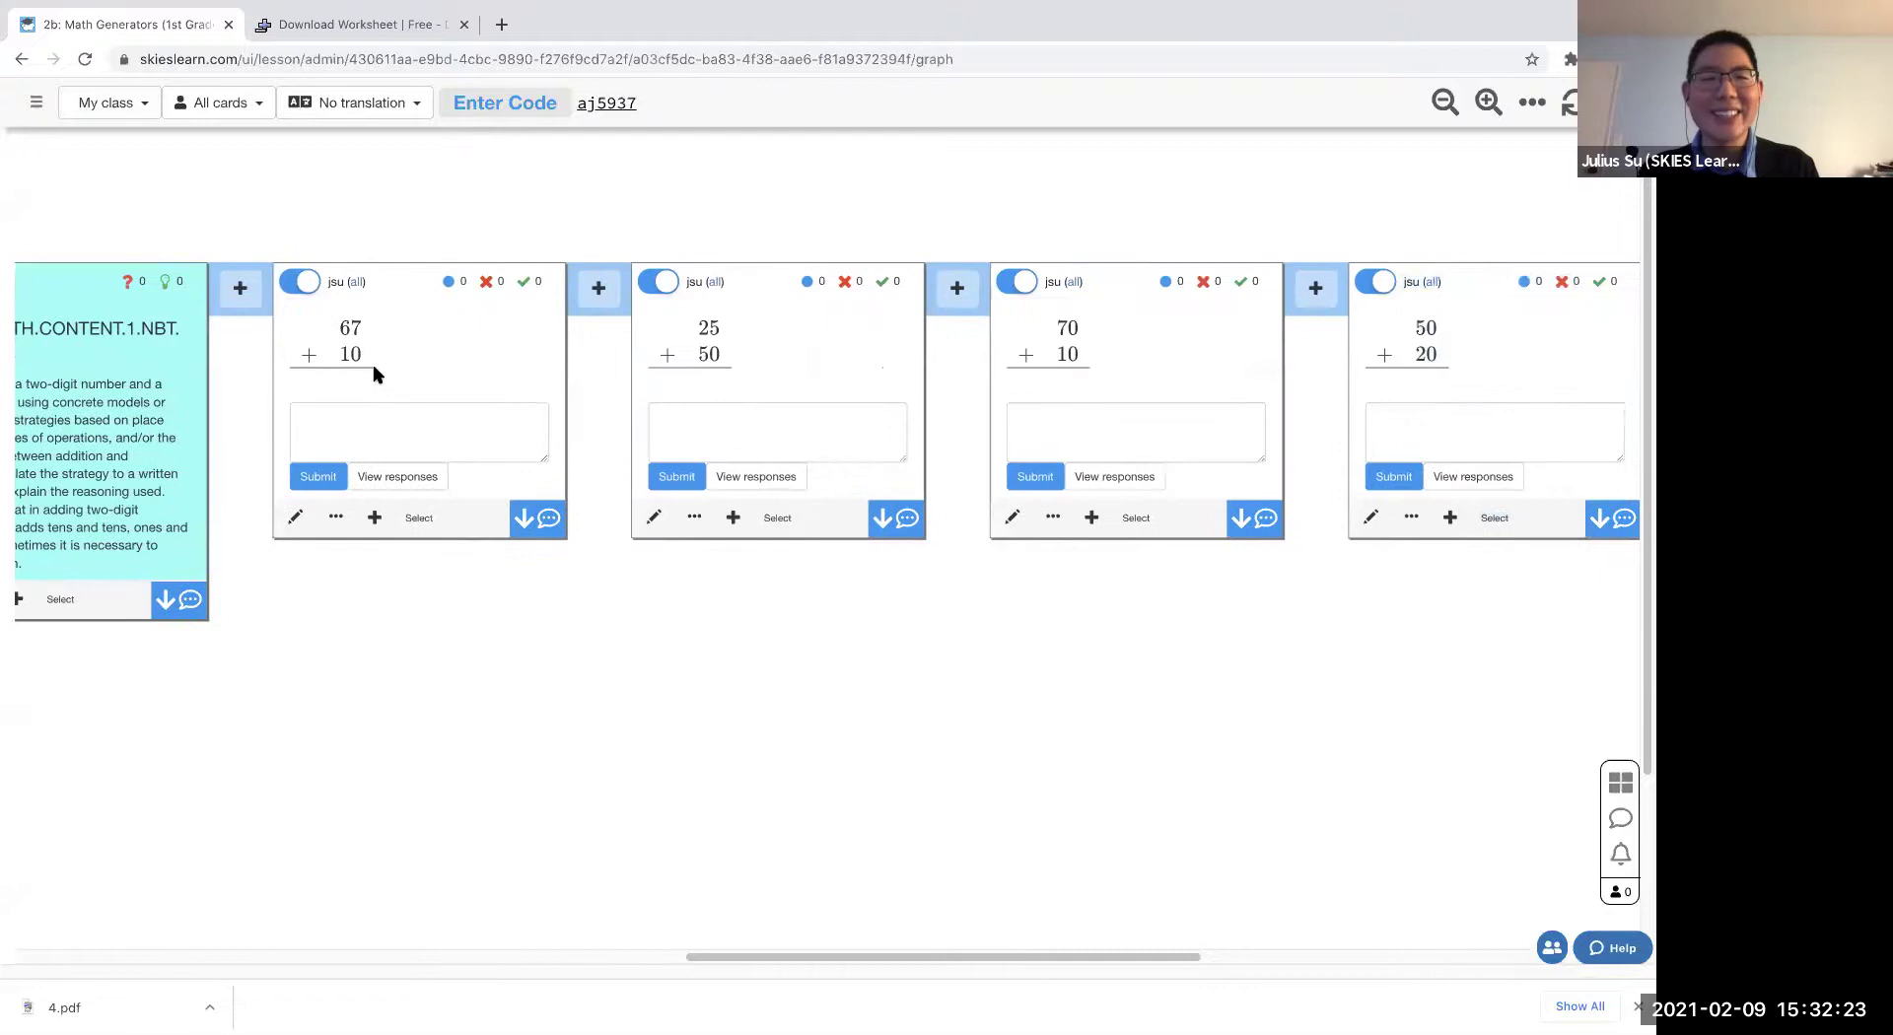
scroll(1150, 689, right, 5)
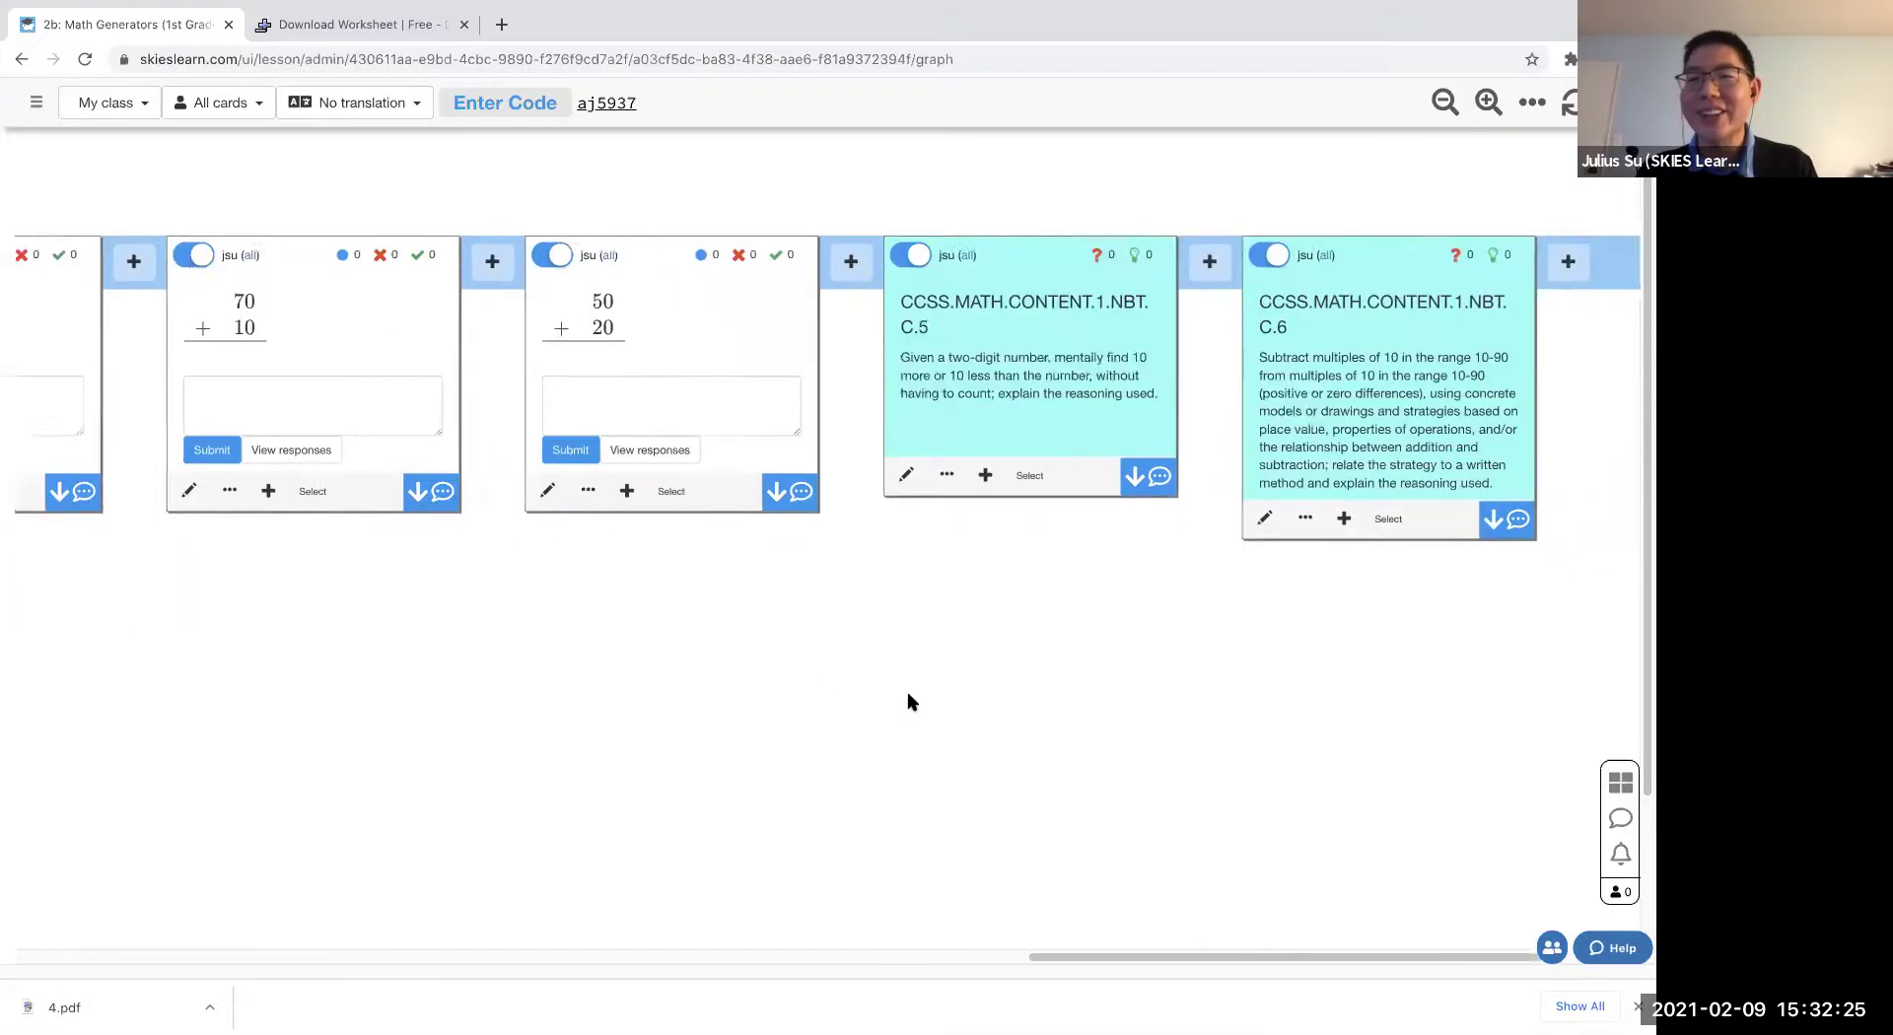
scroll(925, 404, left, 2)
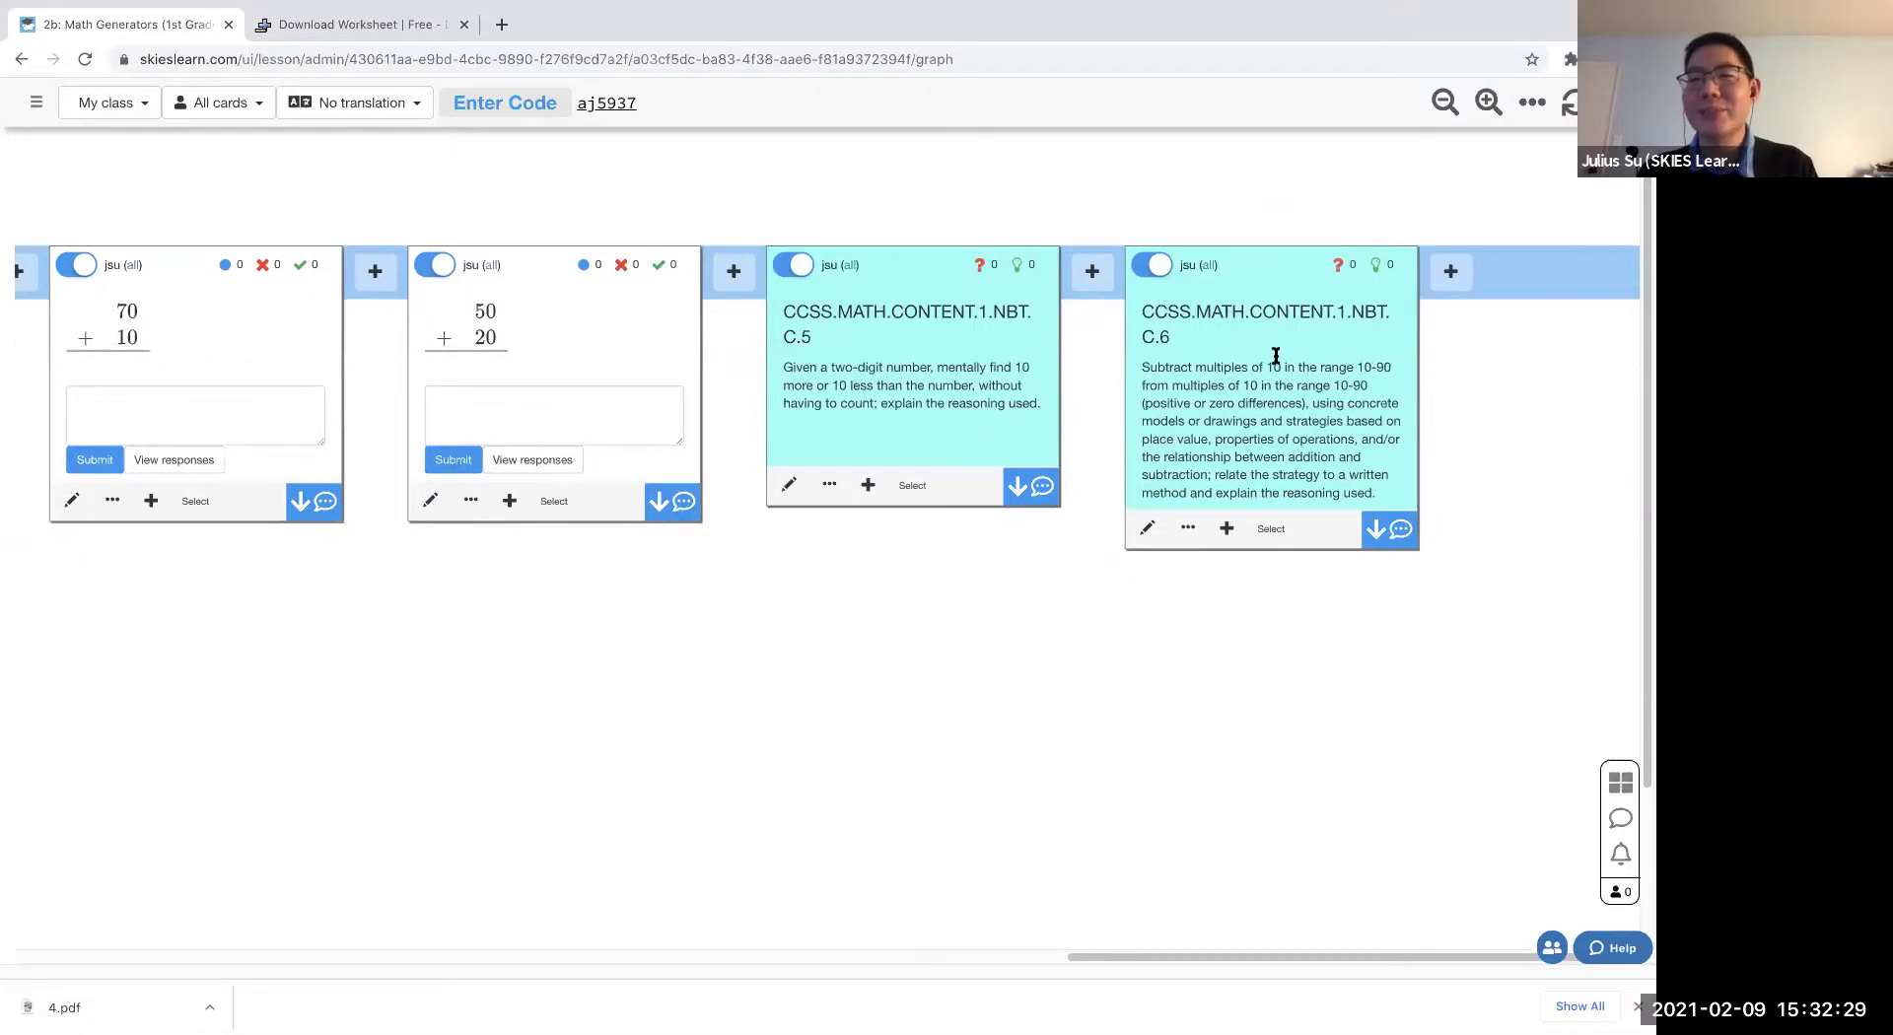
scroll(414, 650, left, 20)
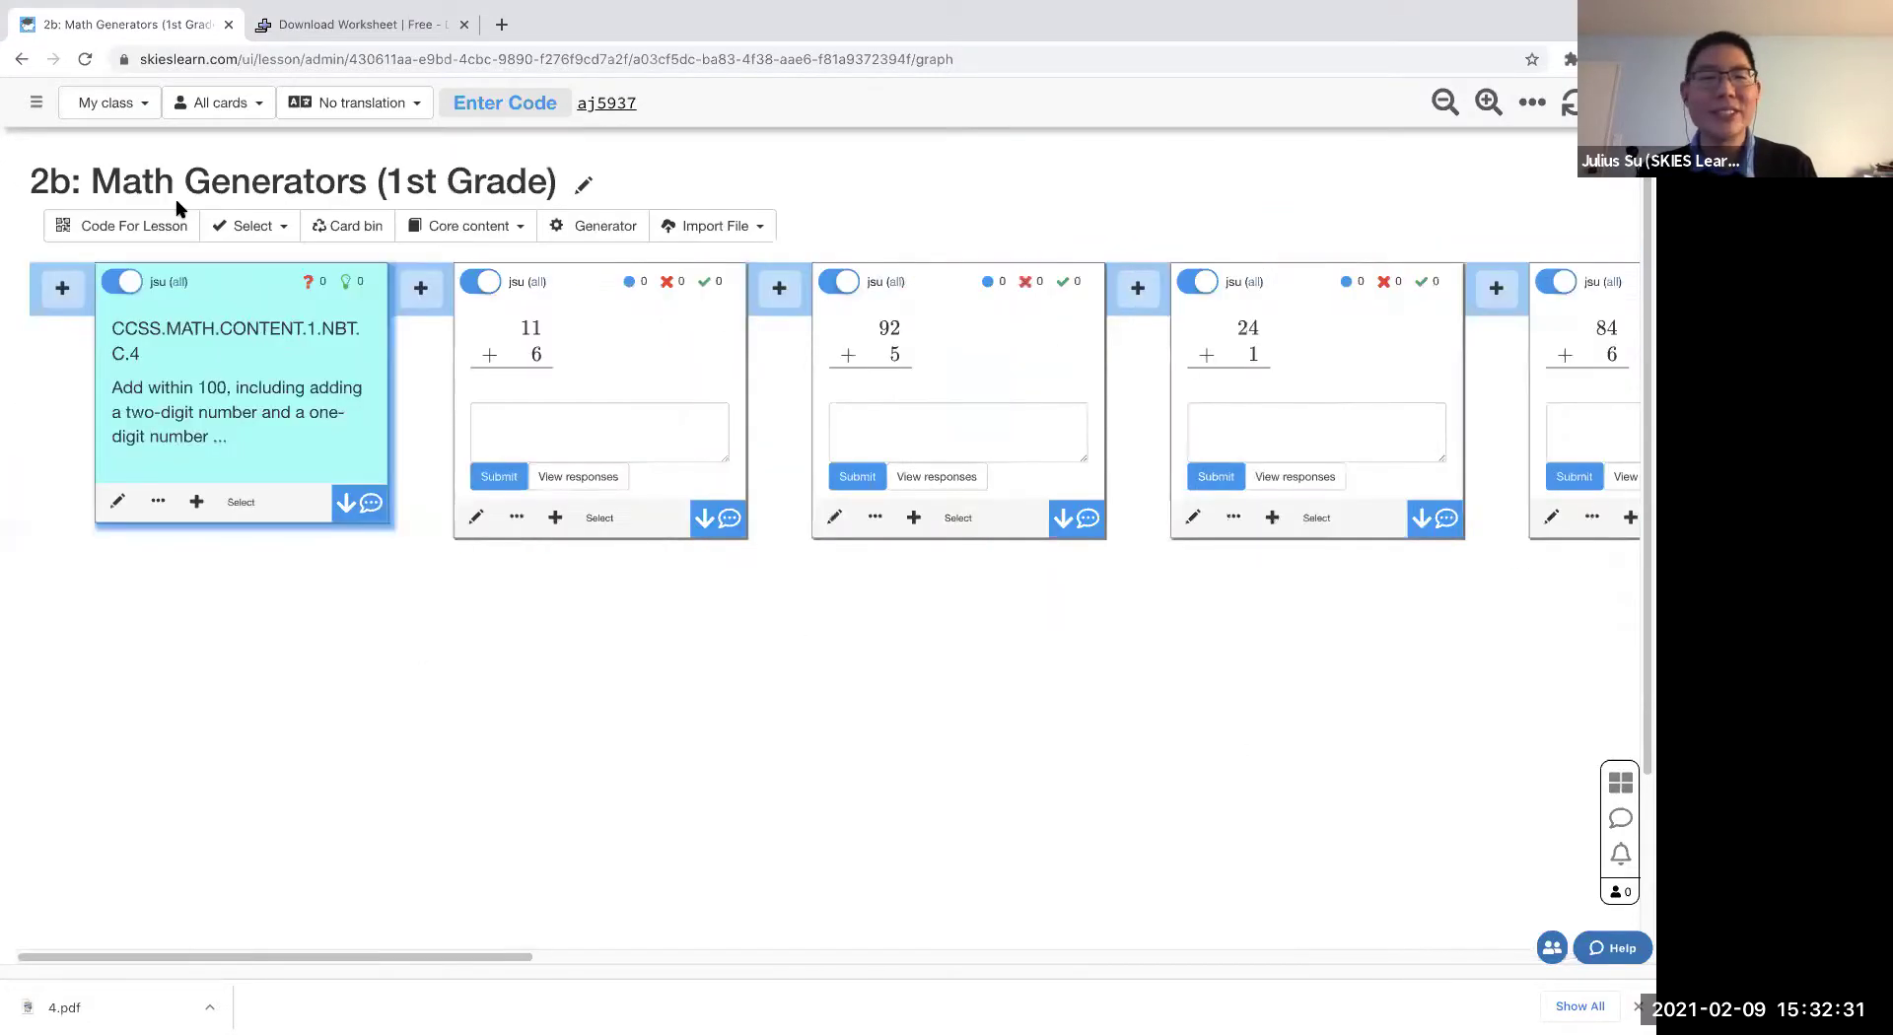
- Open the 2c Math Generators (2nd Grade) lesson and start a Subtraction generator card between B.5 and B.7
click(36, 104)
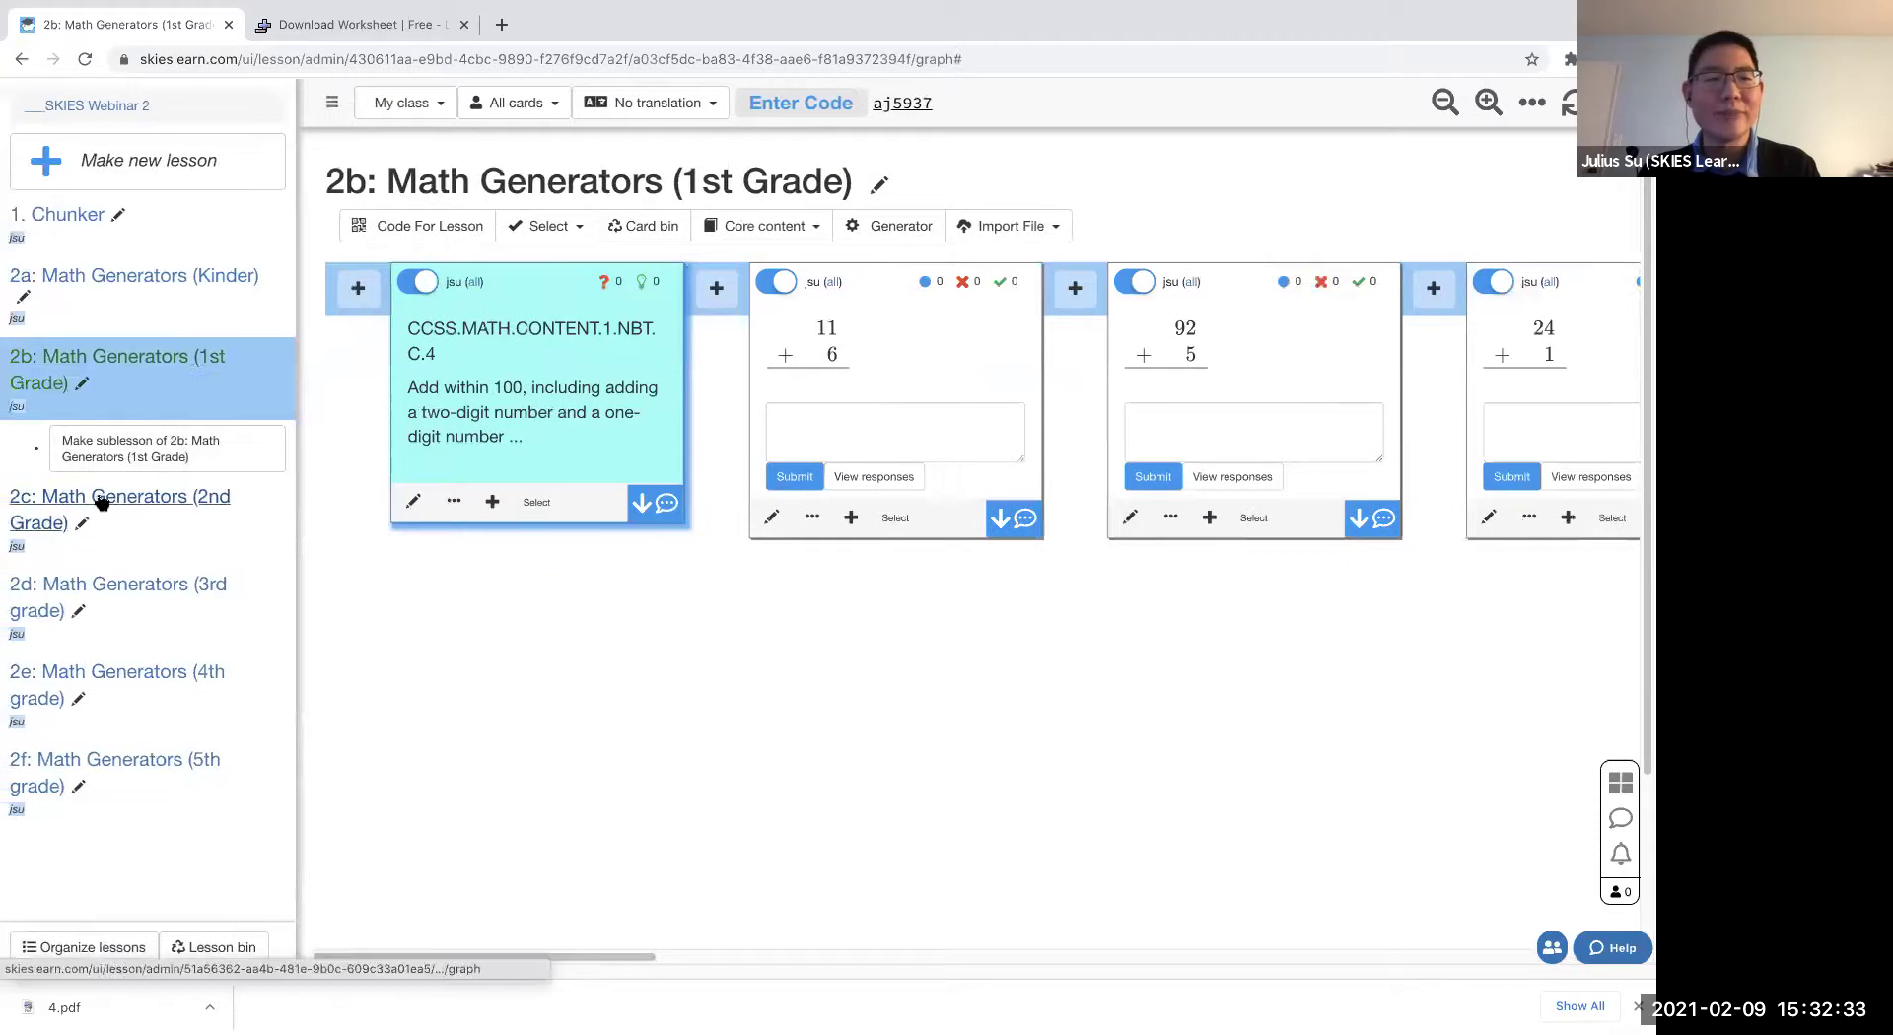
click(102, 503)
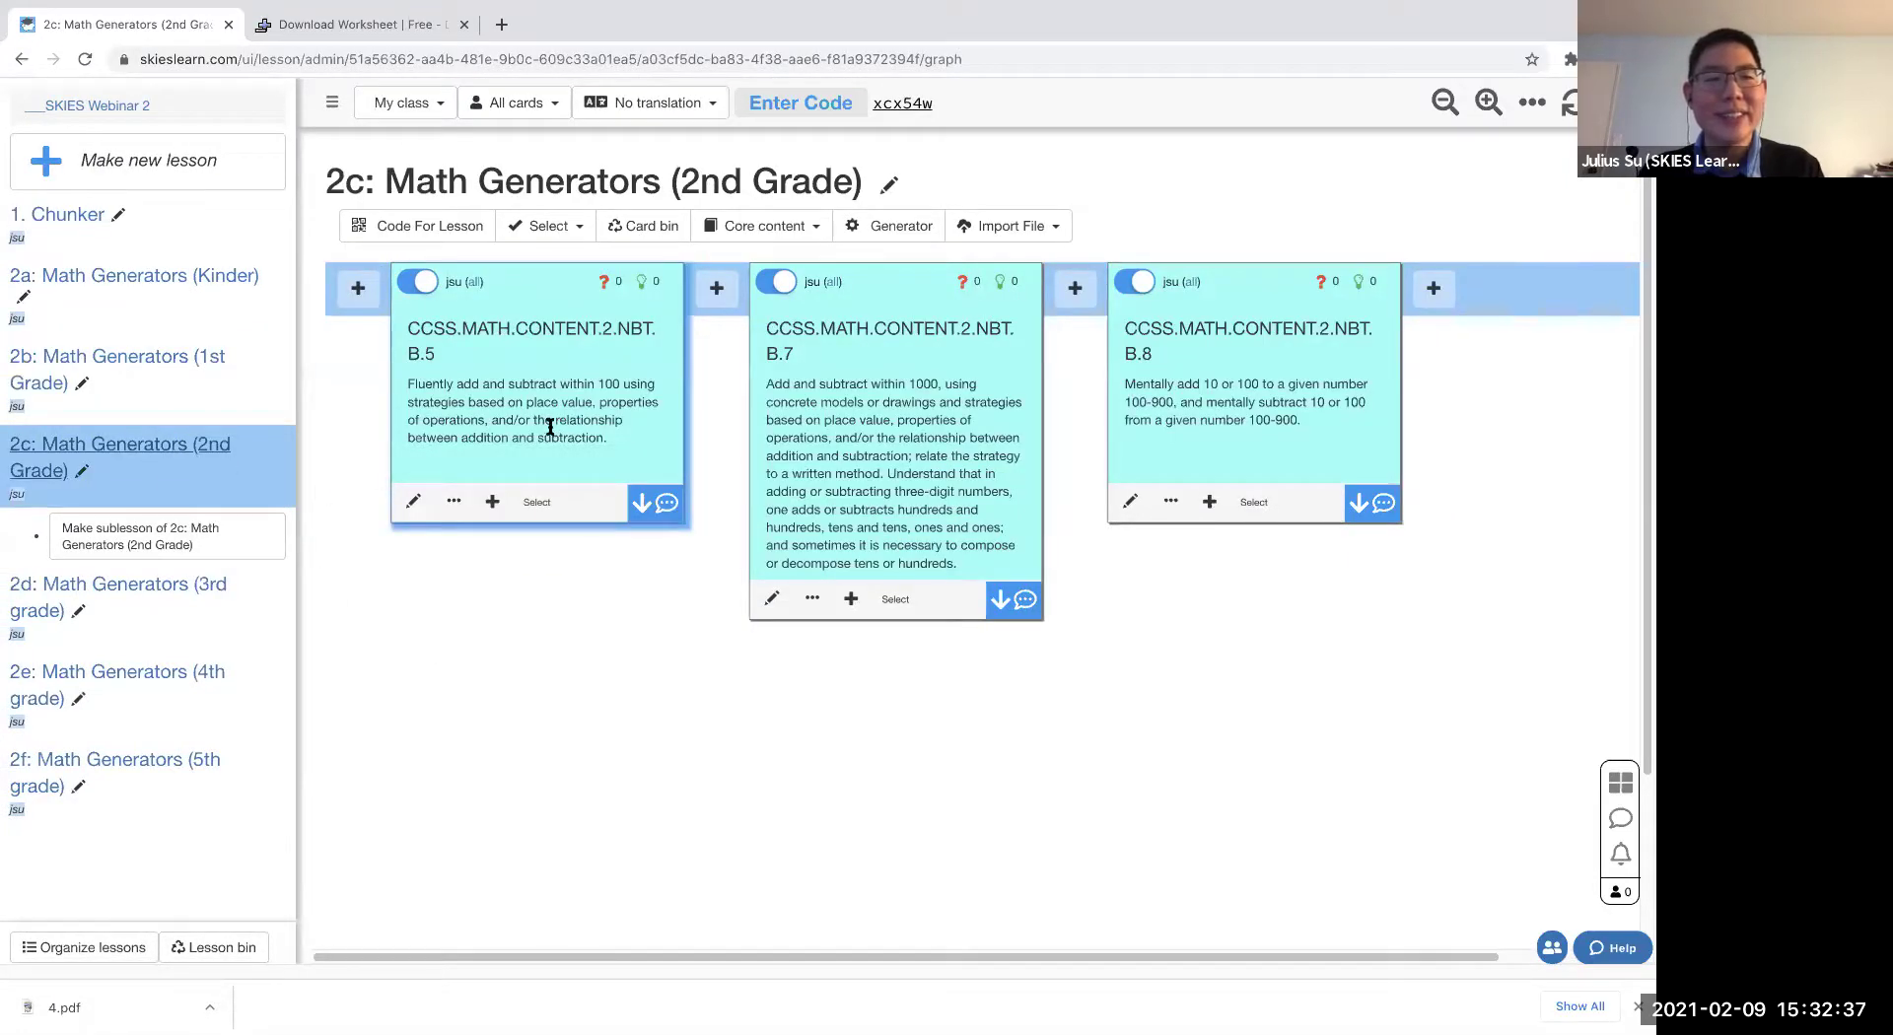
click(714, 285)
mouse_move(798, 605)
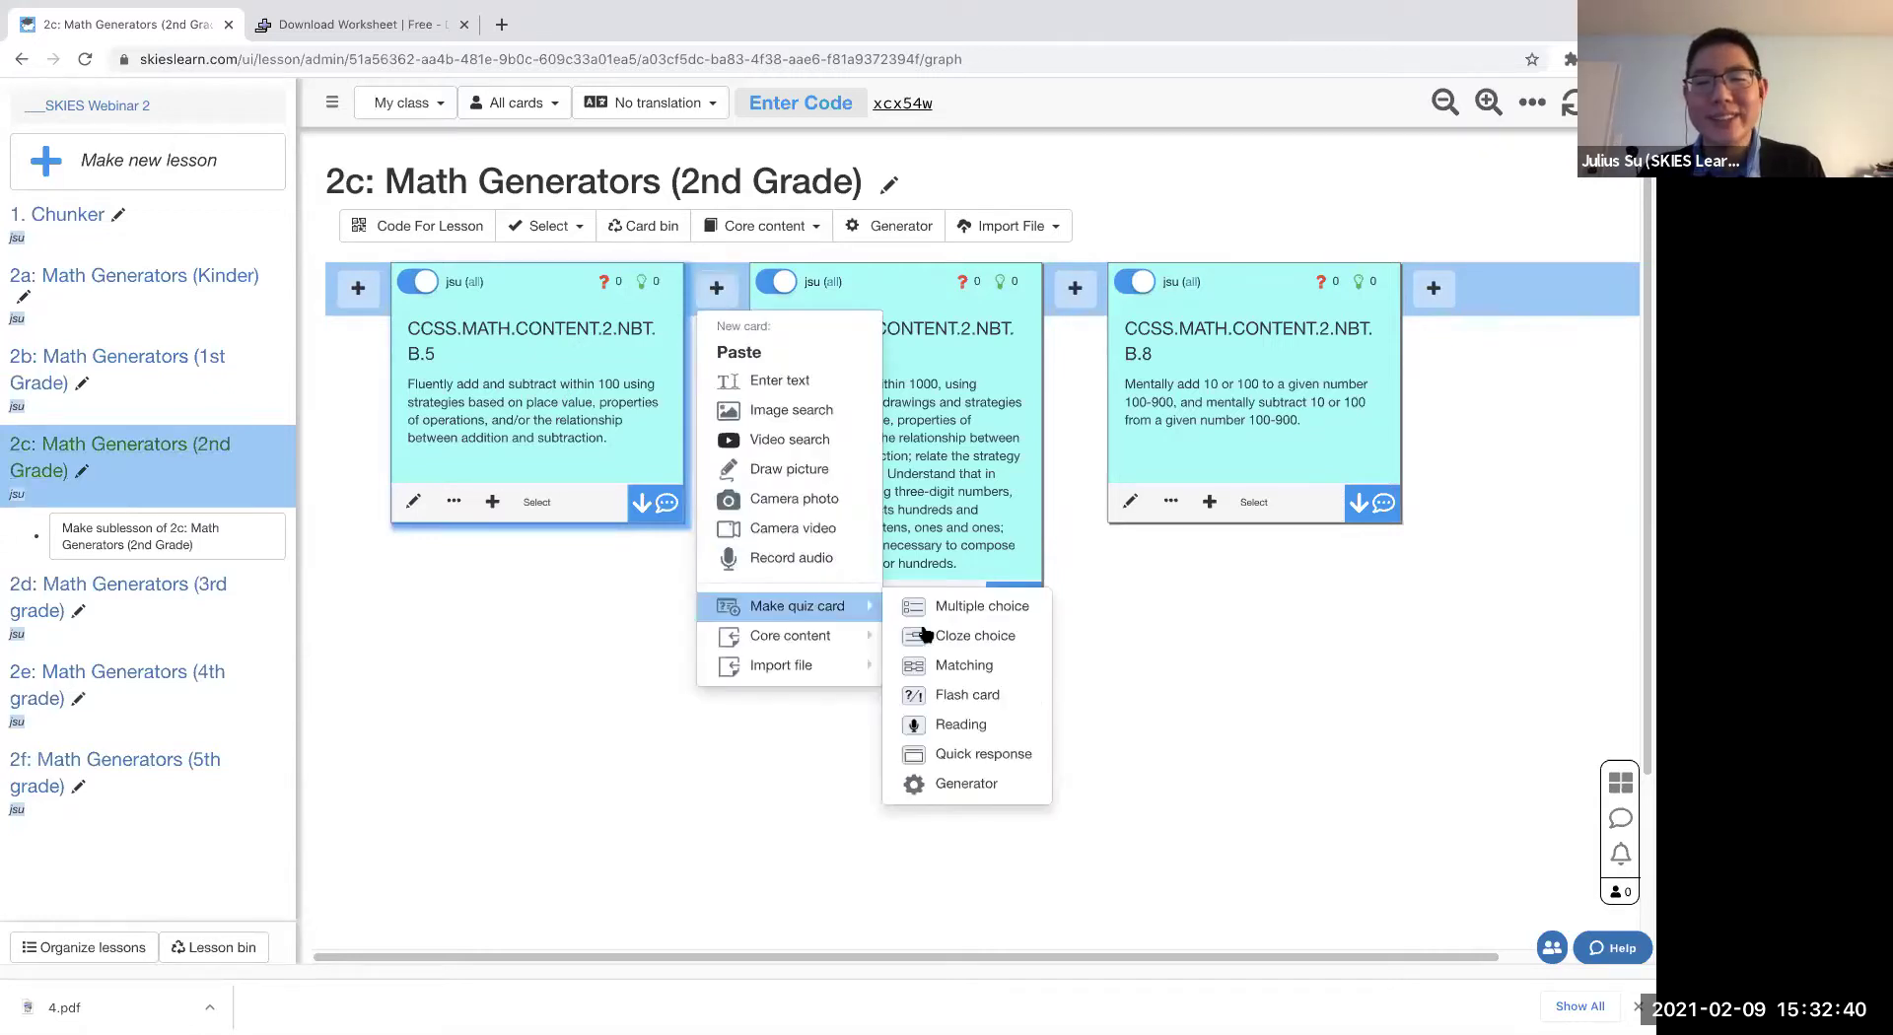
click(994, 786)
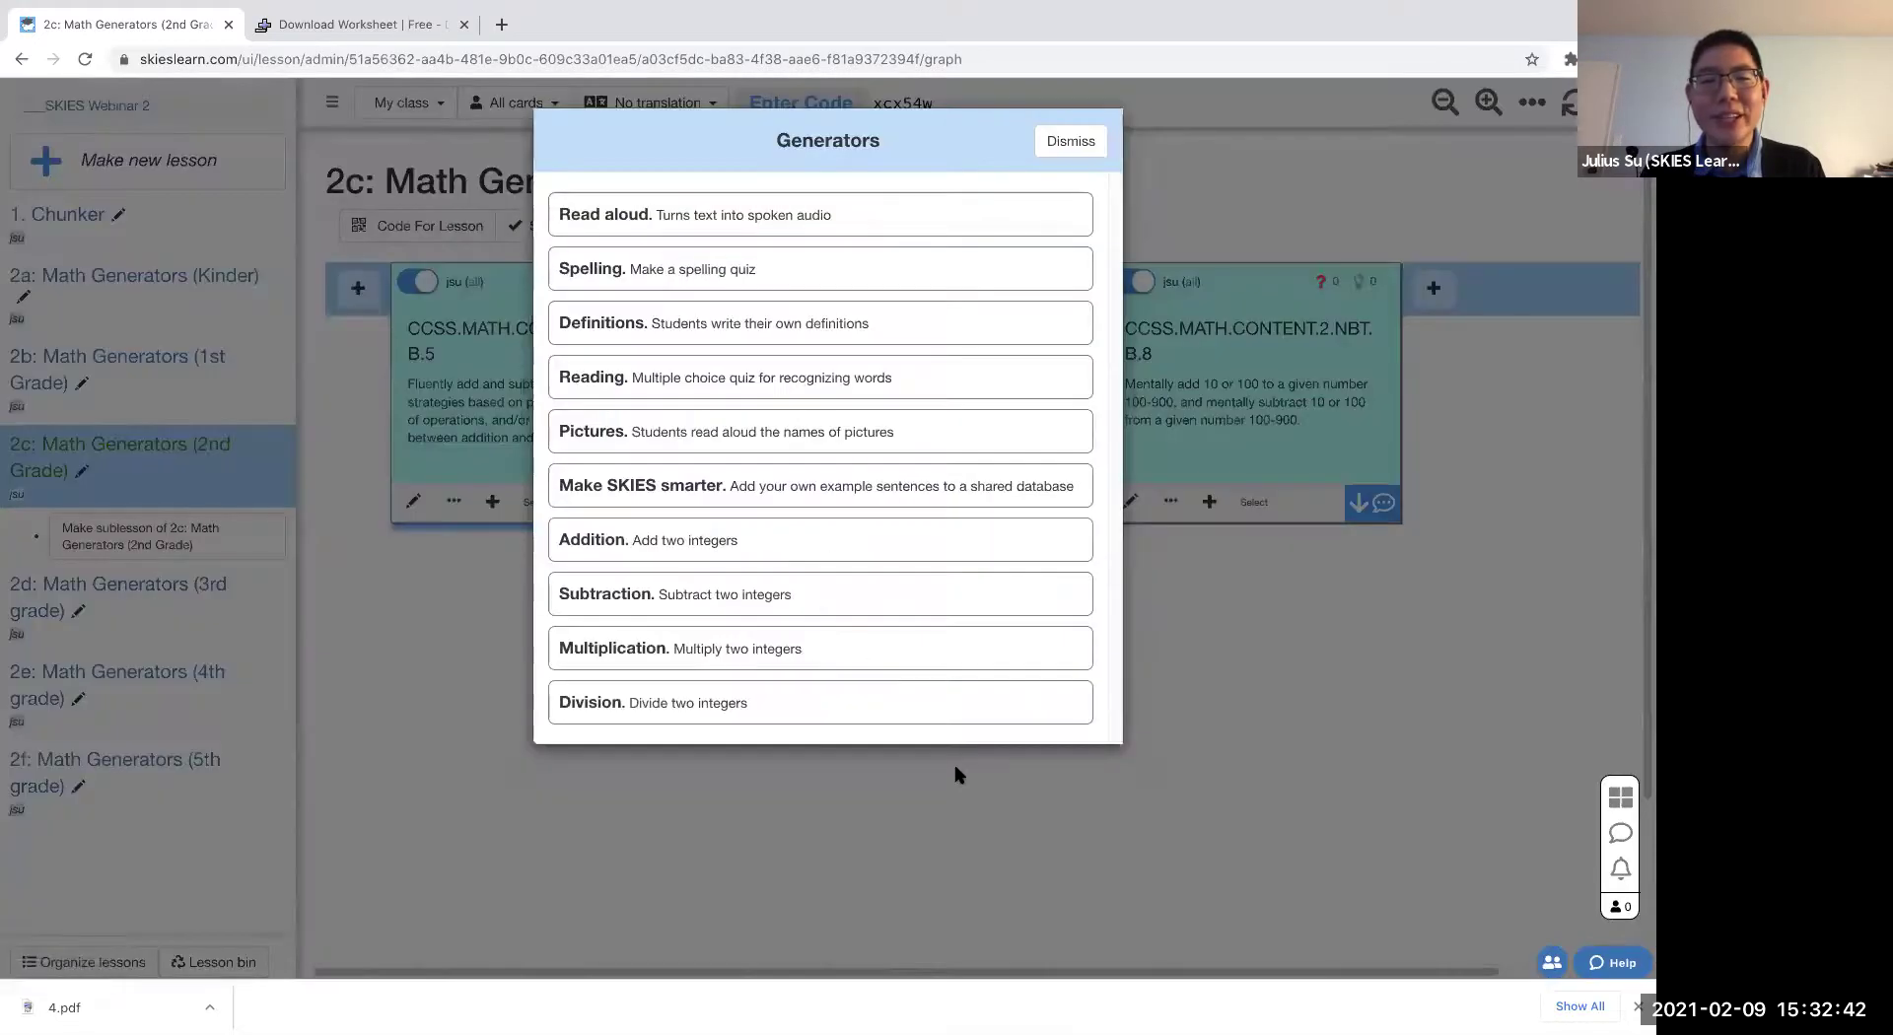
click(732, 596)
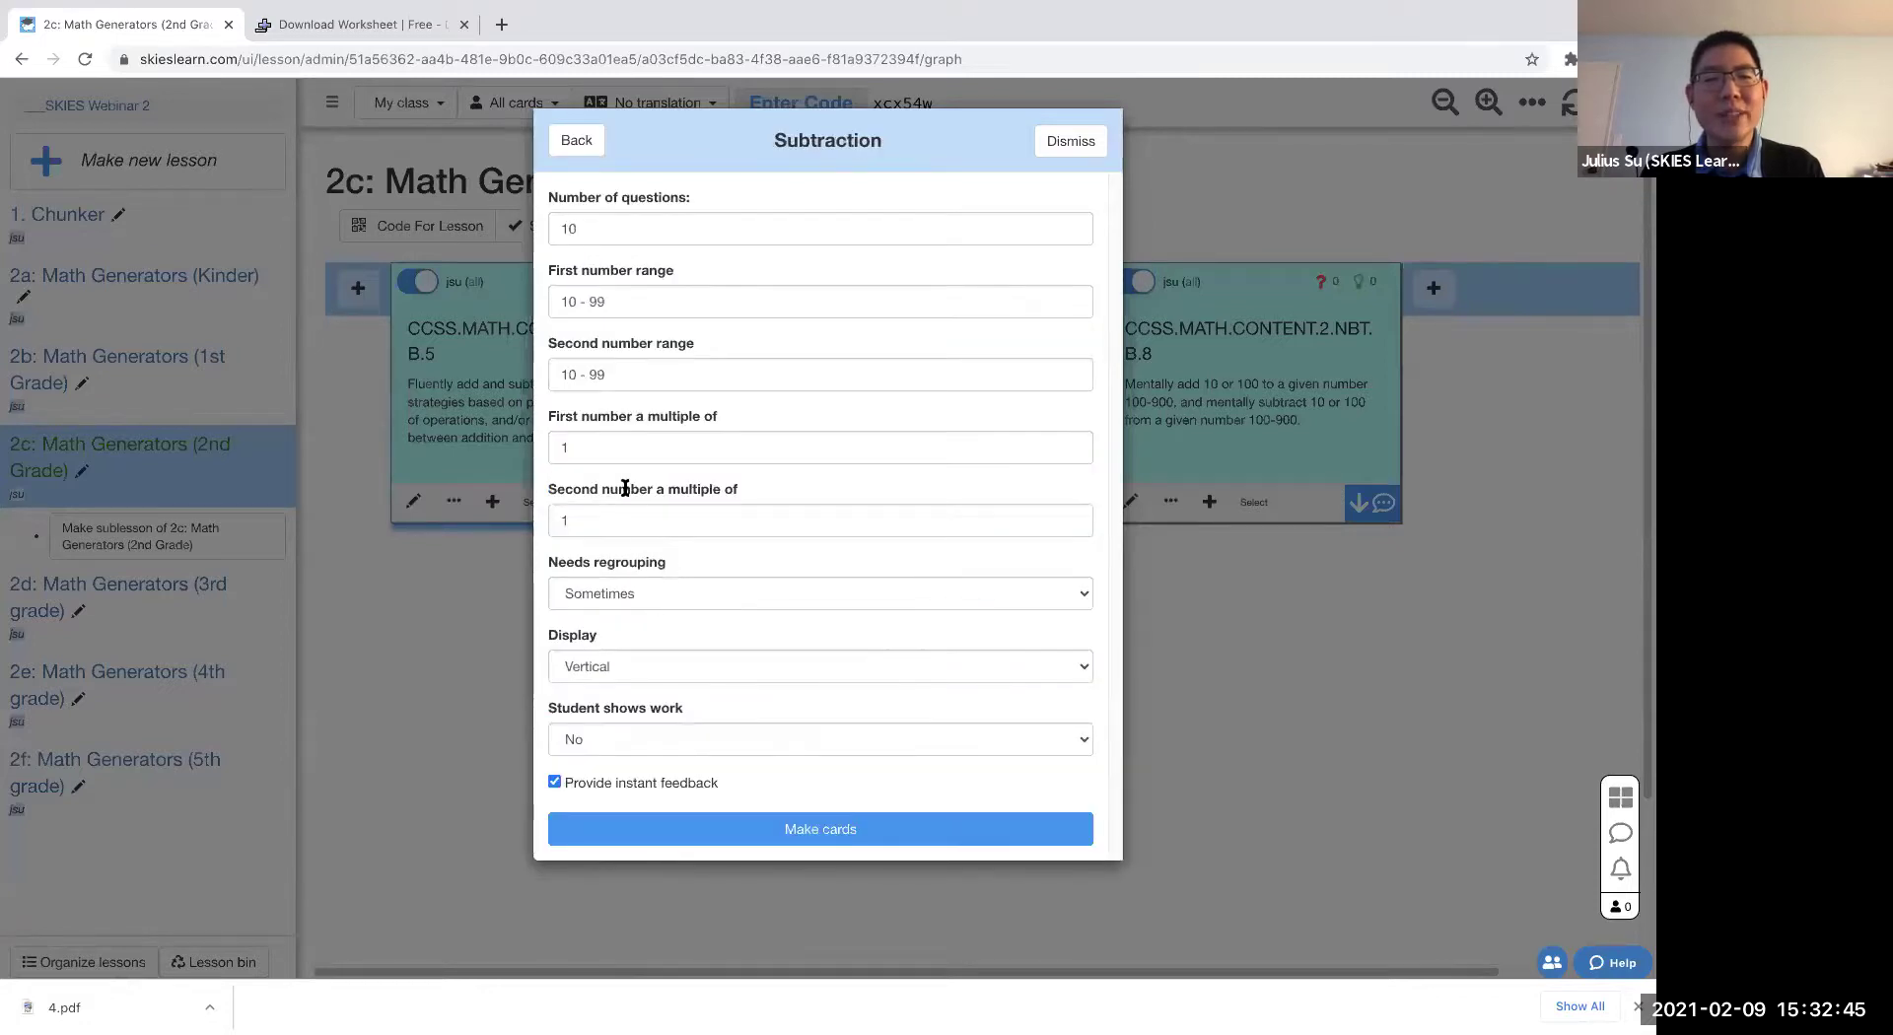
- Generate 5 subtraction questions with Needs regrouping set to No
triple_click(643, 301)
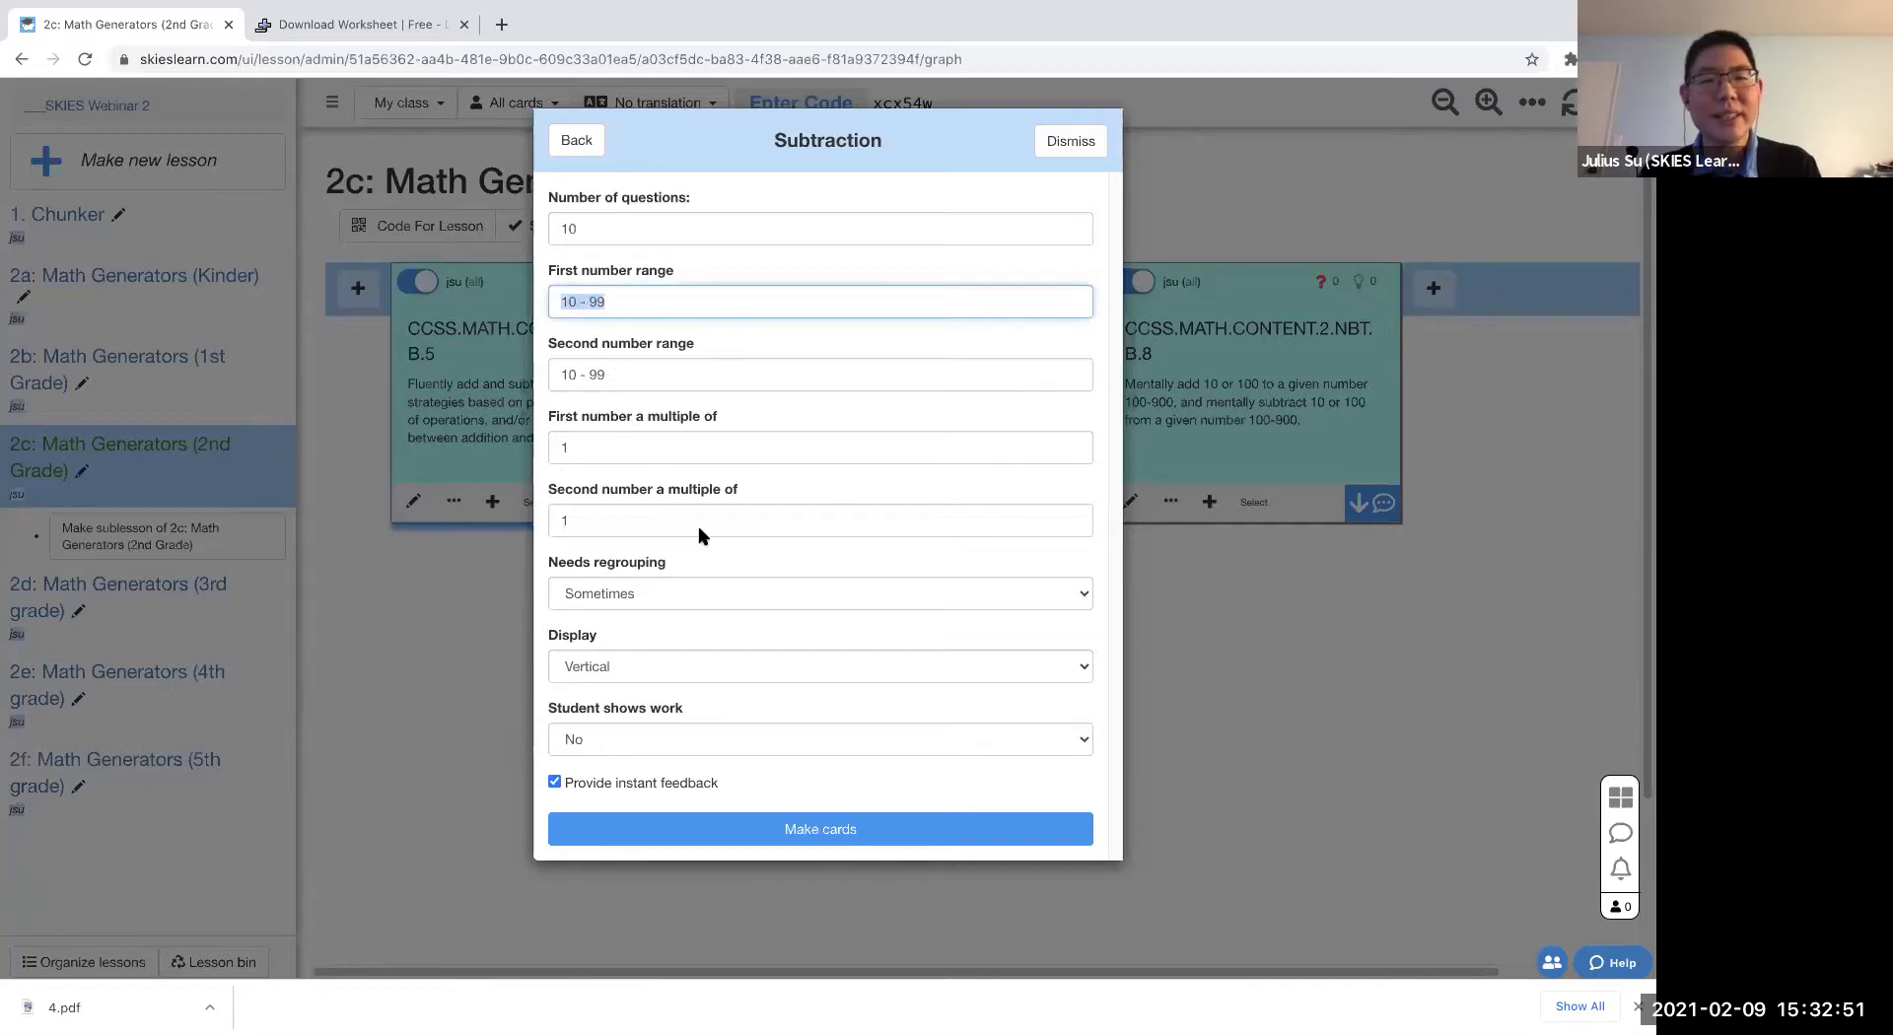
click(759, 596)
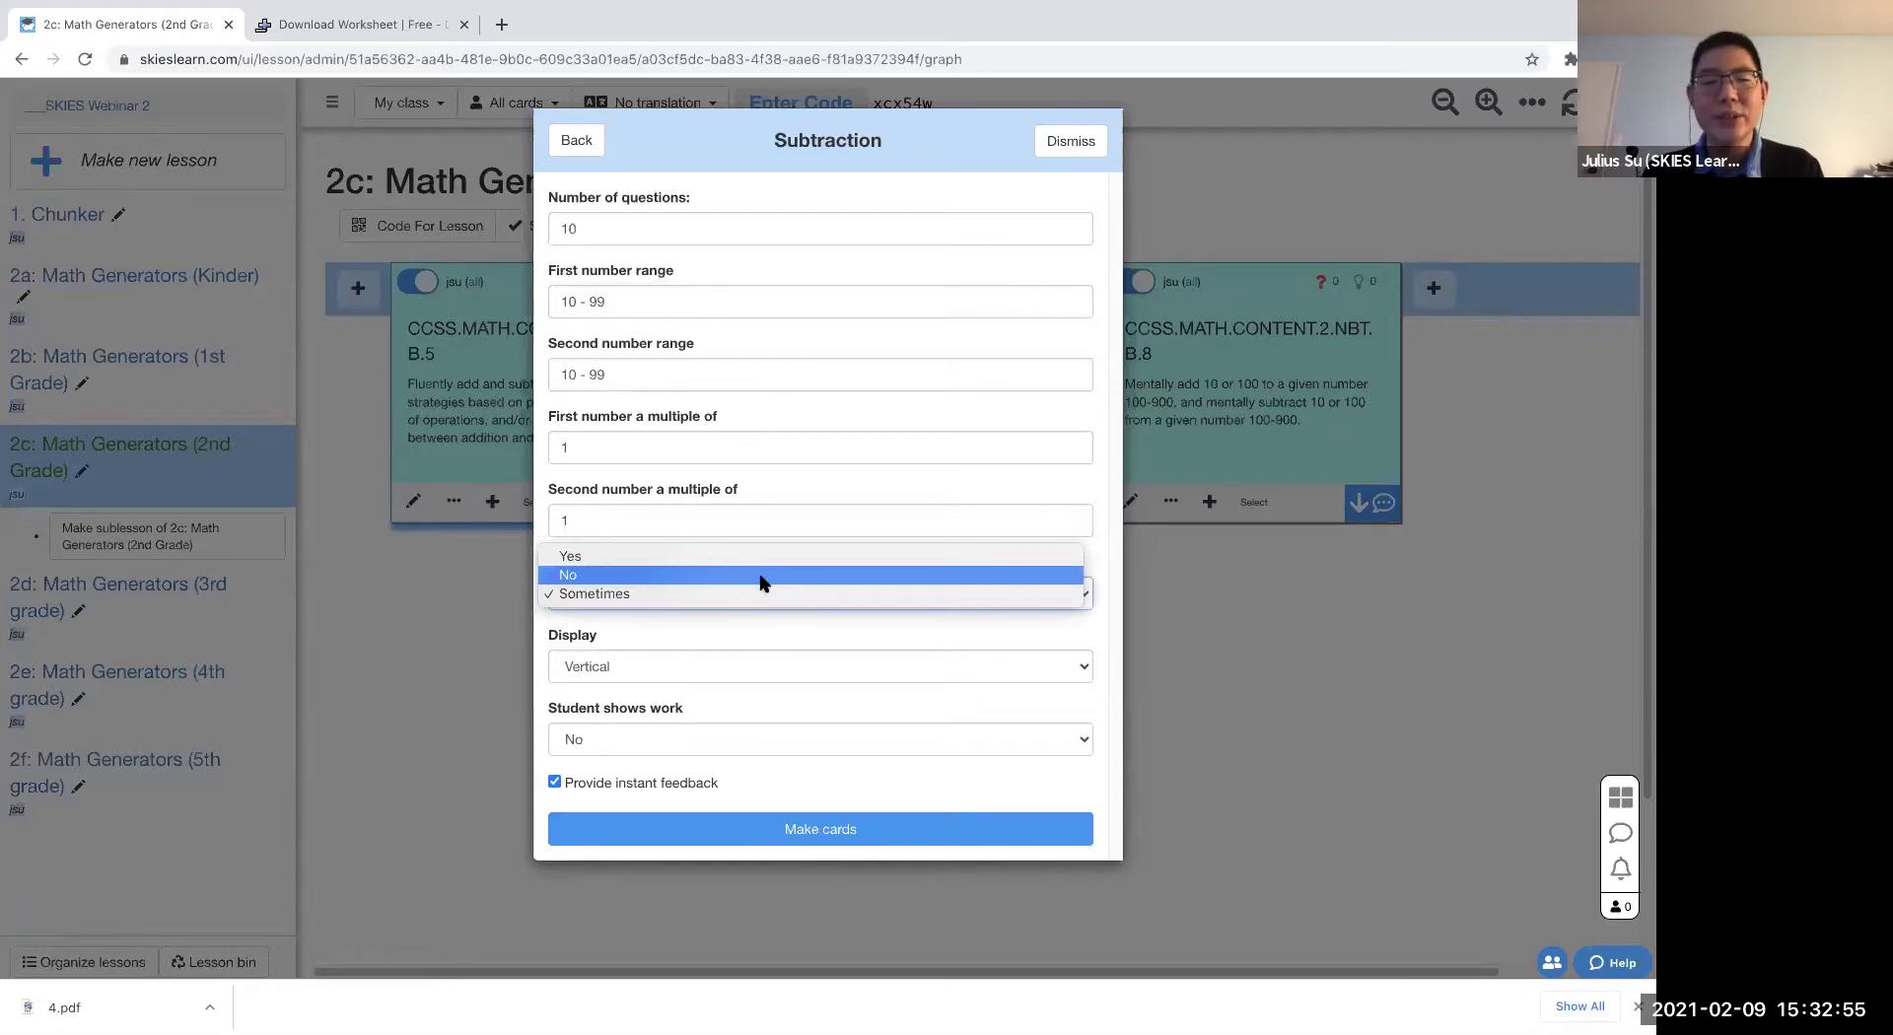
click(761, 575)
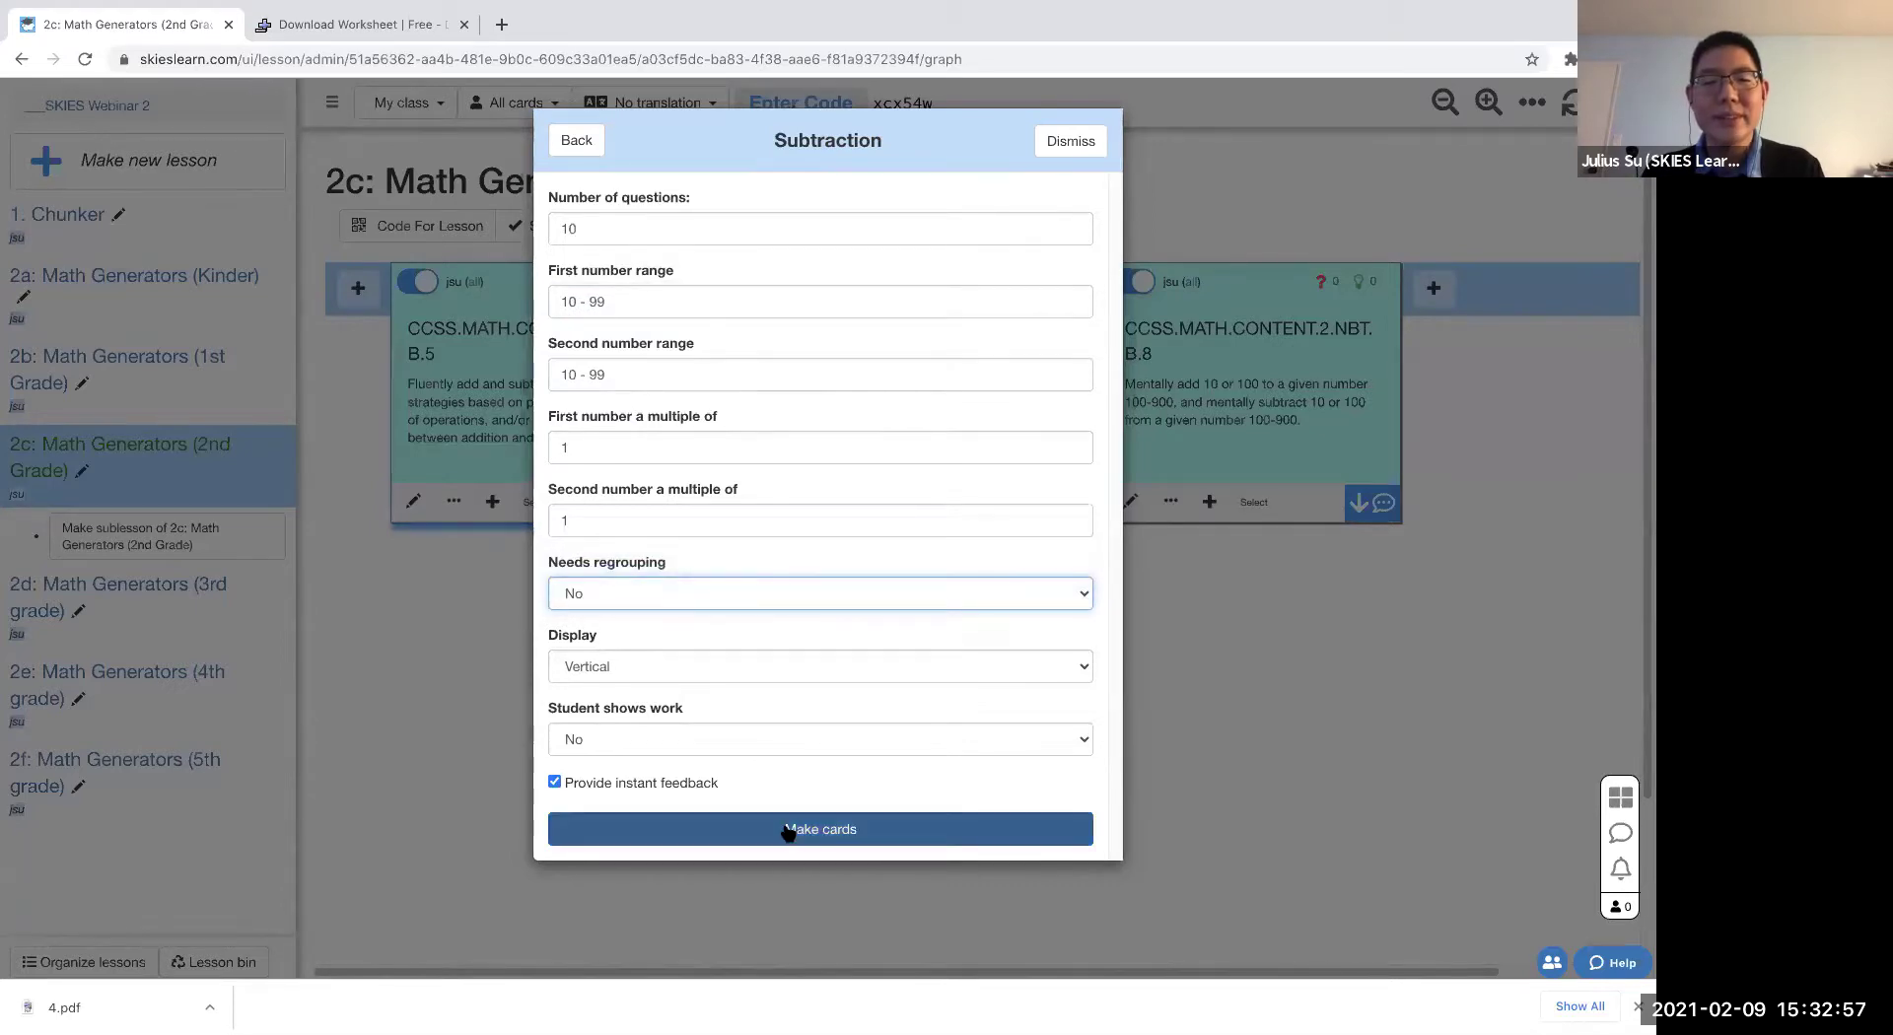
click(572, 229)
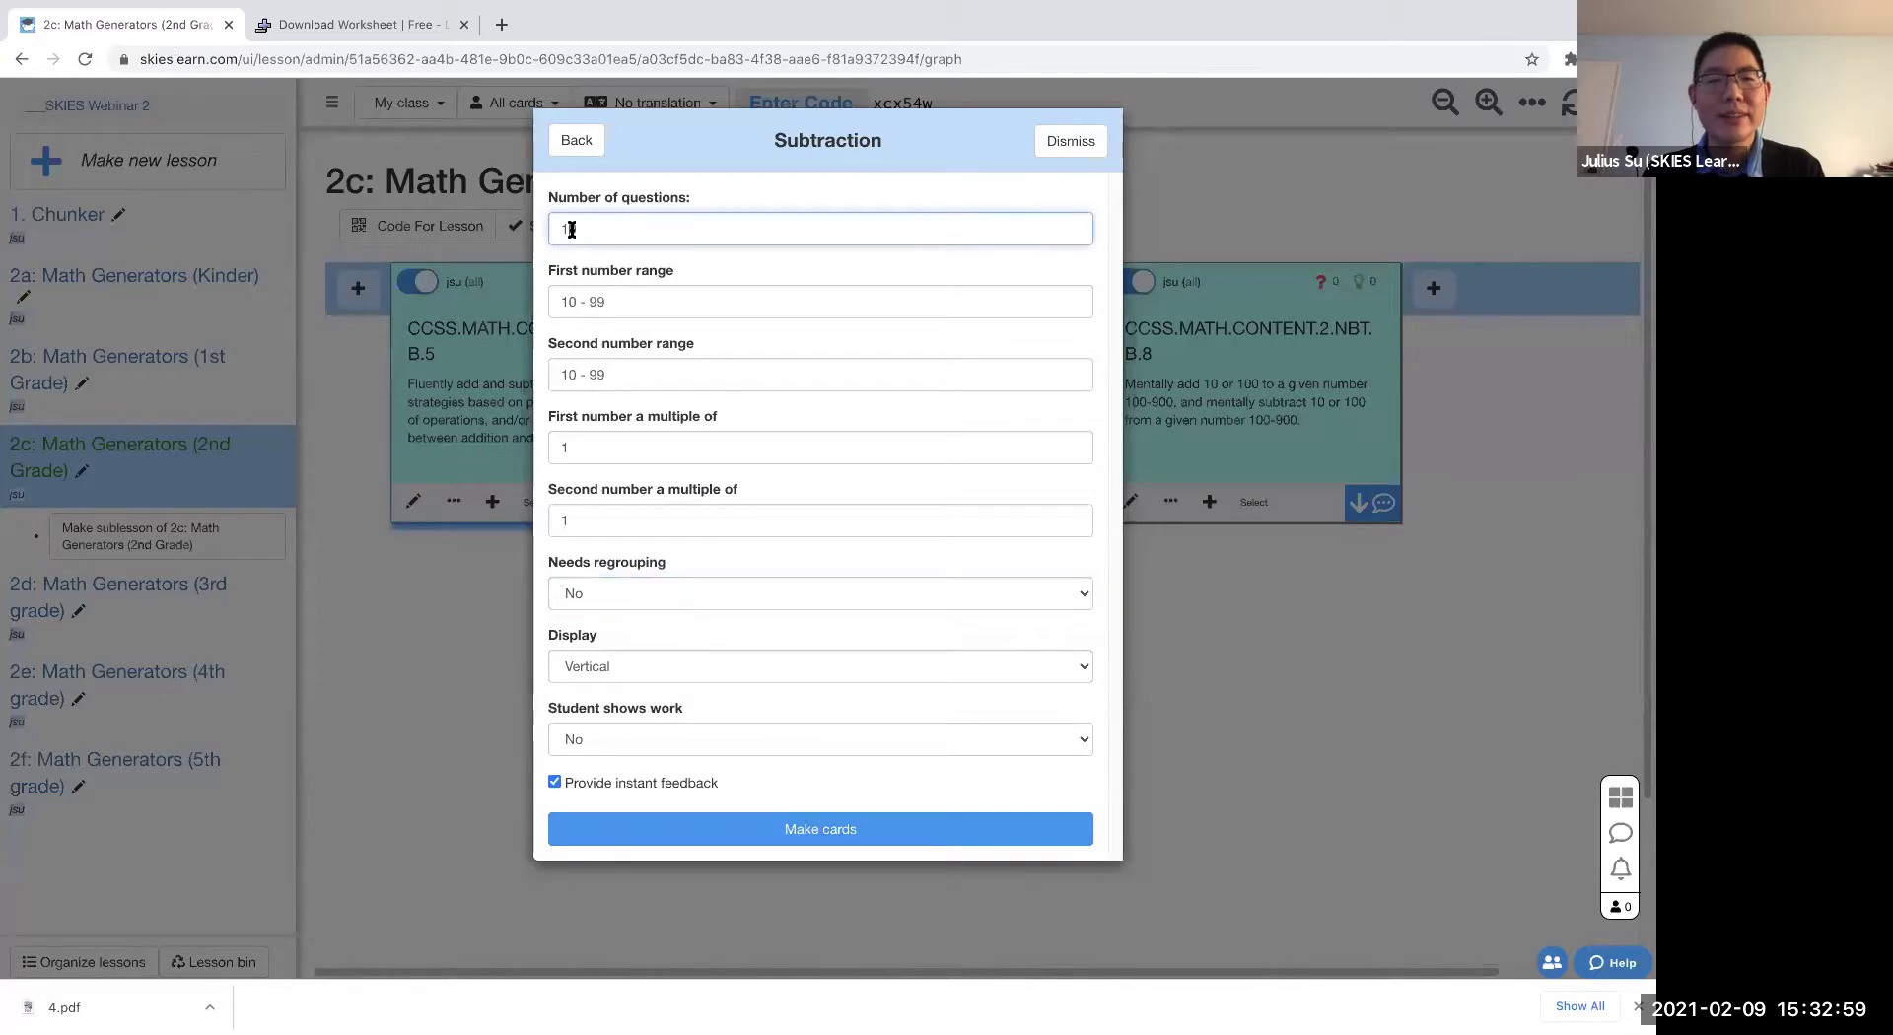
text(5)
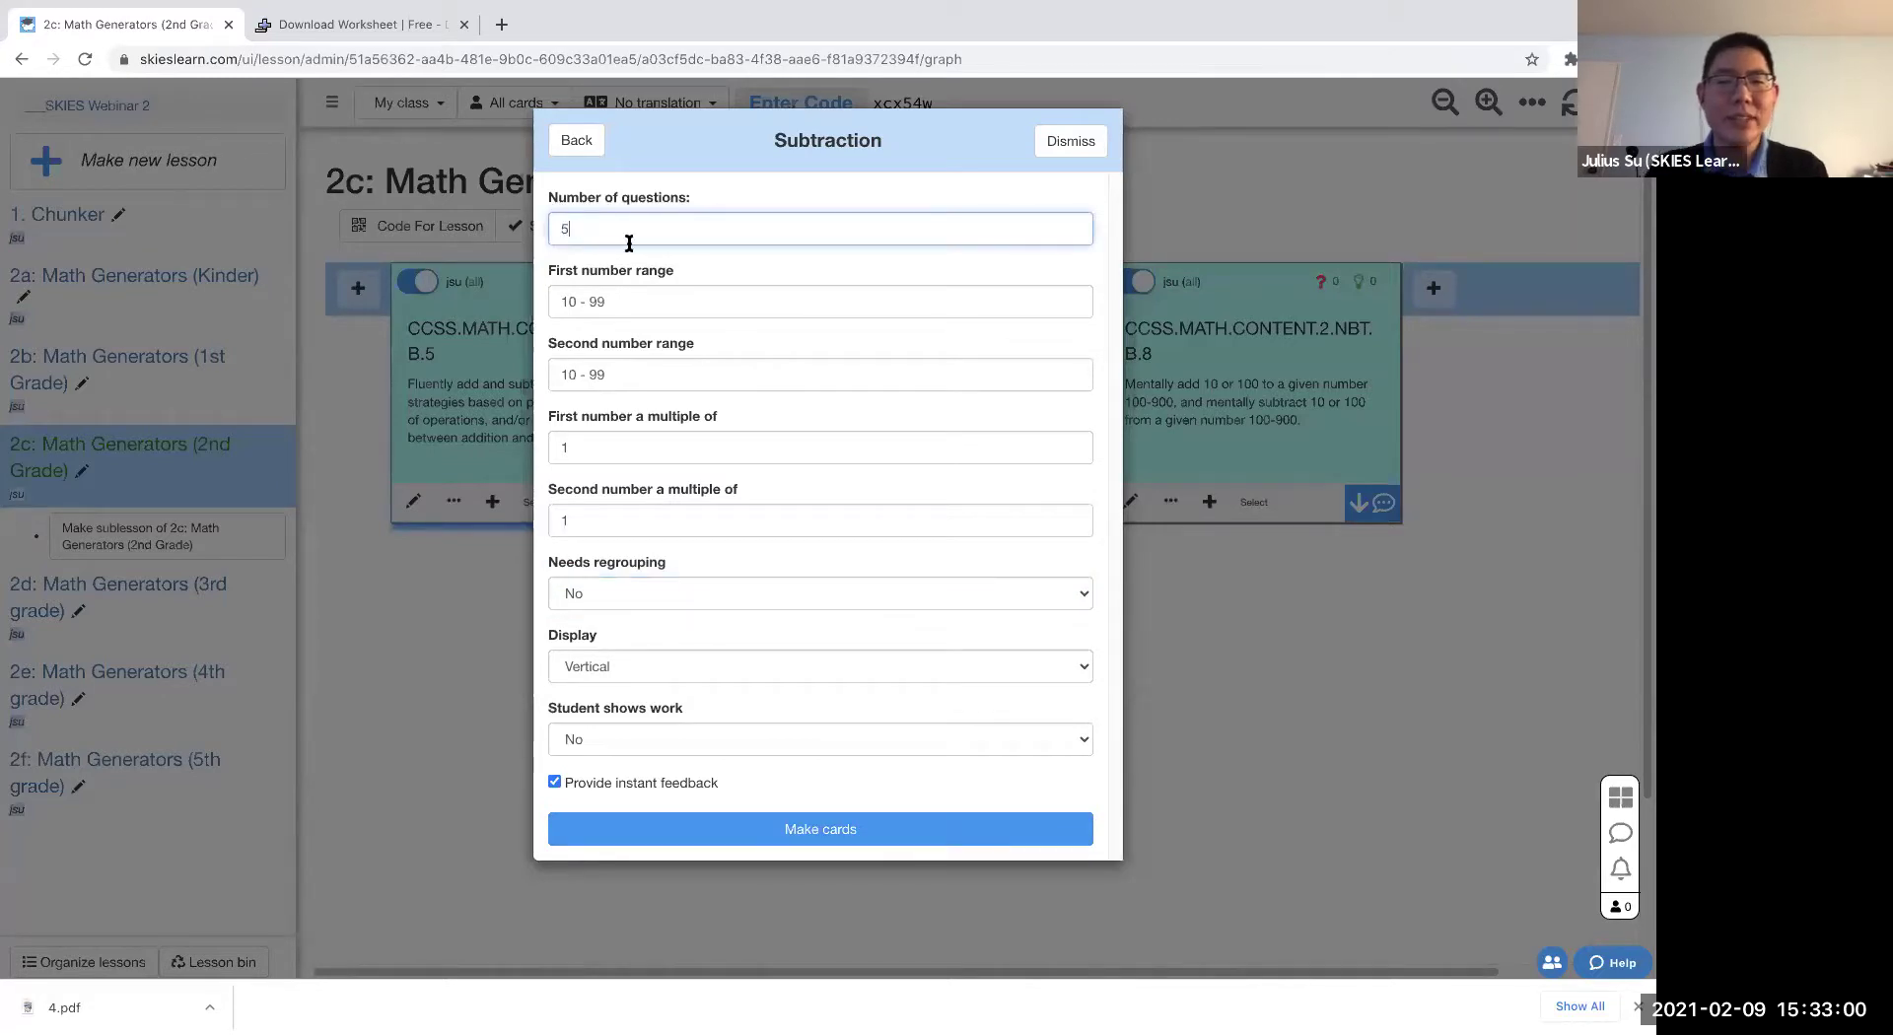
click(932, 826)
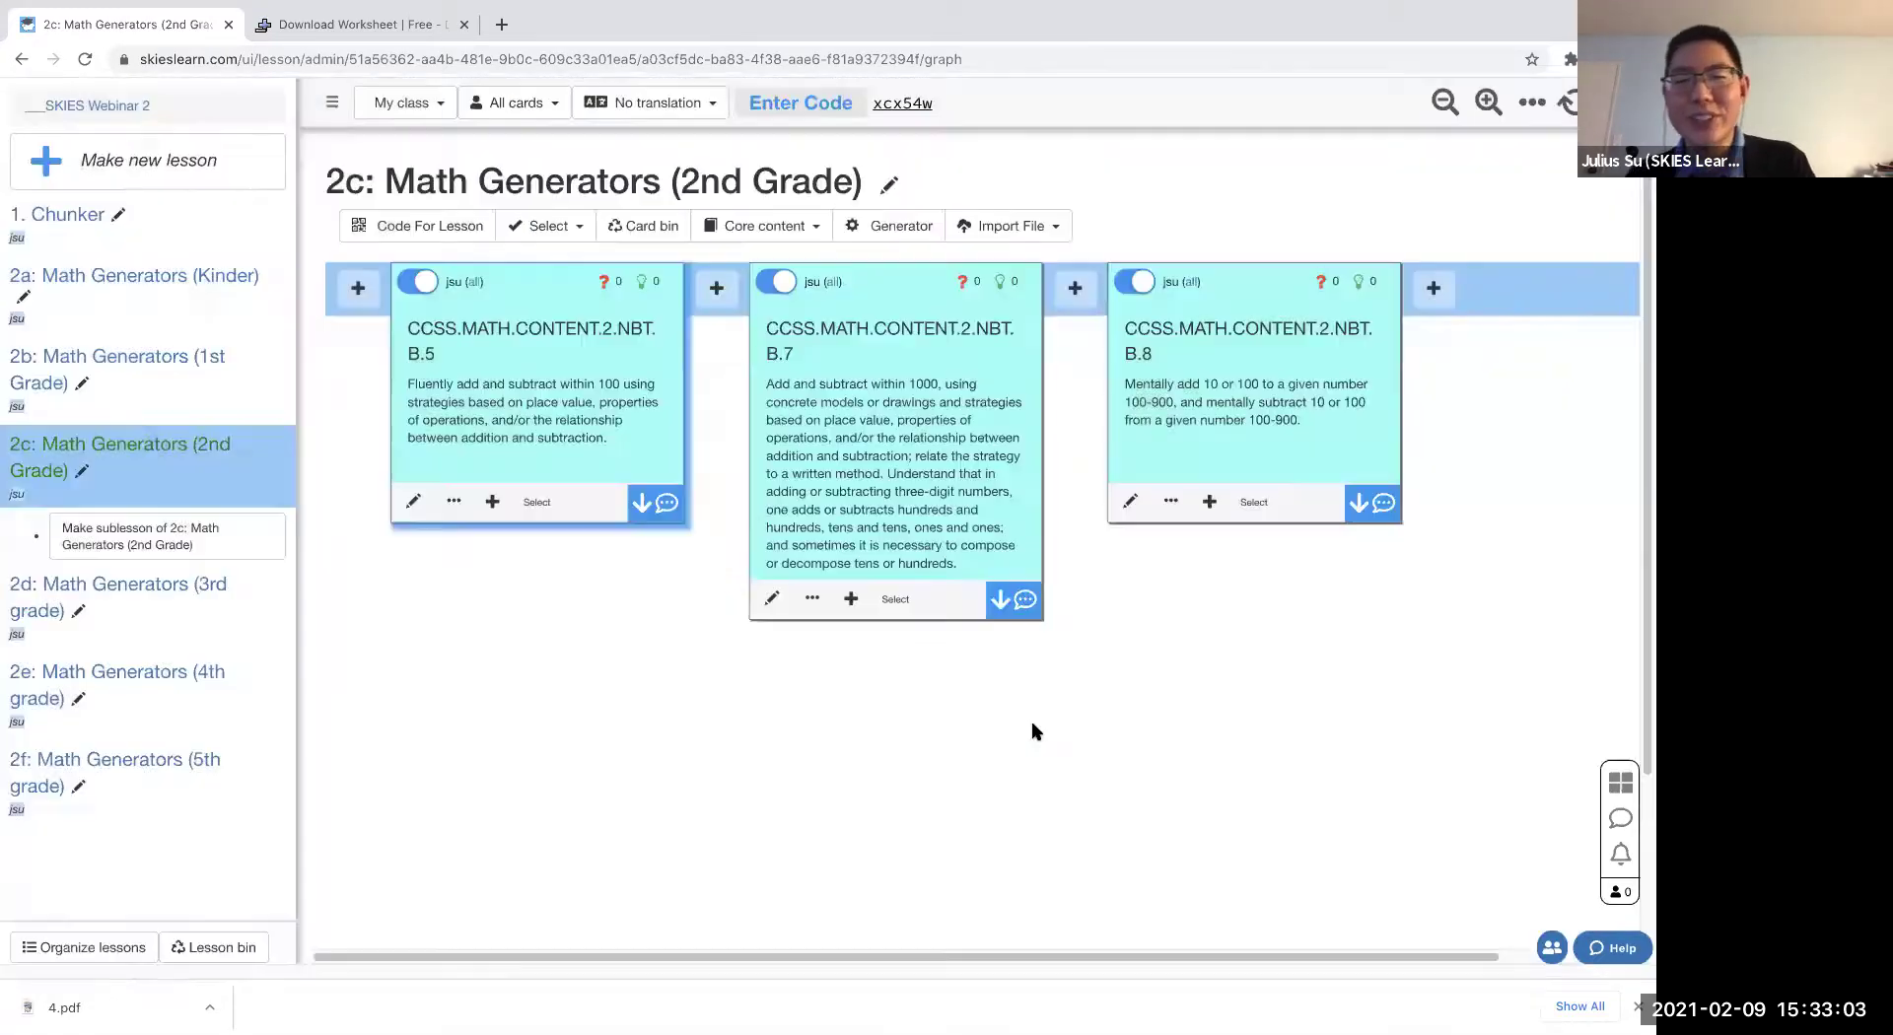
- Delete the 40 − 10, 20 − 10, 92 − 11, 47 − 43 and 74 − 23 cards
drag(739, 634, 1226, 576)
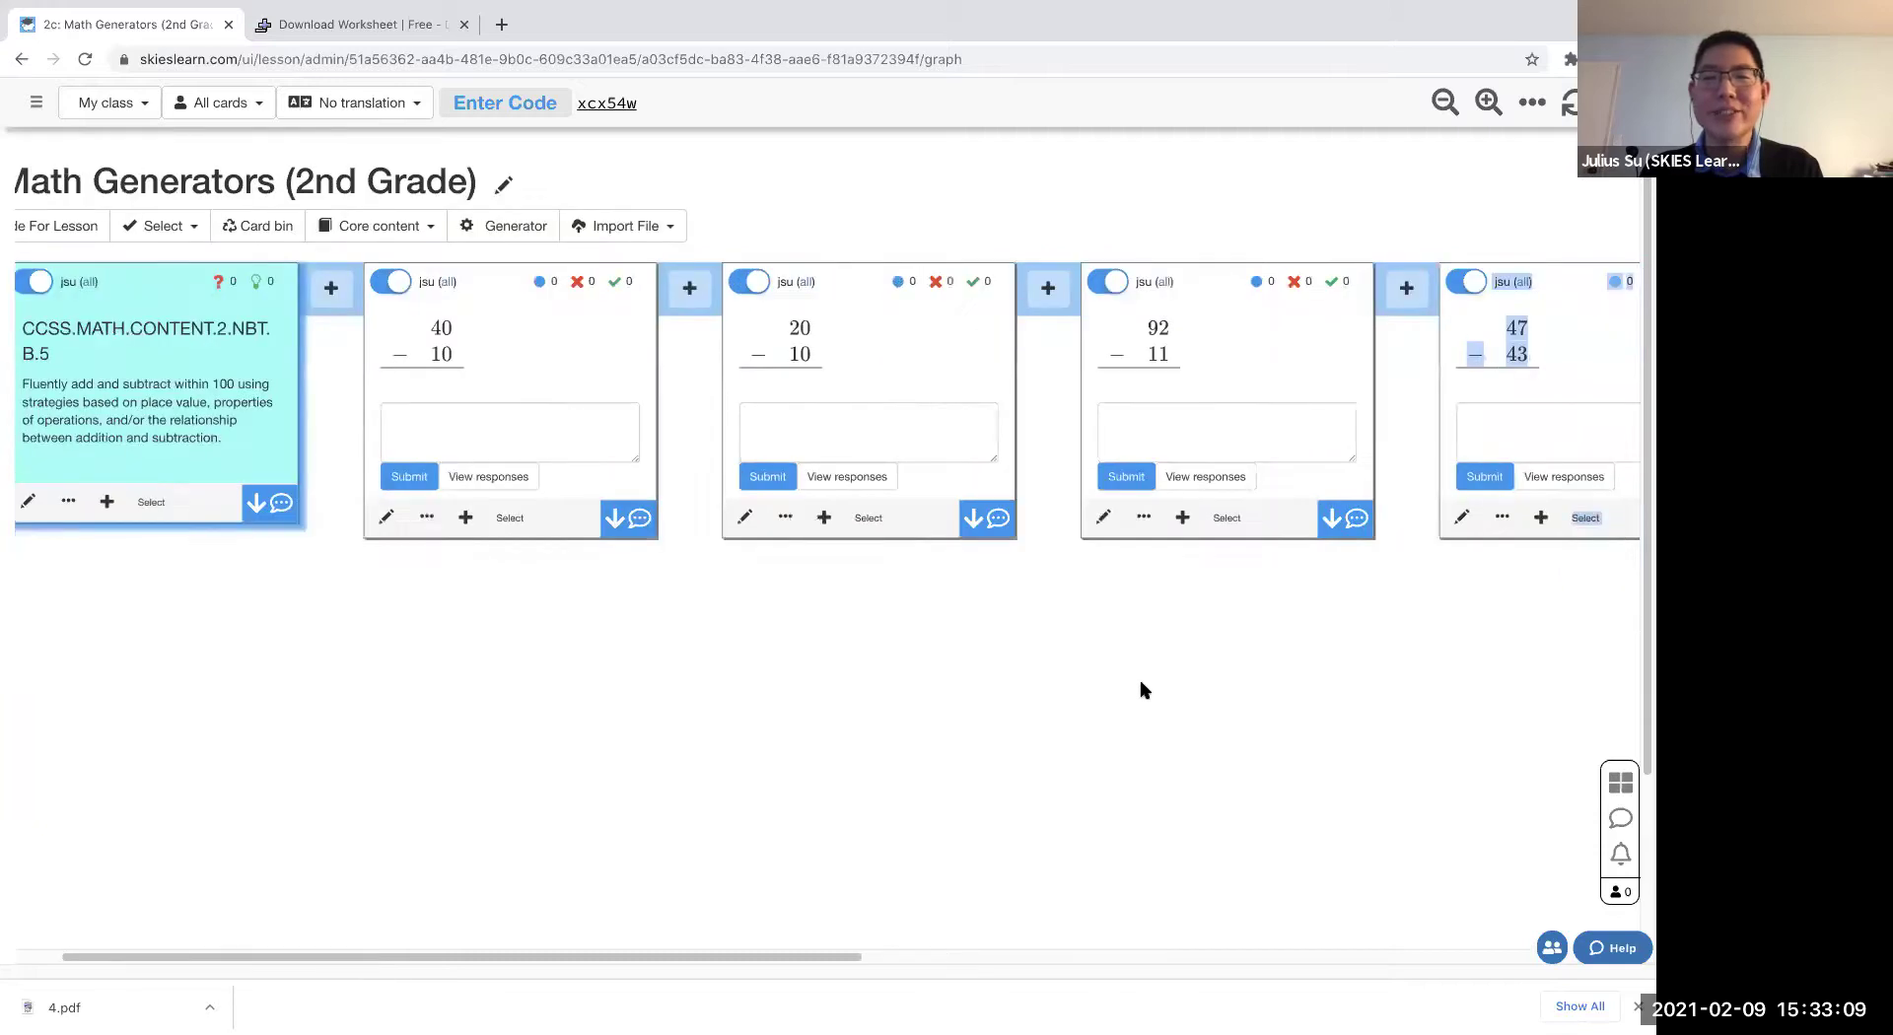
click(339, 517)
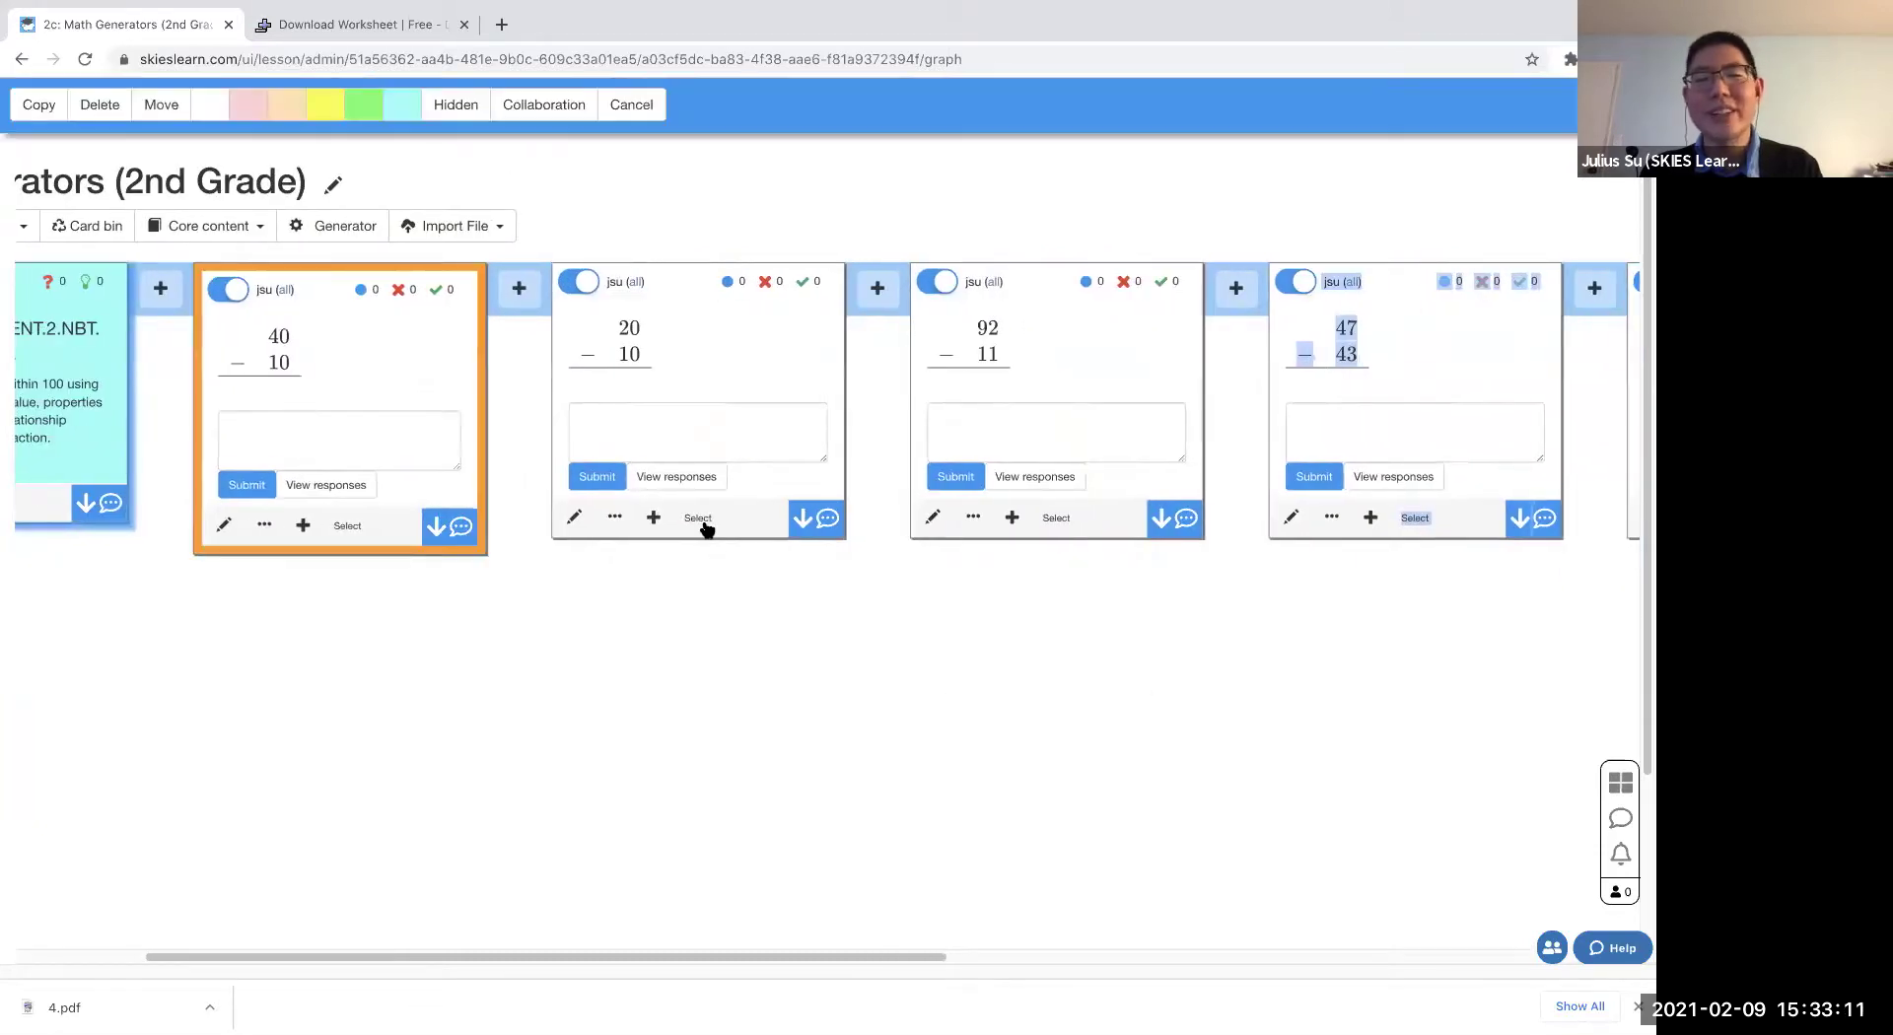
click(697, 517)
click(1055, 517)
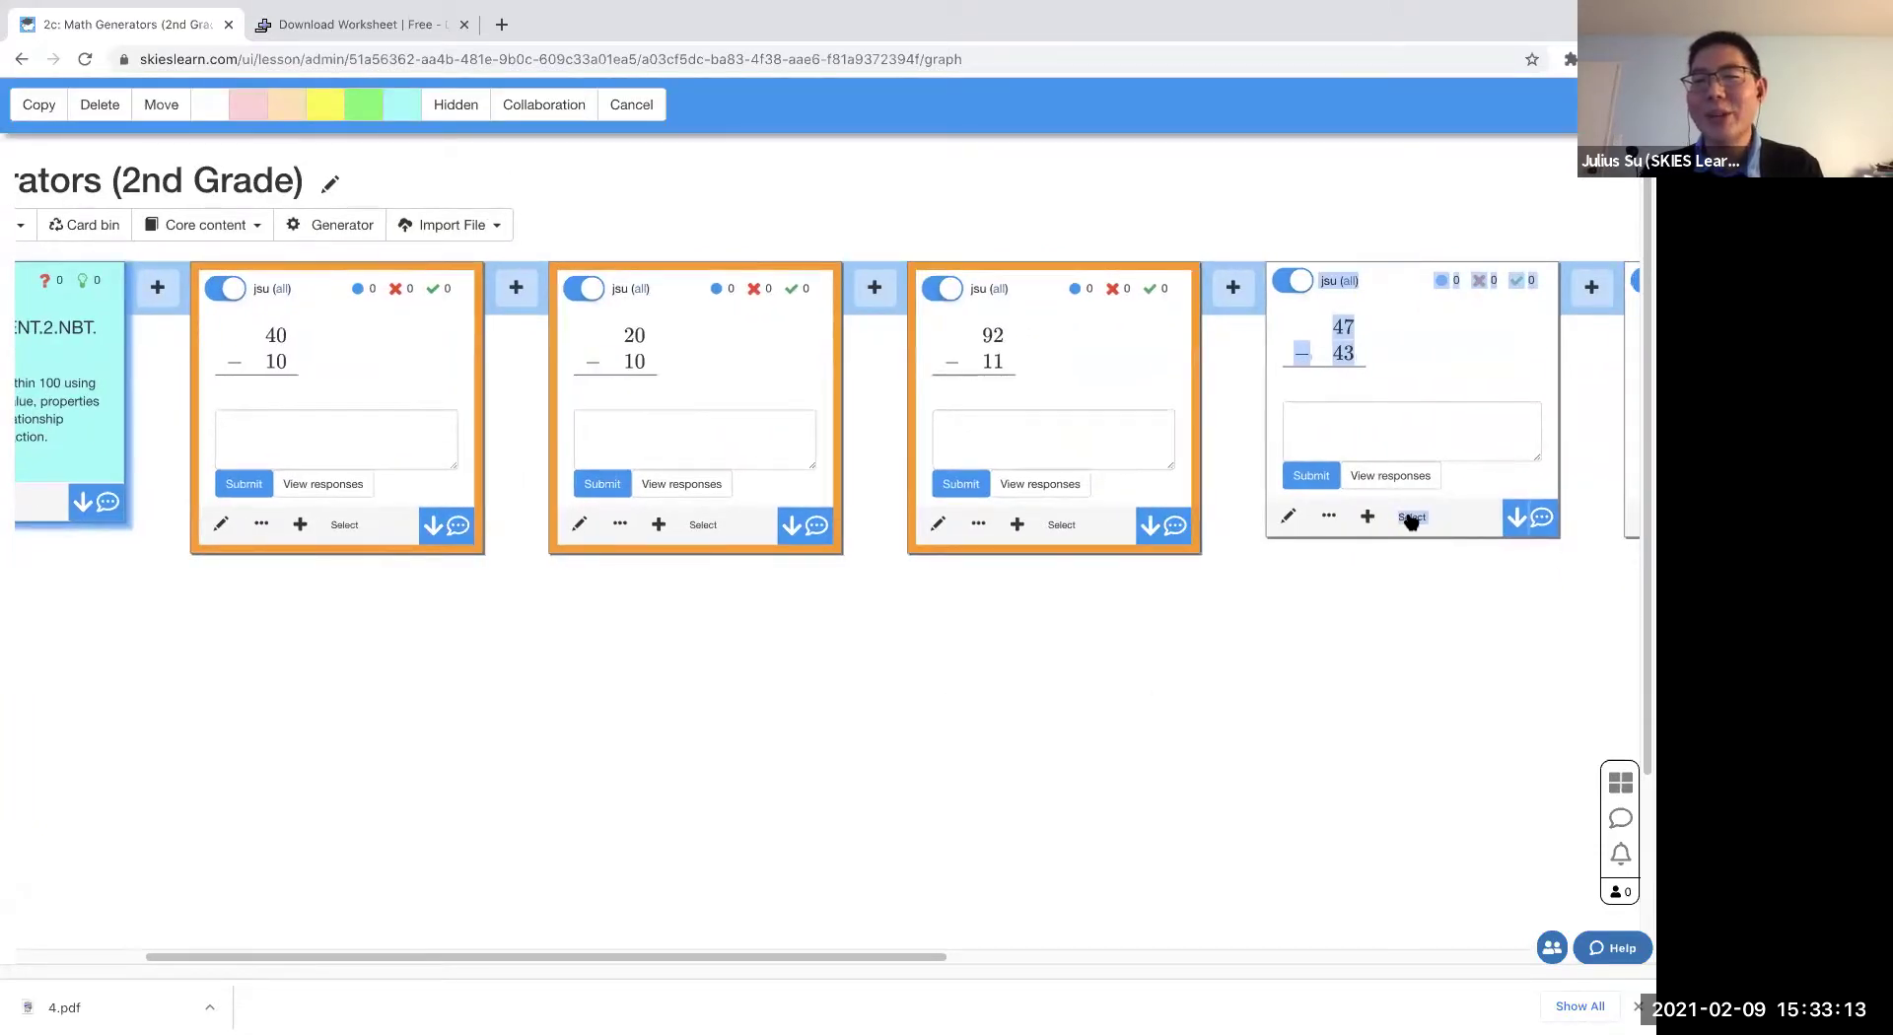
click(1412, 517)
scroll(1074, 641, right, 3)
click(1493, 525)
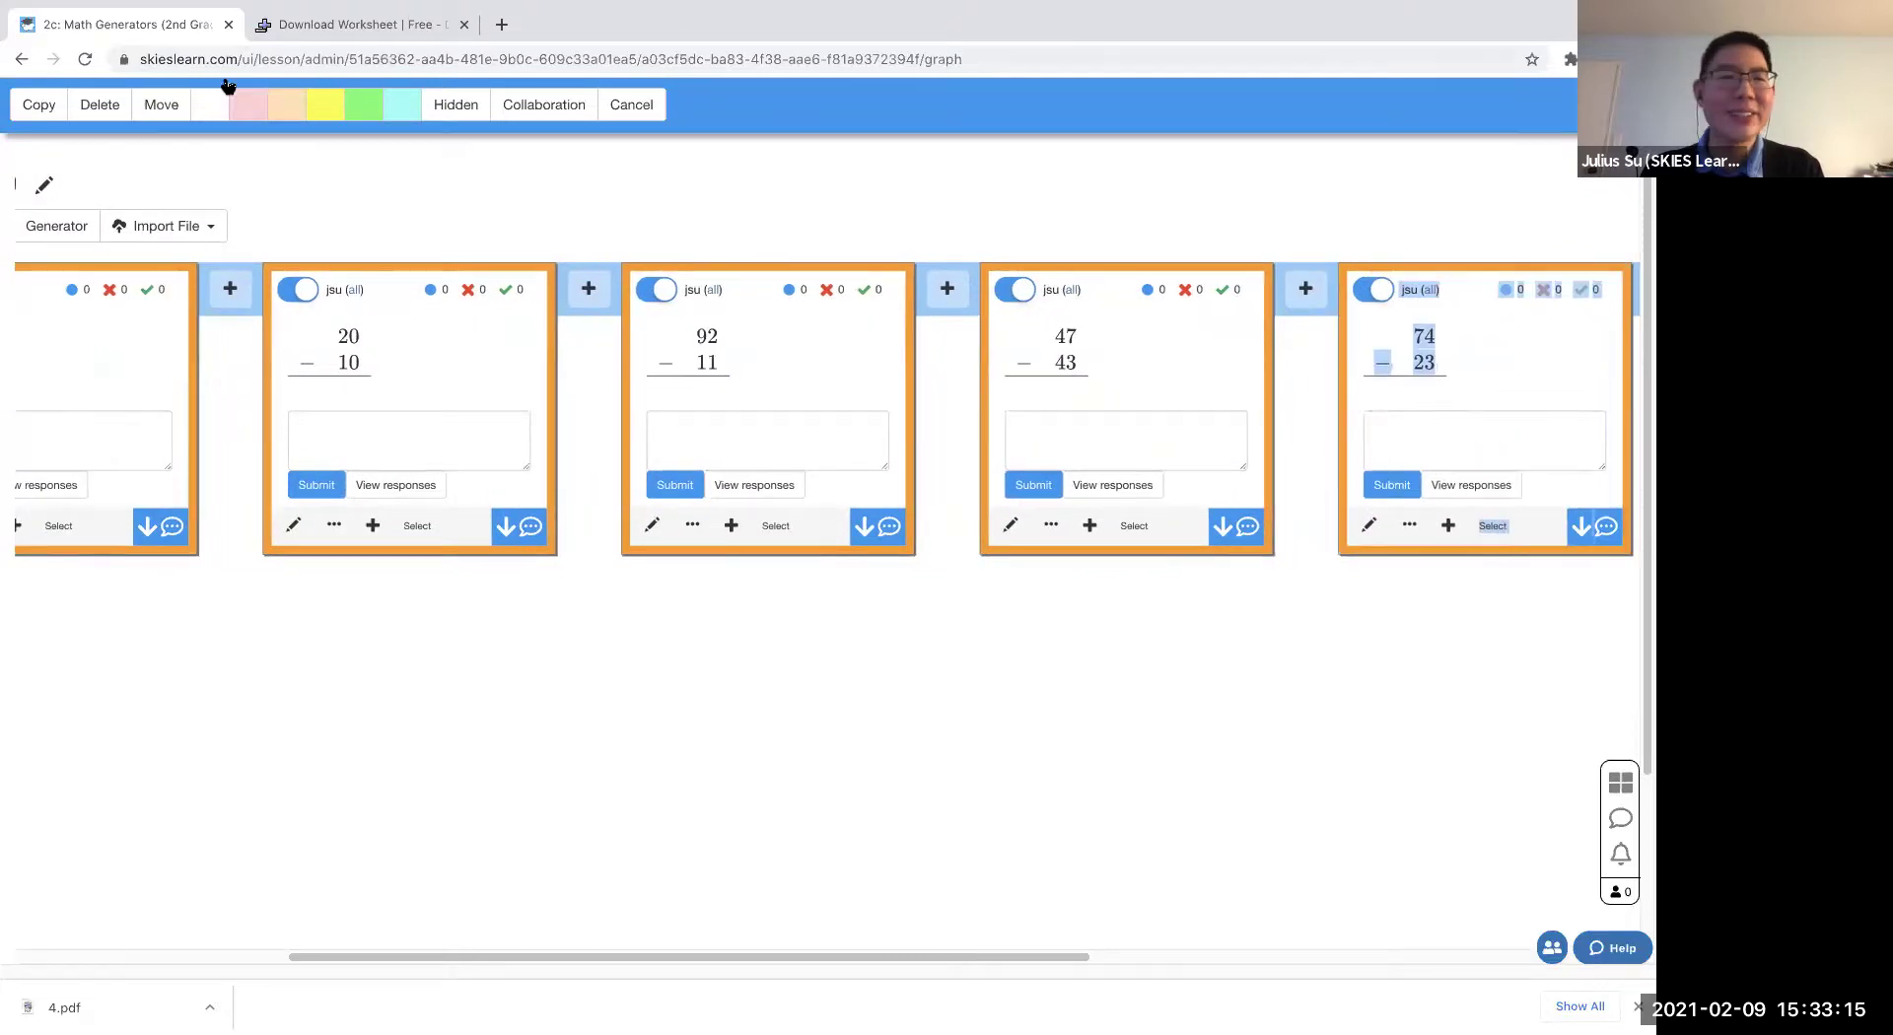
click(100, 104)
click(944, 281)
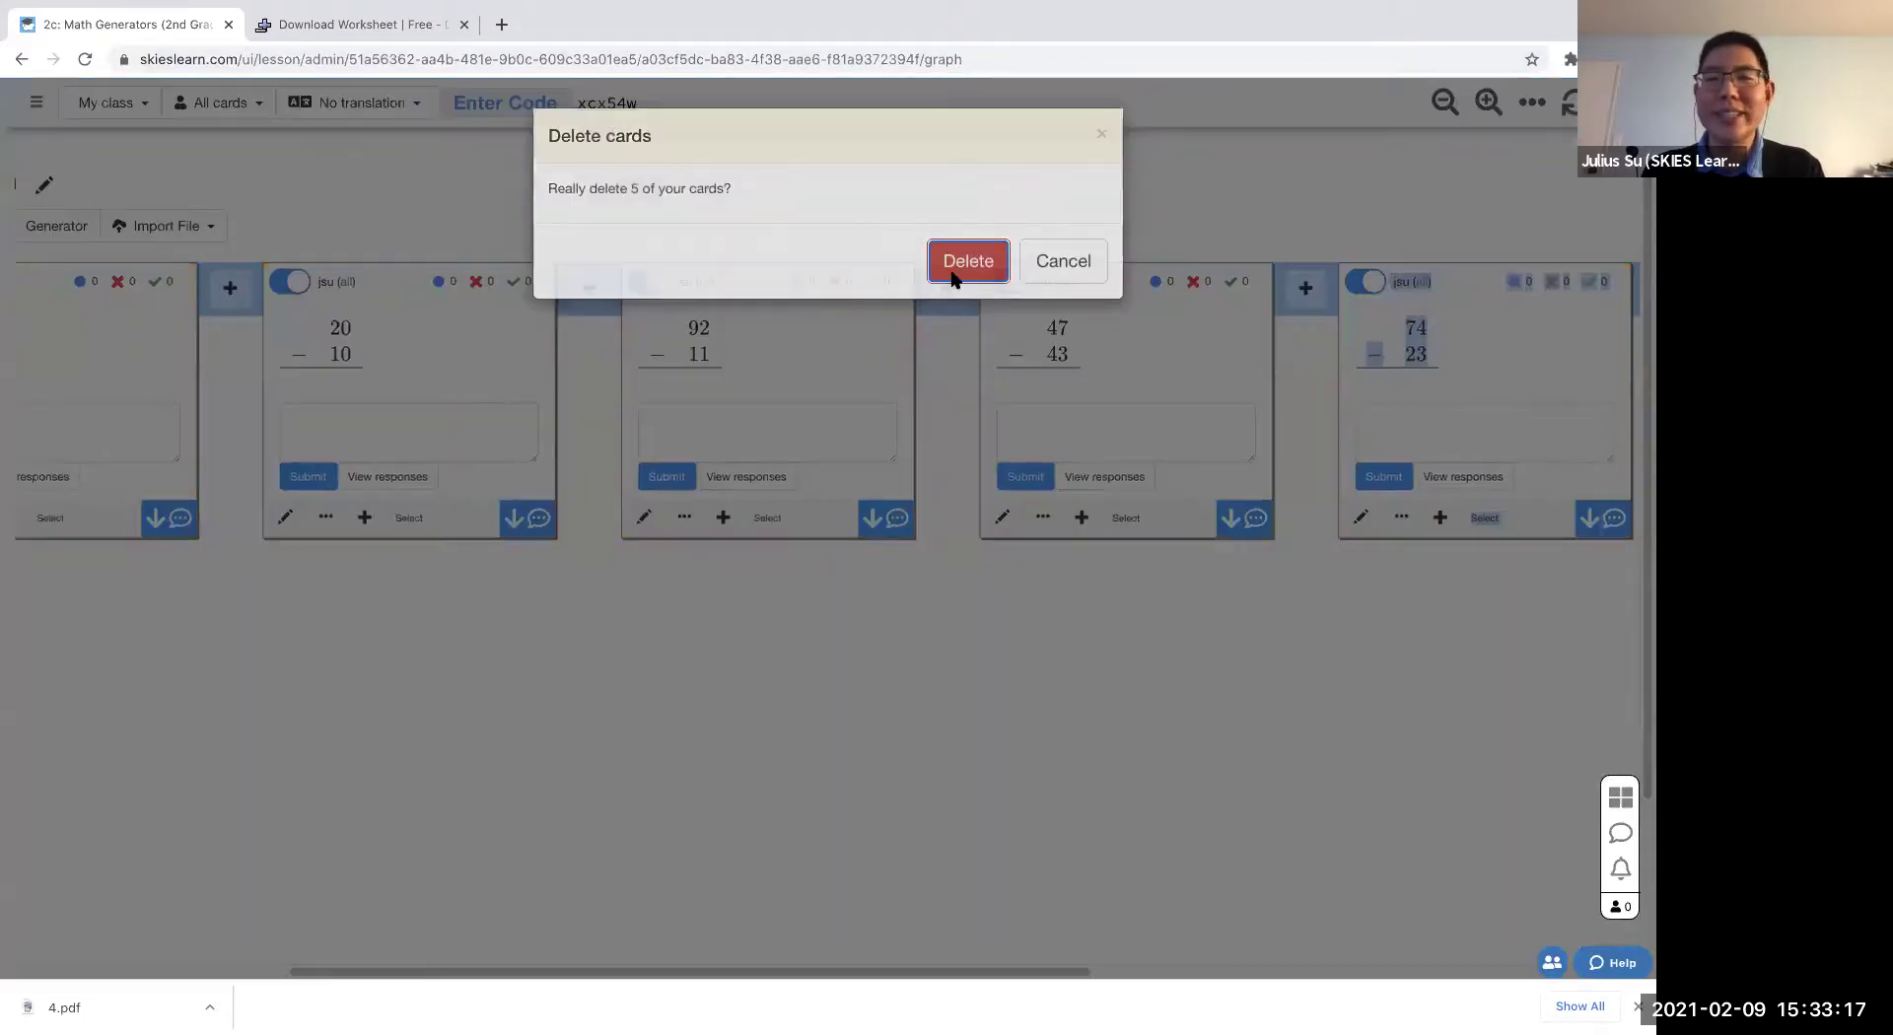
click(416, 293)
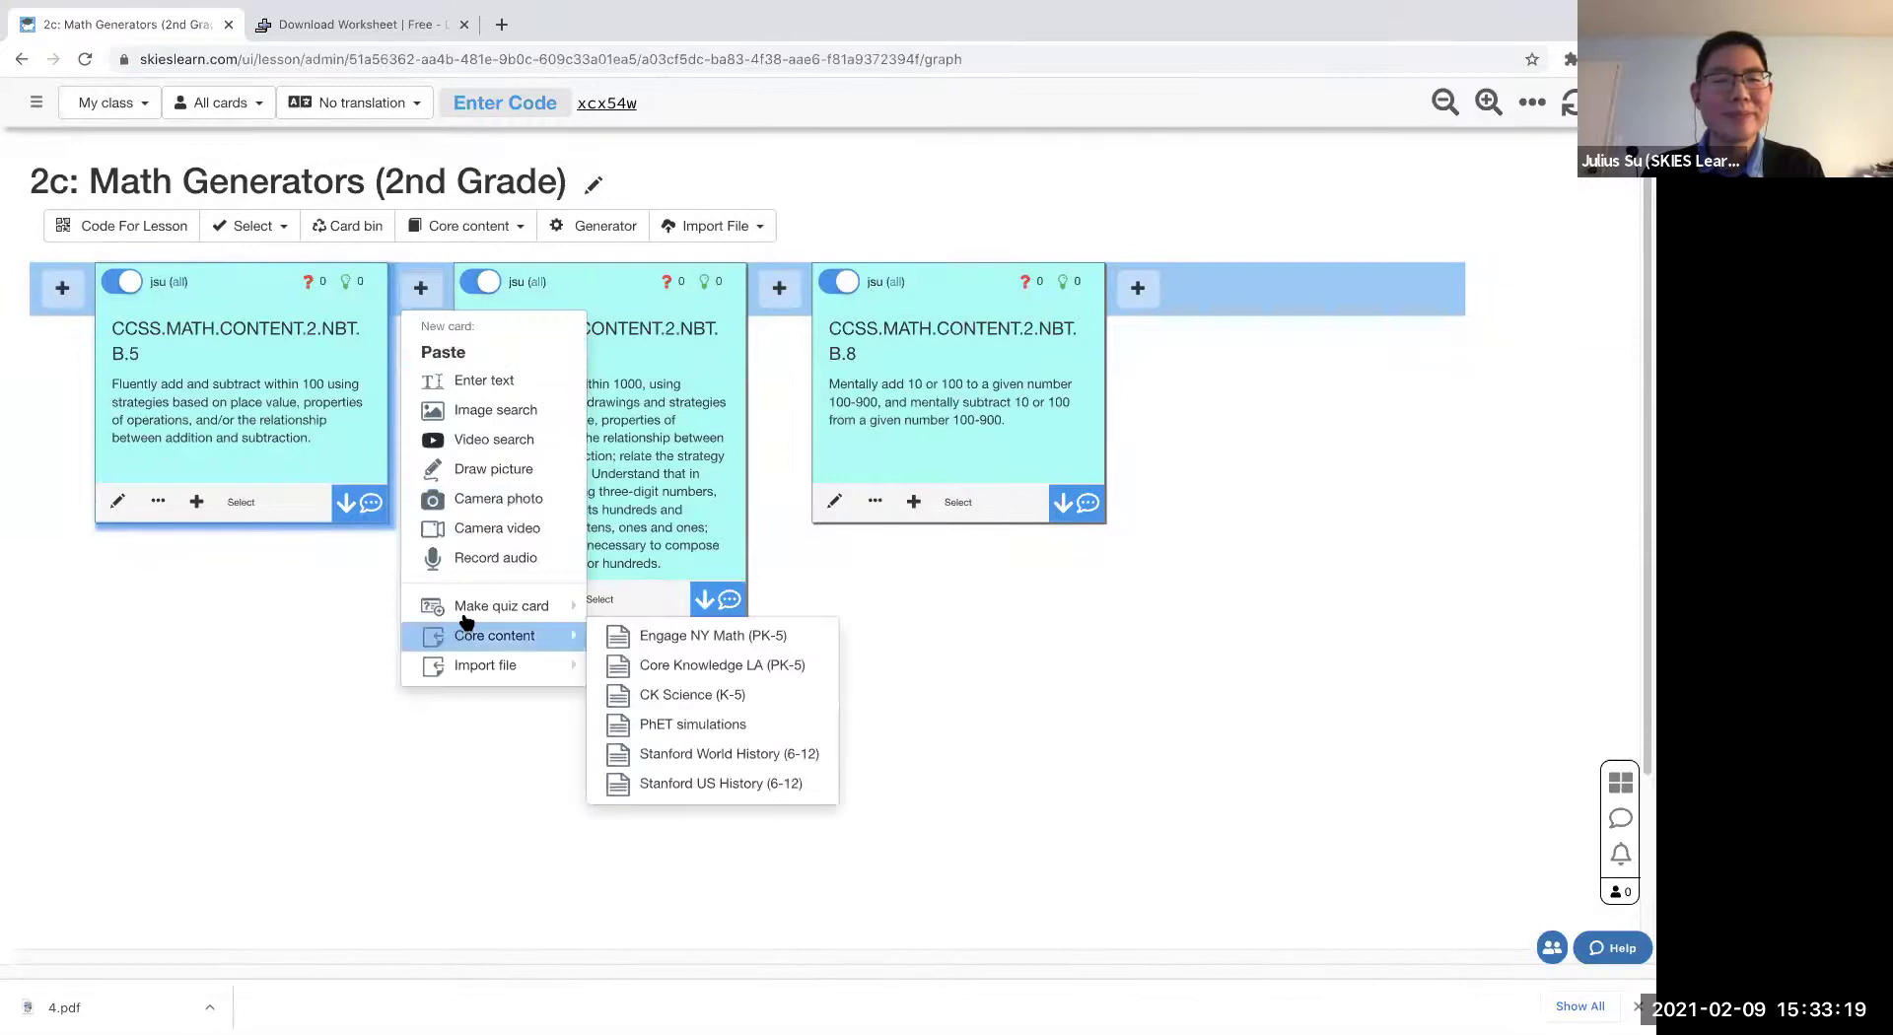
- Generate five subtraction cards with Needs regrouping Yes and Student shows work Yes
mouse_move(501, 605)
click(698, 784)
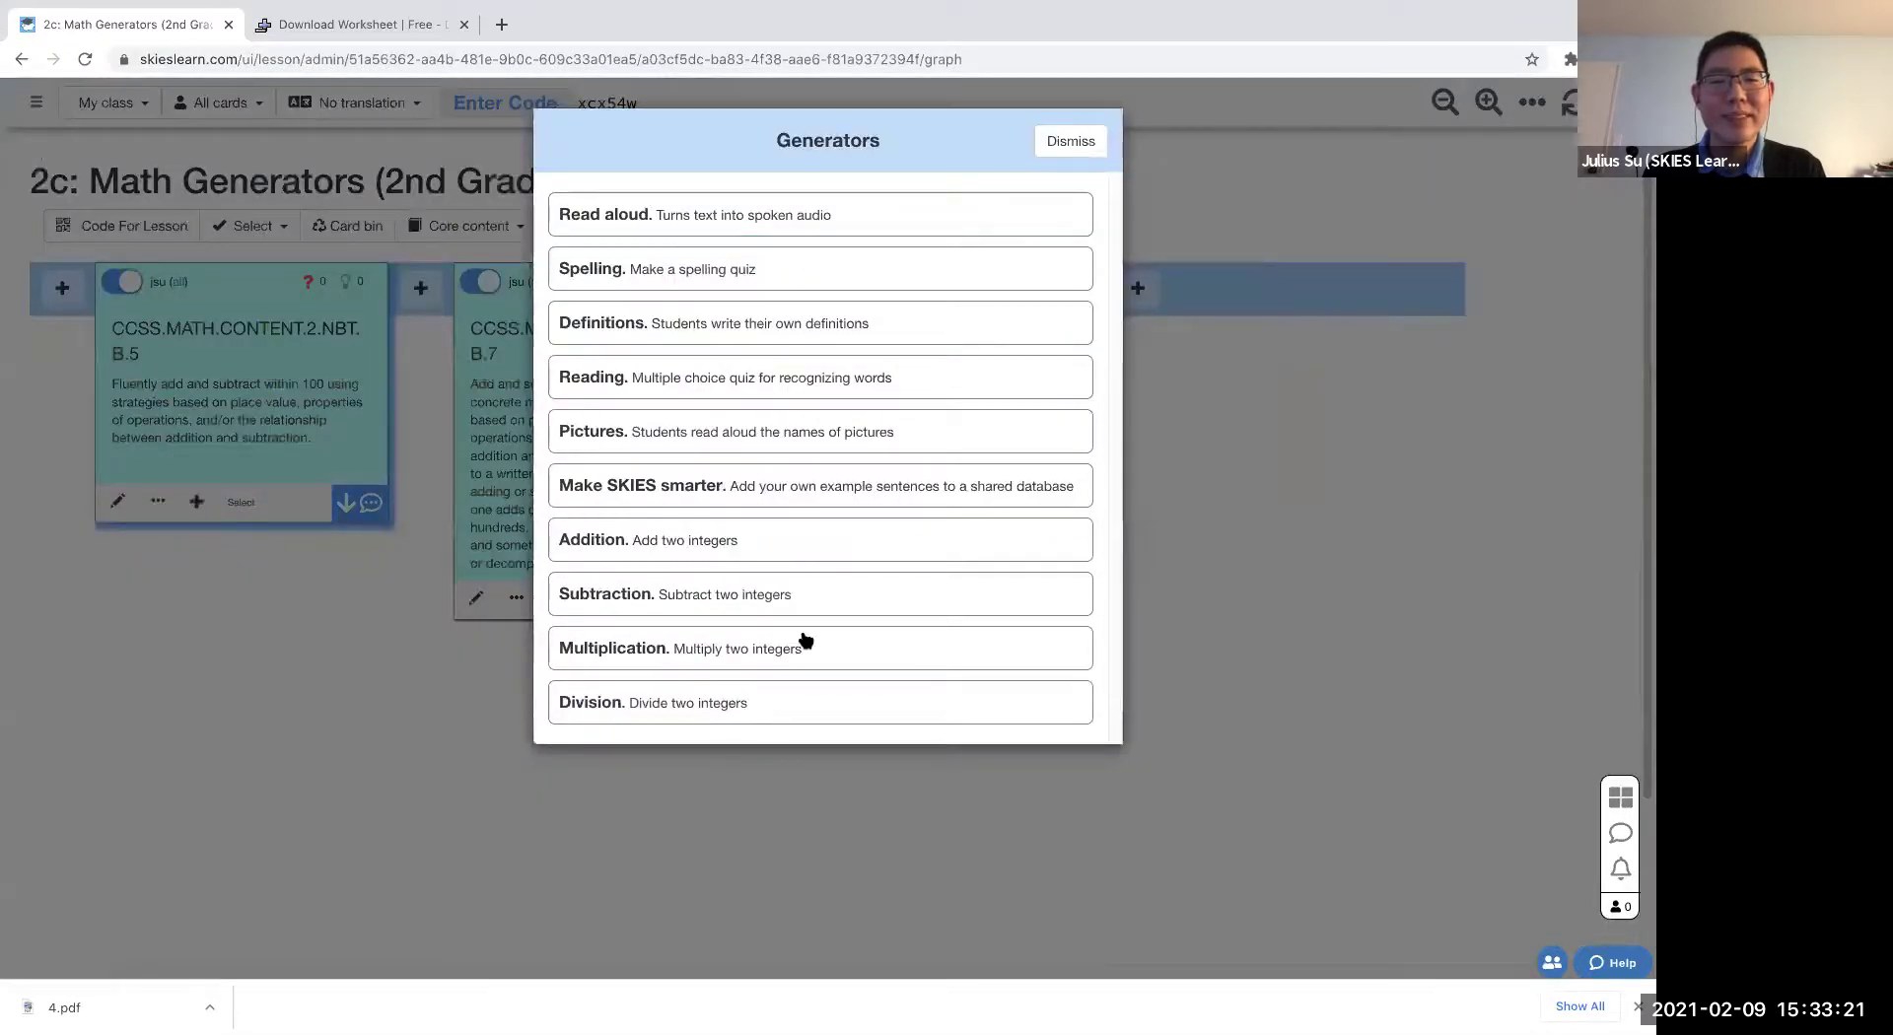
click(810, 598)
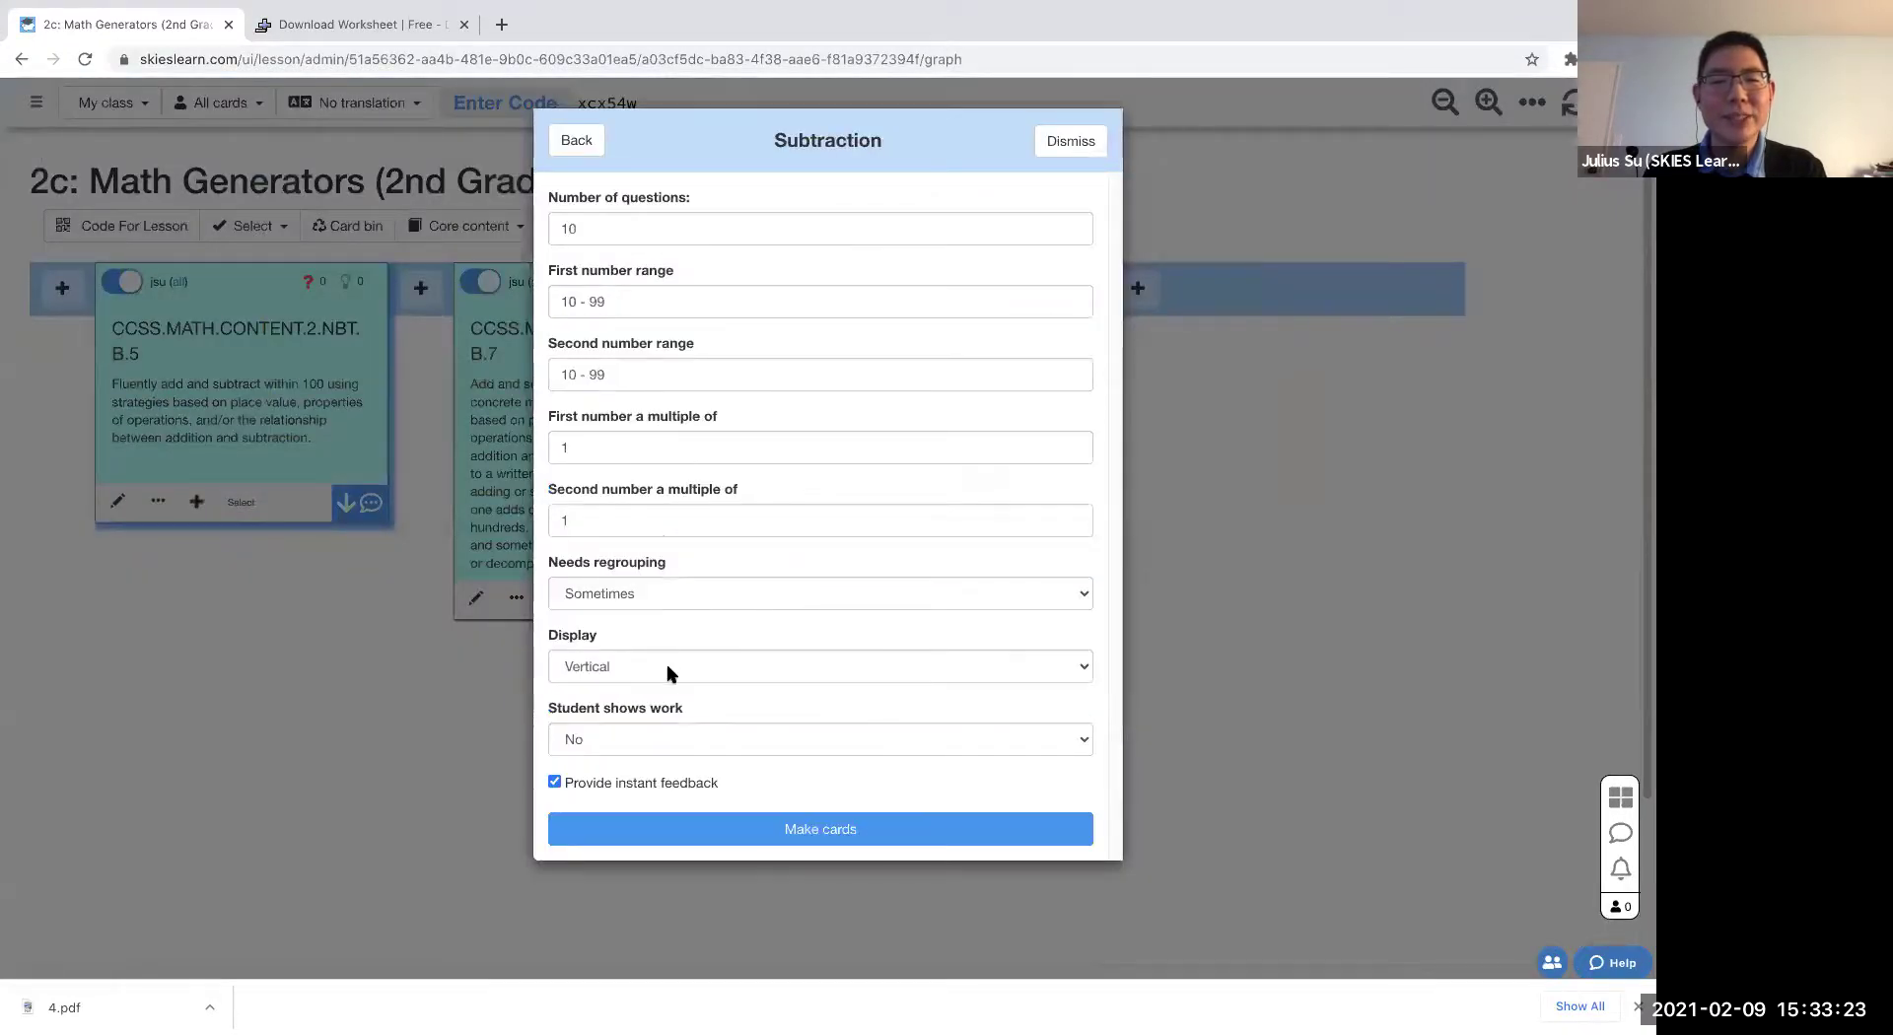
click(671, 594)
click(664, 553)
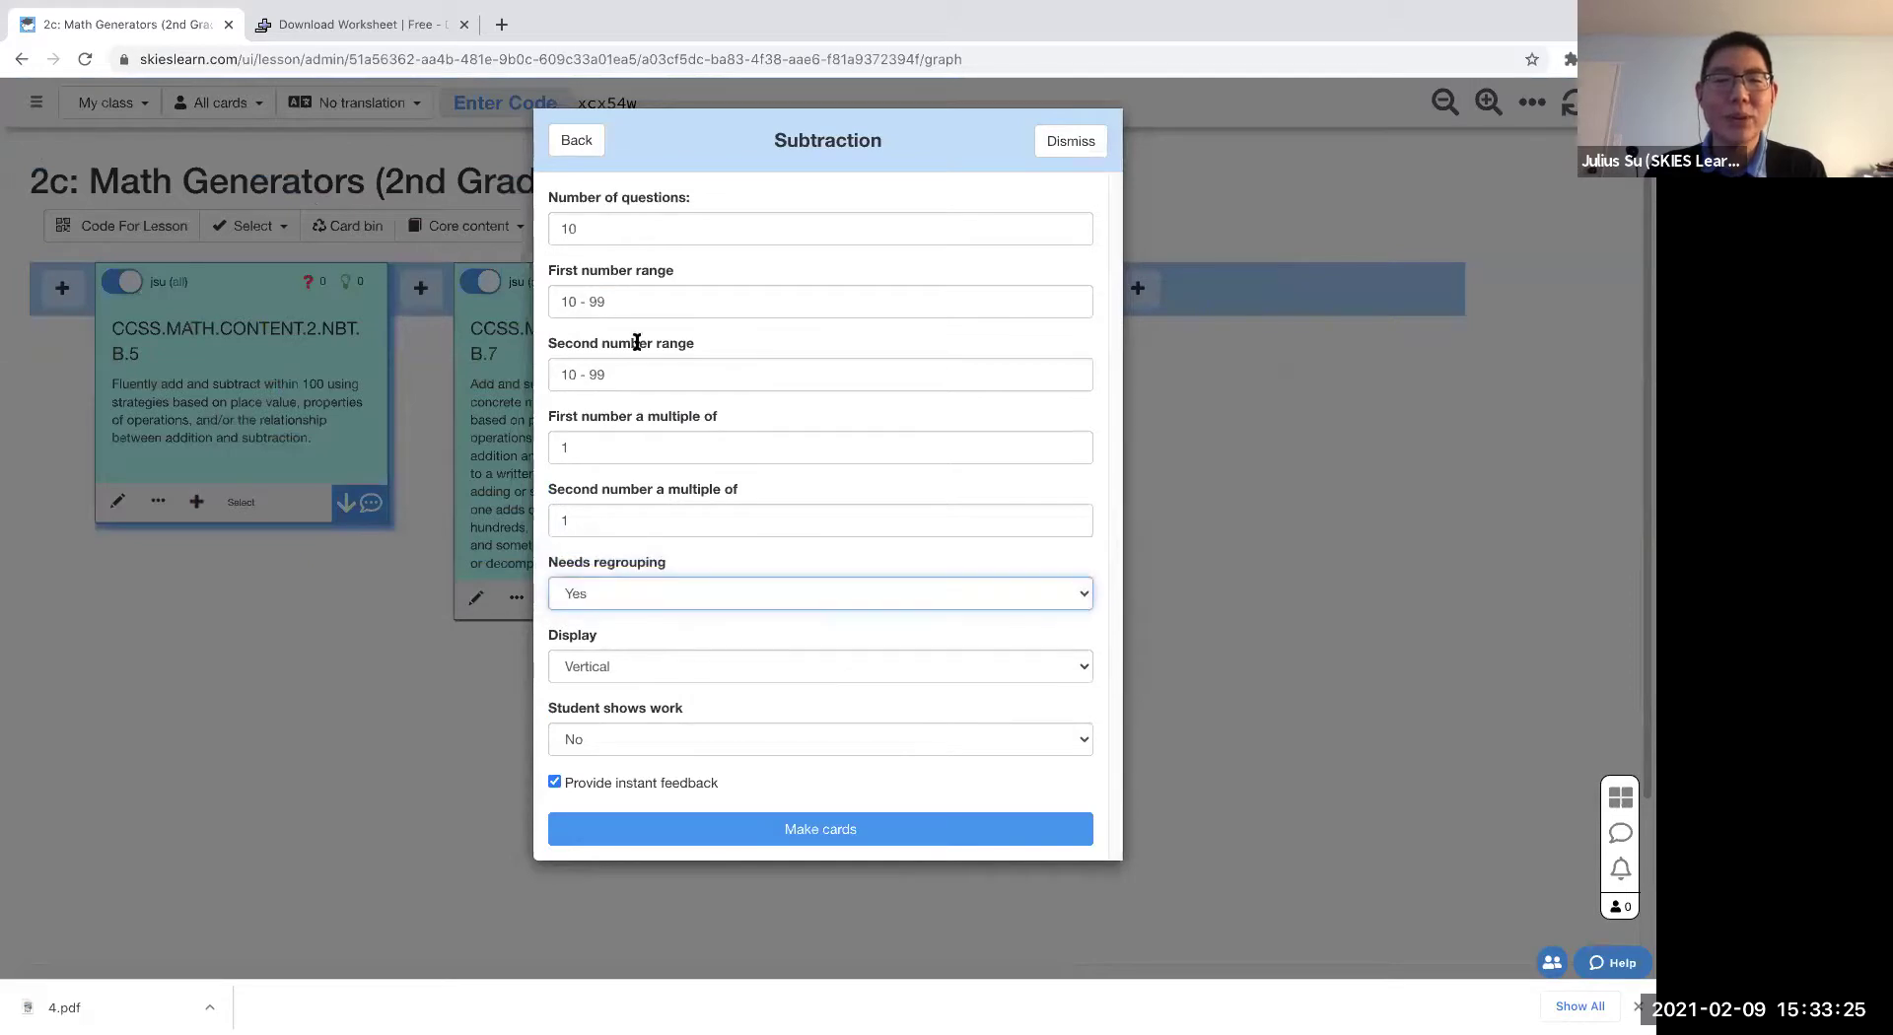
double_click(636, 228)
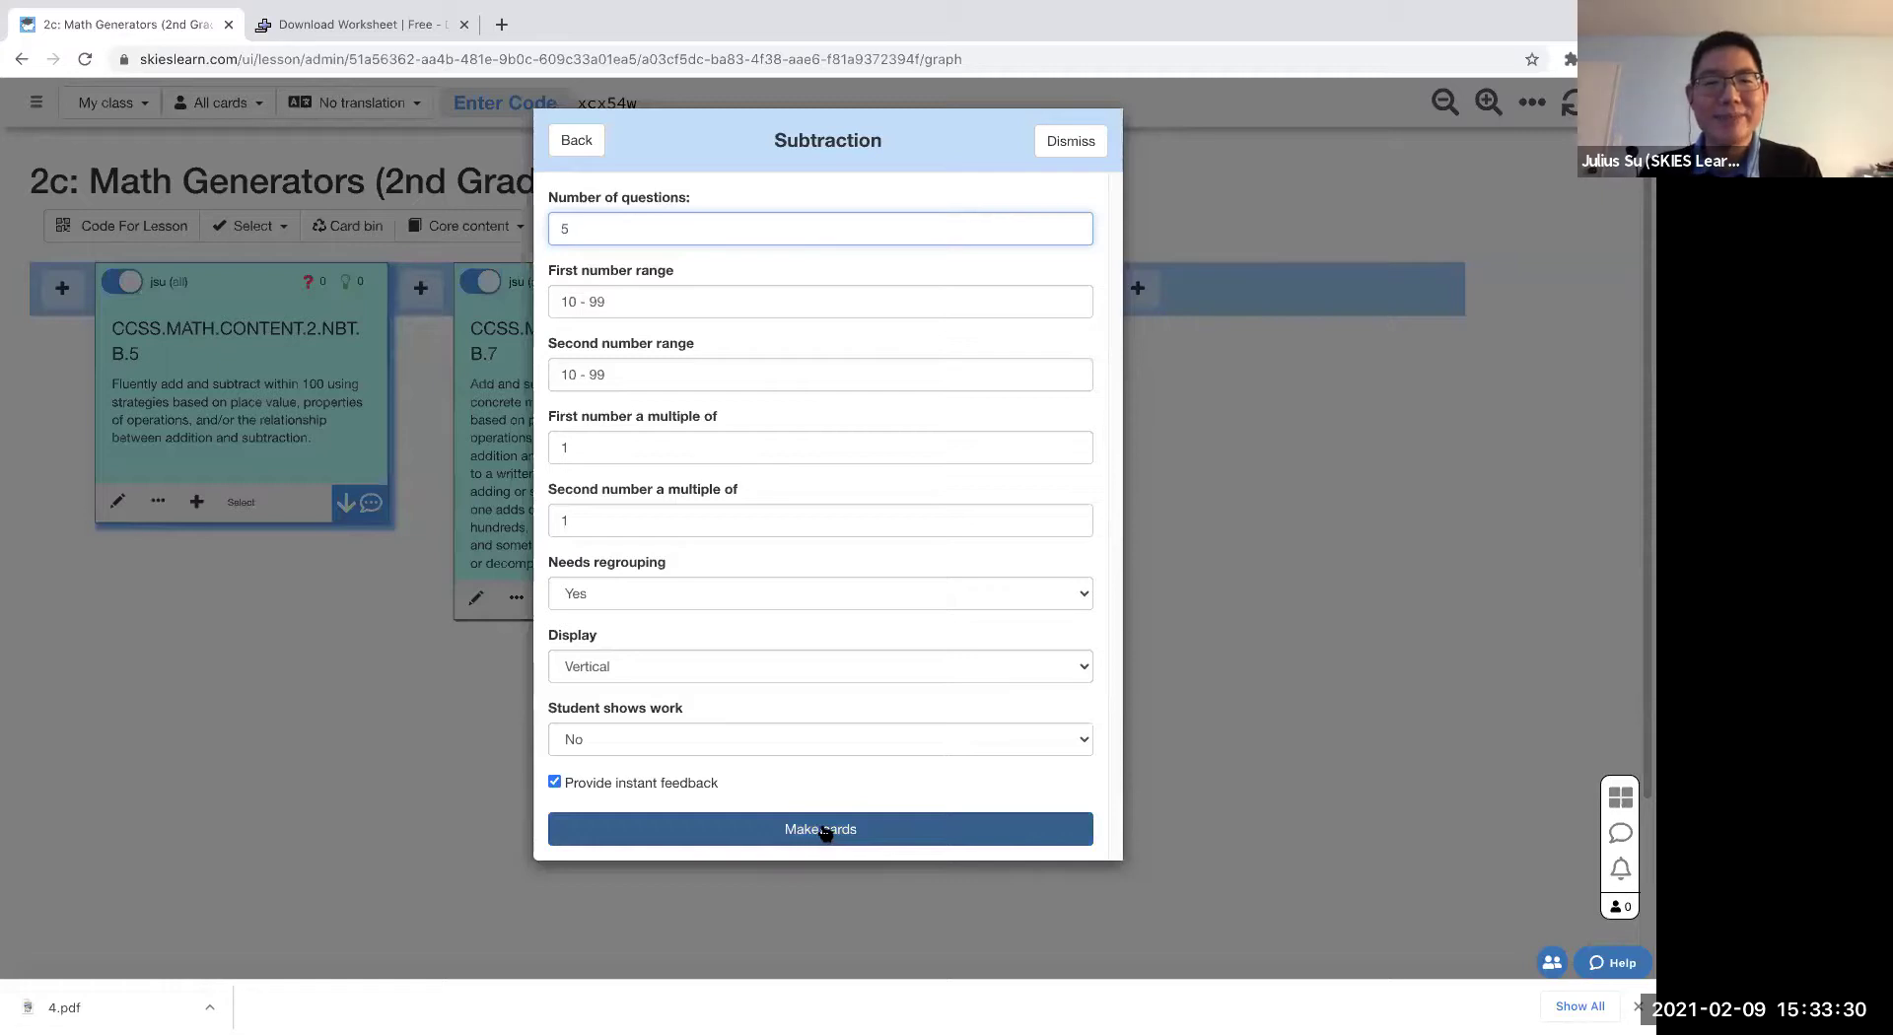
click(865, 737)
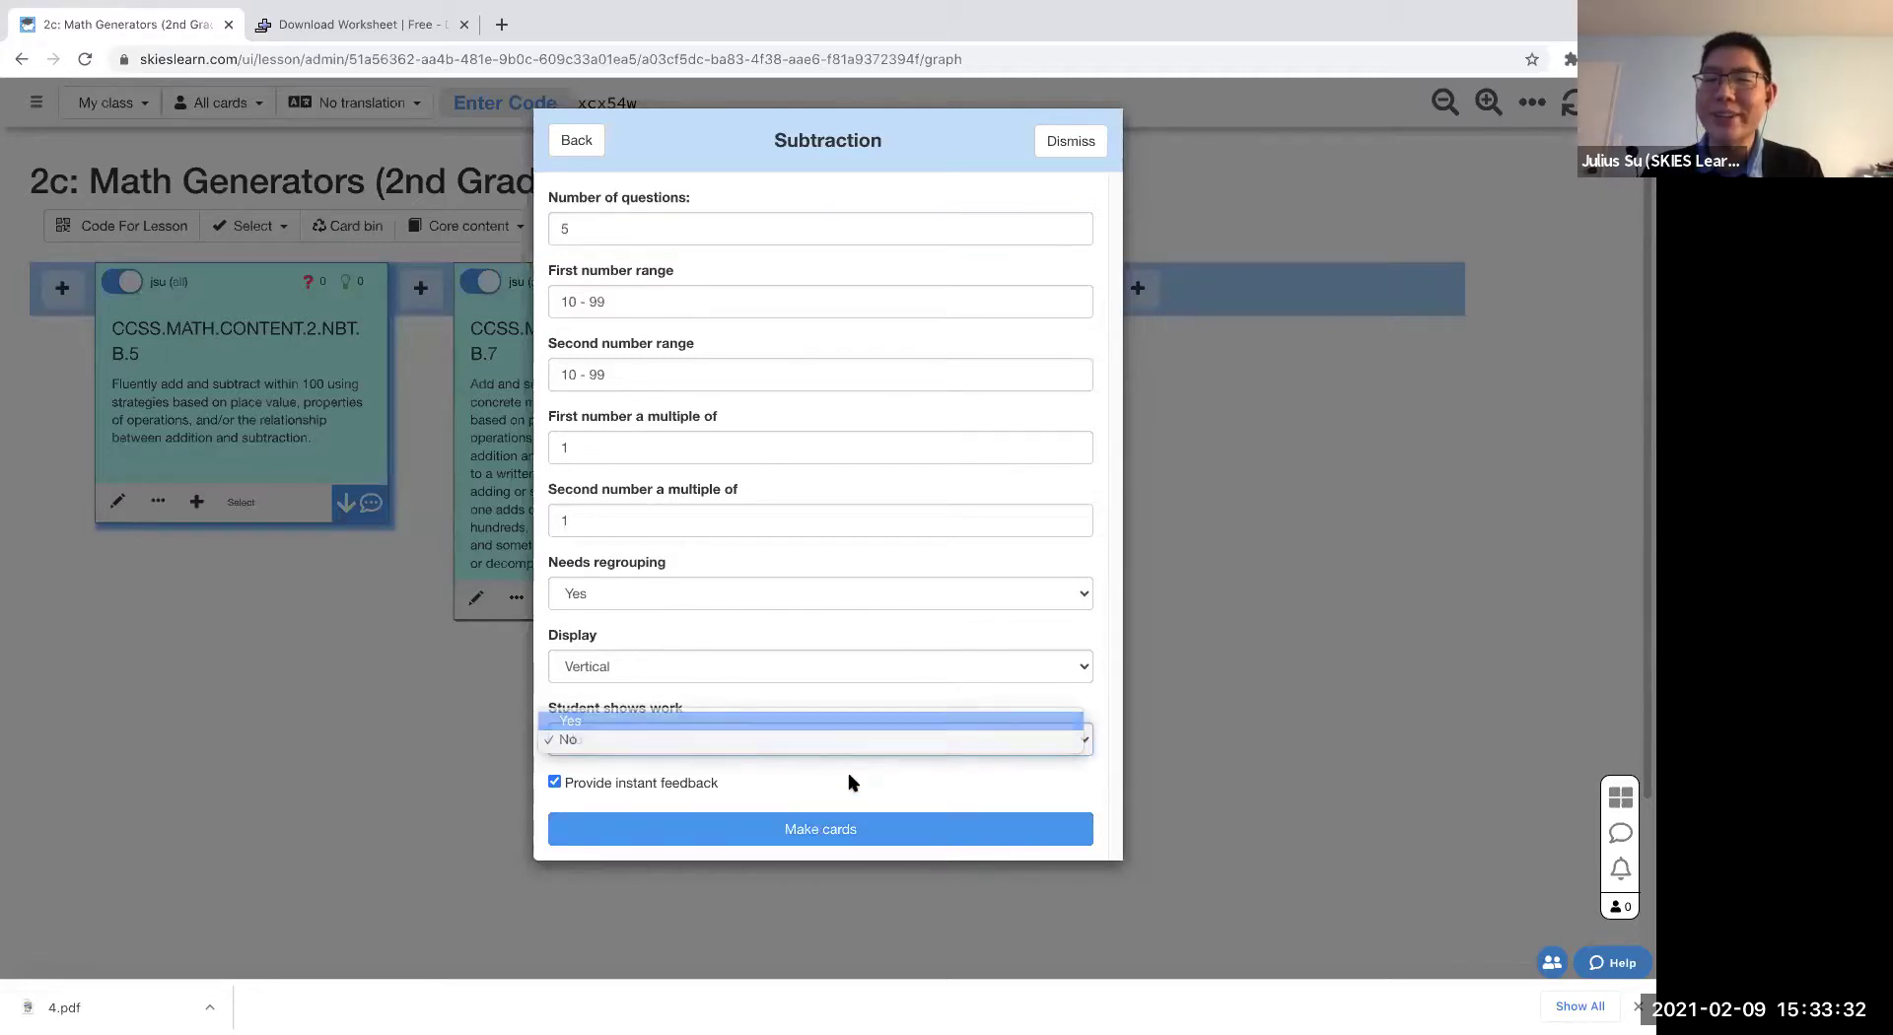
click(833, 843)
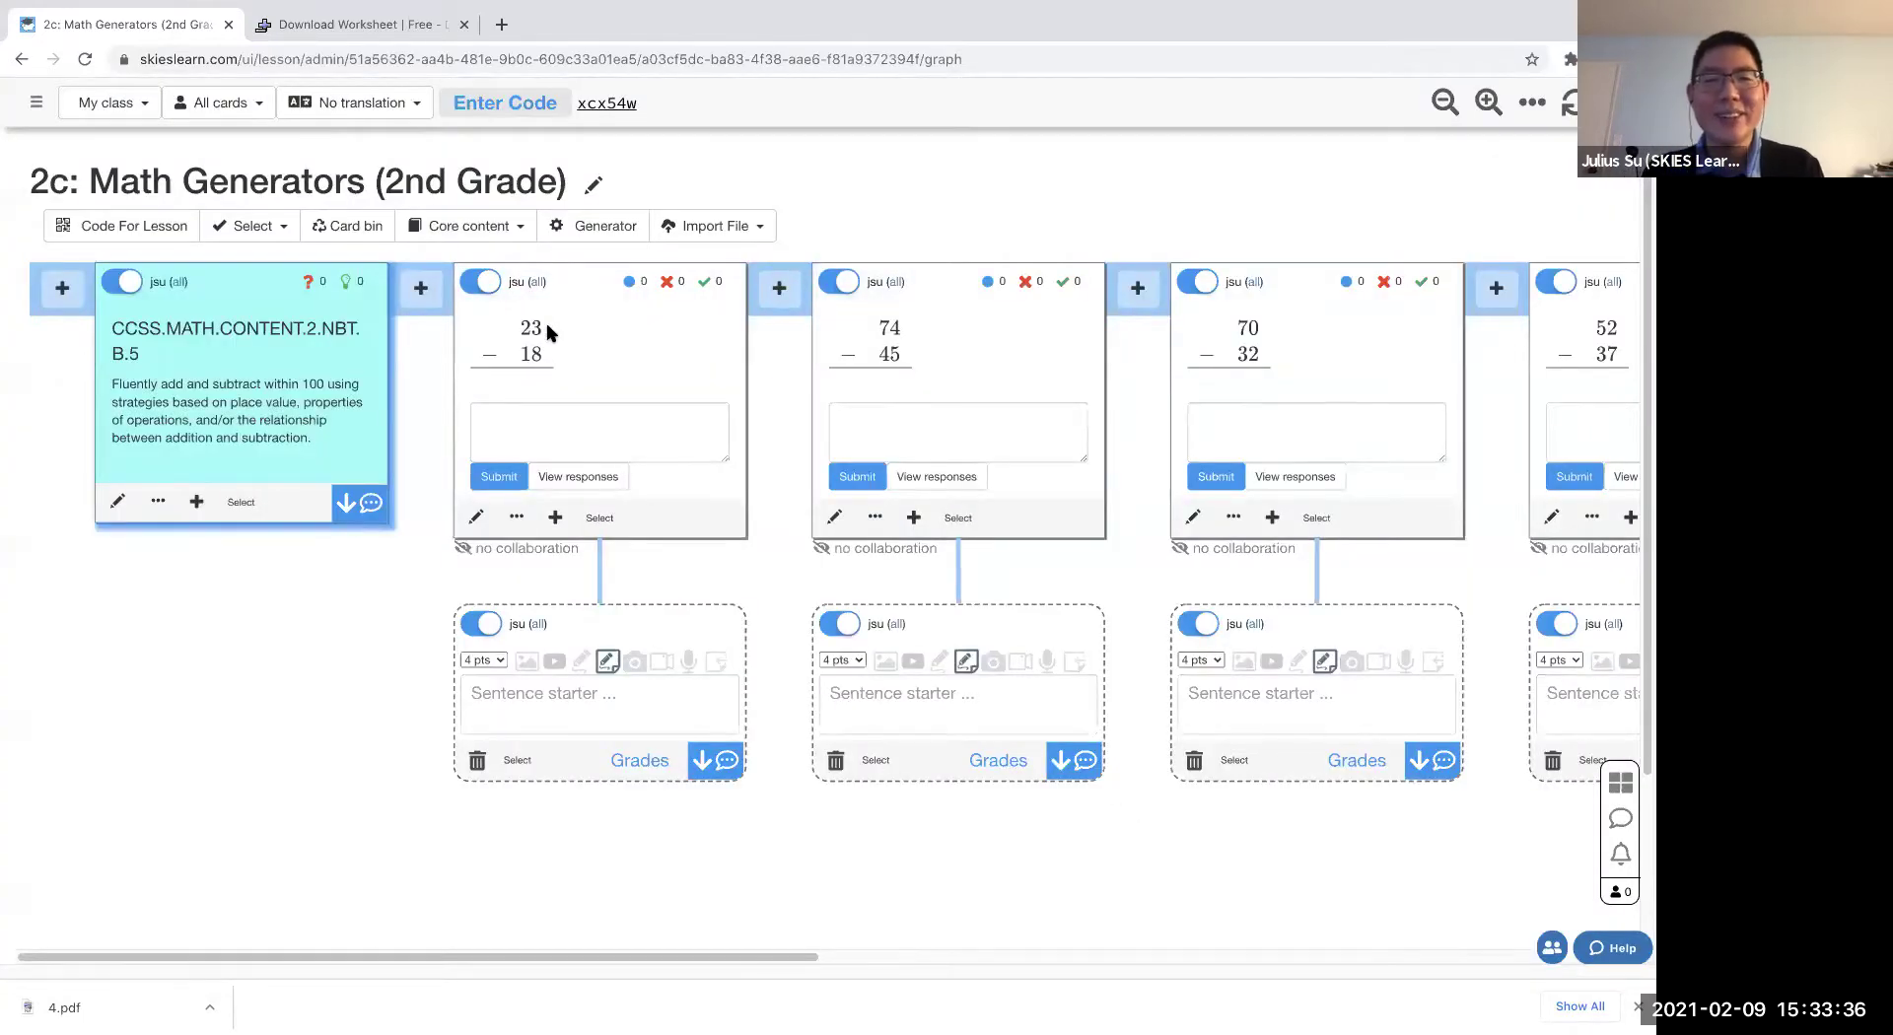
scroll(522, 629, right, 5)
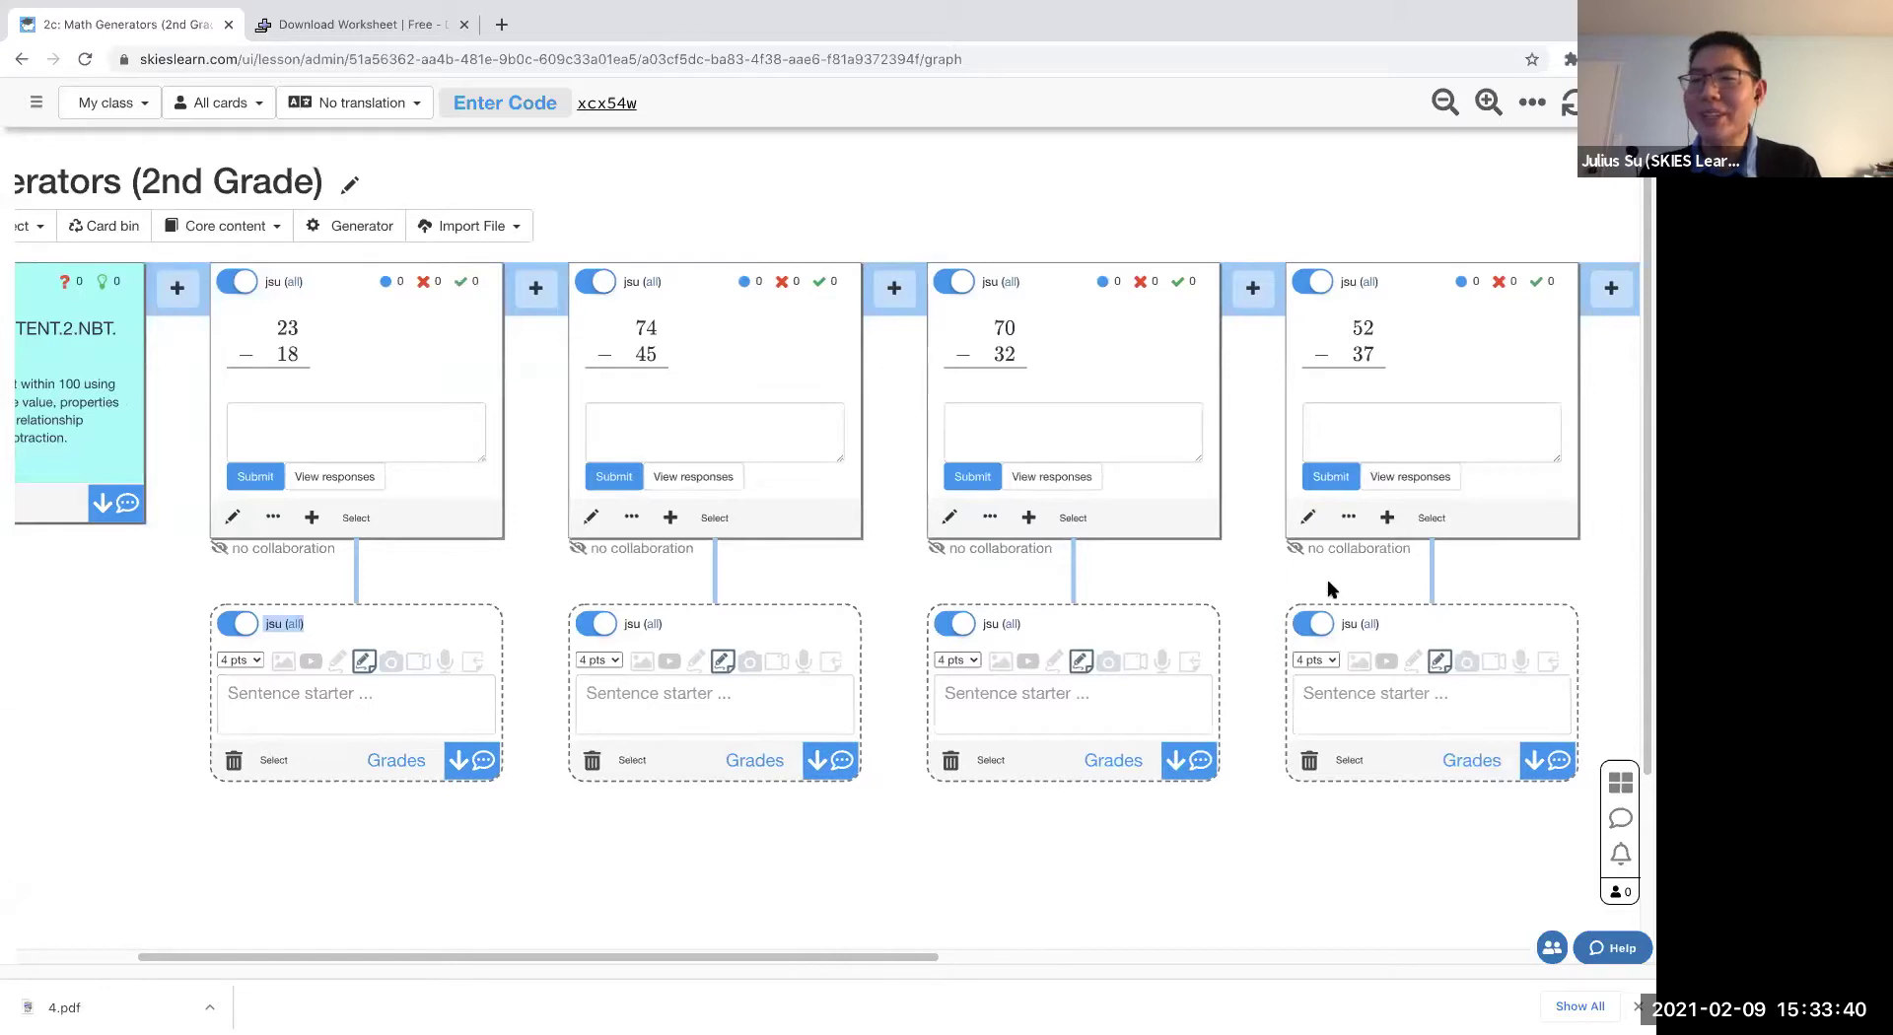
scroll(744, 658, right, 6)
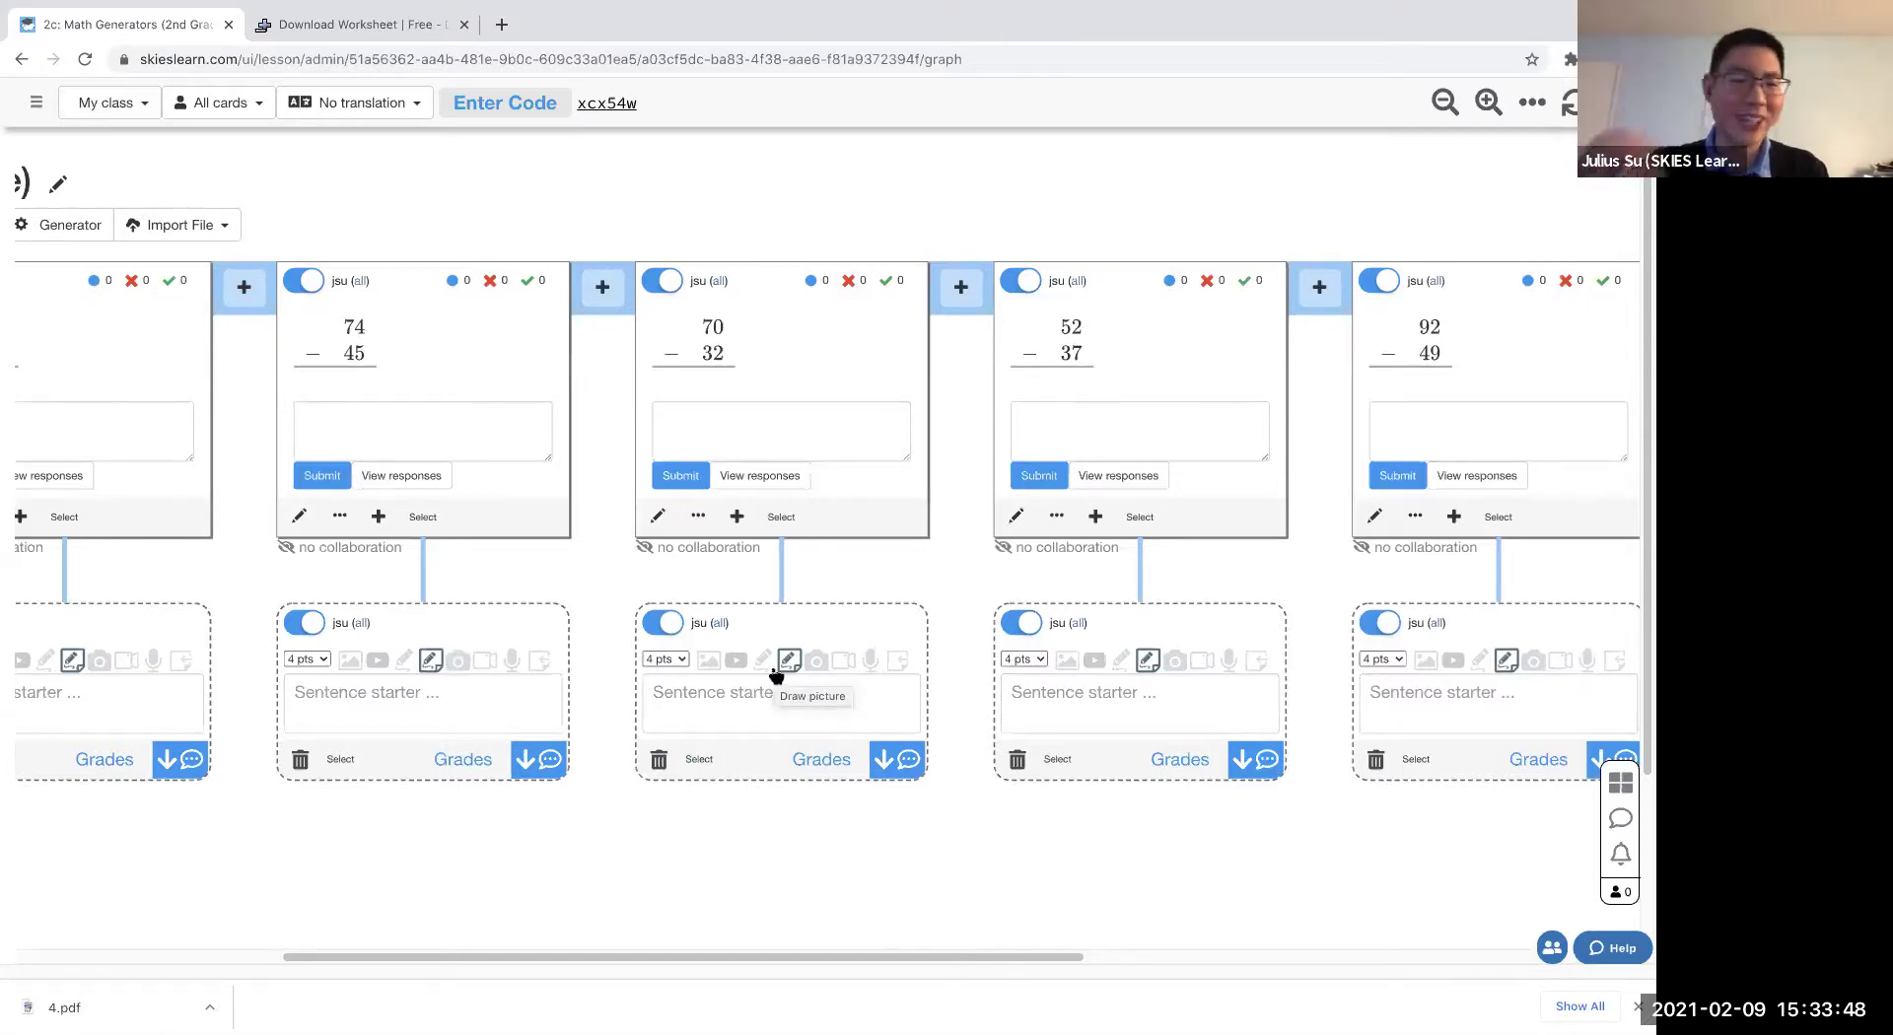
- Delete the 92−49, 52−37, 70−32, 74−45 and 23−18 cards, then open the 3rd grade lesson
click(1498, 516)
click(1135, 517)
click(779, 516)
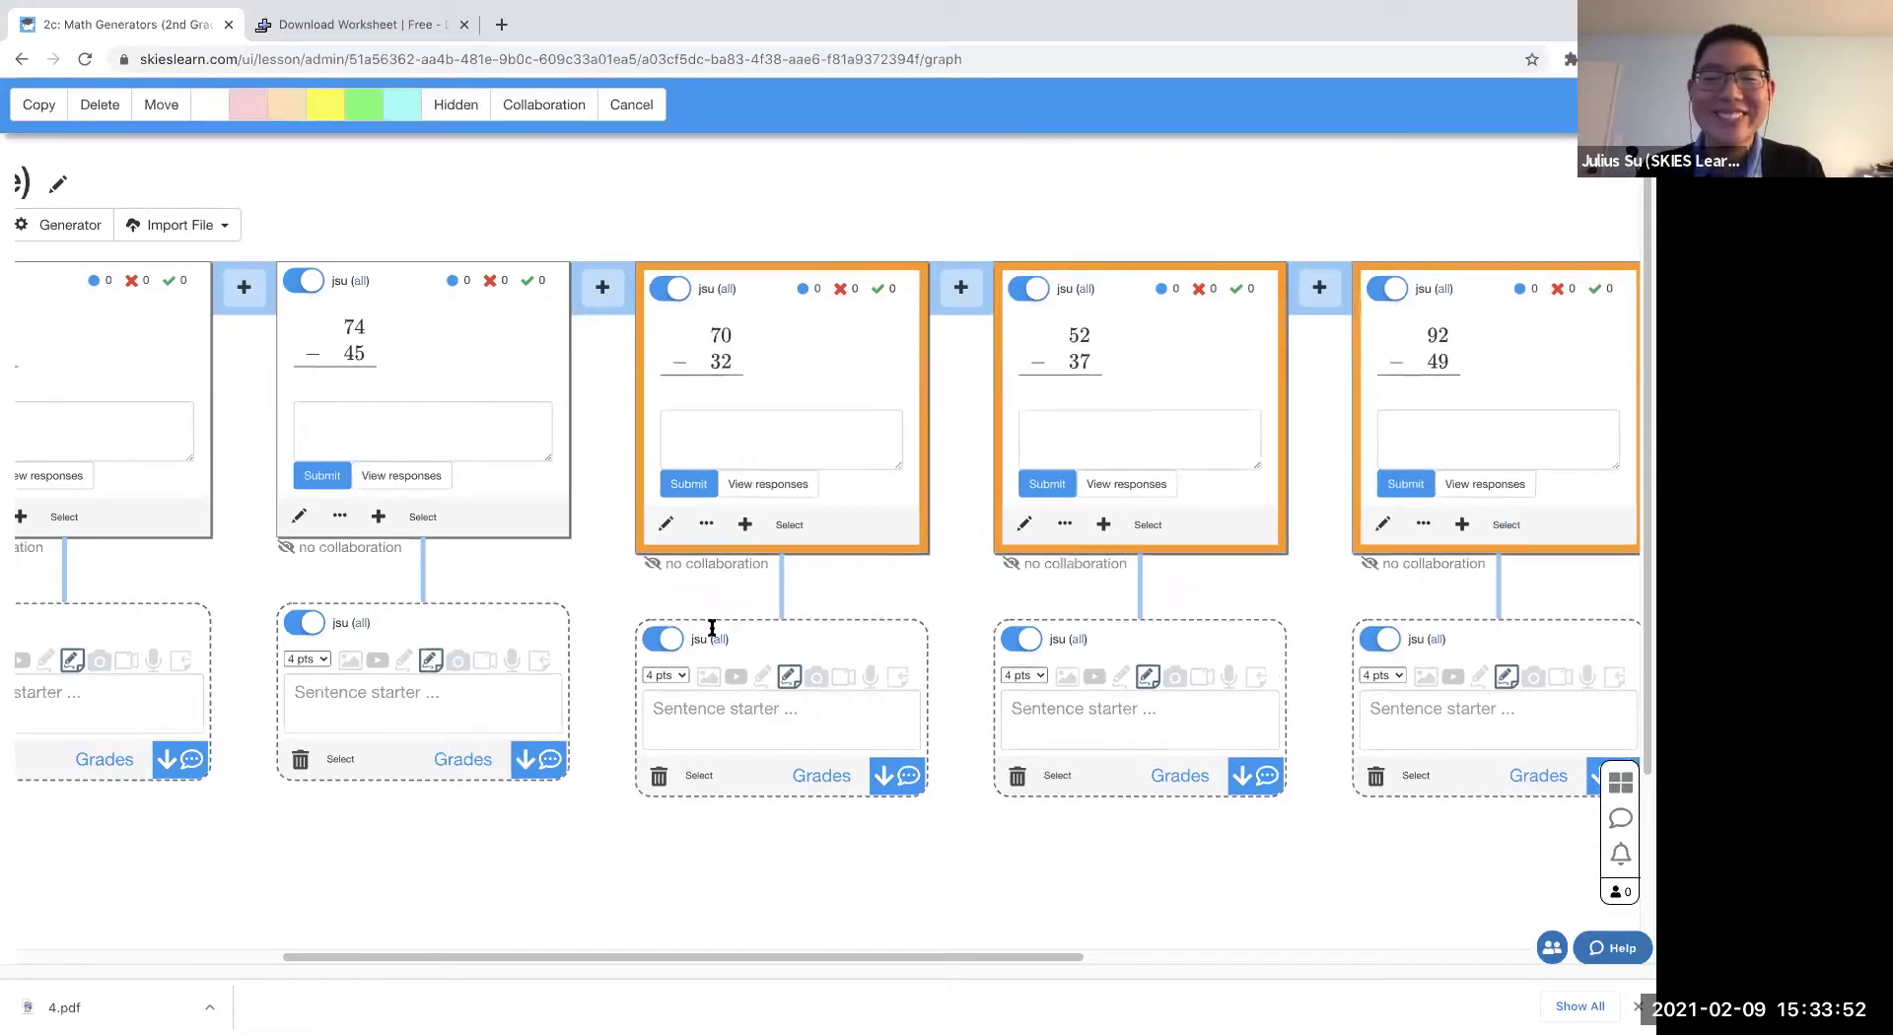
scroll(770, 835, left, 5)
click(744, 525)
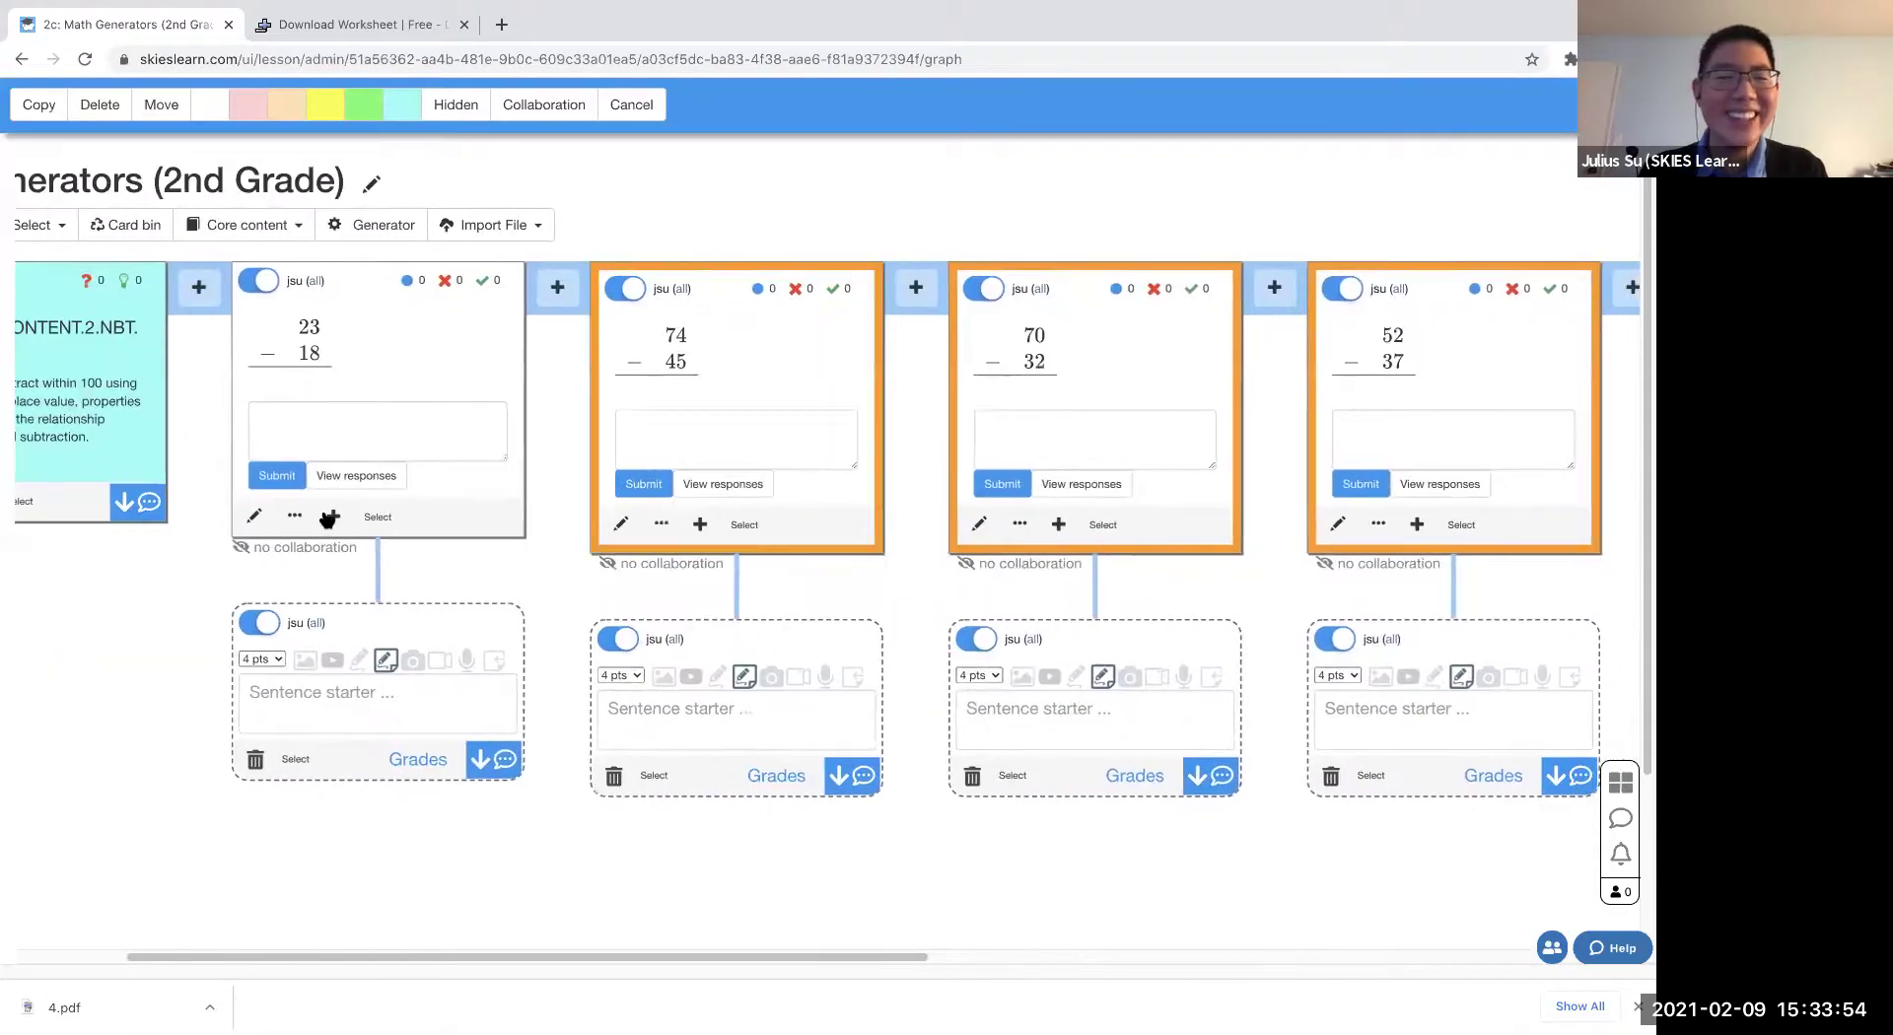
click(376, 521)
click(100, 104)
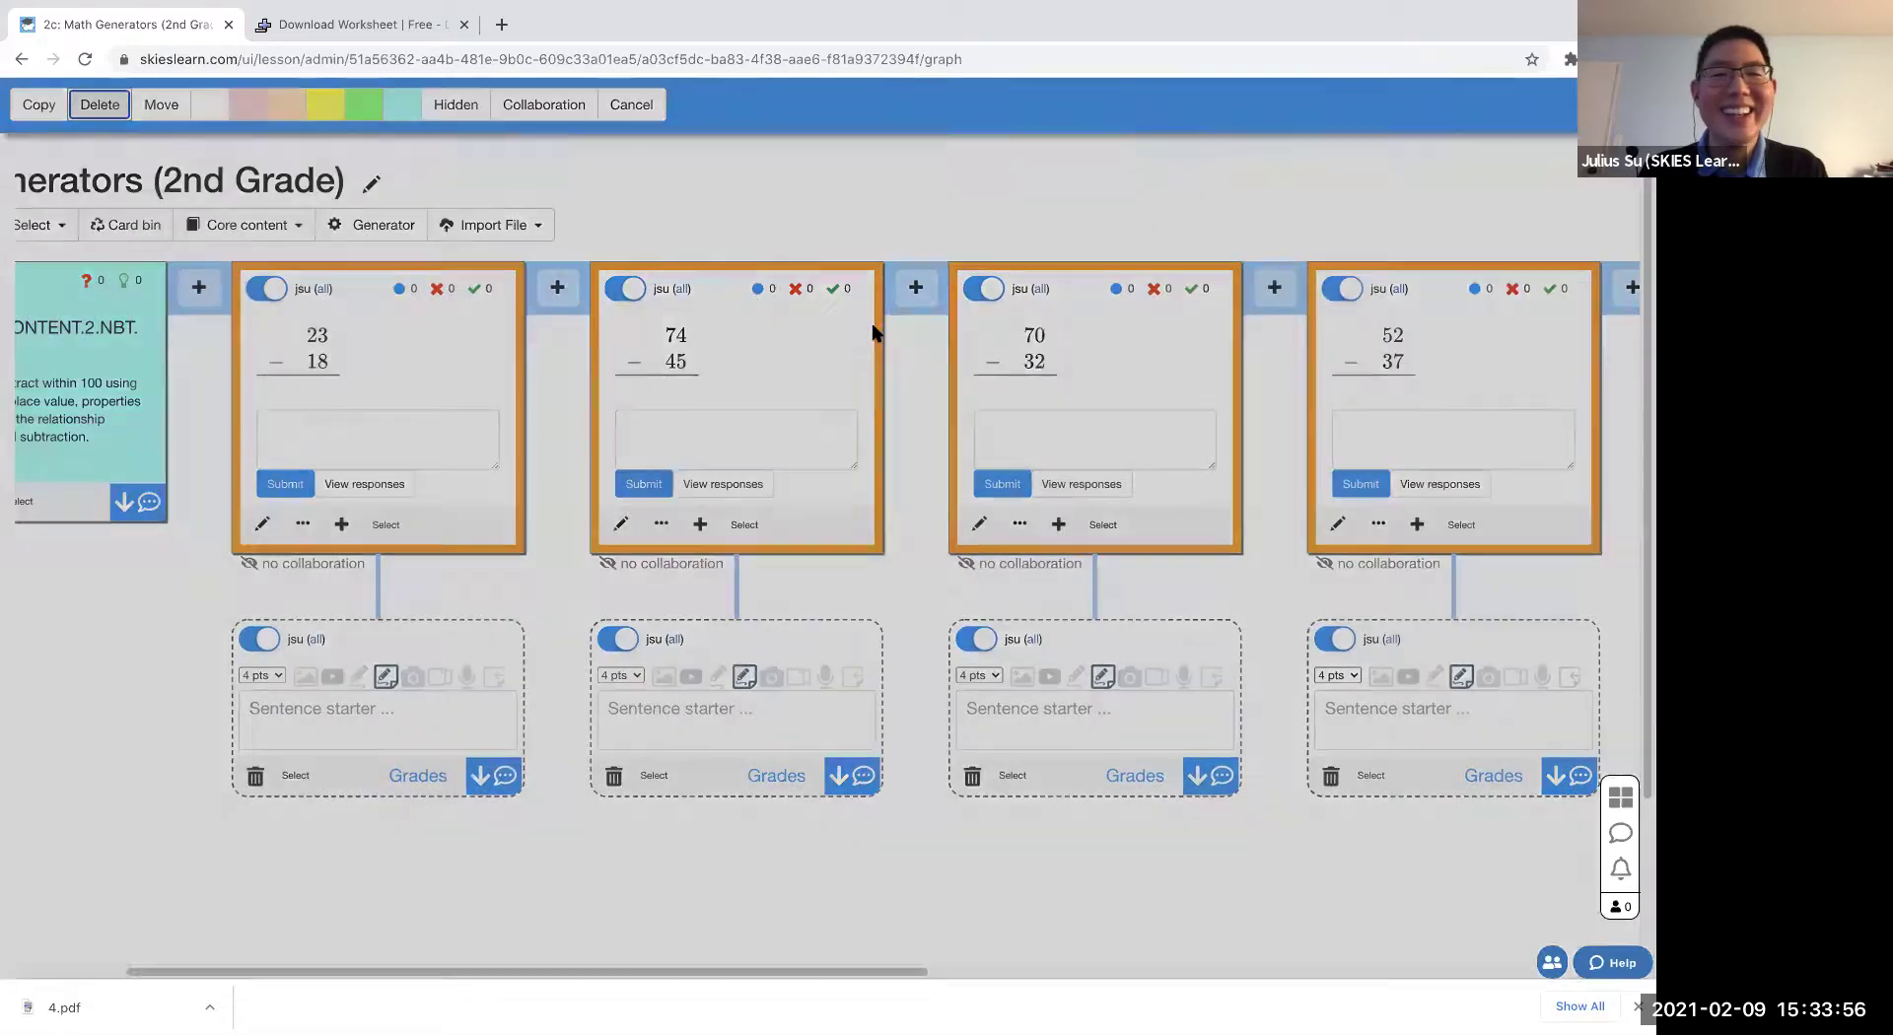
click(938, 317)
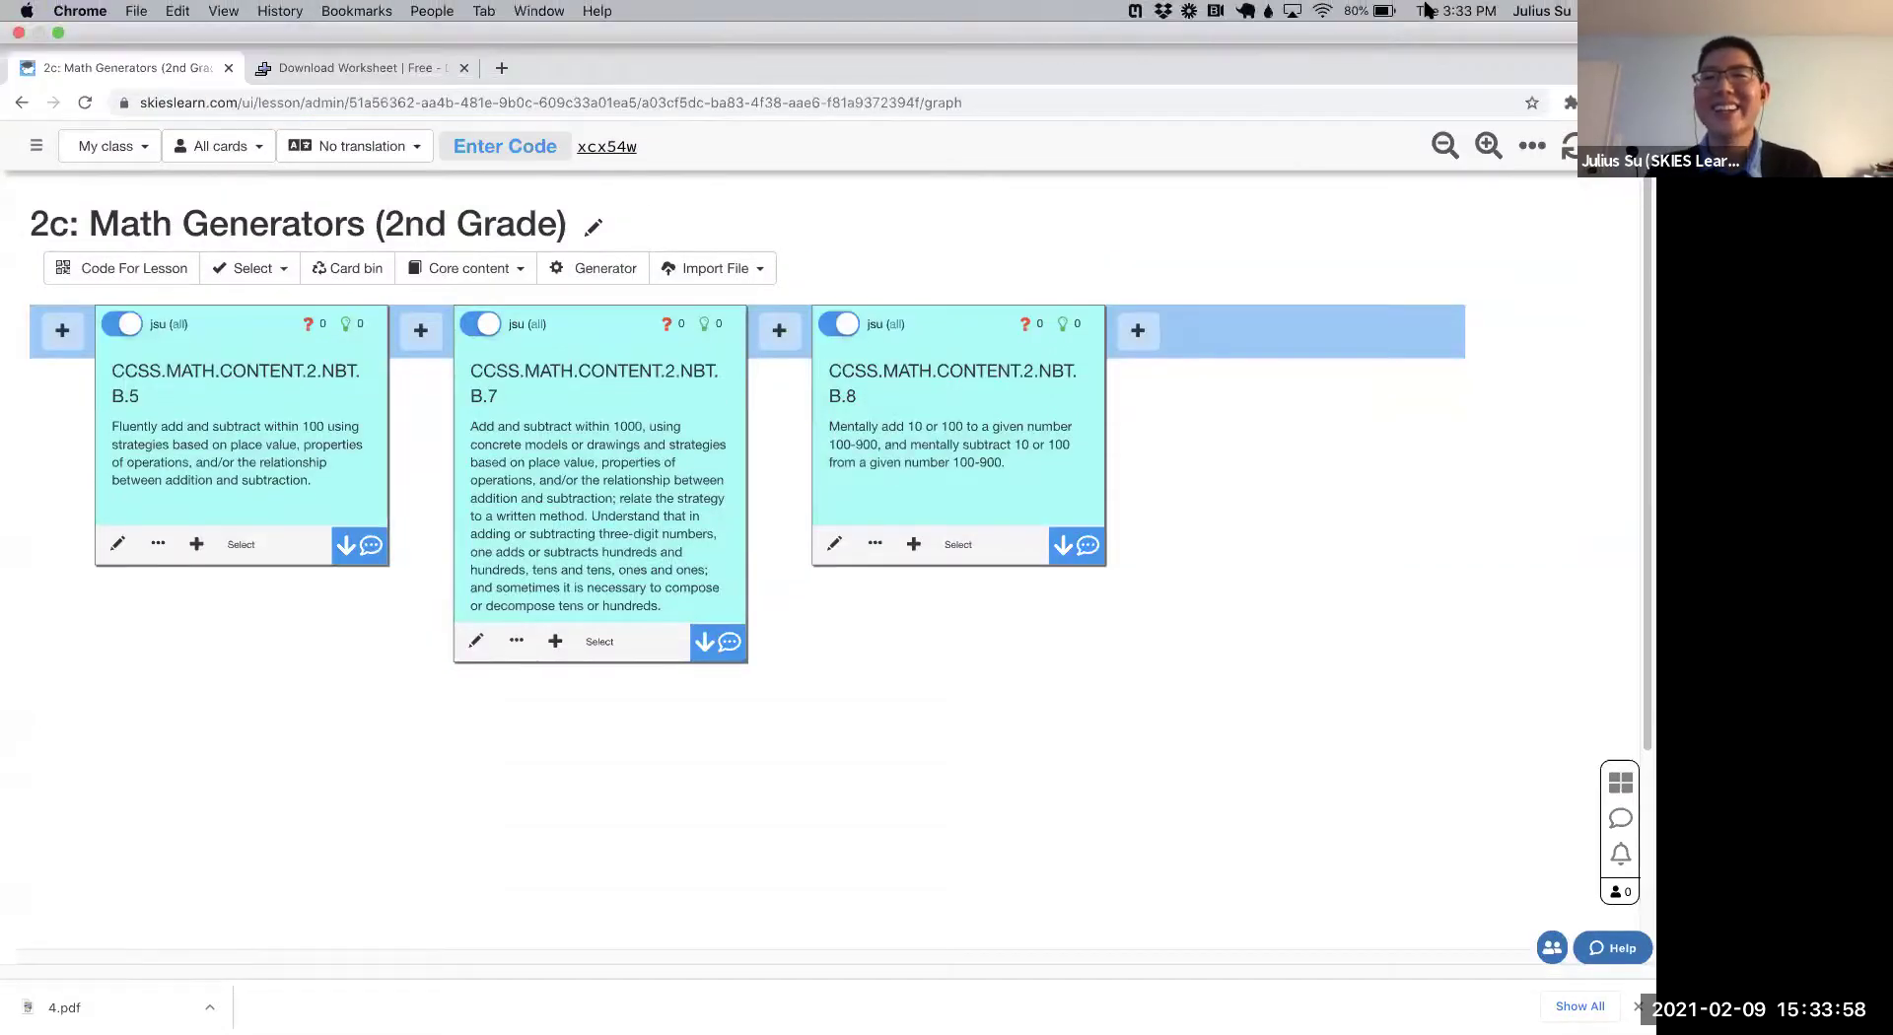
click(36, 104)
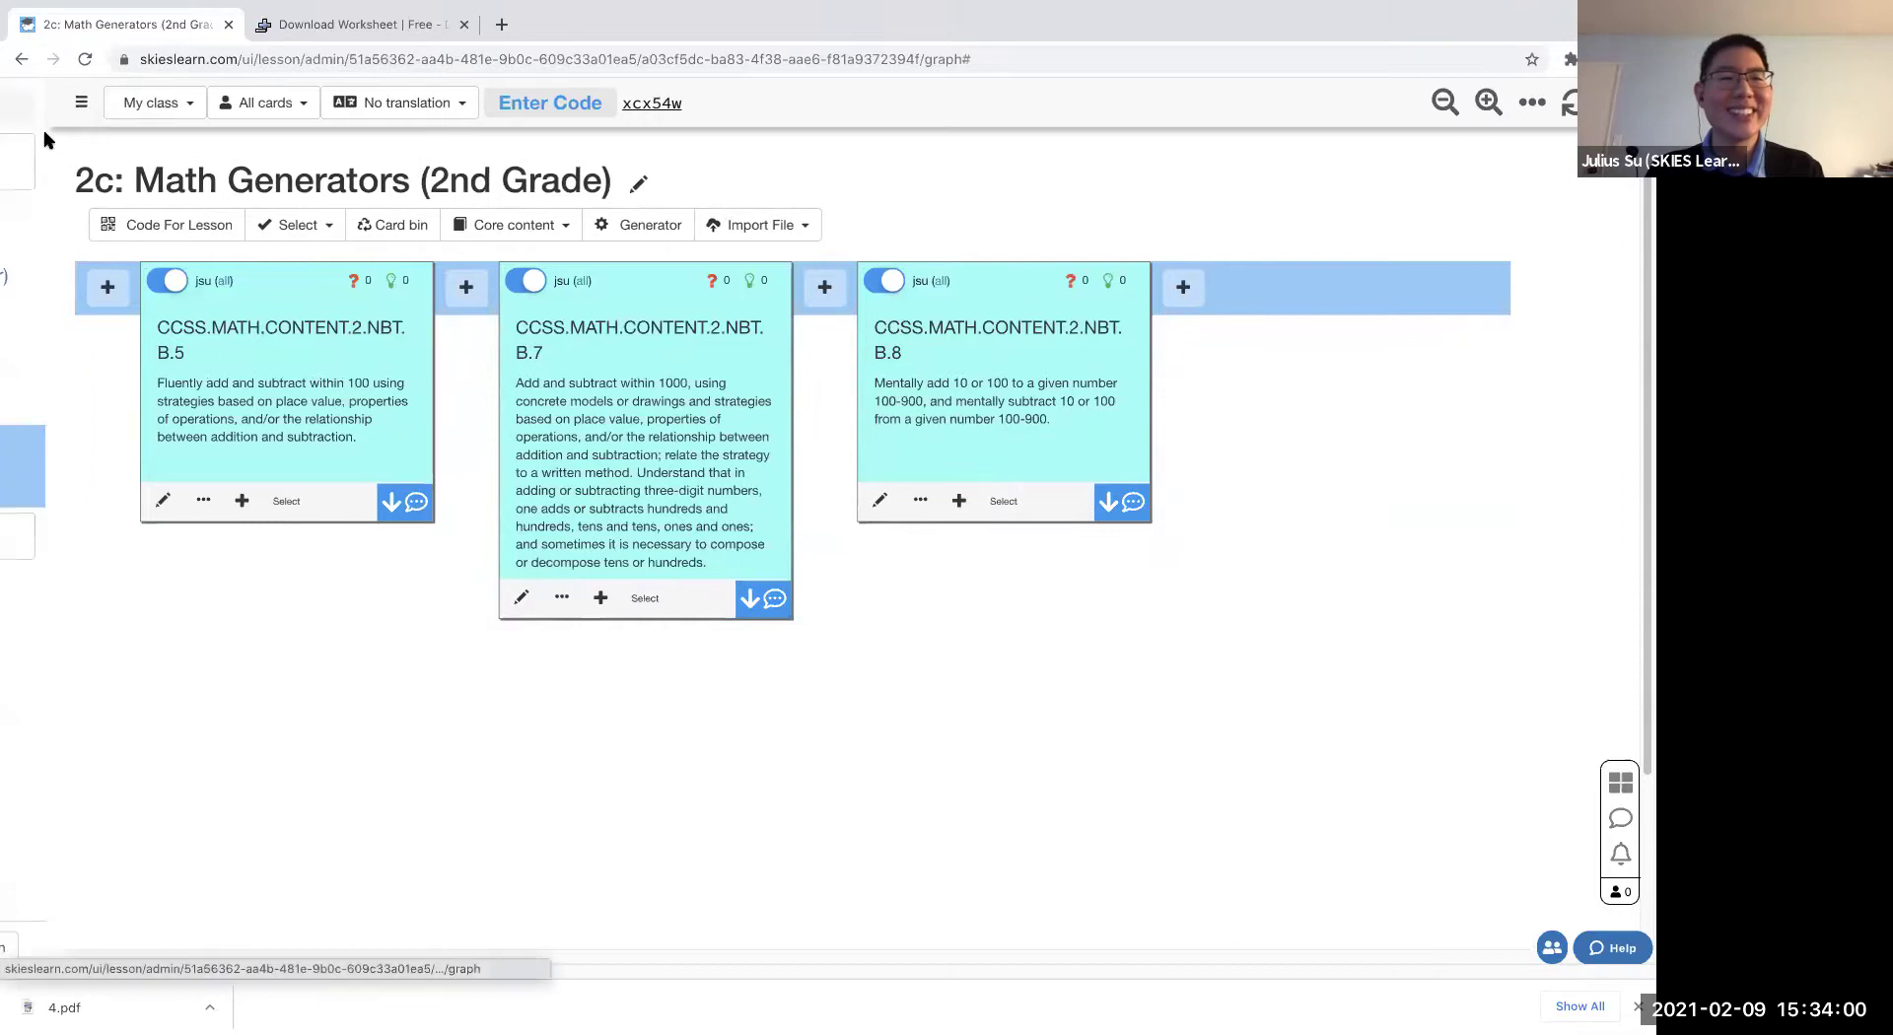
click(54, 606)
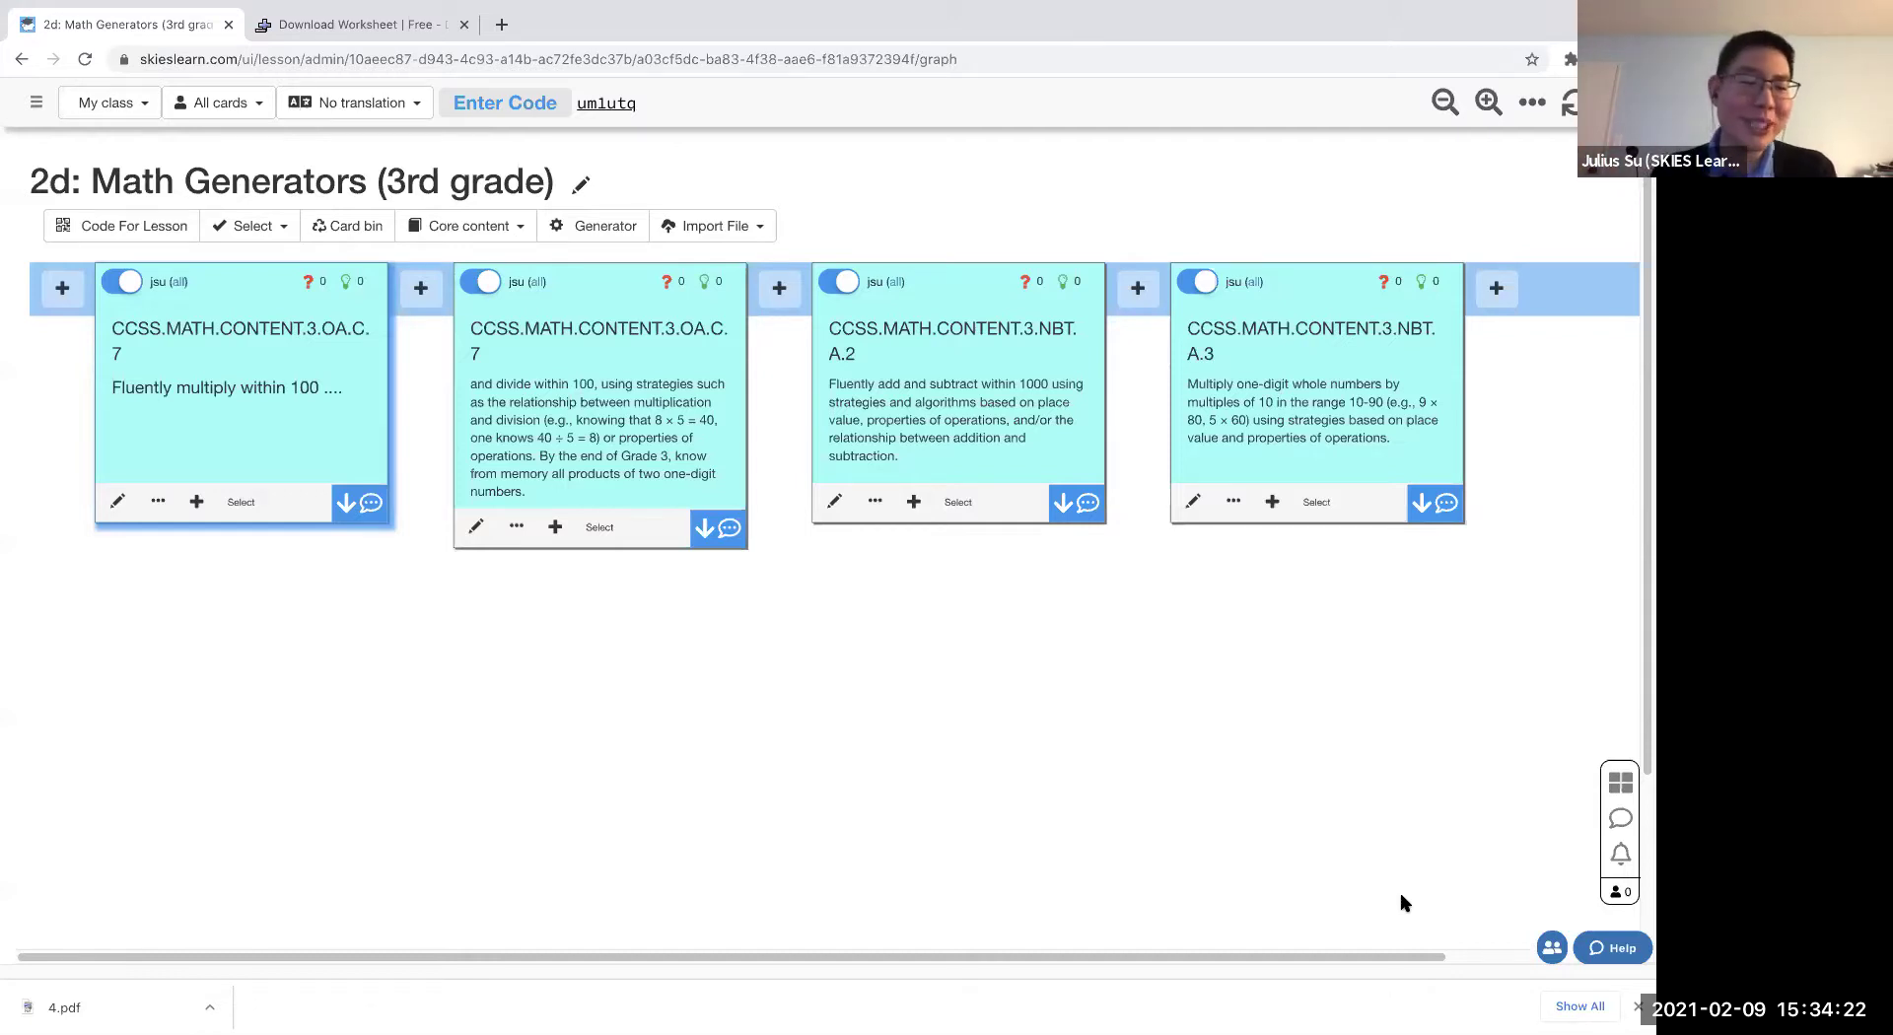
- Generate multiplication cards after the first standard with Second number range 2-2, and review the ×2 results
click(421, 288)
mouse_move(554, 604)
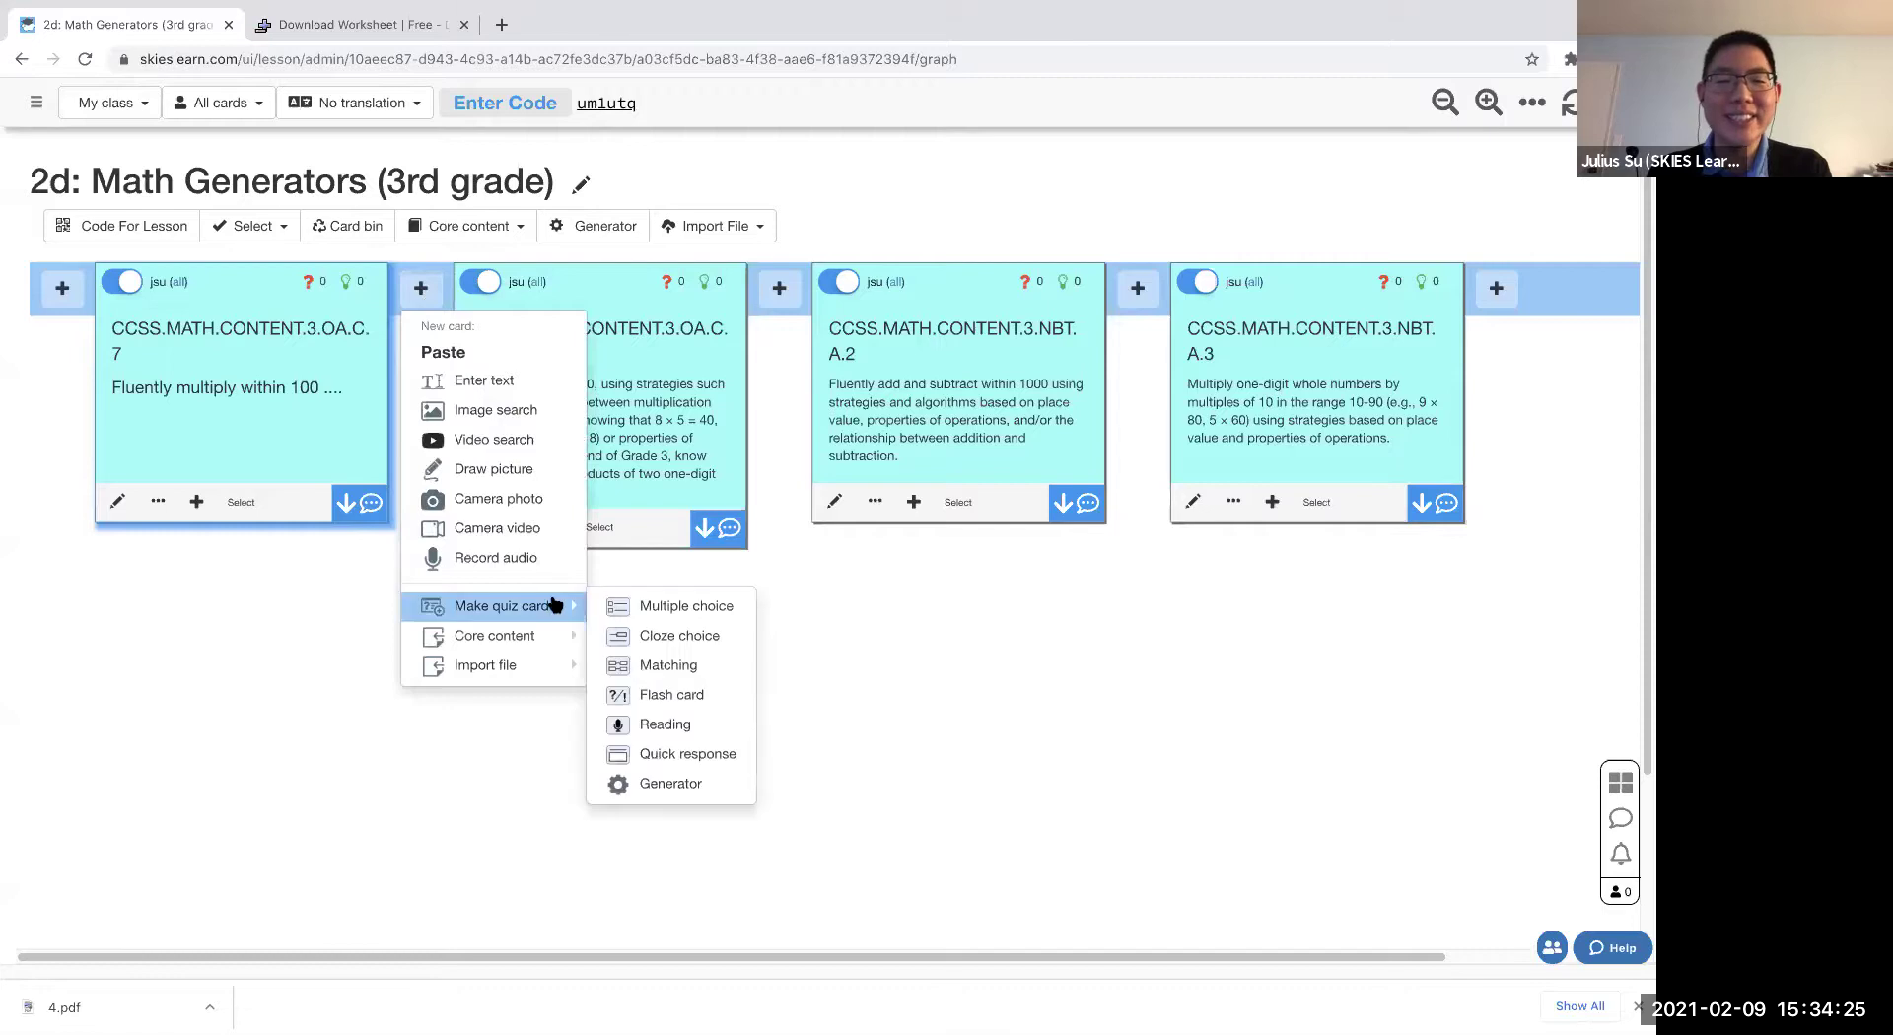
click(695, 784)
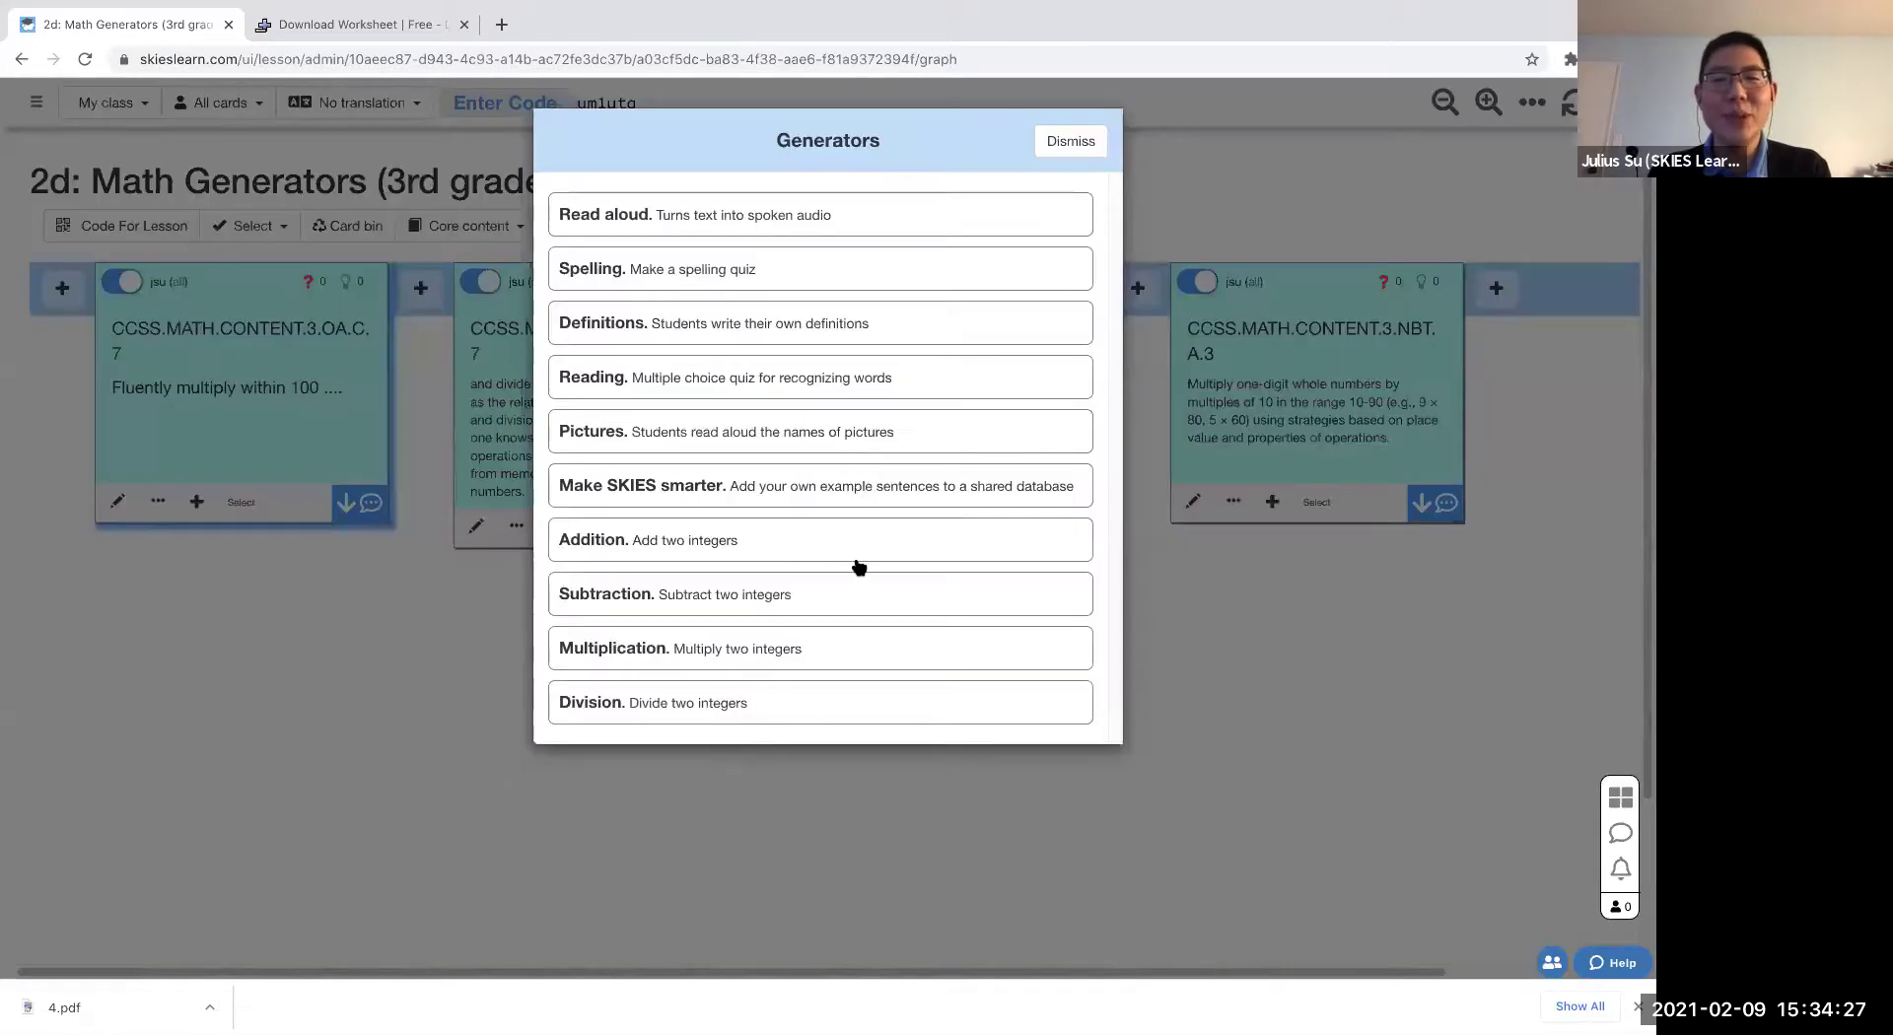
click(677, 649)
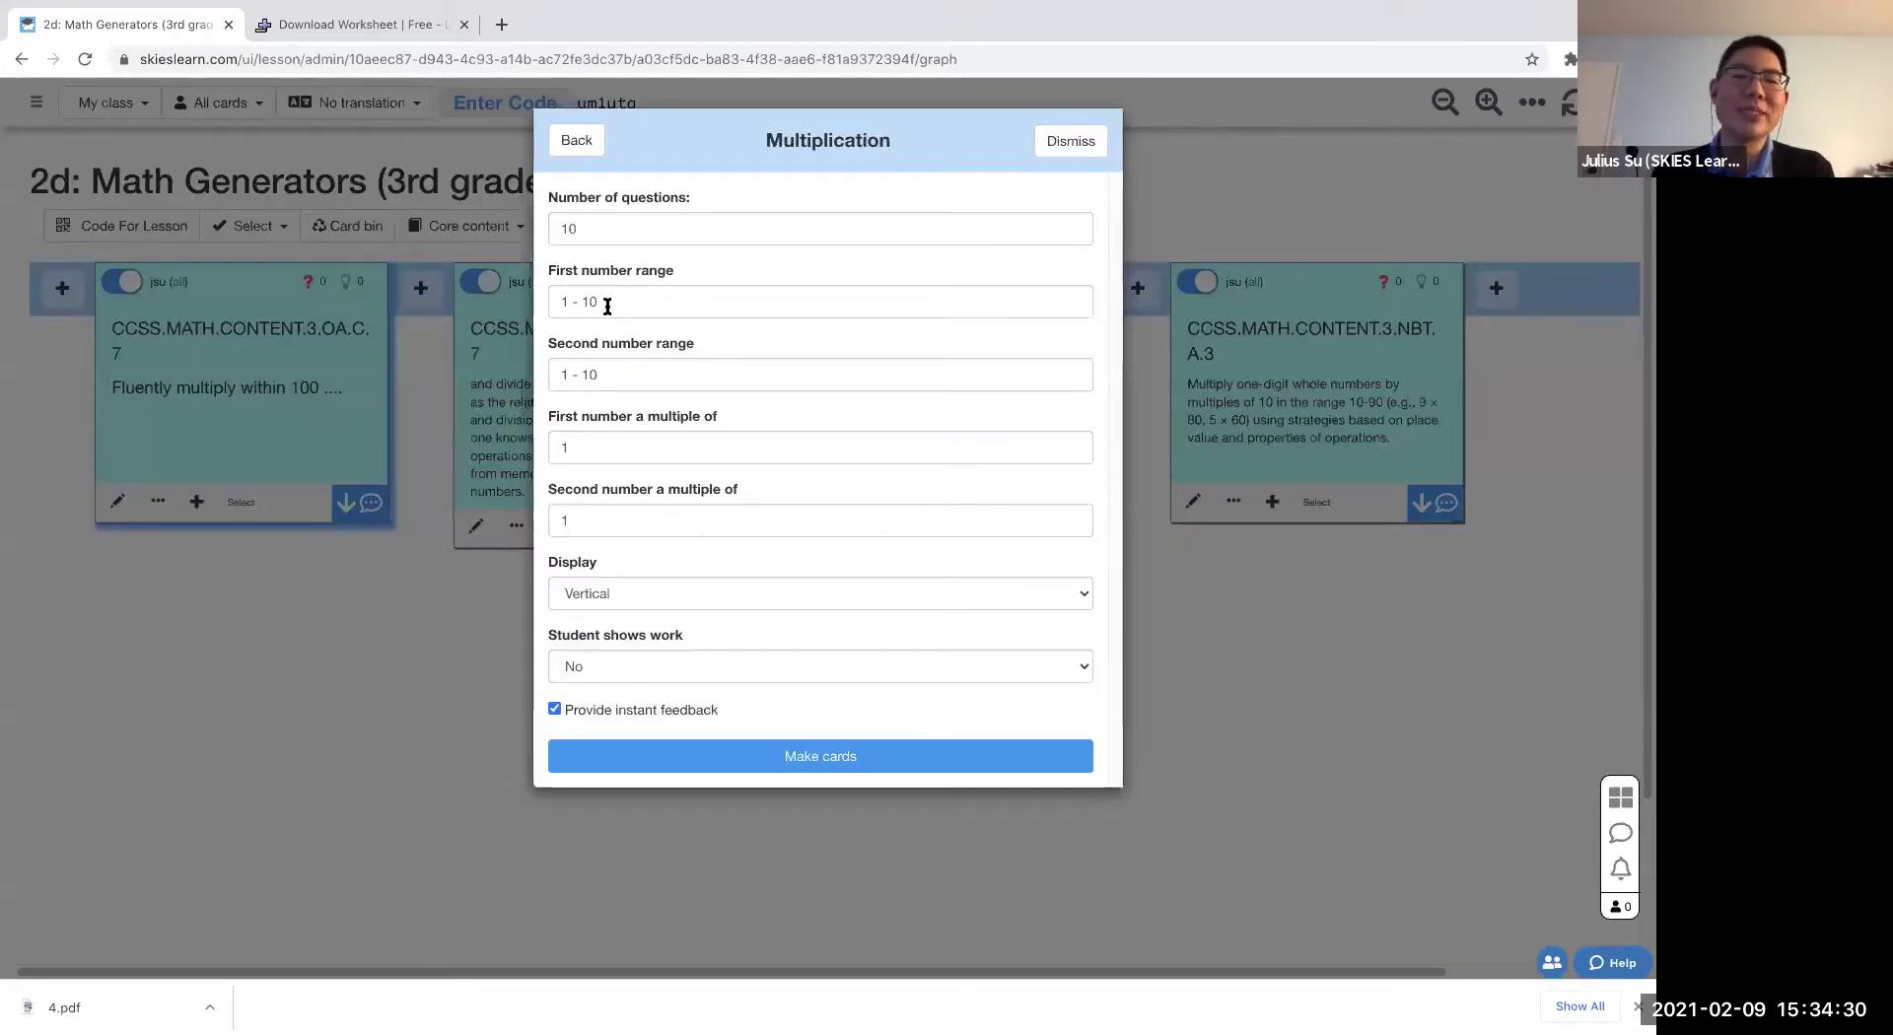
drag(613, 375, 493, 382)
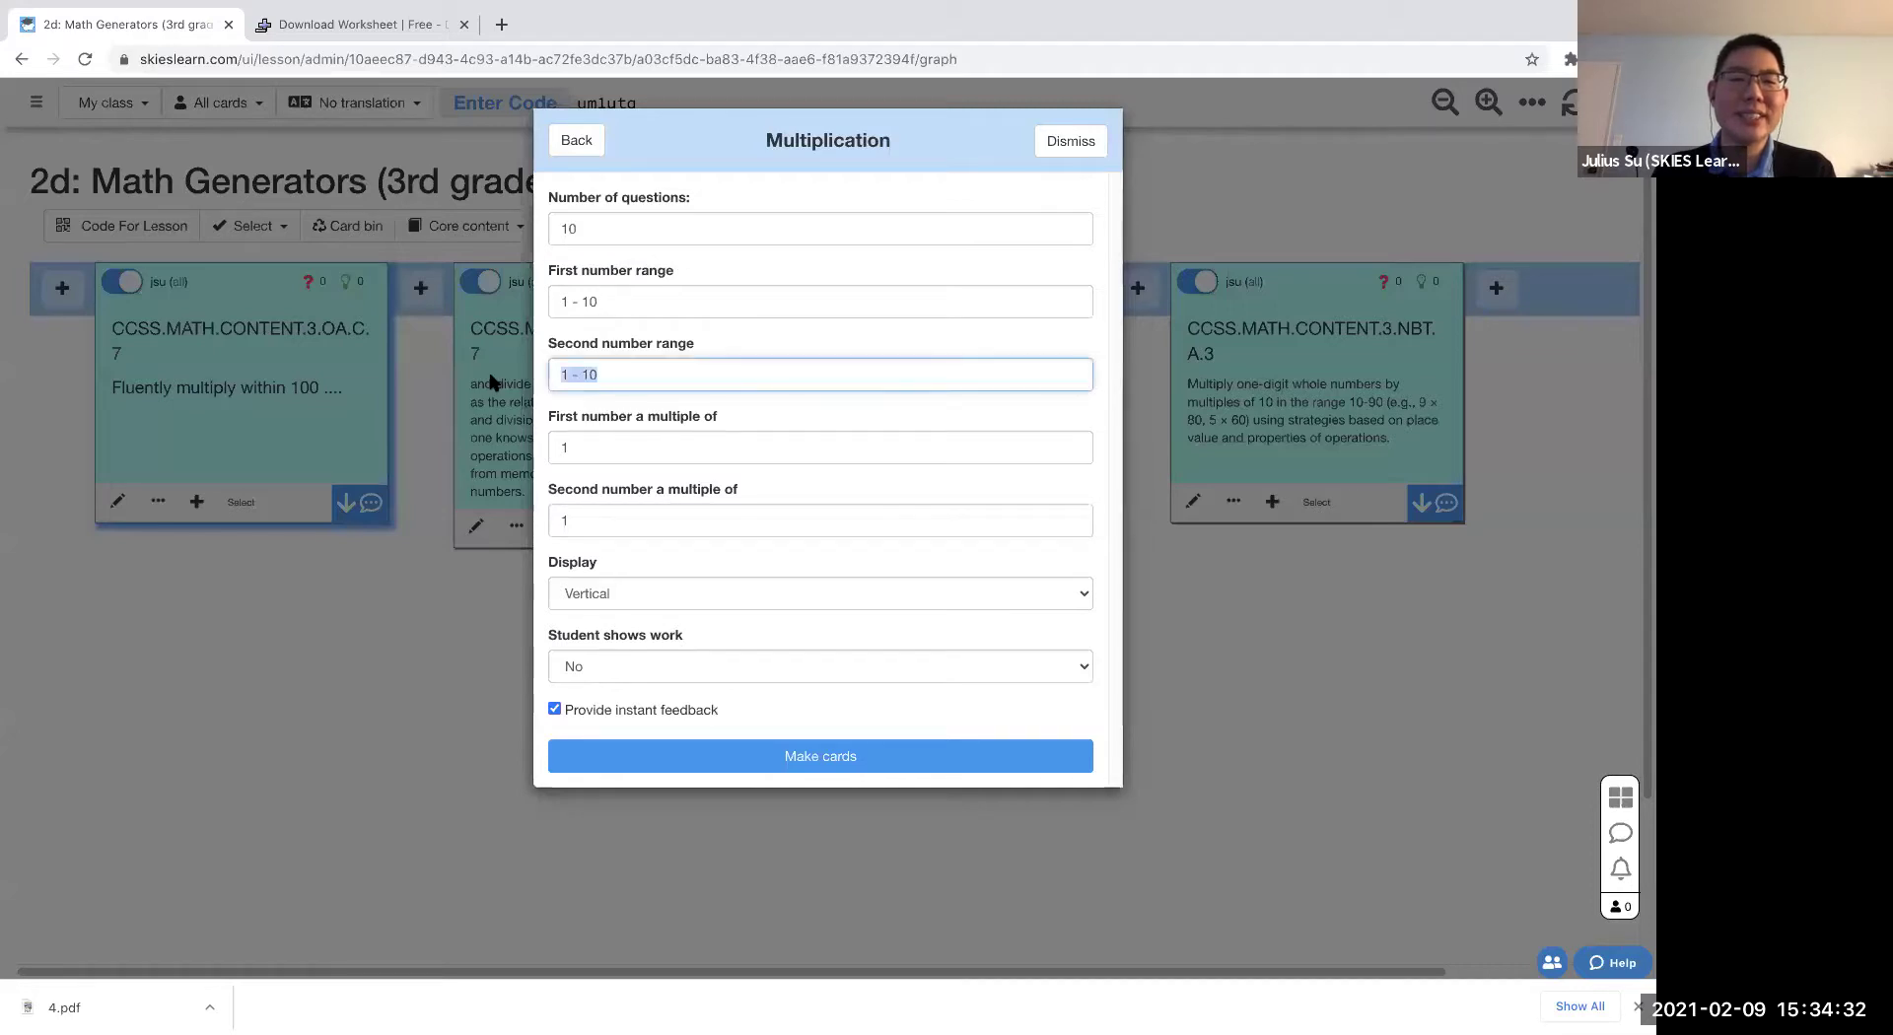
text(2-2)
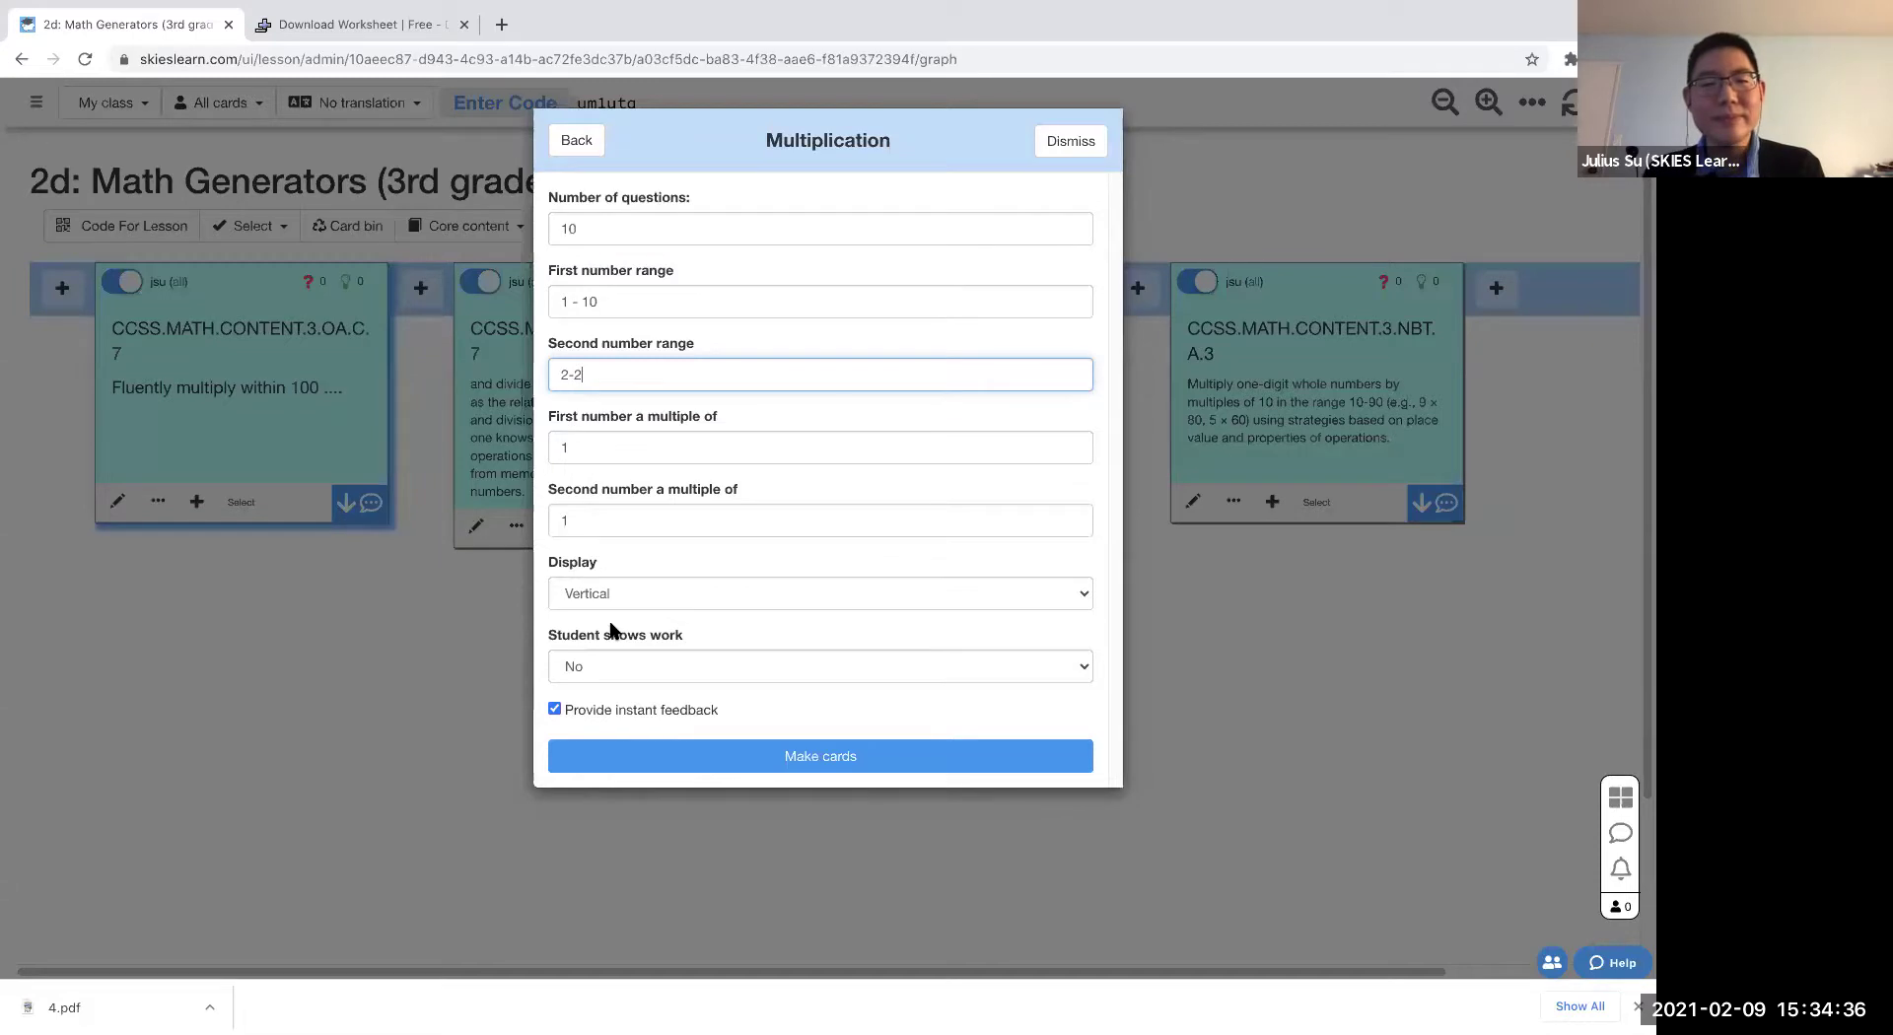
click(945, 759)
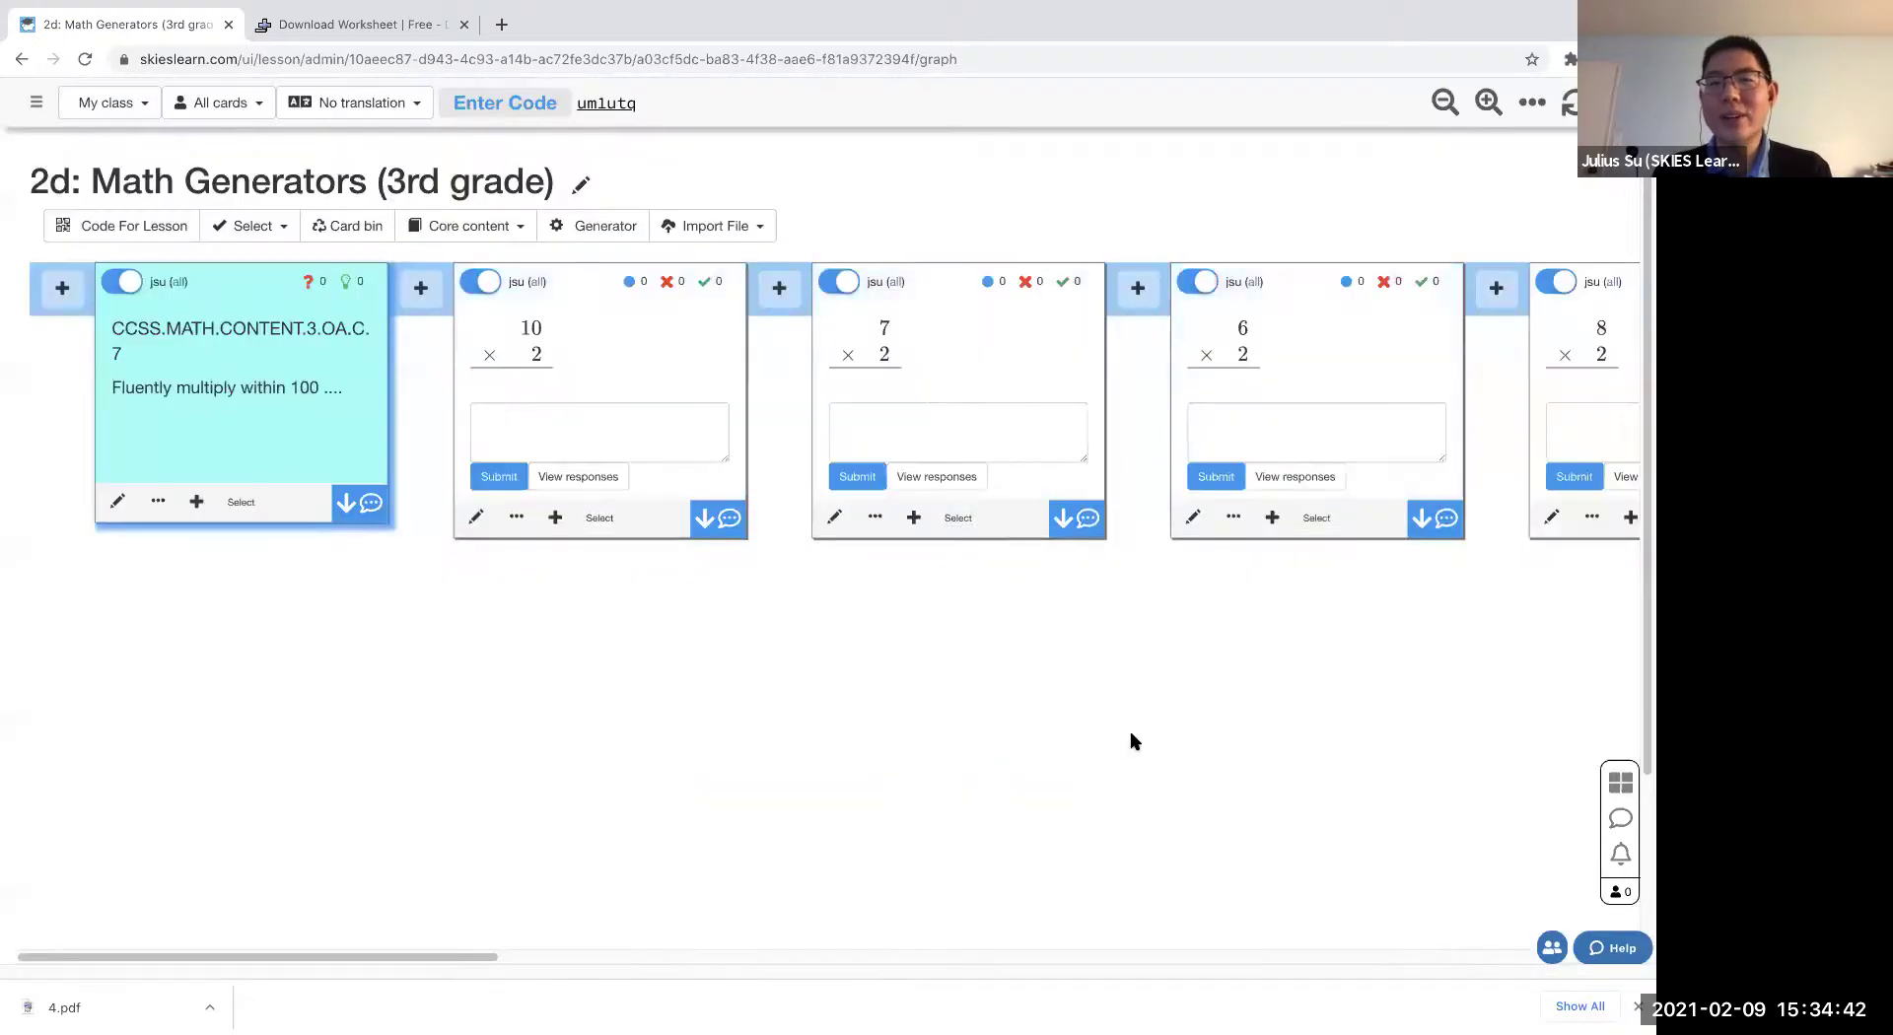
scroll(1127, 740, right, 10)
scroll(874, 613, right, 10)
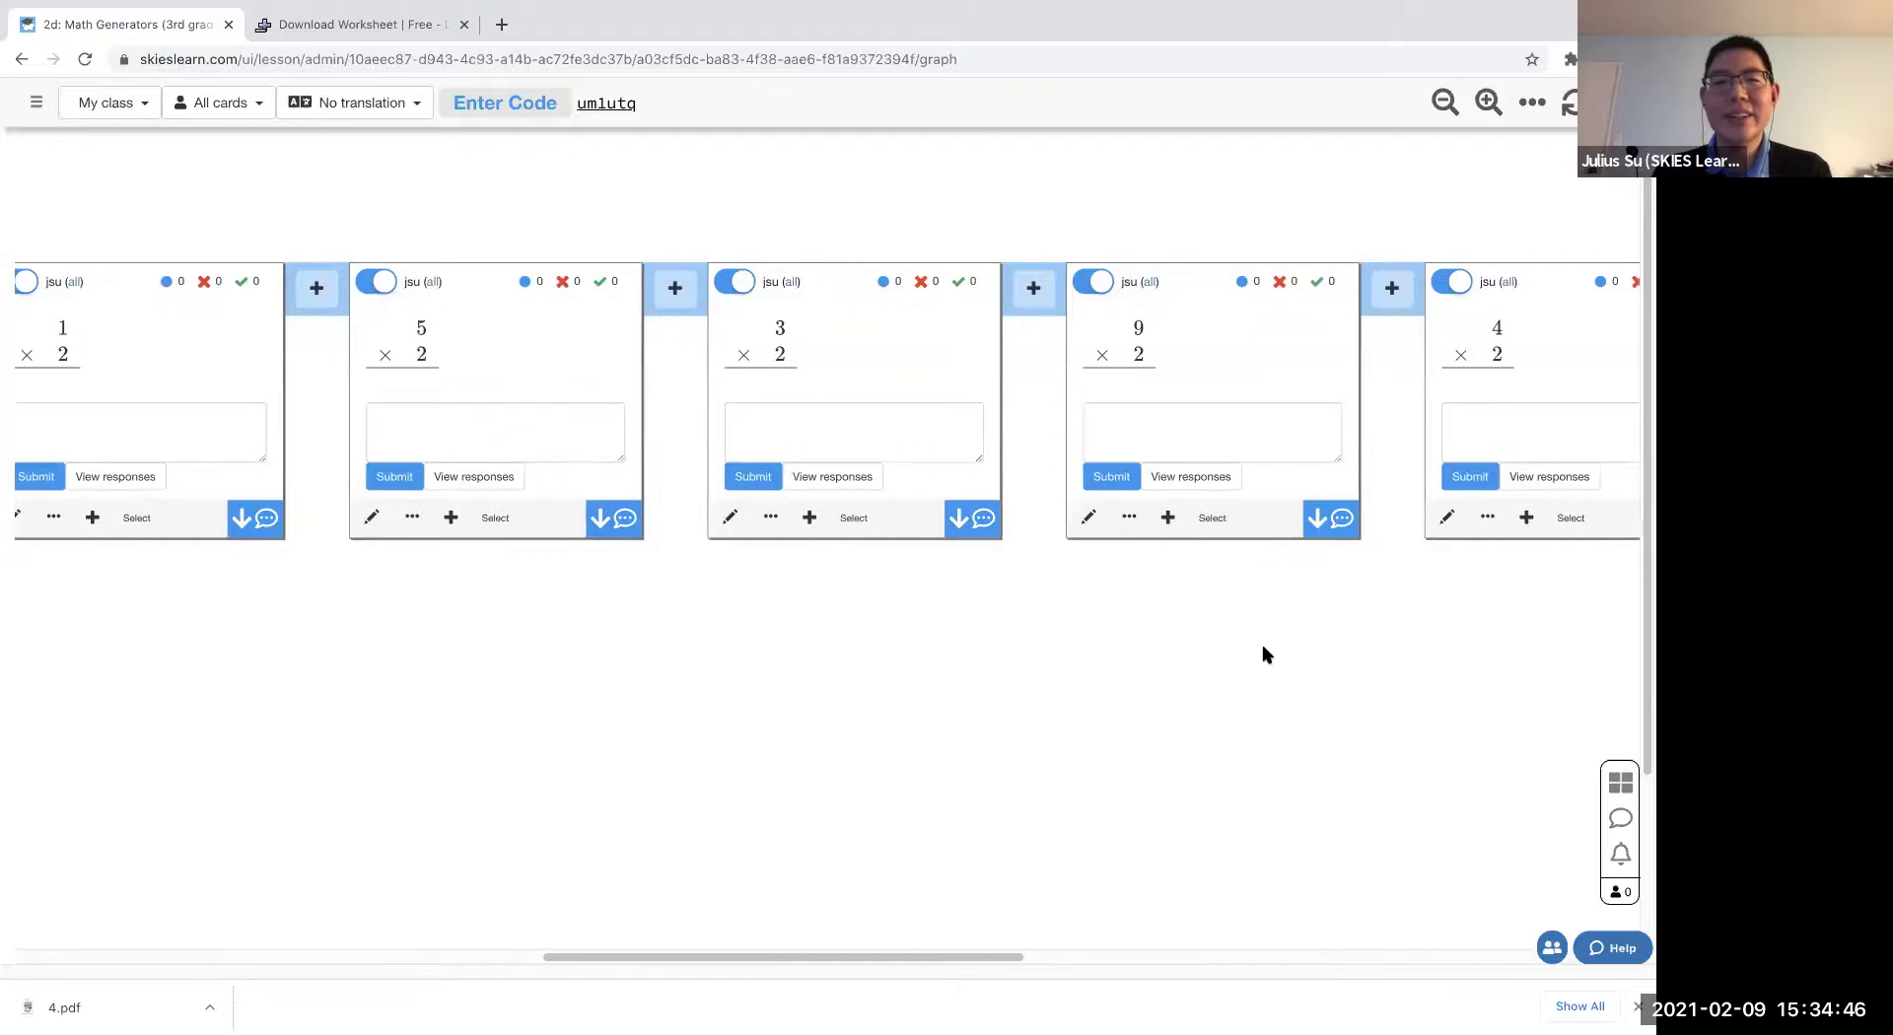
scroll(1259, 654, right, 10)
scroll(1271, 718, left, 15)
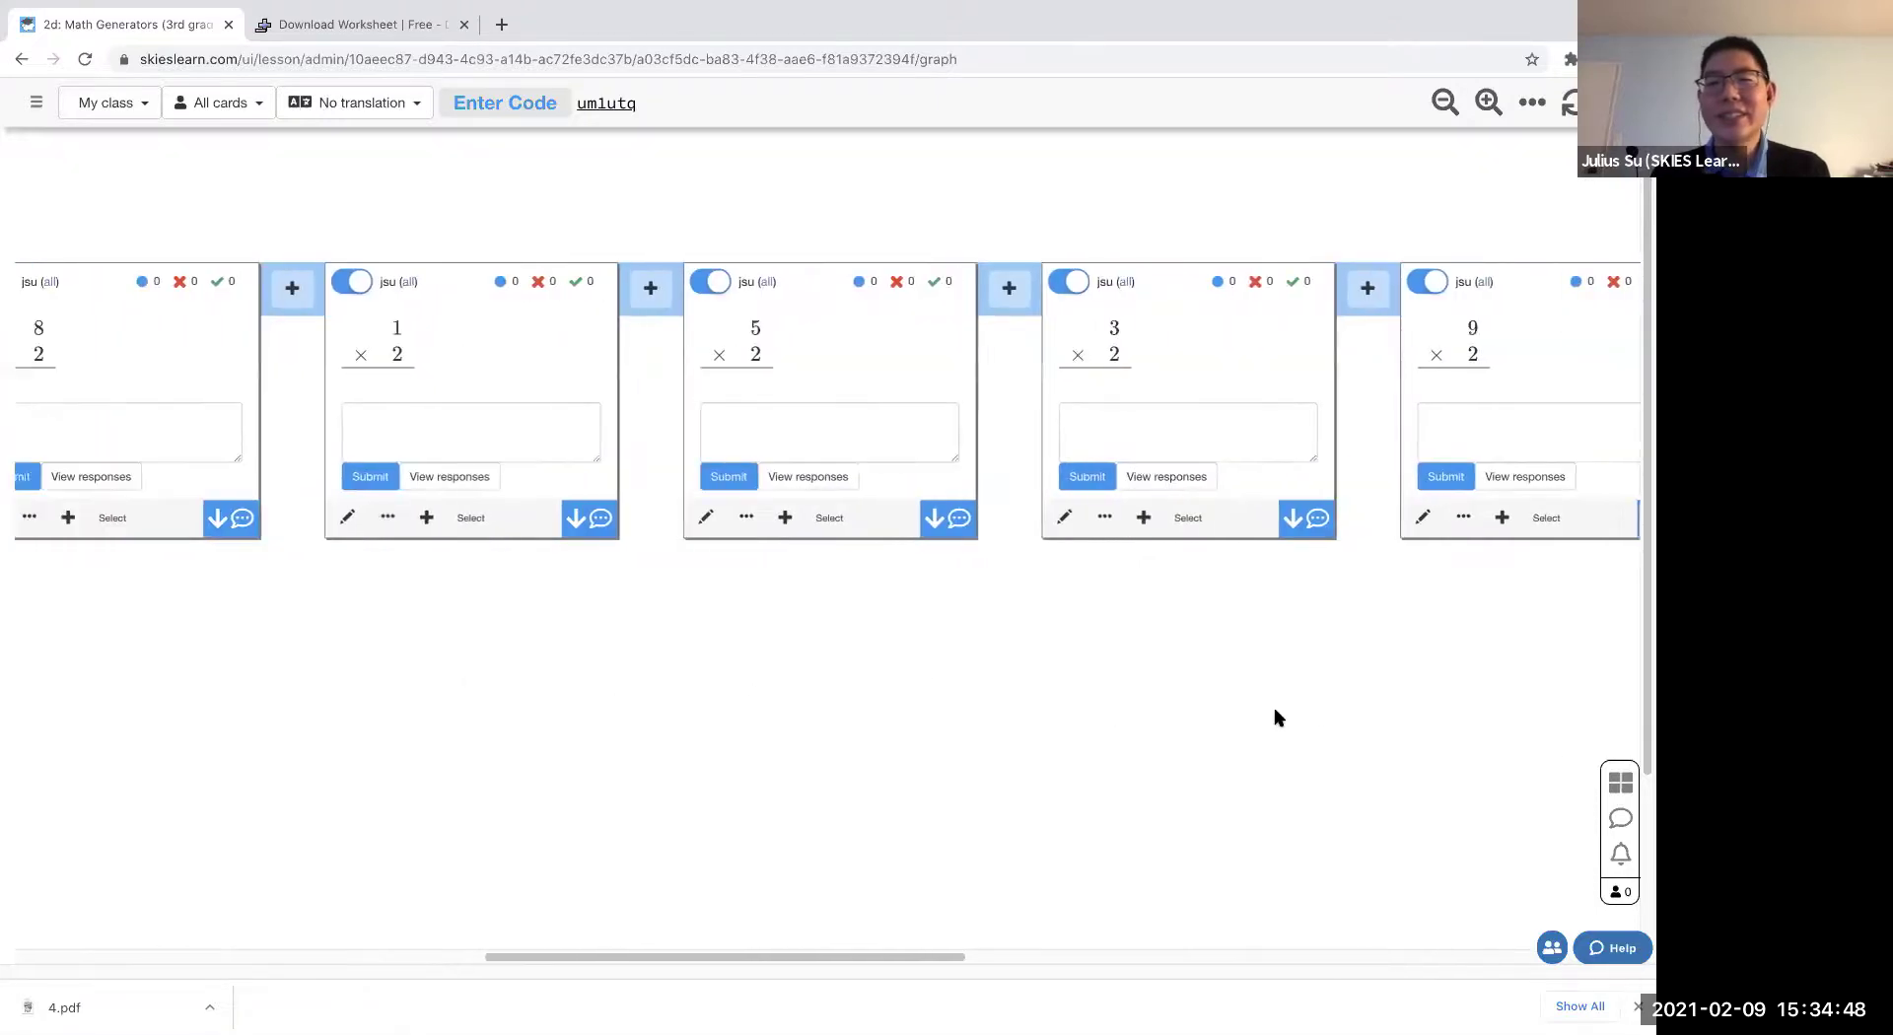
scroll(1104, 740, left, 10)
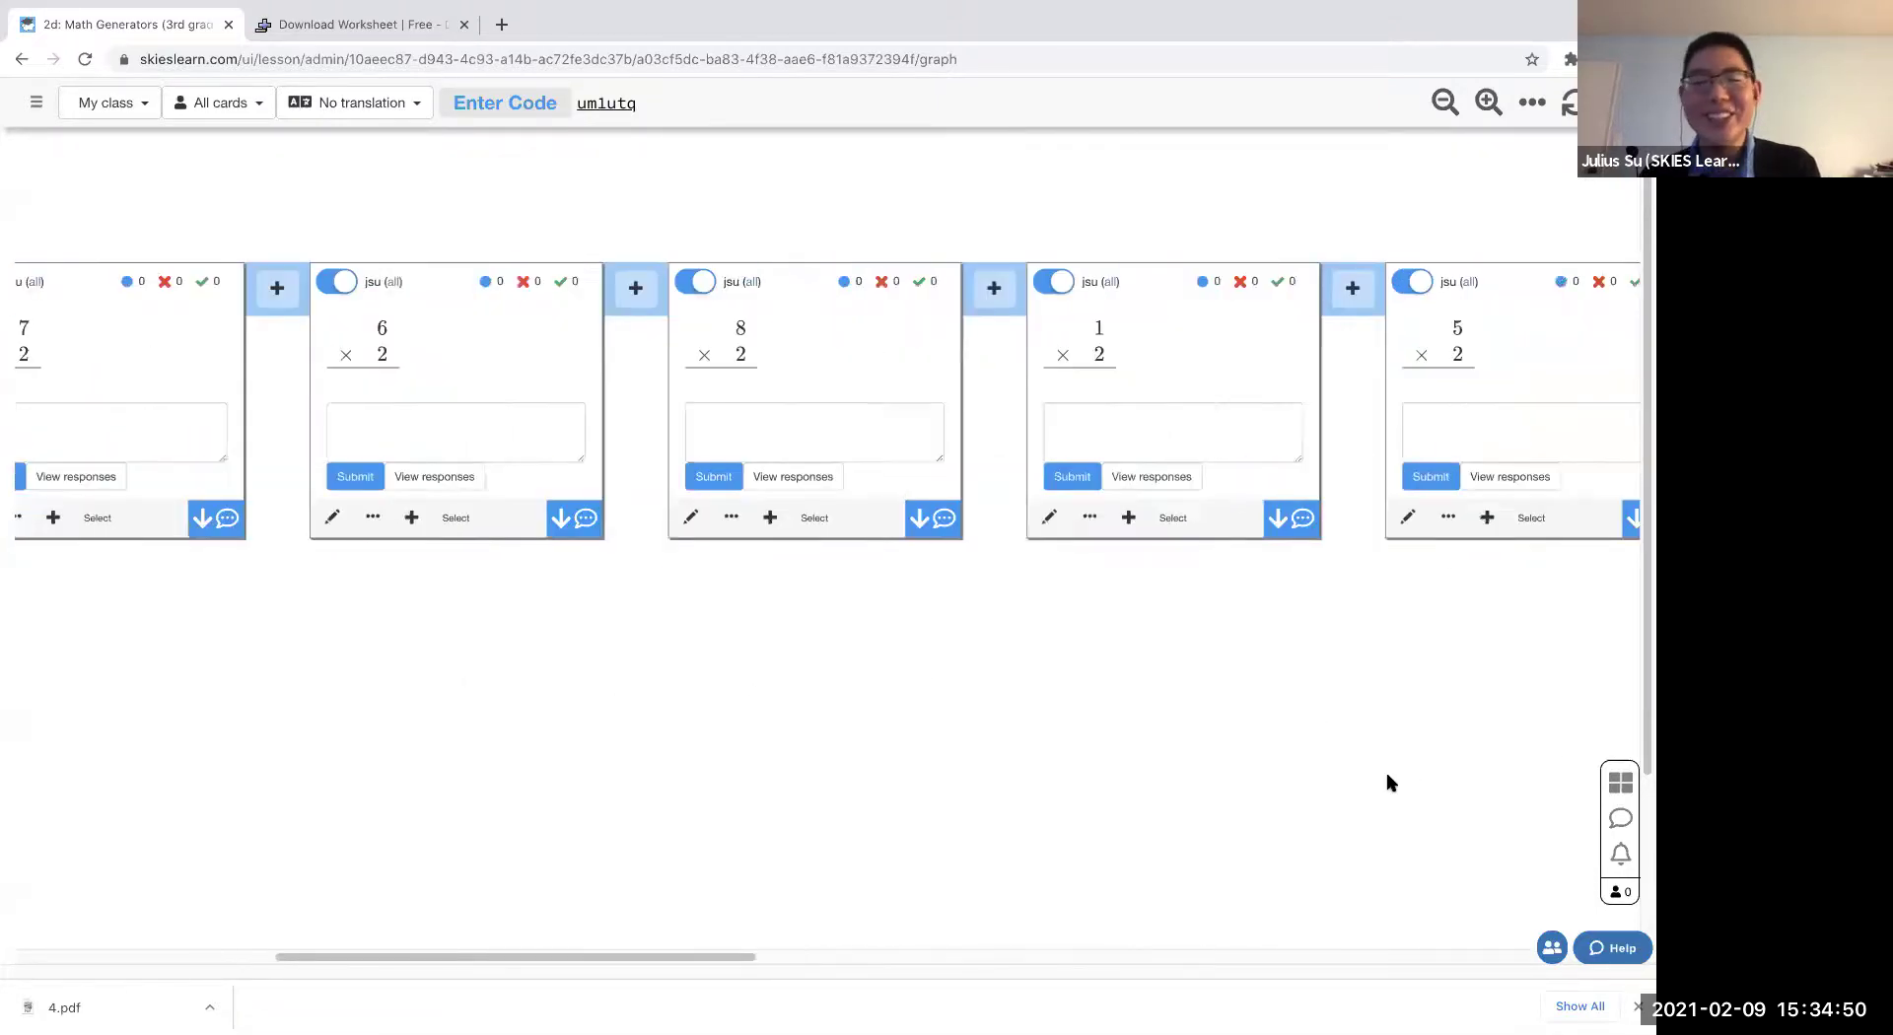
scroll(1124, 719, right, 5)
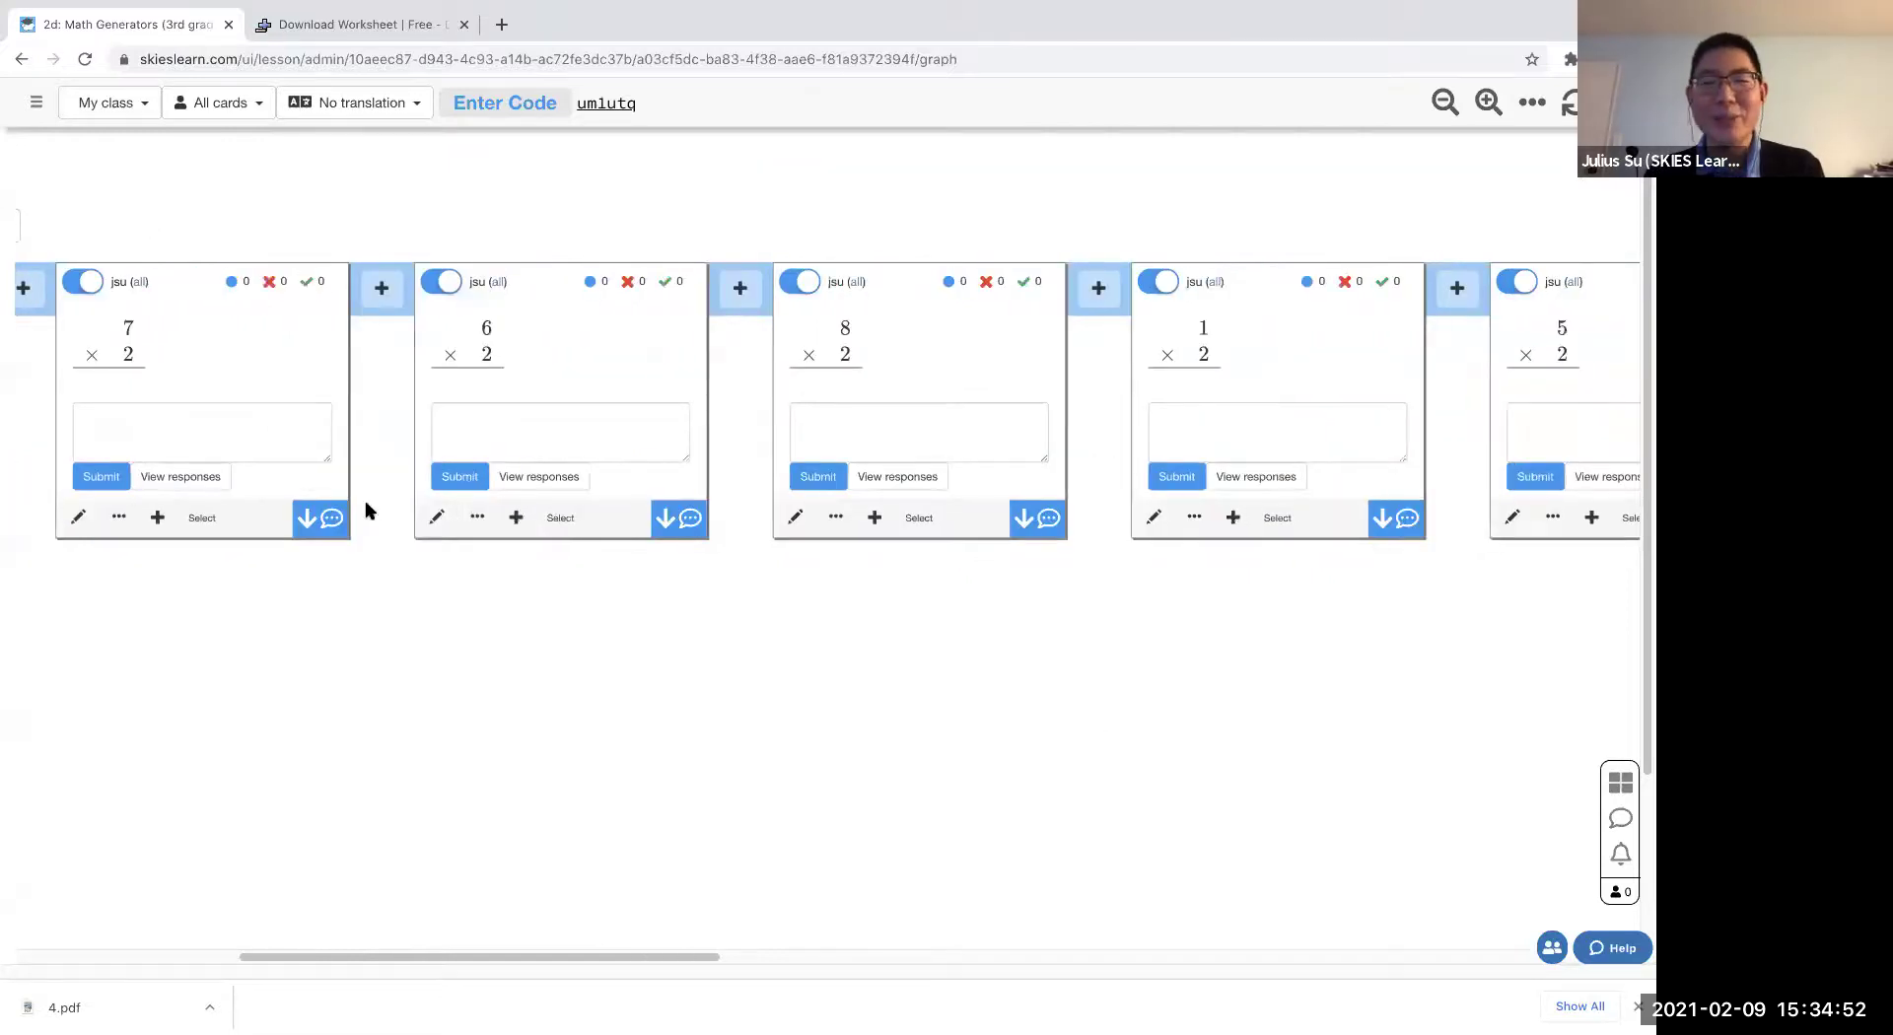
scroll(1015, 718, right, 10)
scroll(985, 697, right, 5)
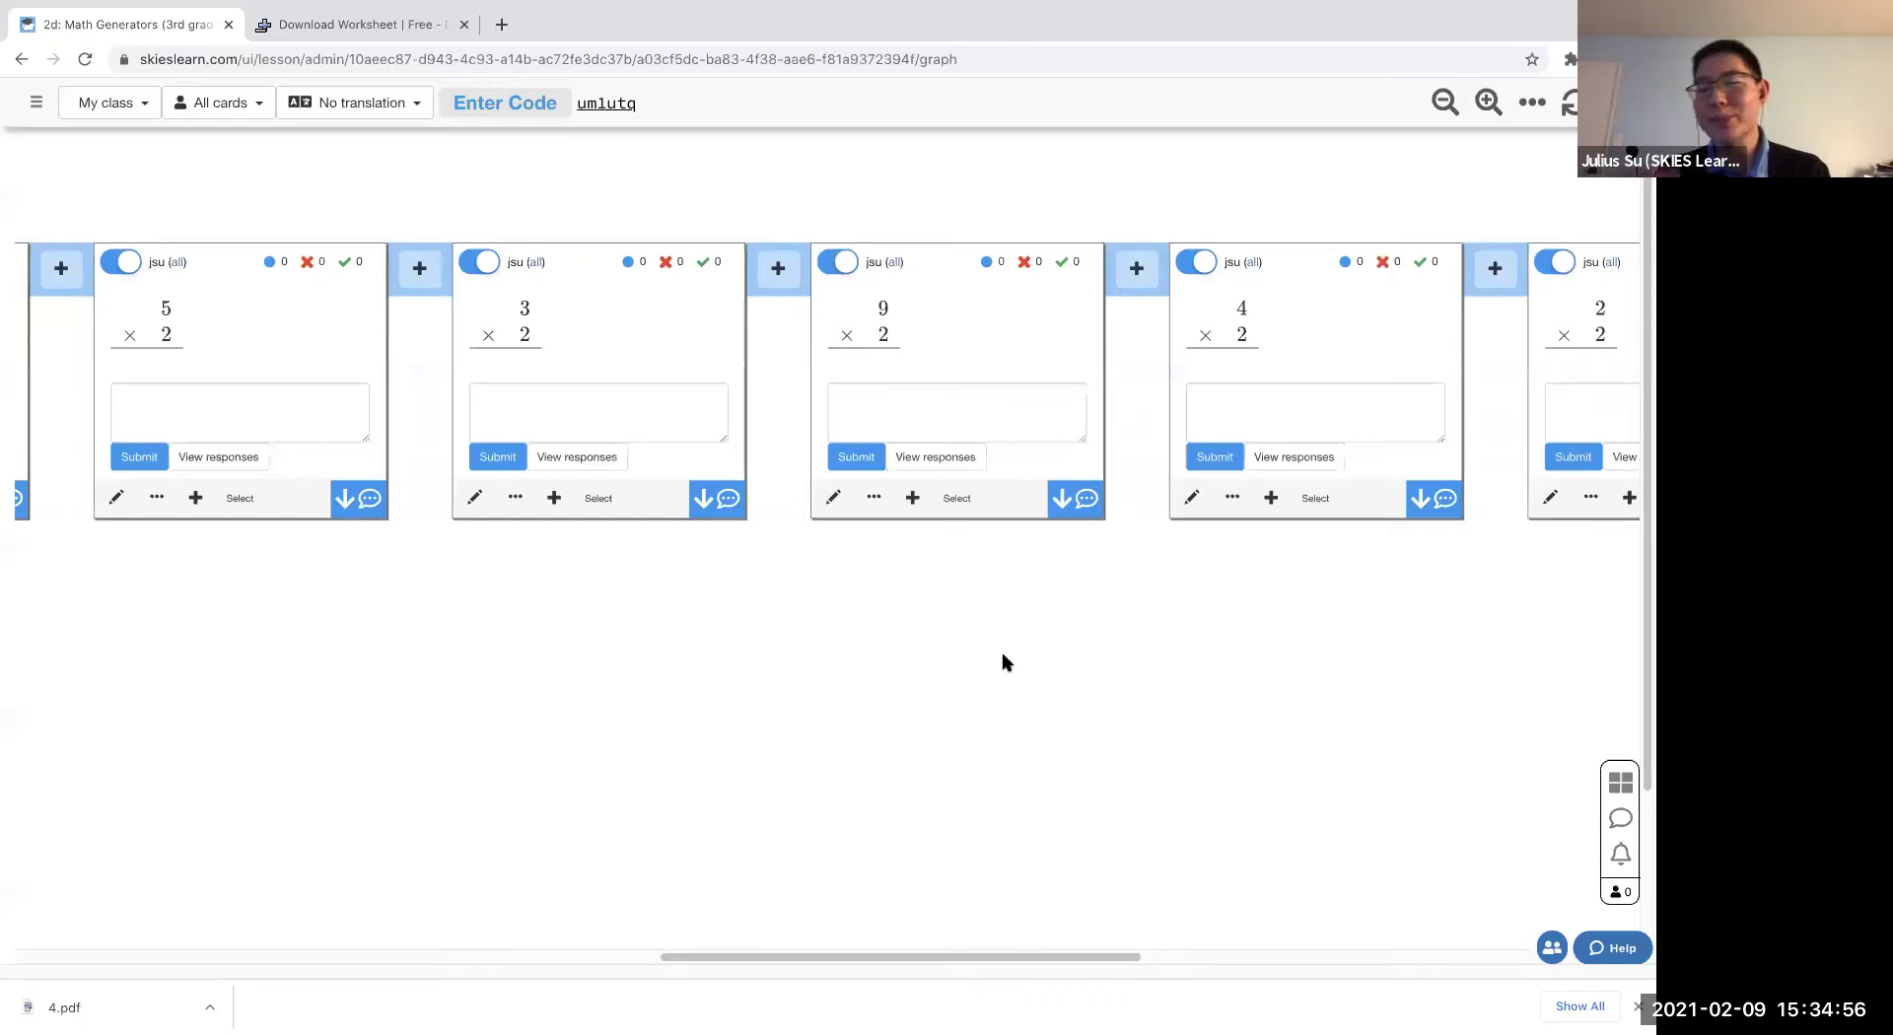
scroll(1182, 580, right, 4)
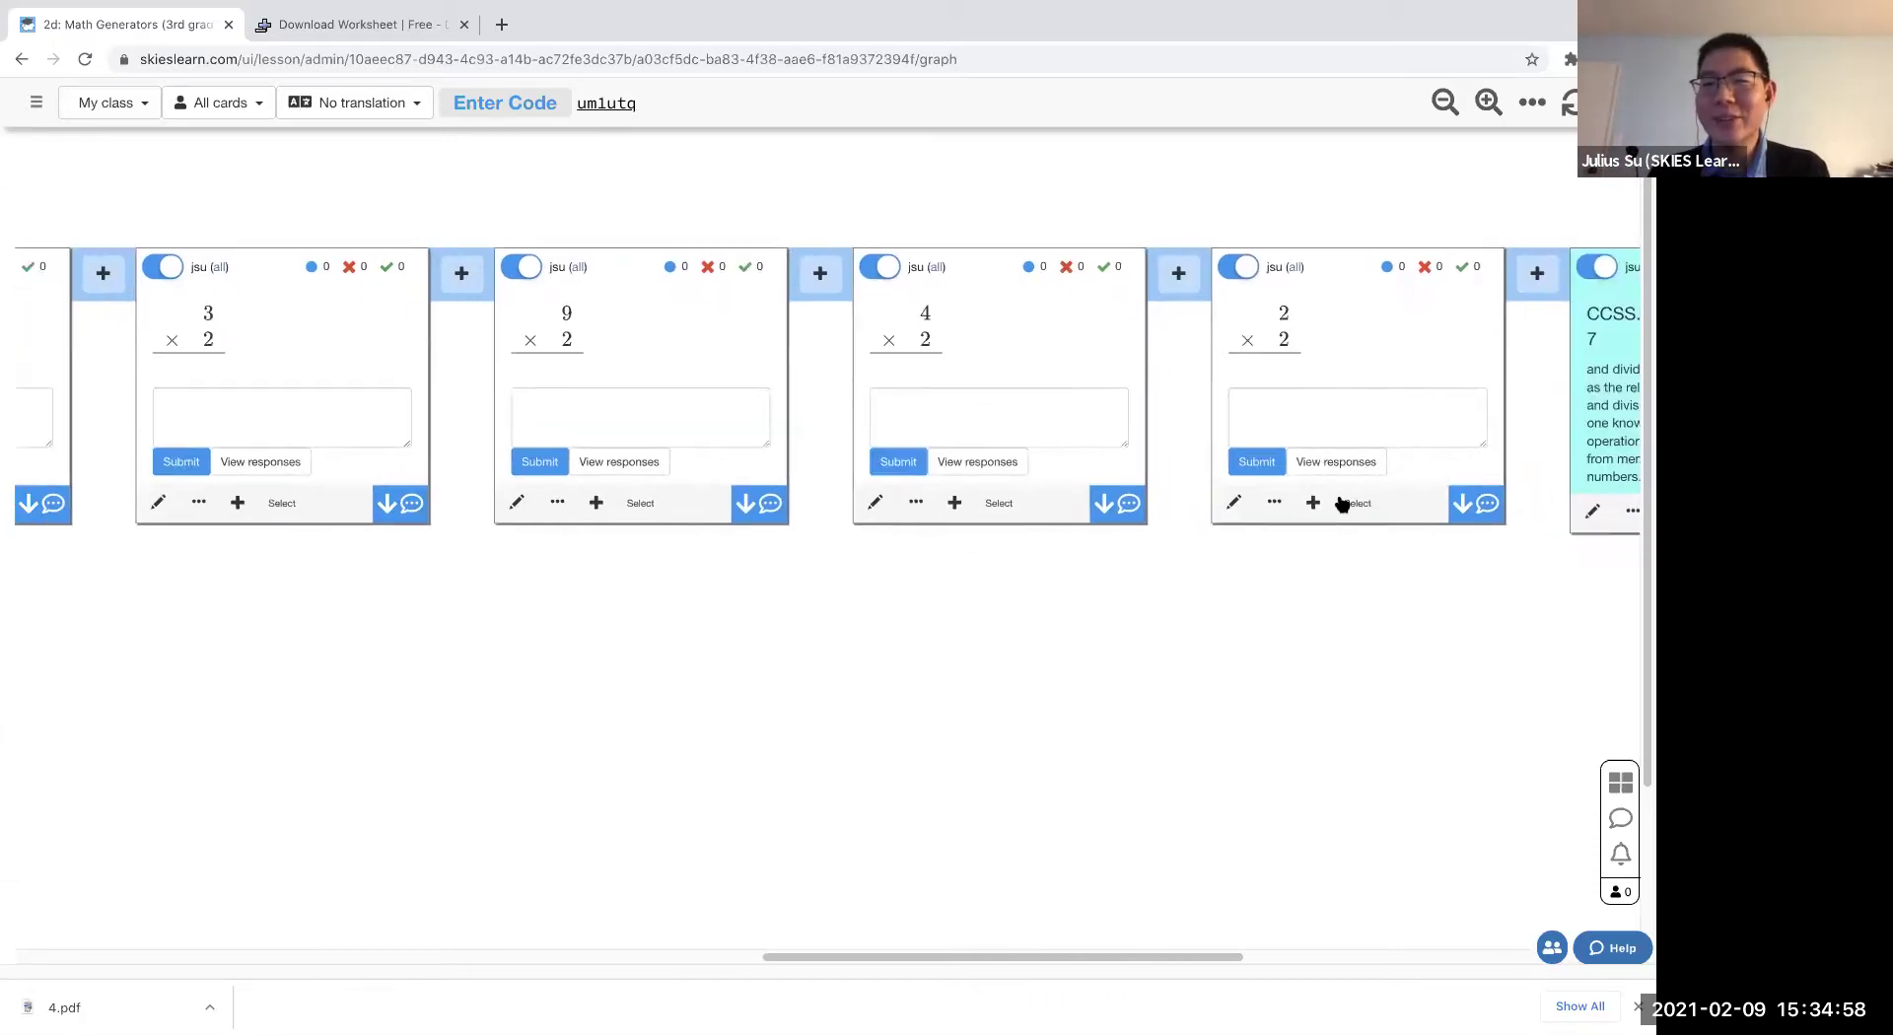
- Delete all ten ×2 multiplication cards, from 1 × 2 through 10 × 2
click(1259, 523)
click(999, 505)
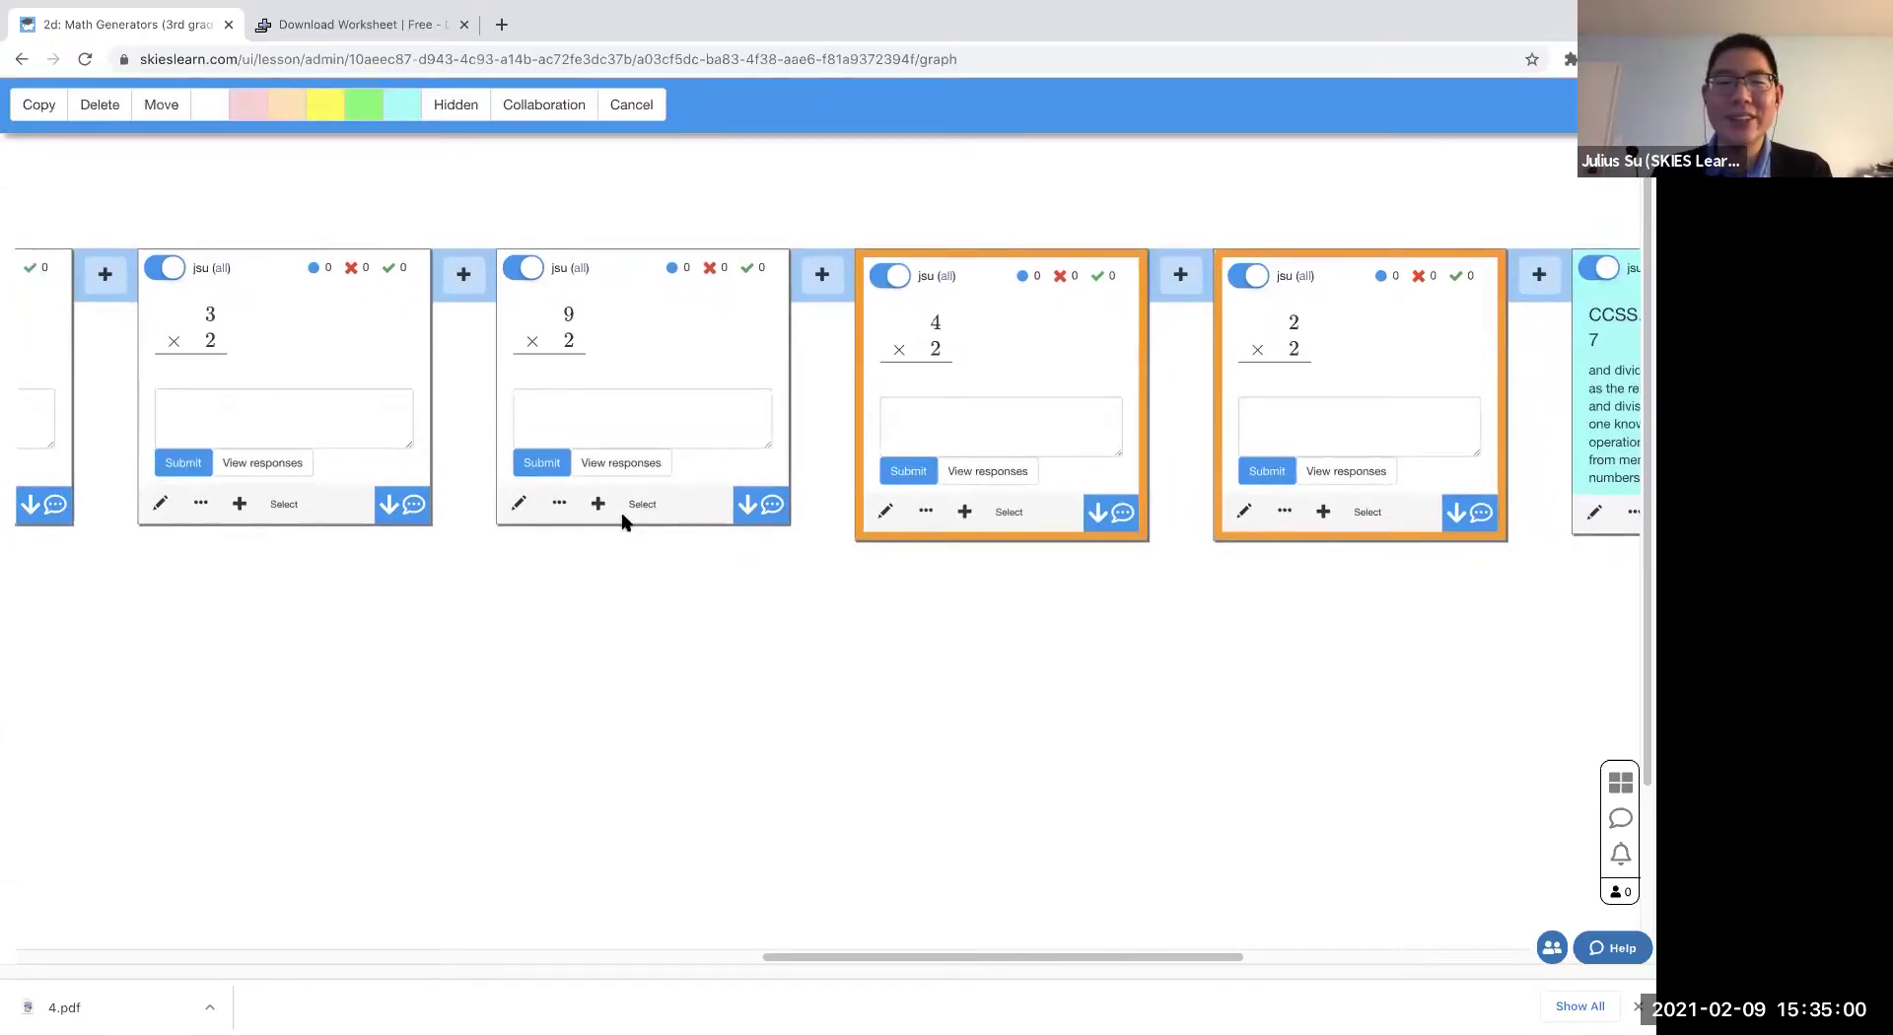
click(636, 504)
scroll(1183, 621, left, 6)
click(802, 520)
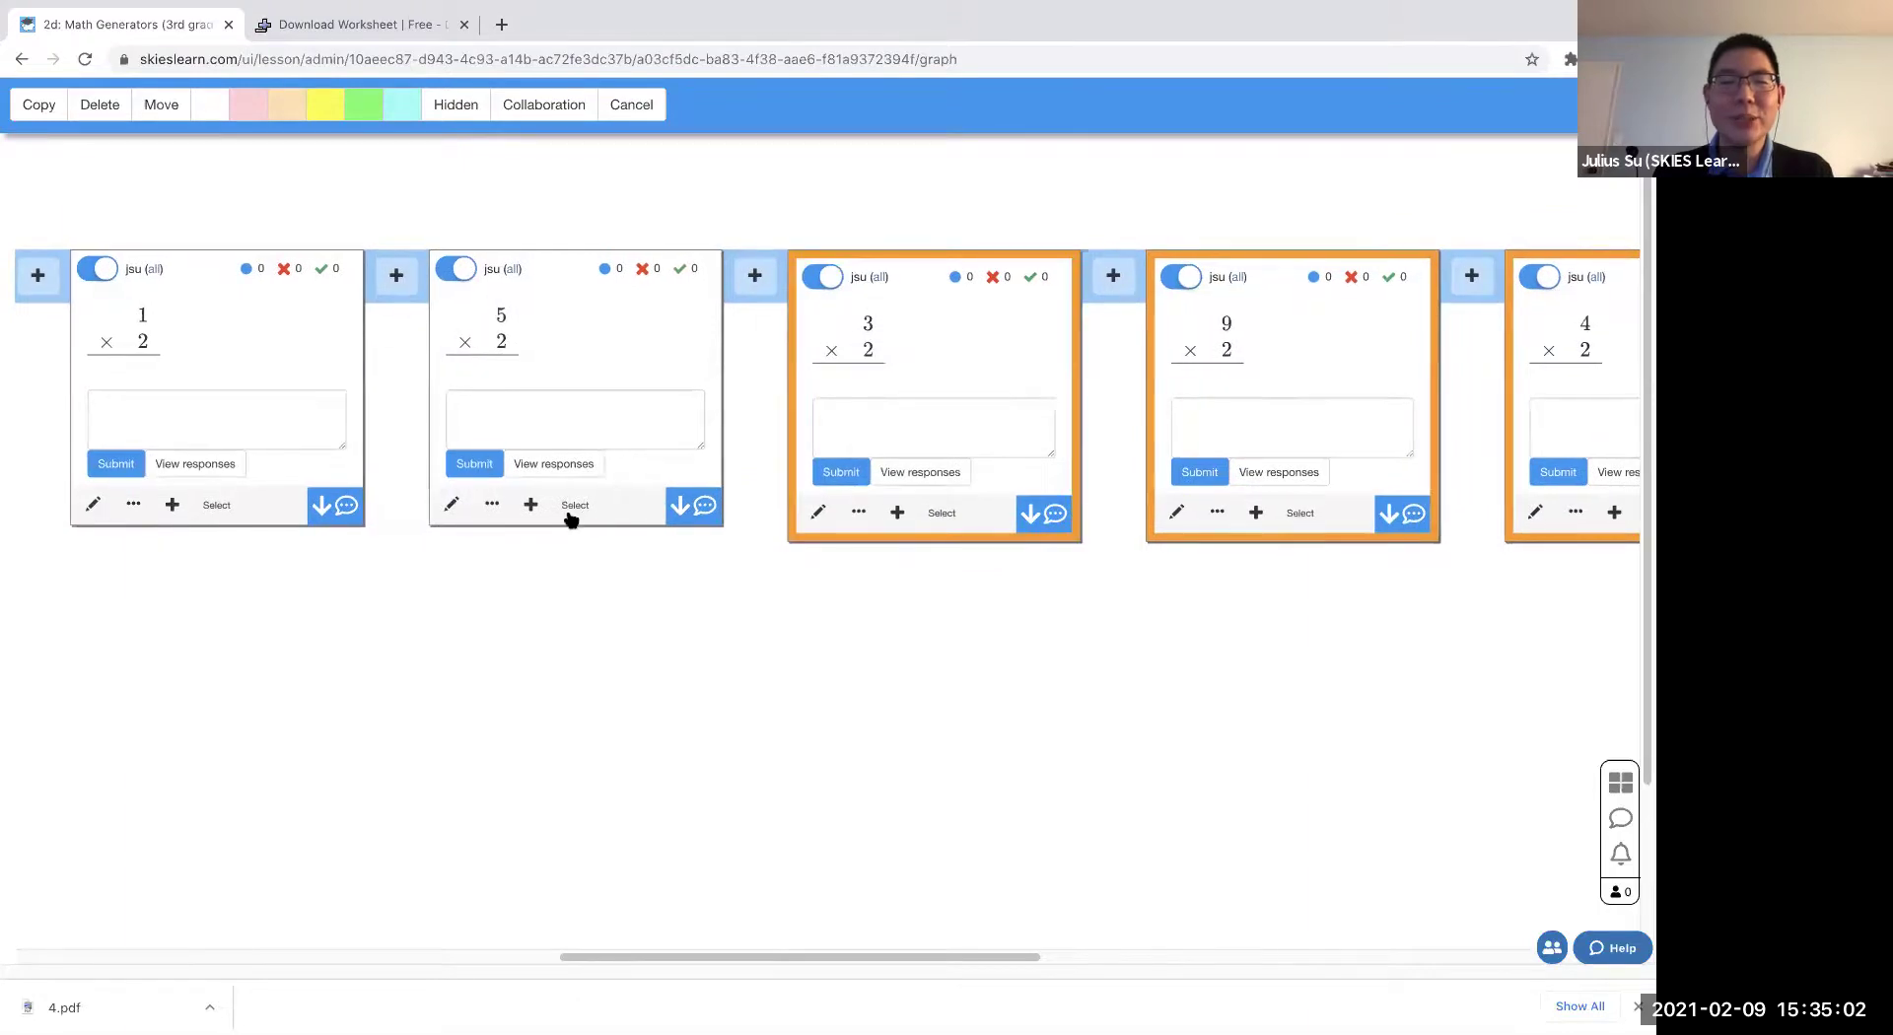
click(570, 519)
scroll(887, 571, left, 5)
click(820, 492)
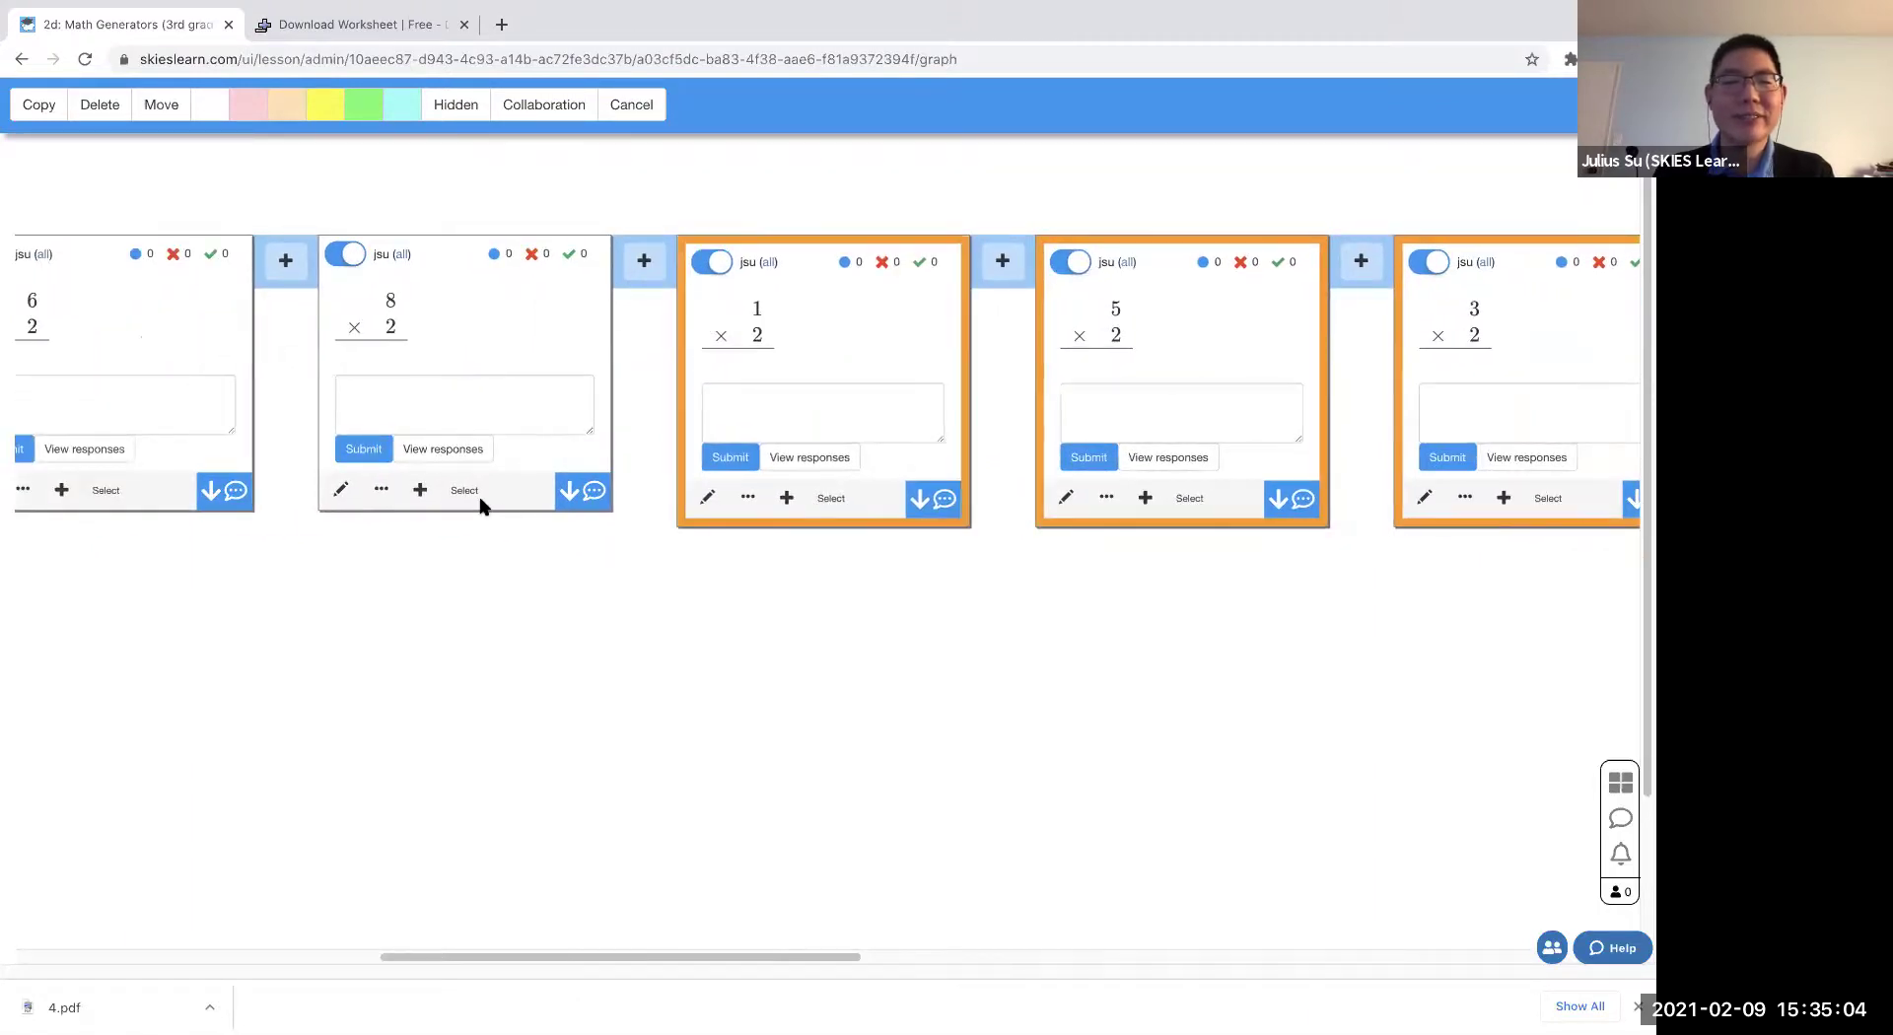
click(473, 498)
scroll(1137, 630, left, 5)
click(763, 498)
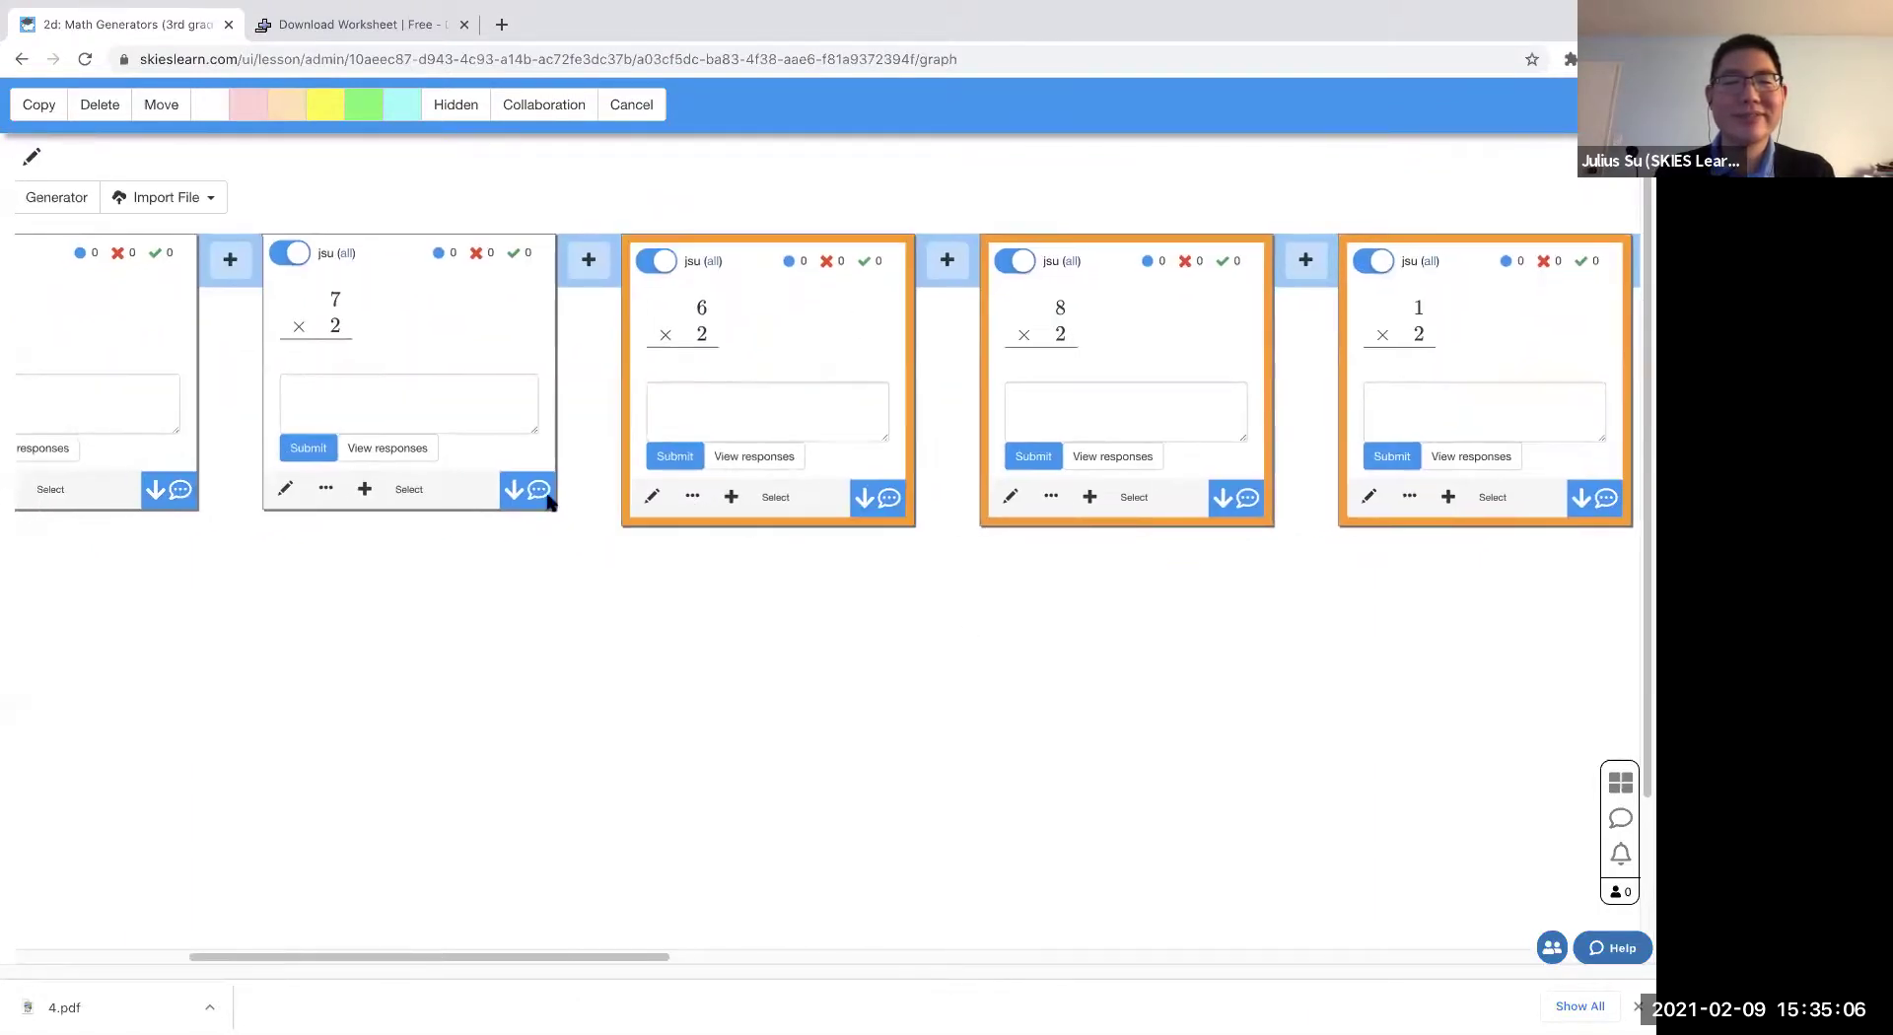
click(414, 491)
scroll(929, 613, left, 5)
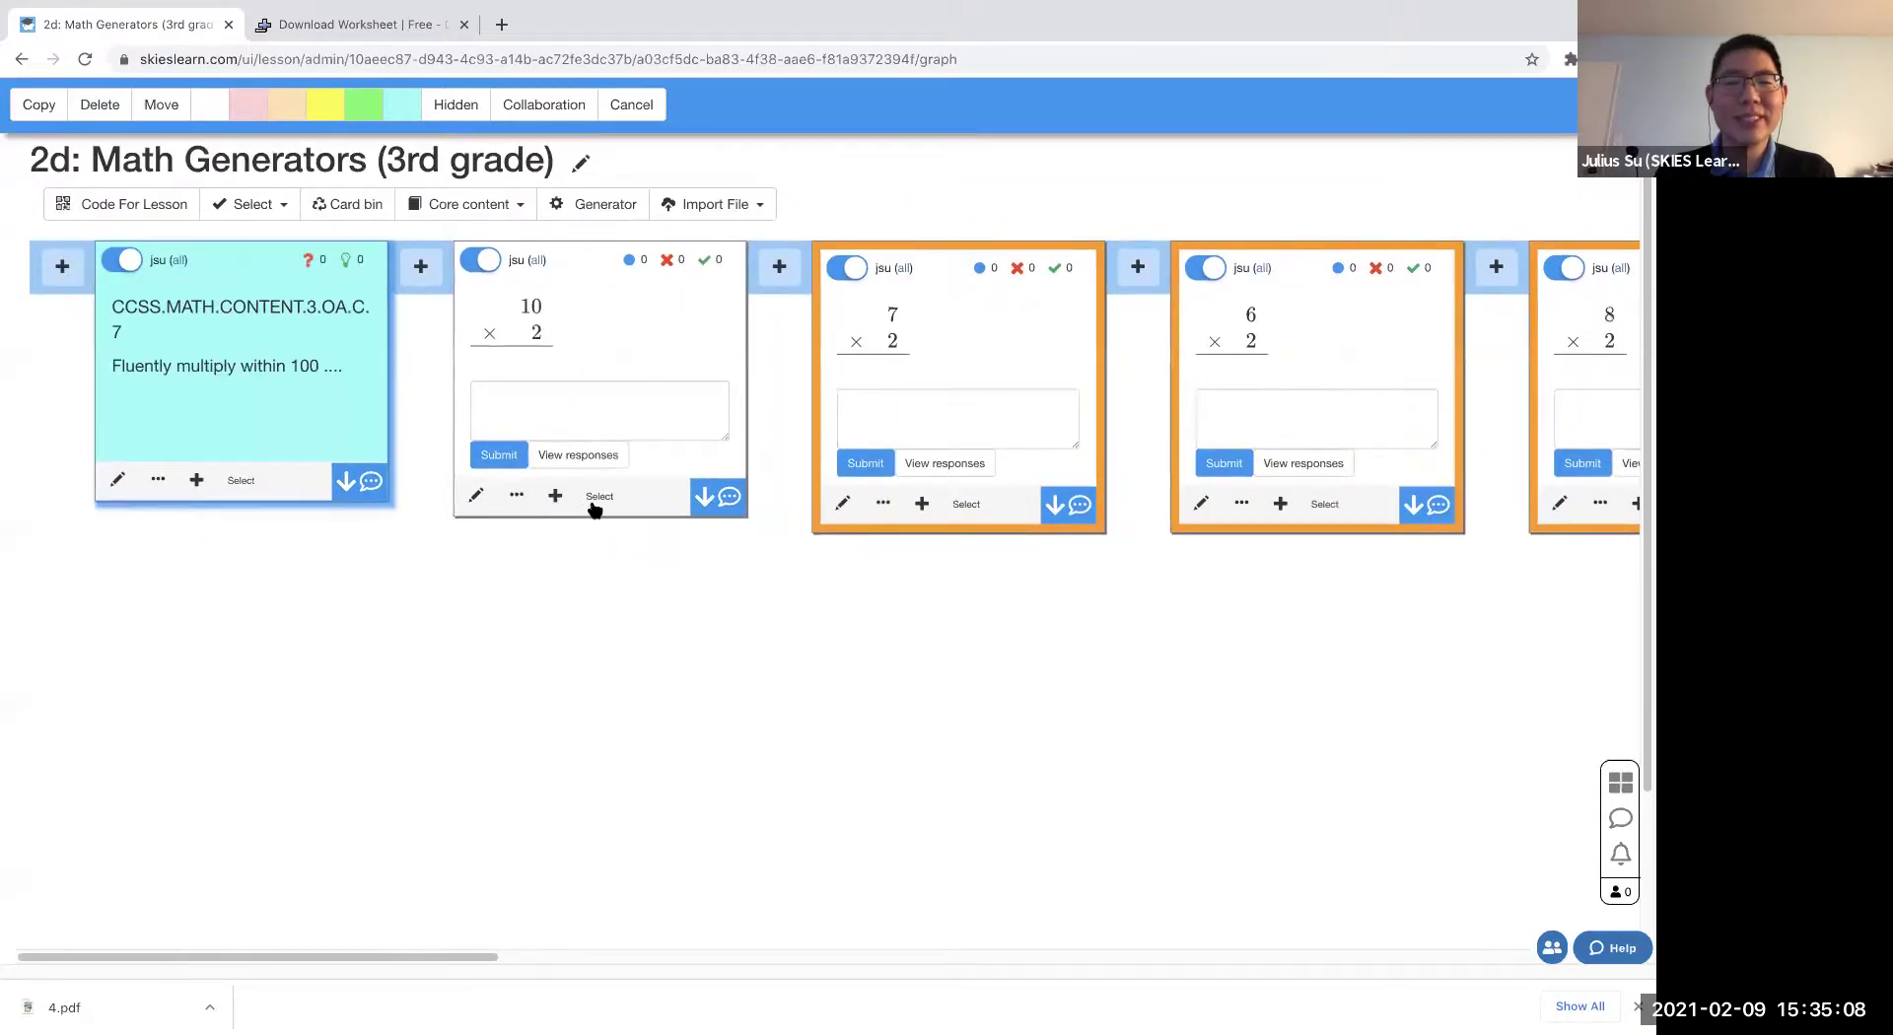
click(600, 504)
click(99, 104)
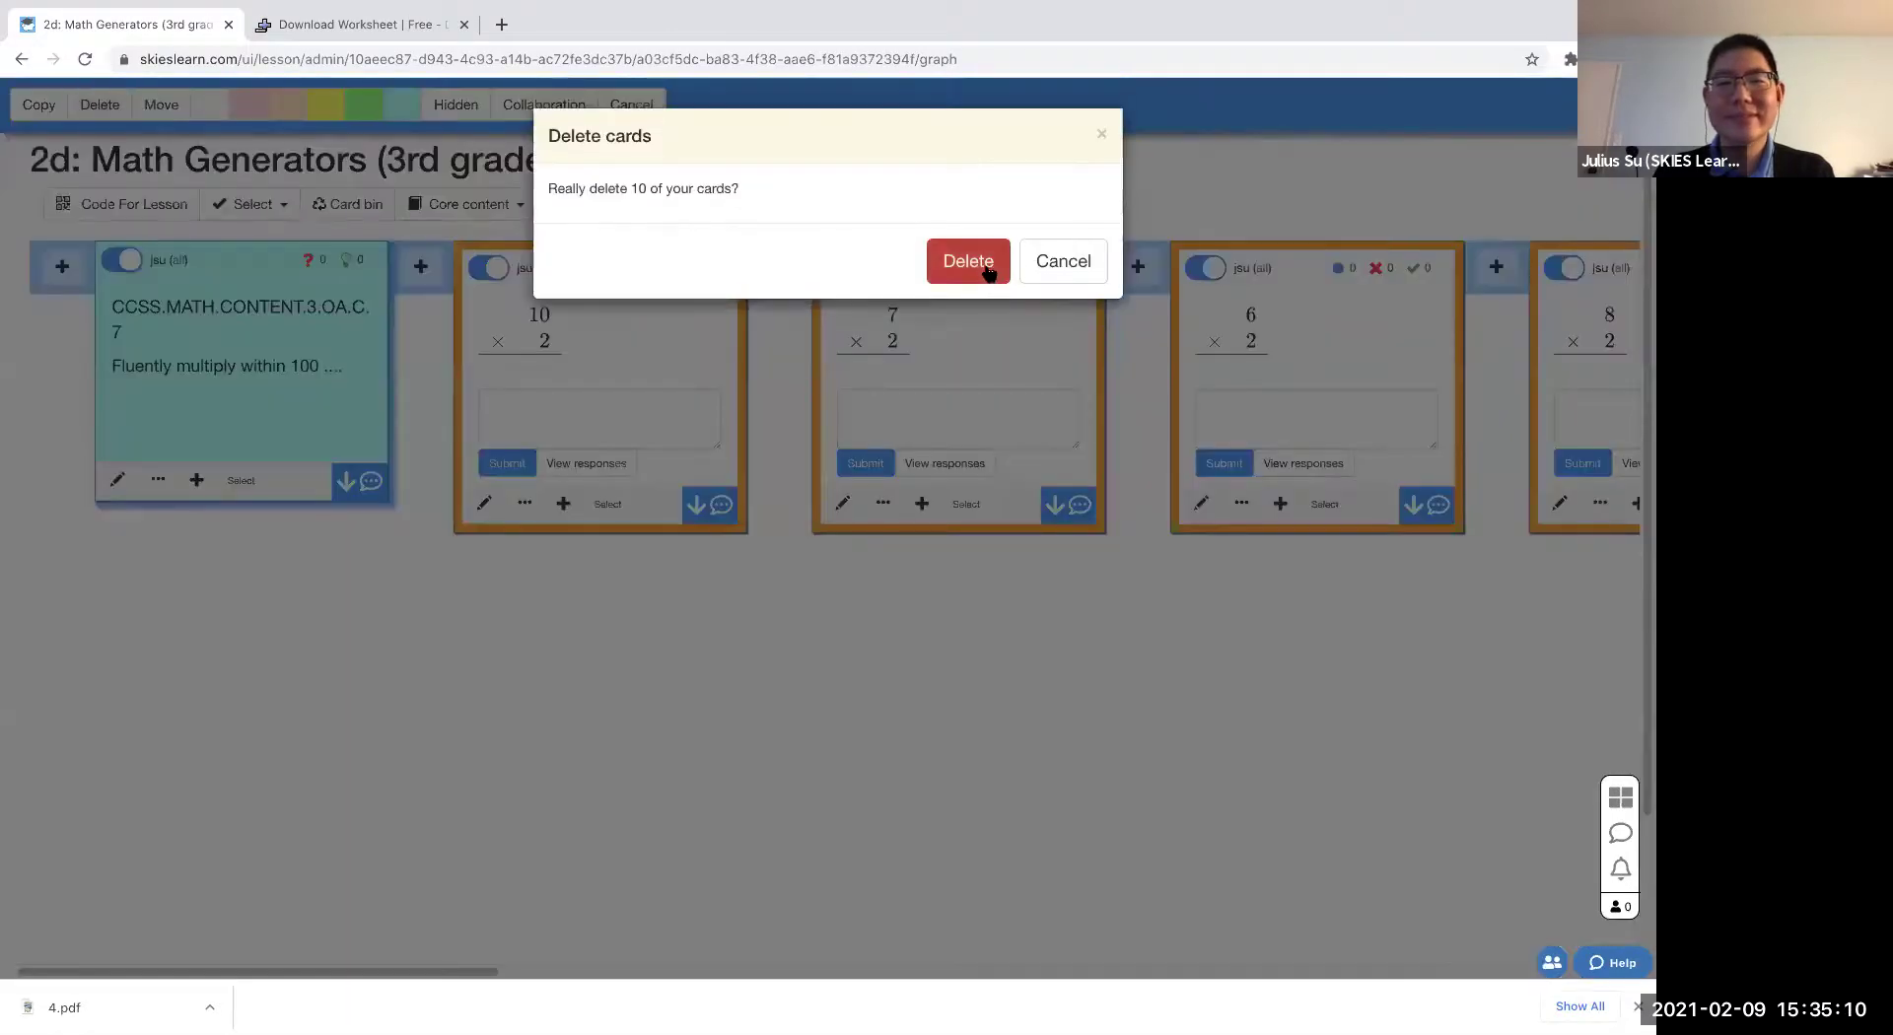
key(Return)
- Generate multiplication cards after the first standard with both number ranges set to 1-5
click(421, 266)
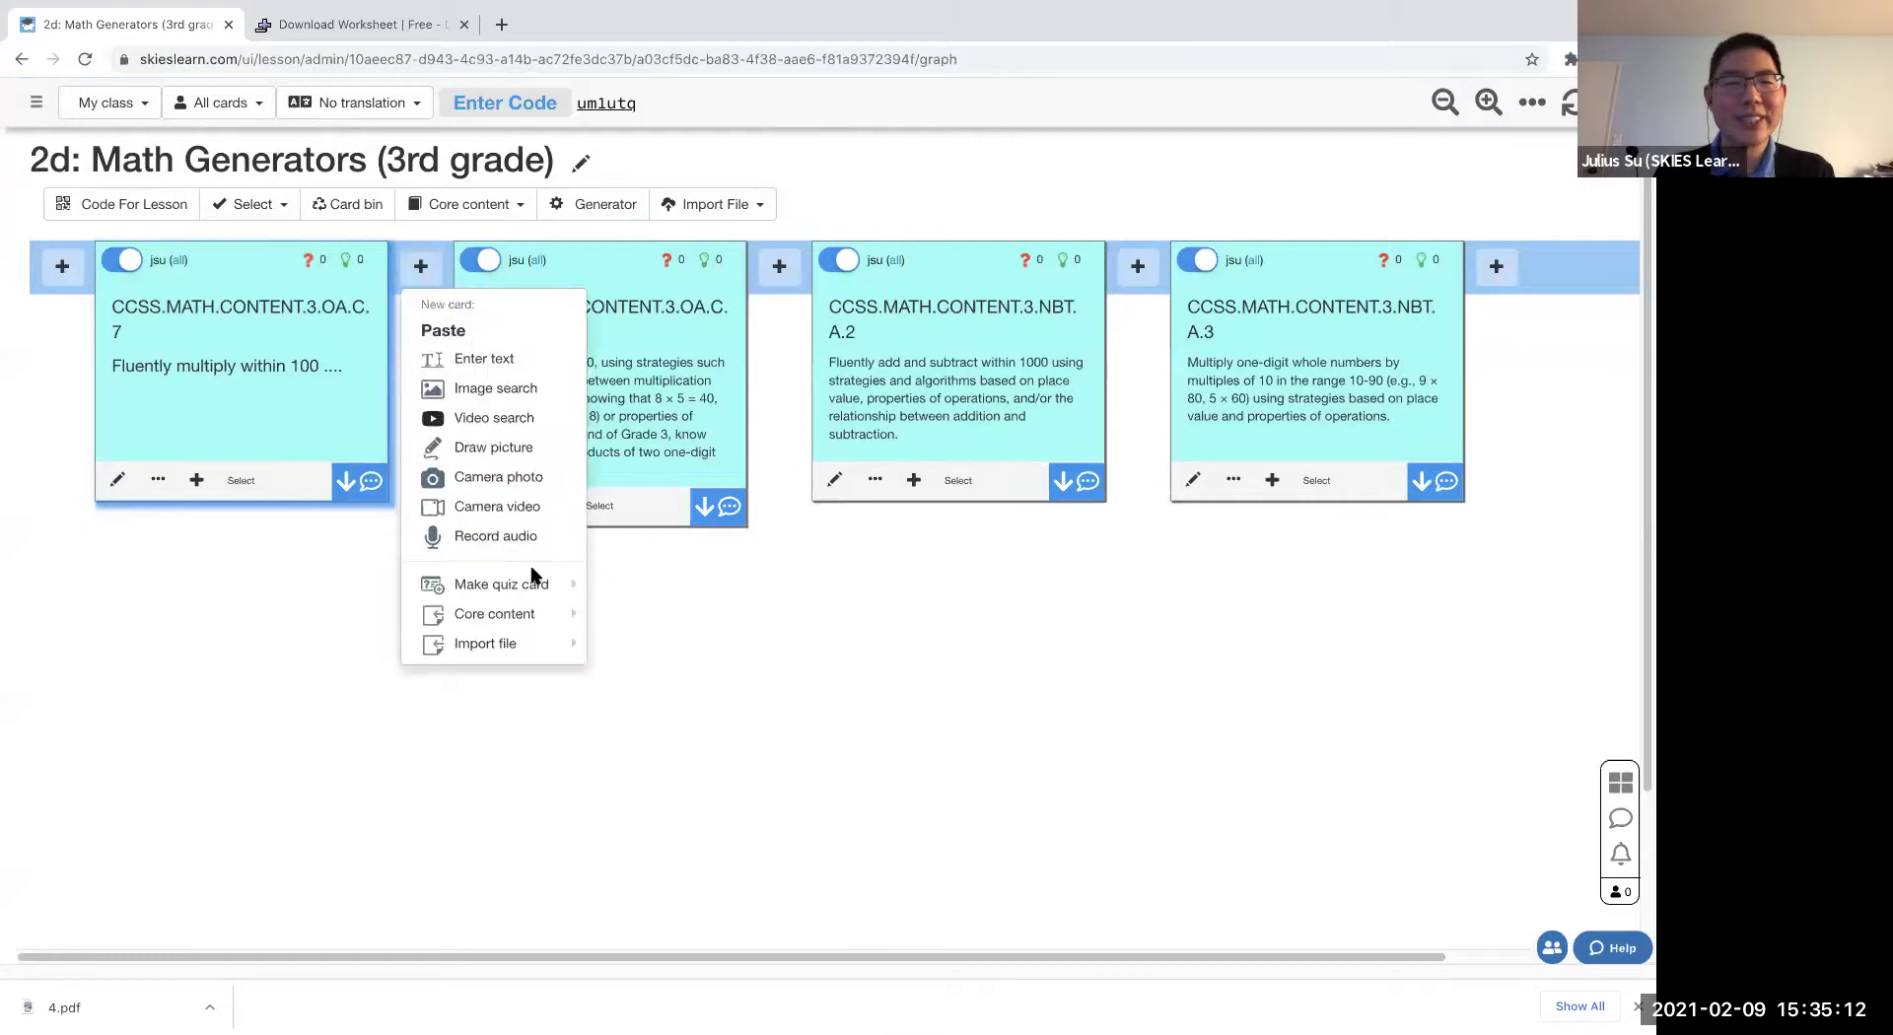
mouse_move(532, 583)
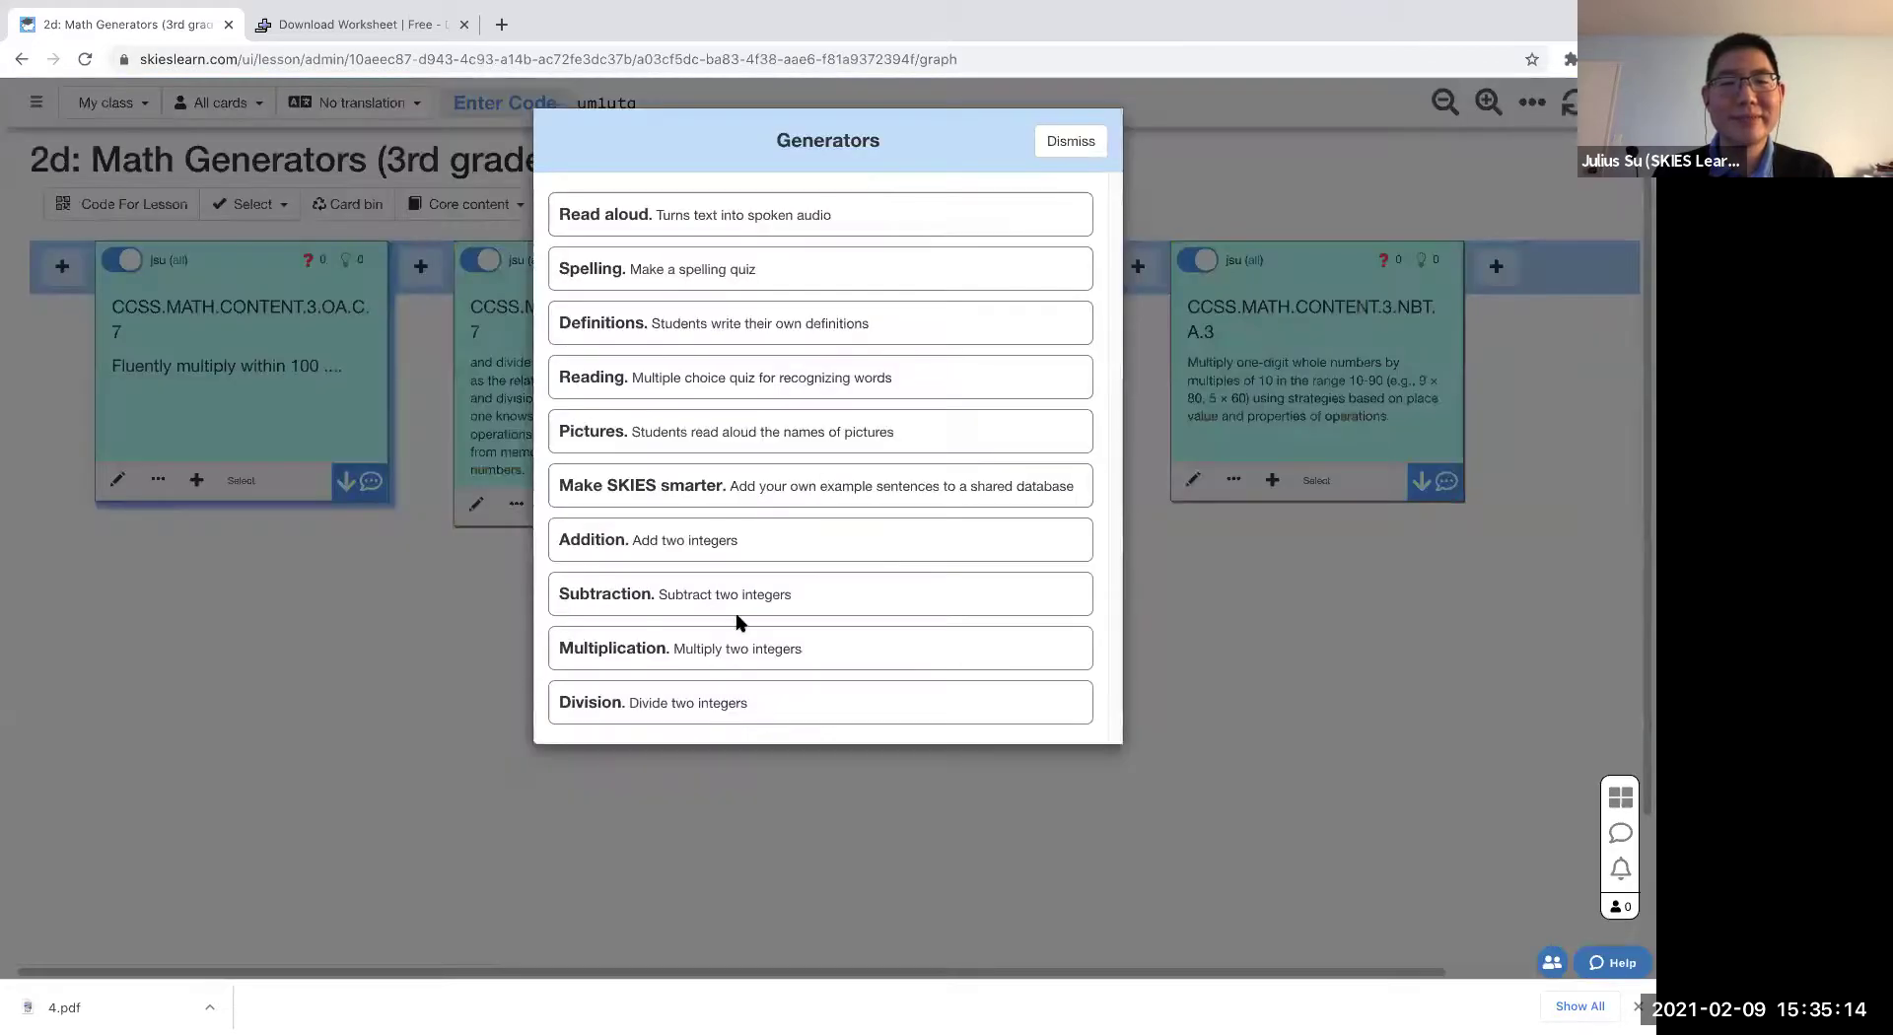
click(711, 665)
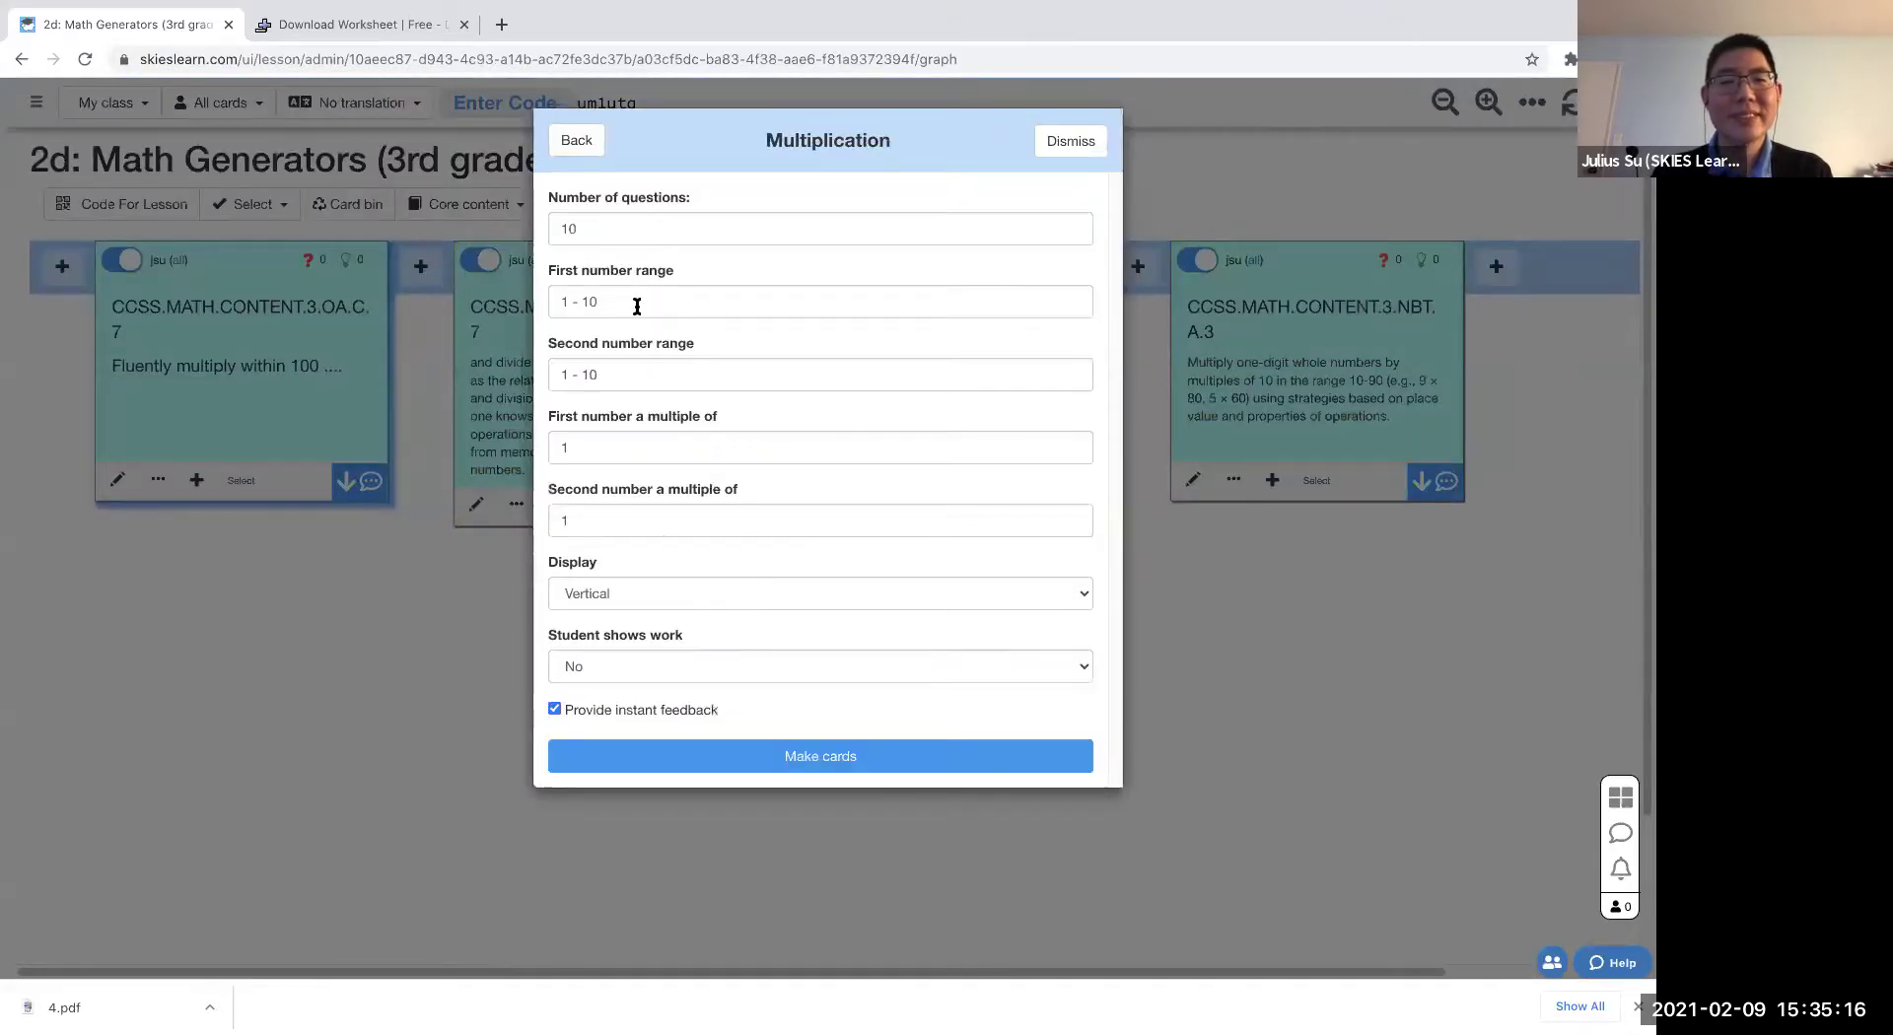
double_click(649, 306)
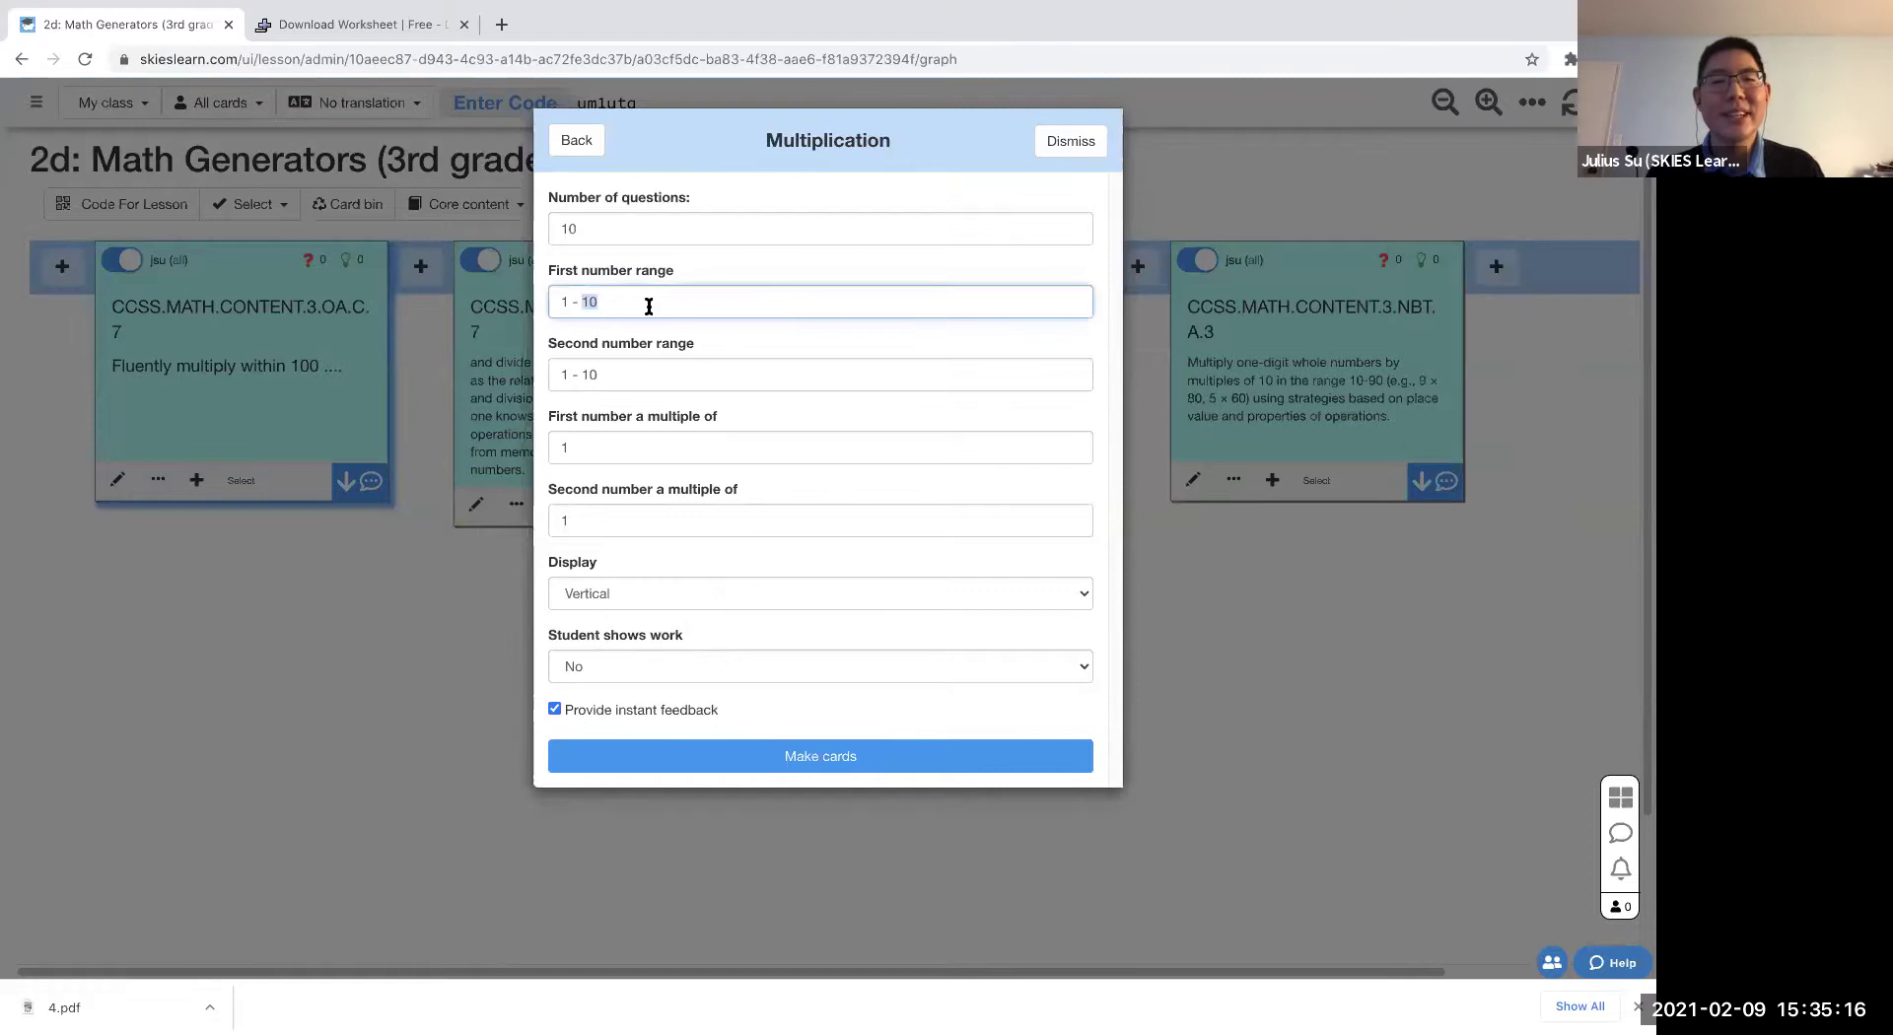
triple_click(649, 368)
text(1-5)
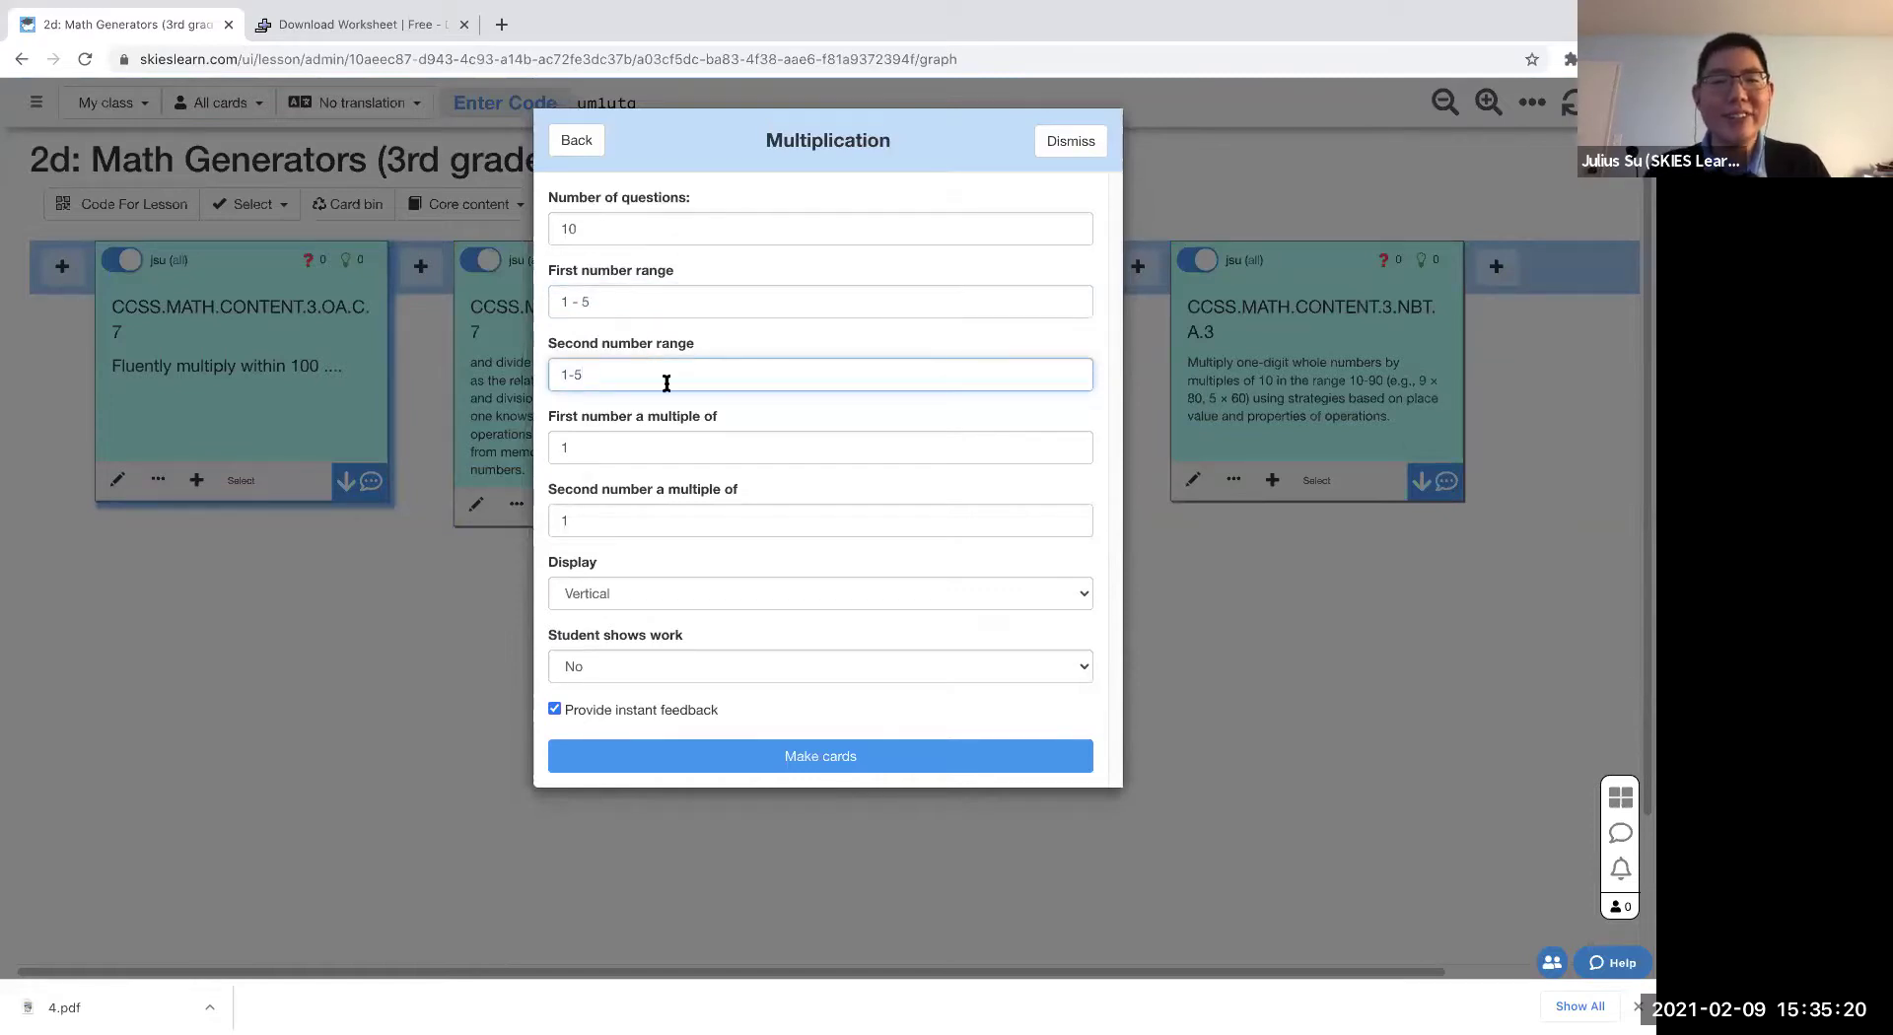
click(761, 763)
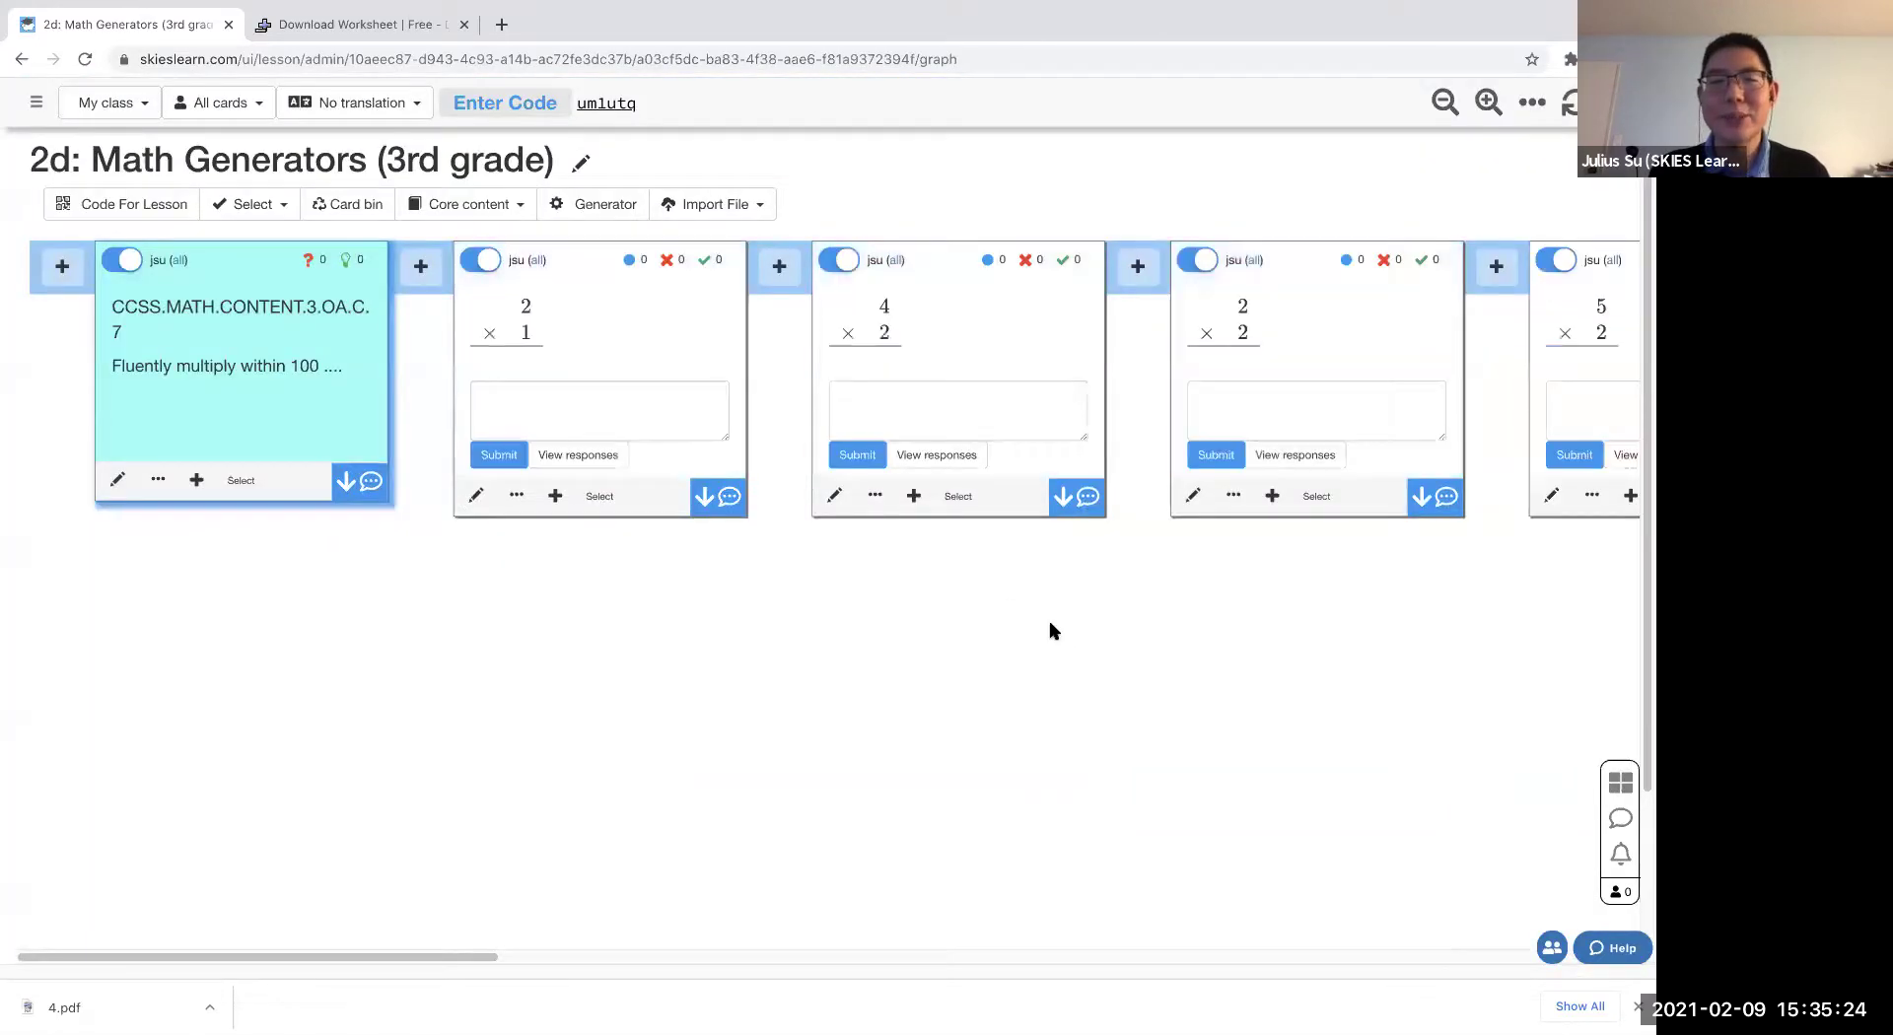
- Delete seven multiplication cards: 1 × 5, 1 × 2, 2 × 5, 5×5, 1×1, 5×4 and 5×2
scroll(605, 636, right, 10)
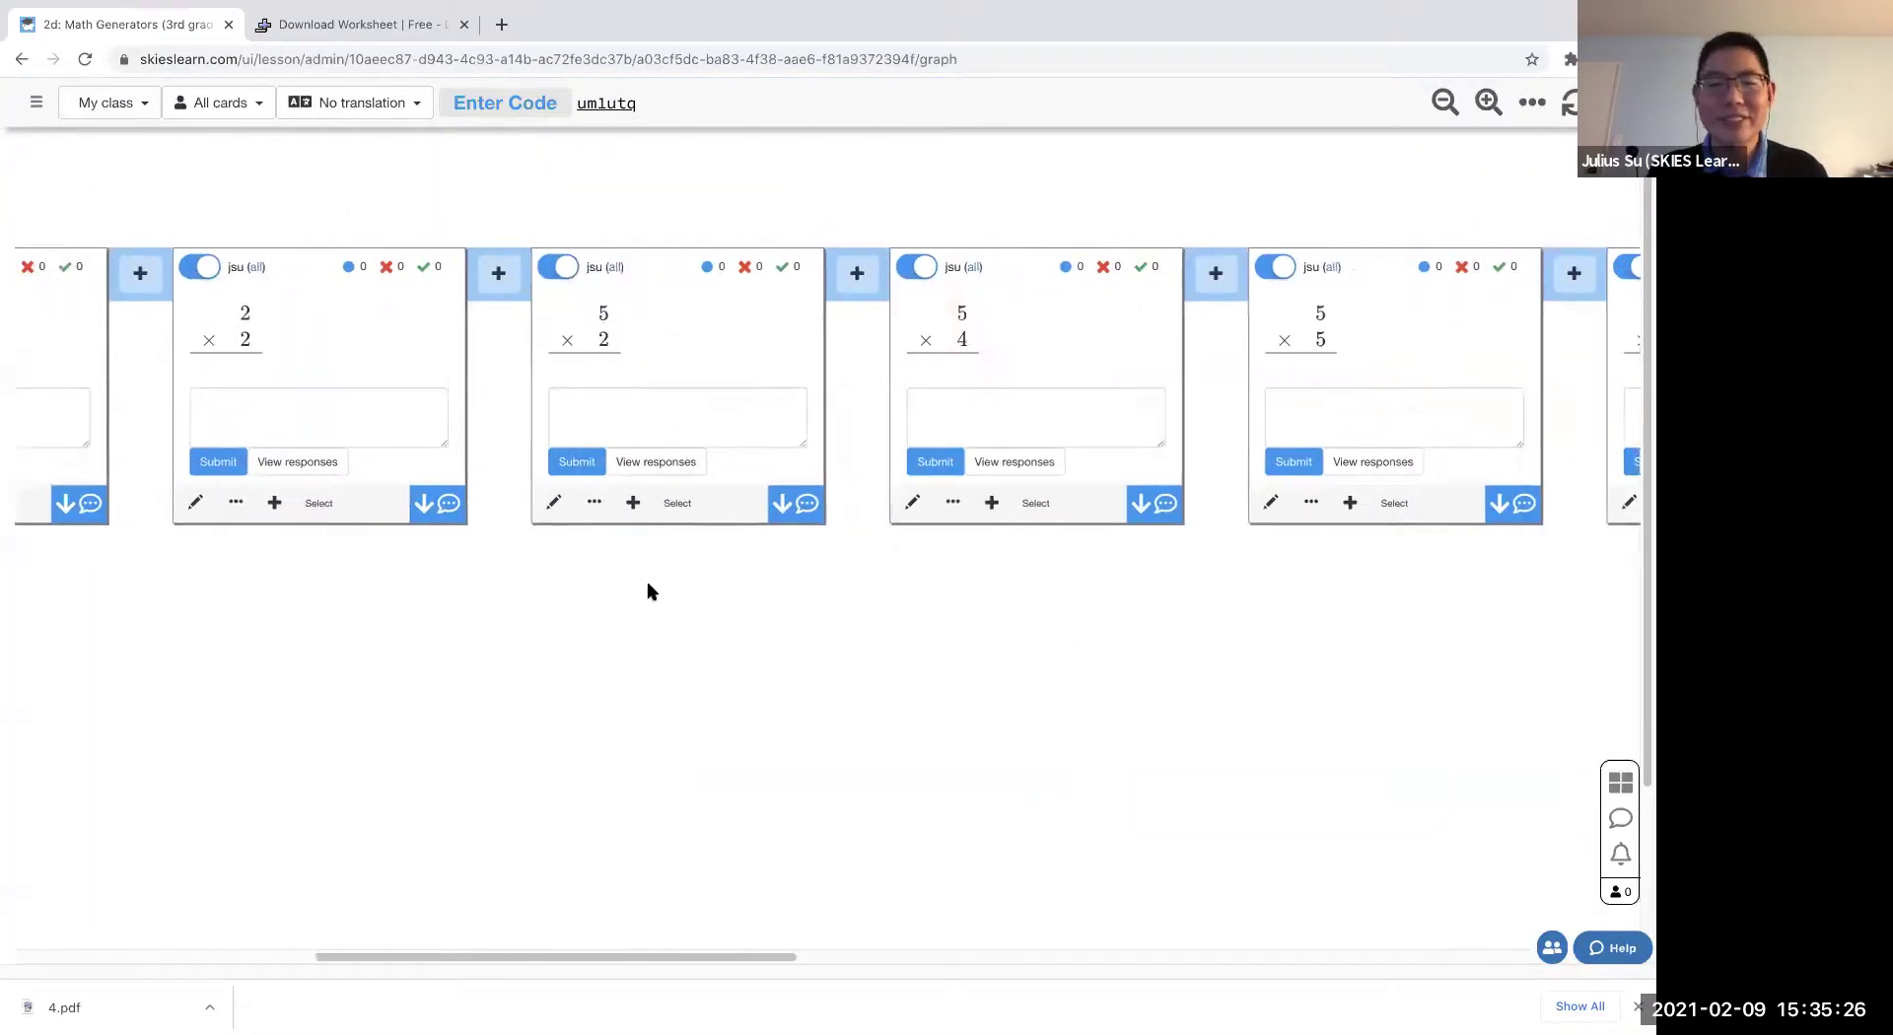
scroll(1316, 693, right, 10)
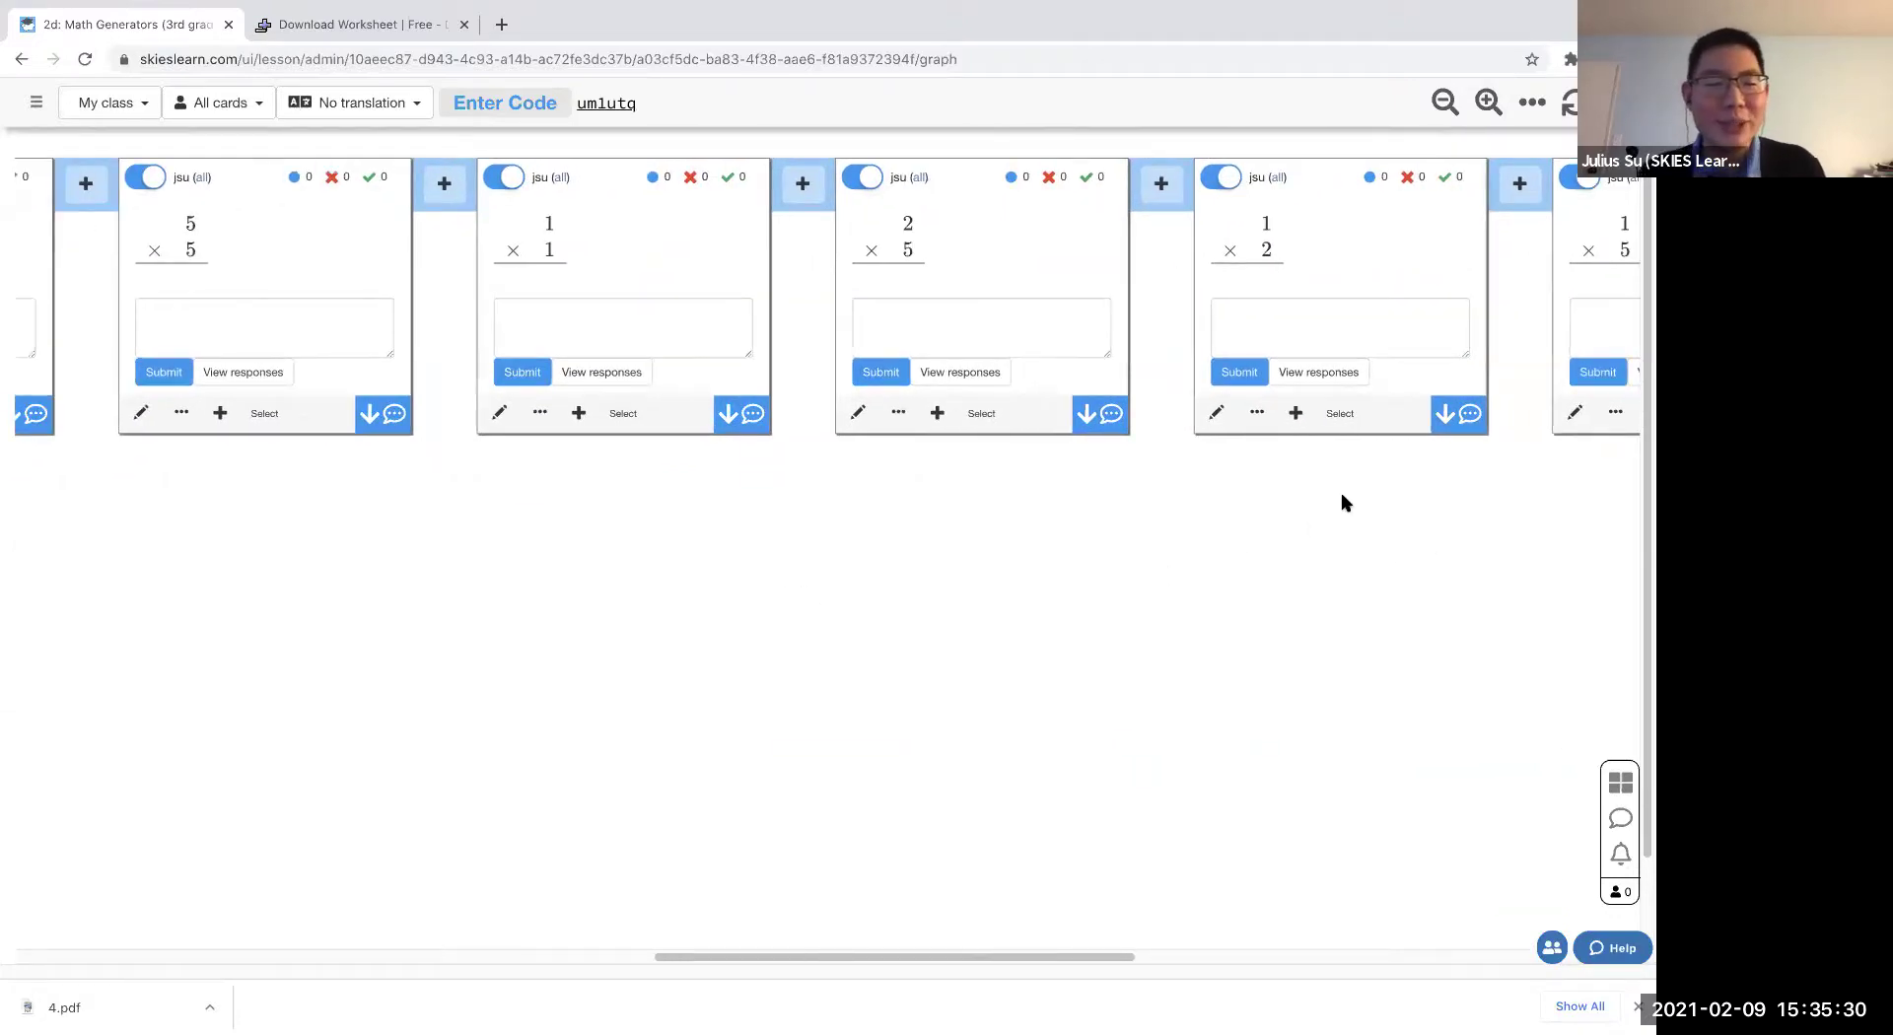
scroll(1259, 423, right, 5)
click(1265, 407)
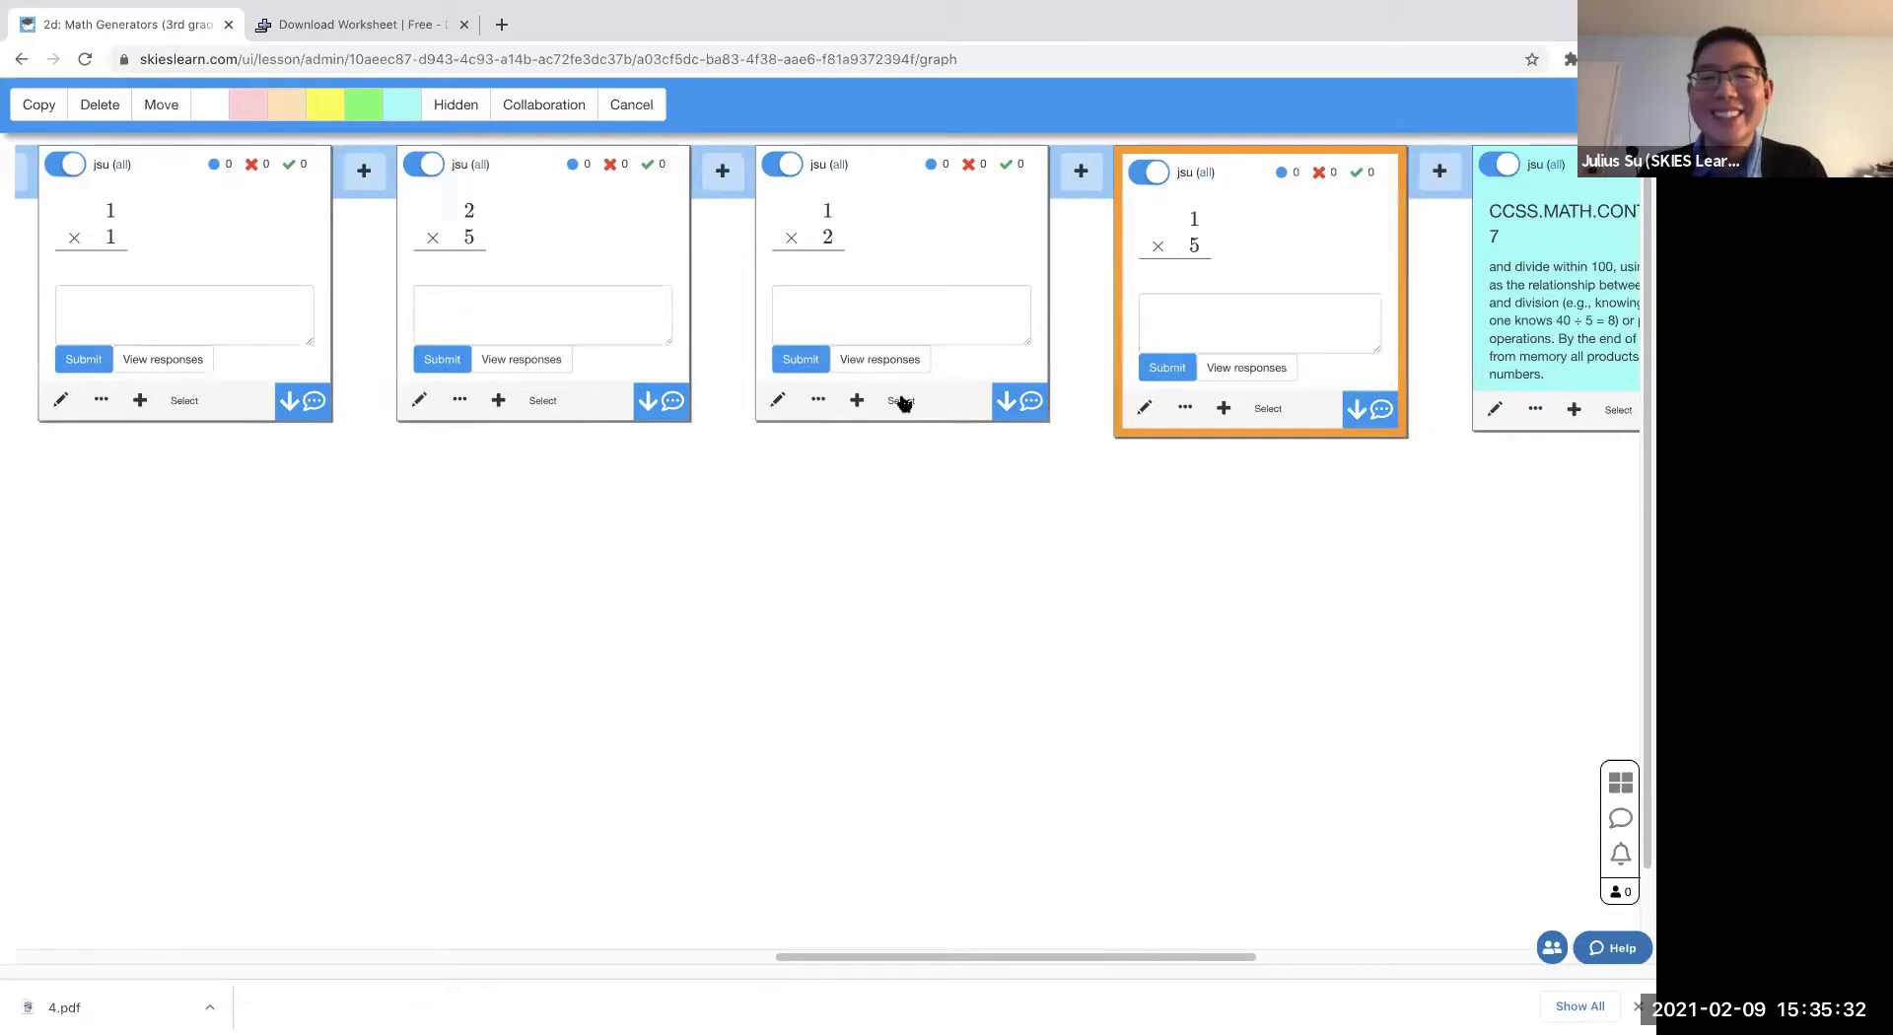
click(907, 408)
scroll(1196, 532, left, 5)
click(1096, 426)
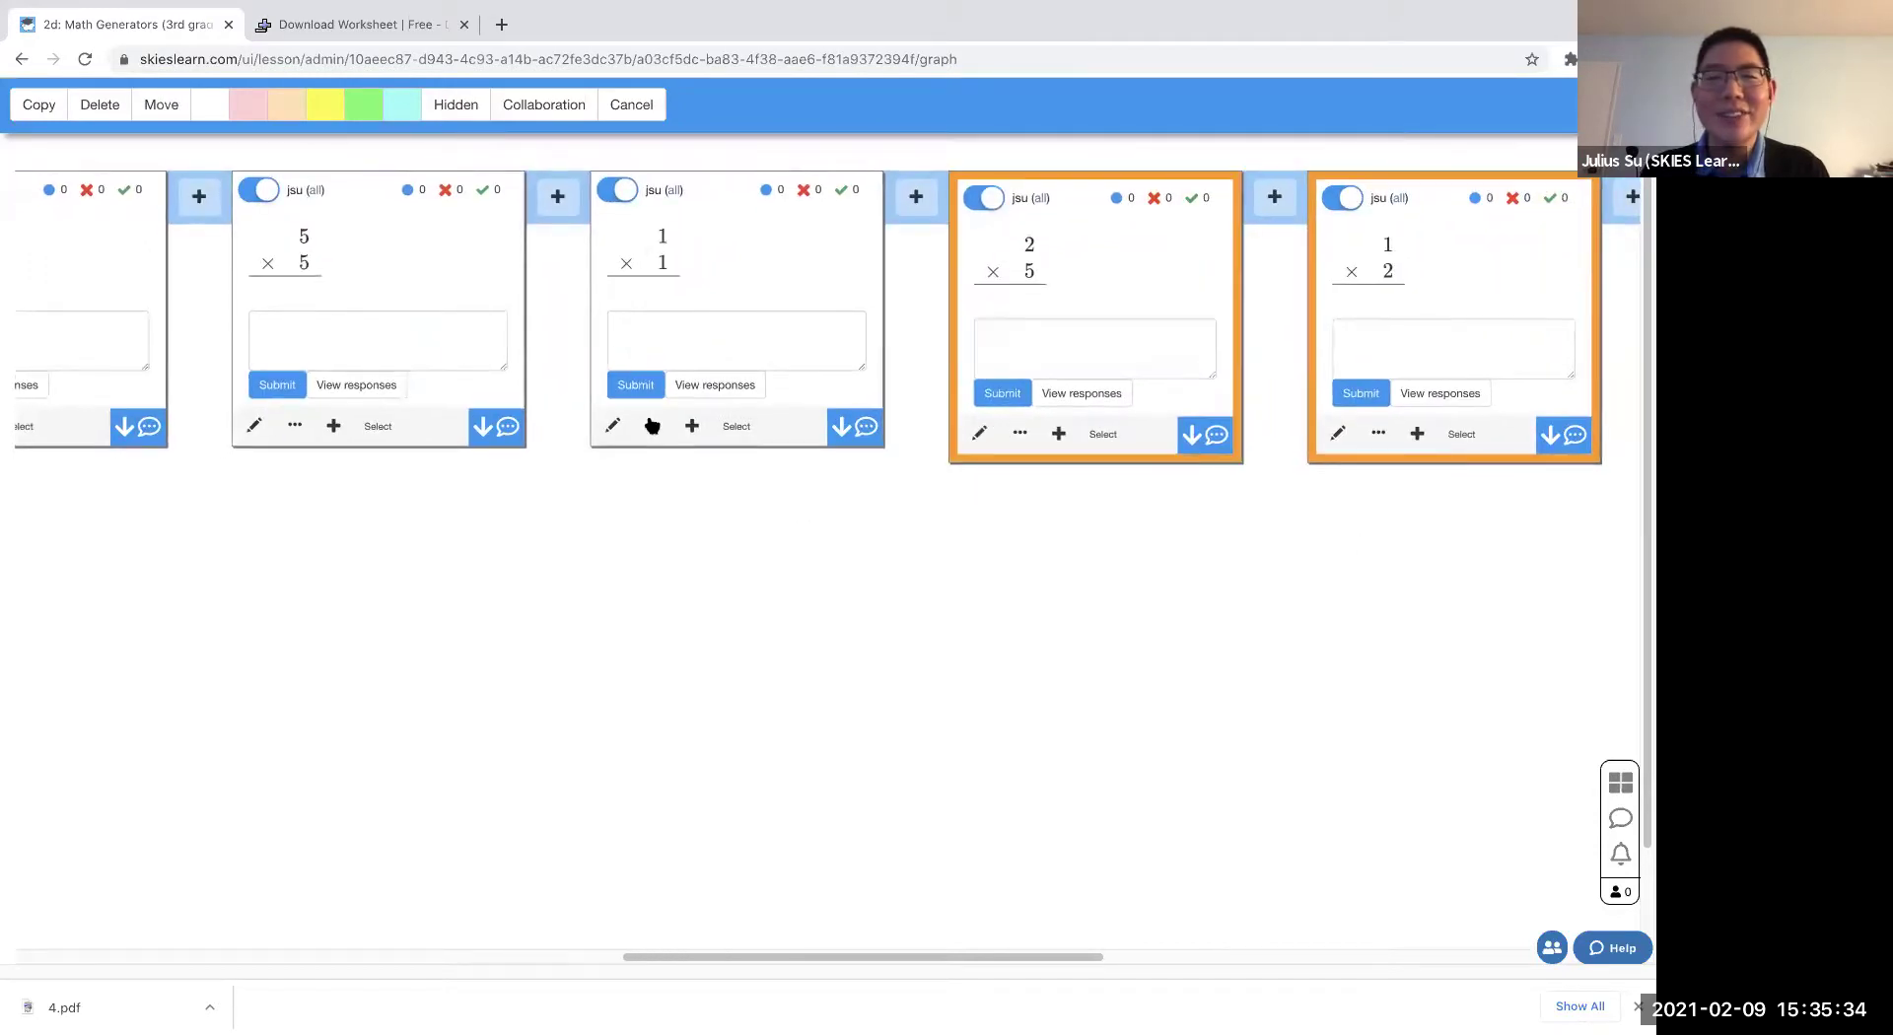
scroll(596, 591, left, 5)
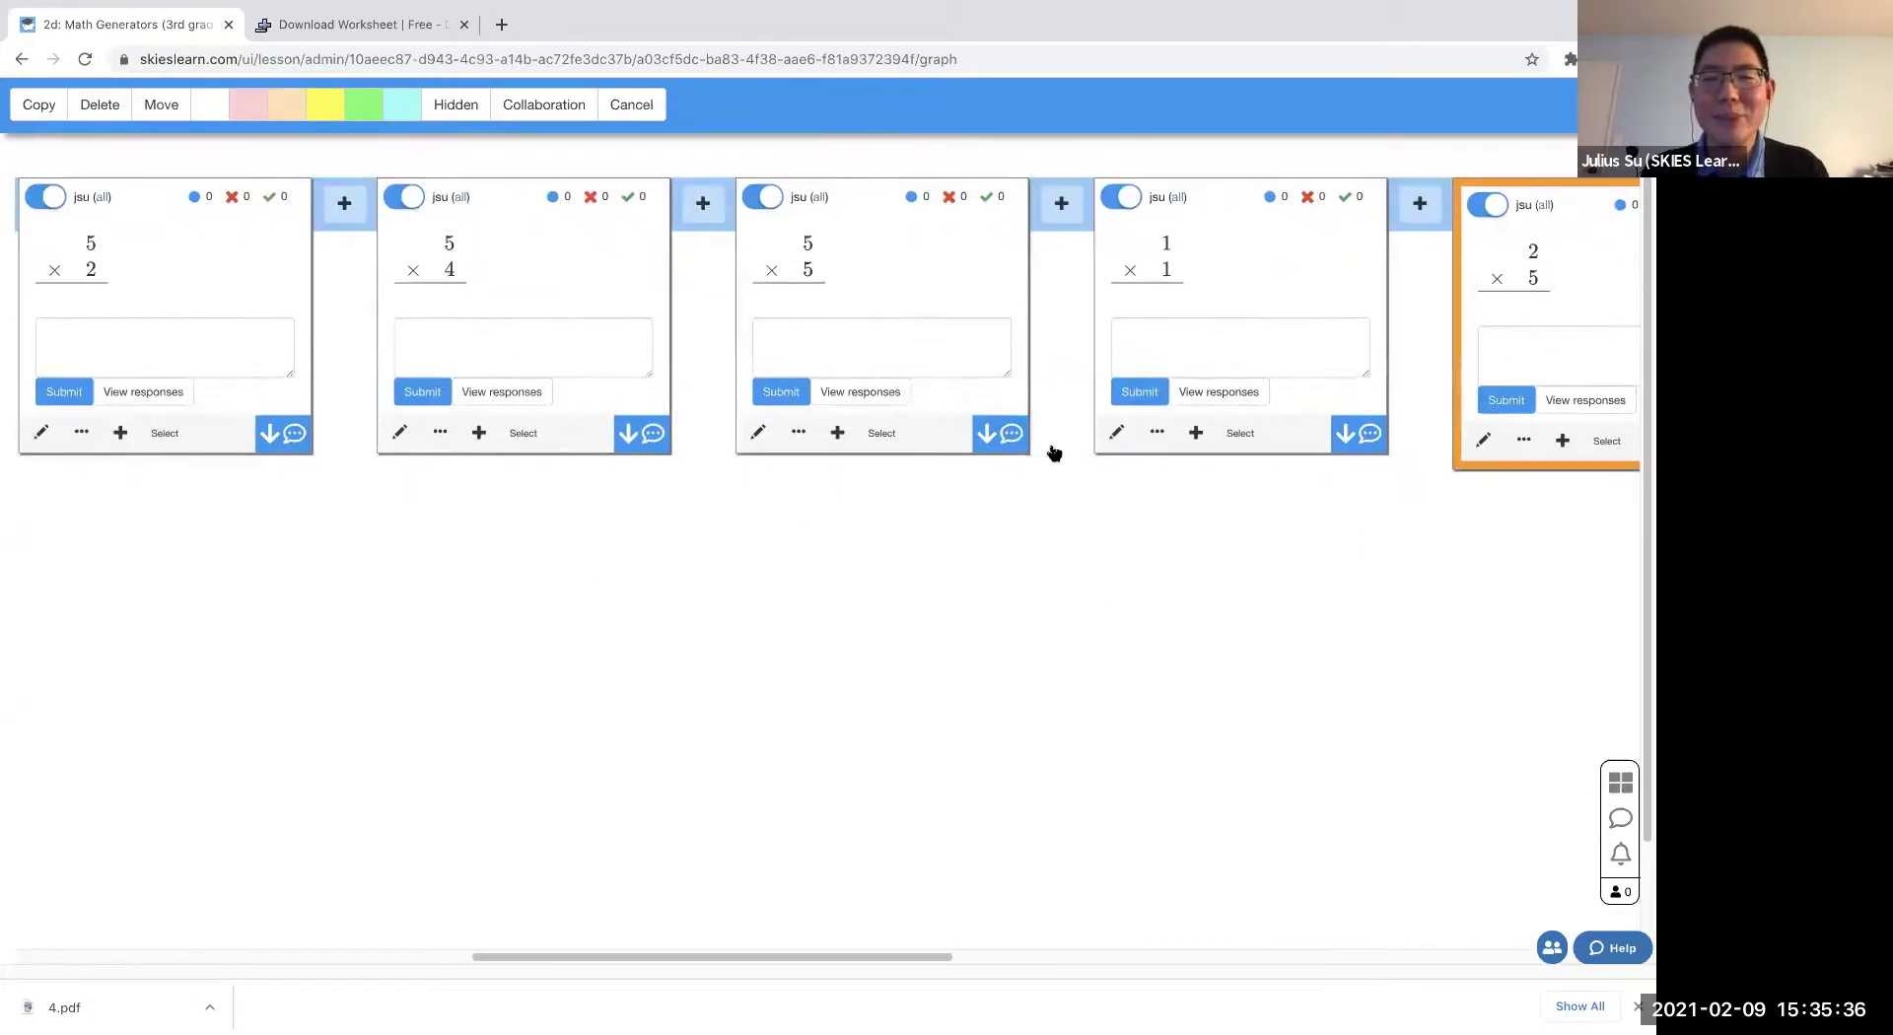
click(879, 434)
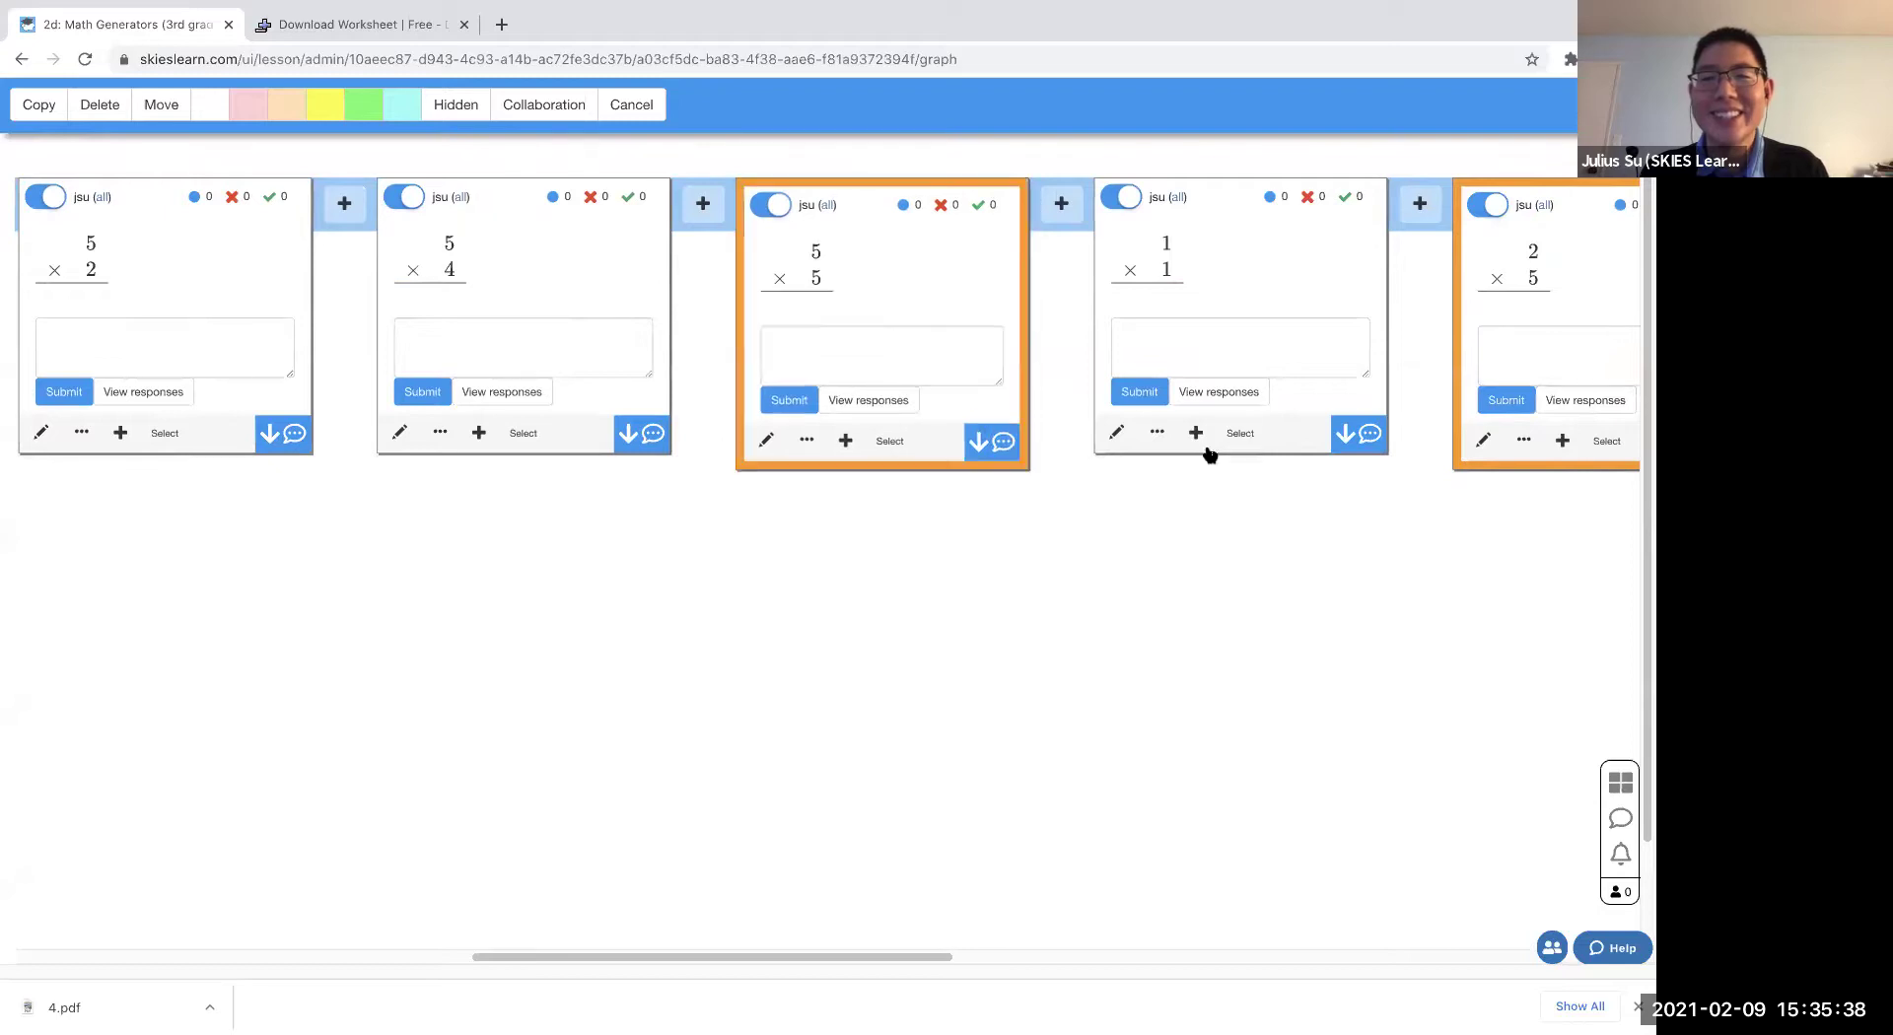
click(1237, 436)
click(515, 435)
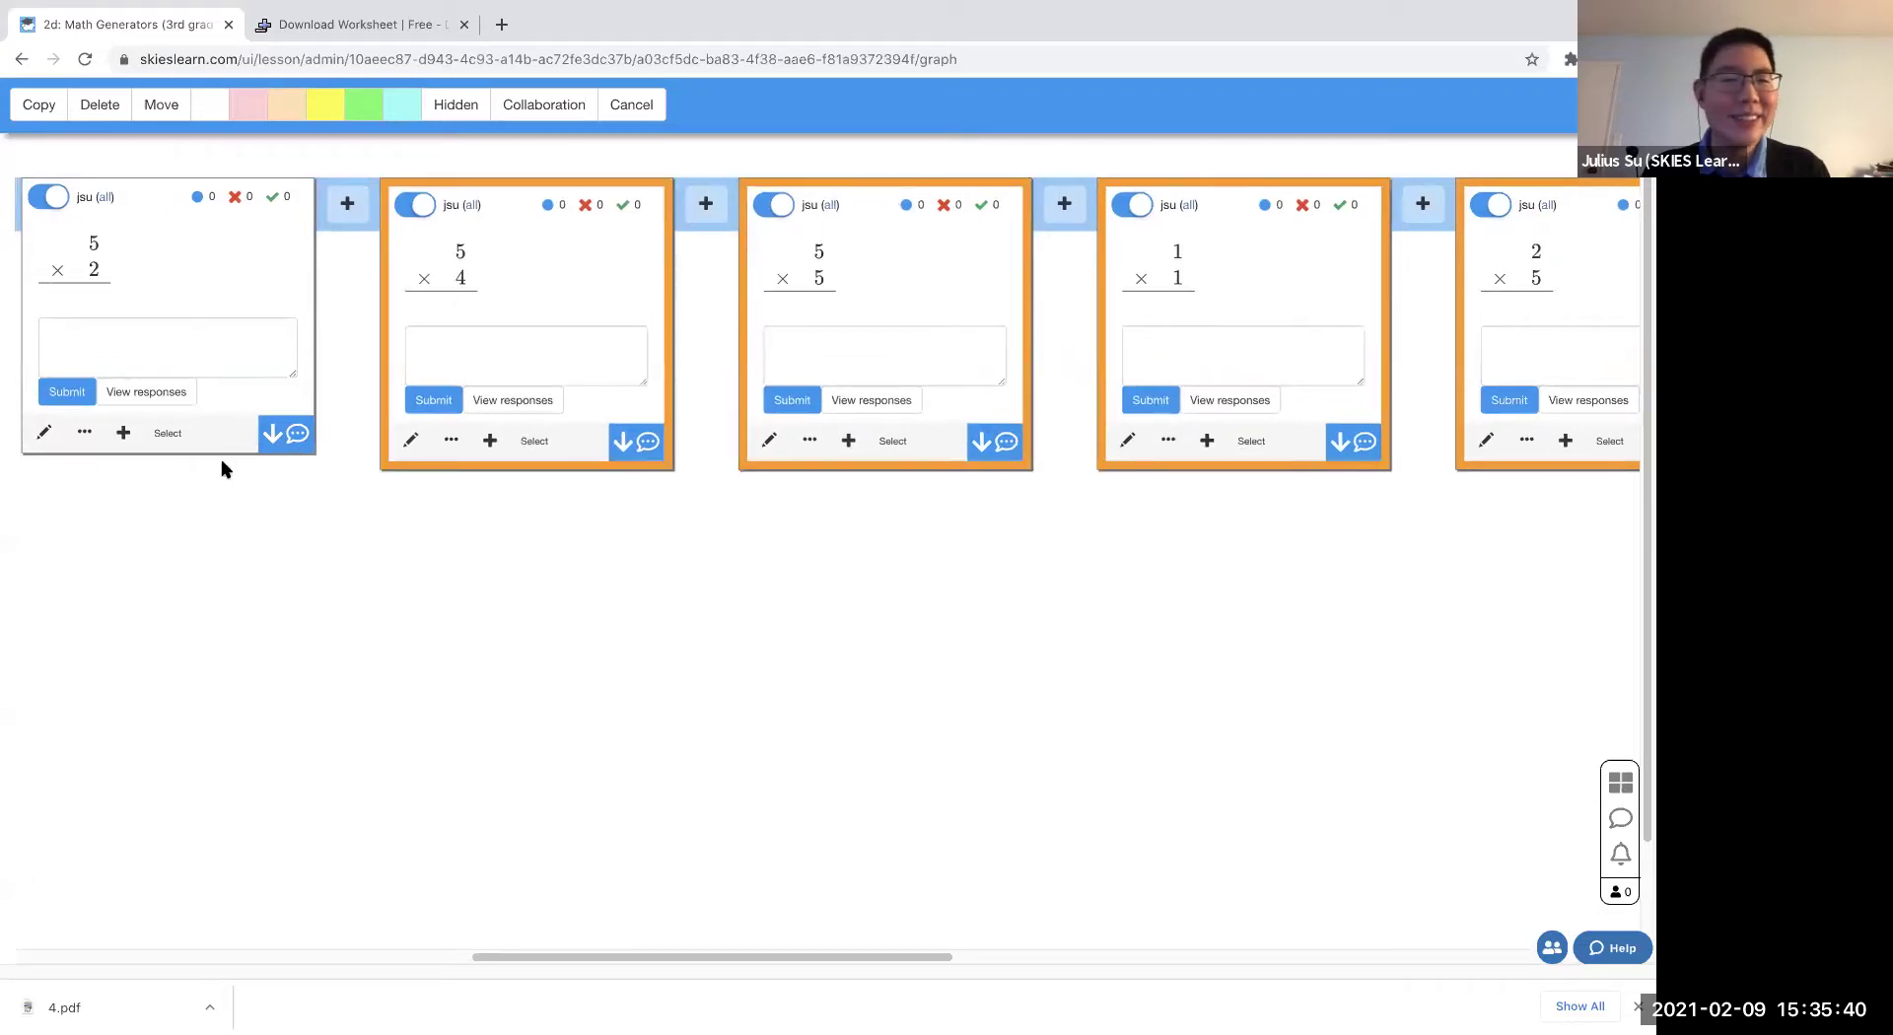
click(170, 435)
click(103, 104)
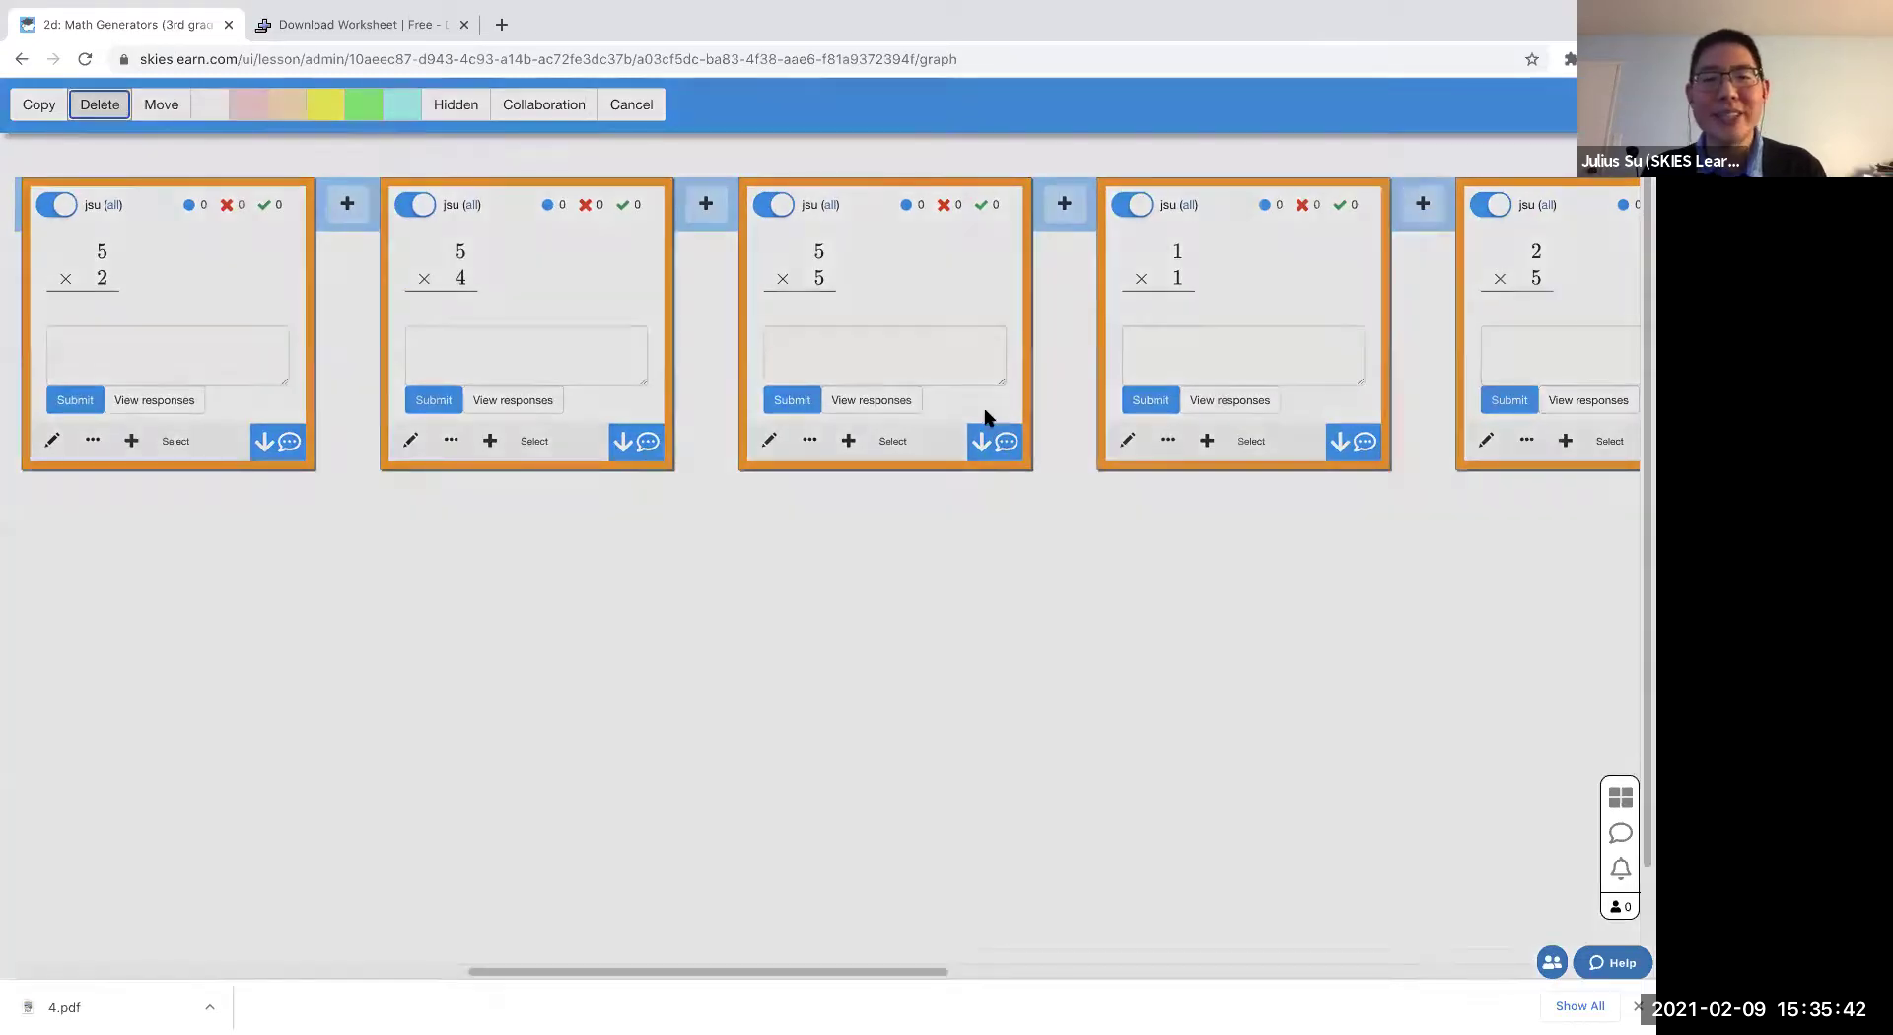
click(968, 262)
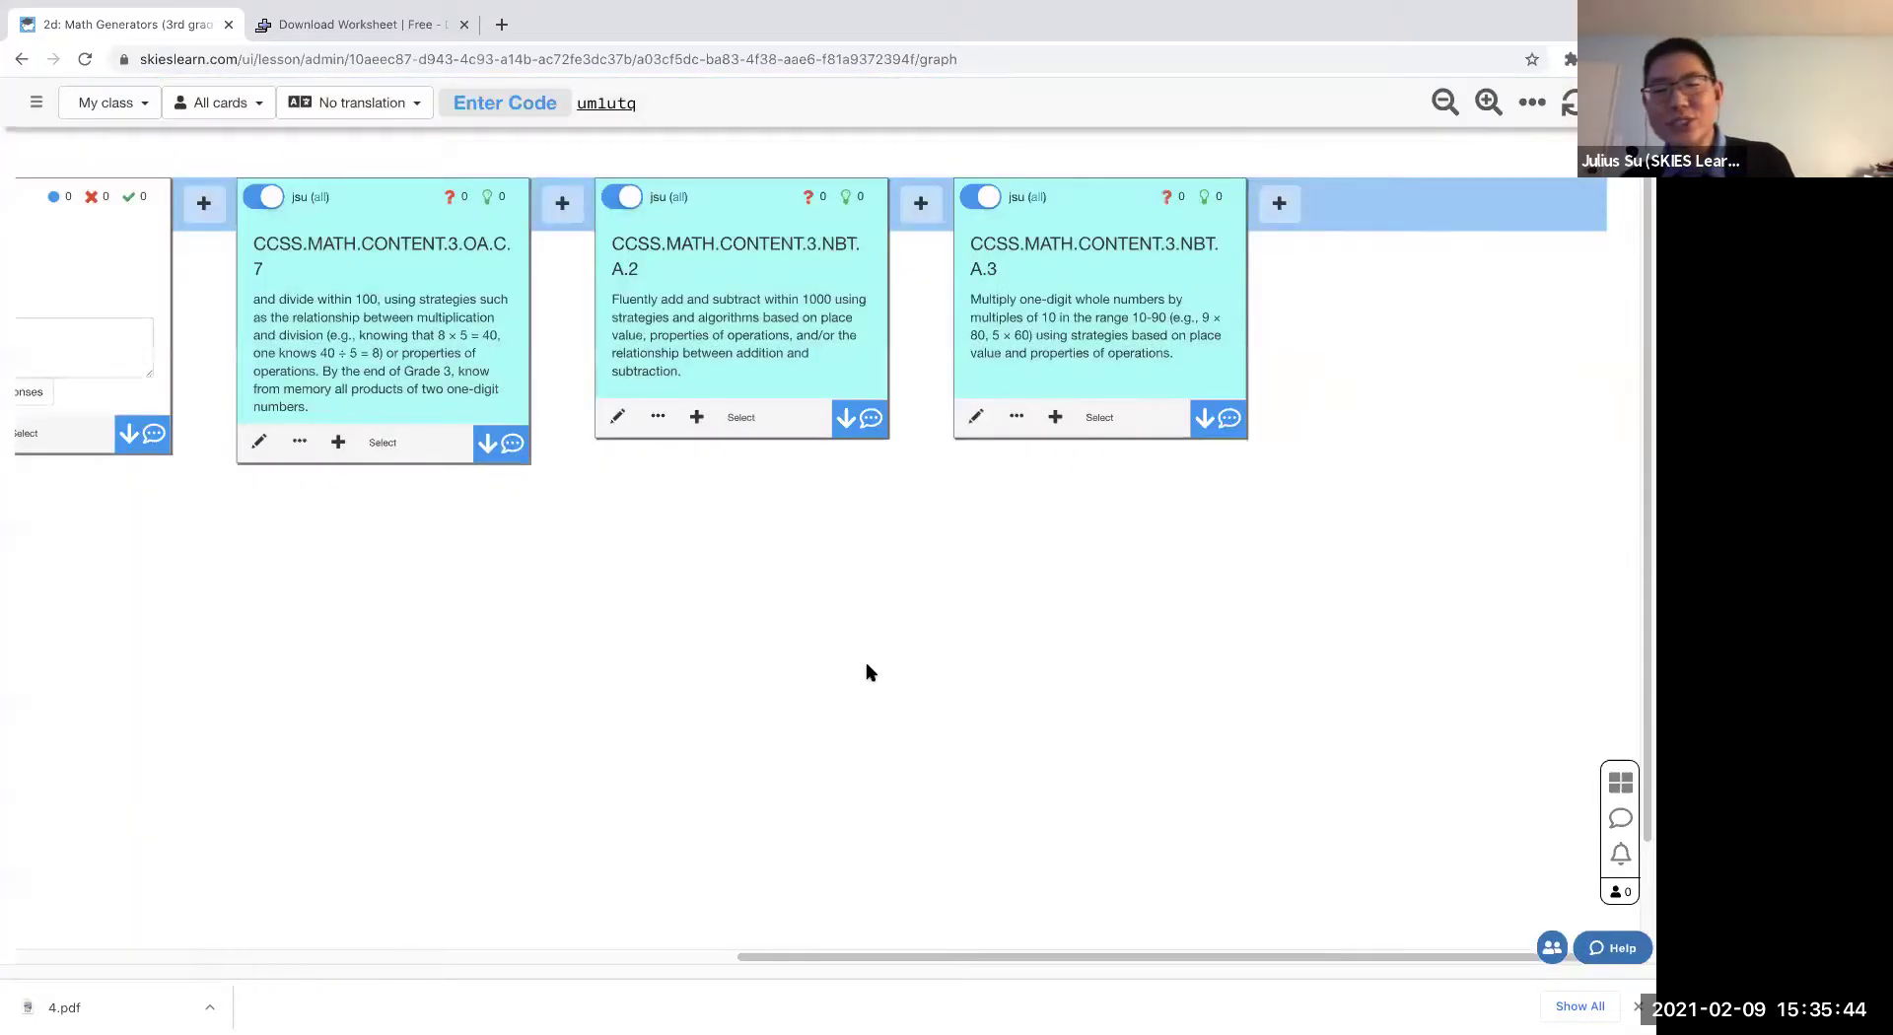
- Delete the remaining 2×2, 4×2 and 2×1 cards and open the 2e: Math Generators (4th grade) lesson
click(1269, 418)
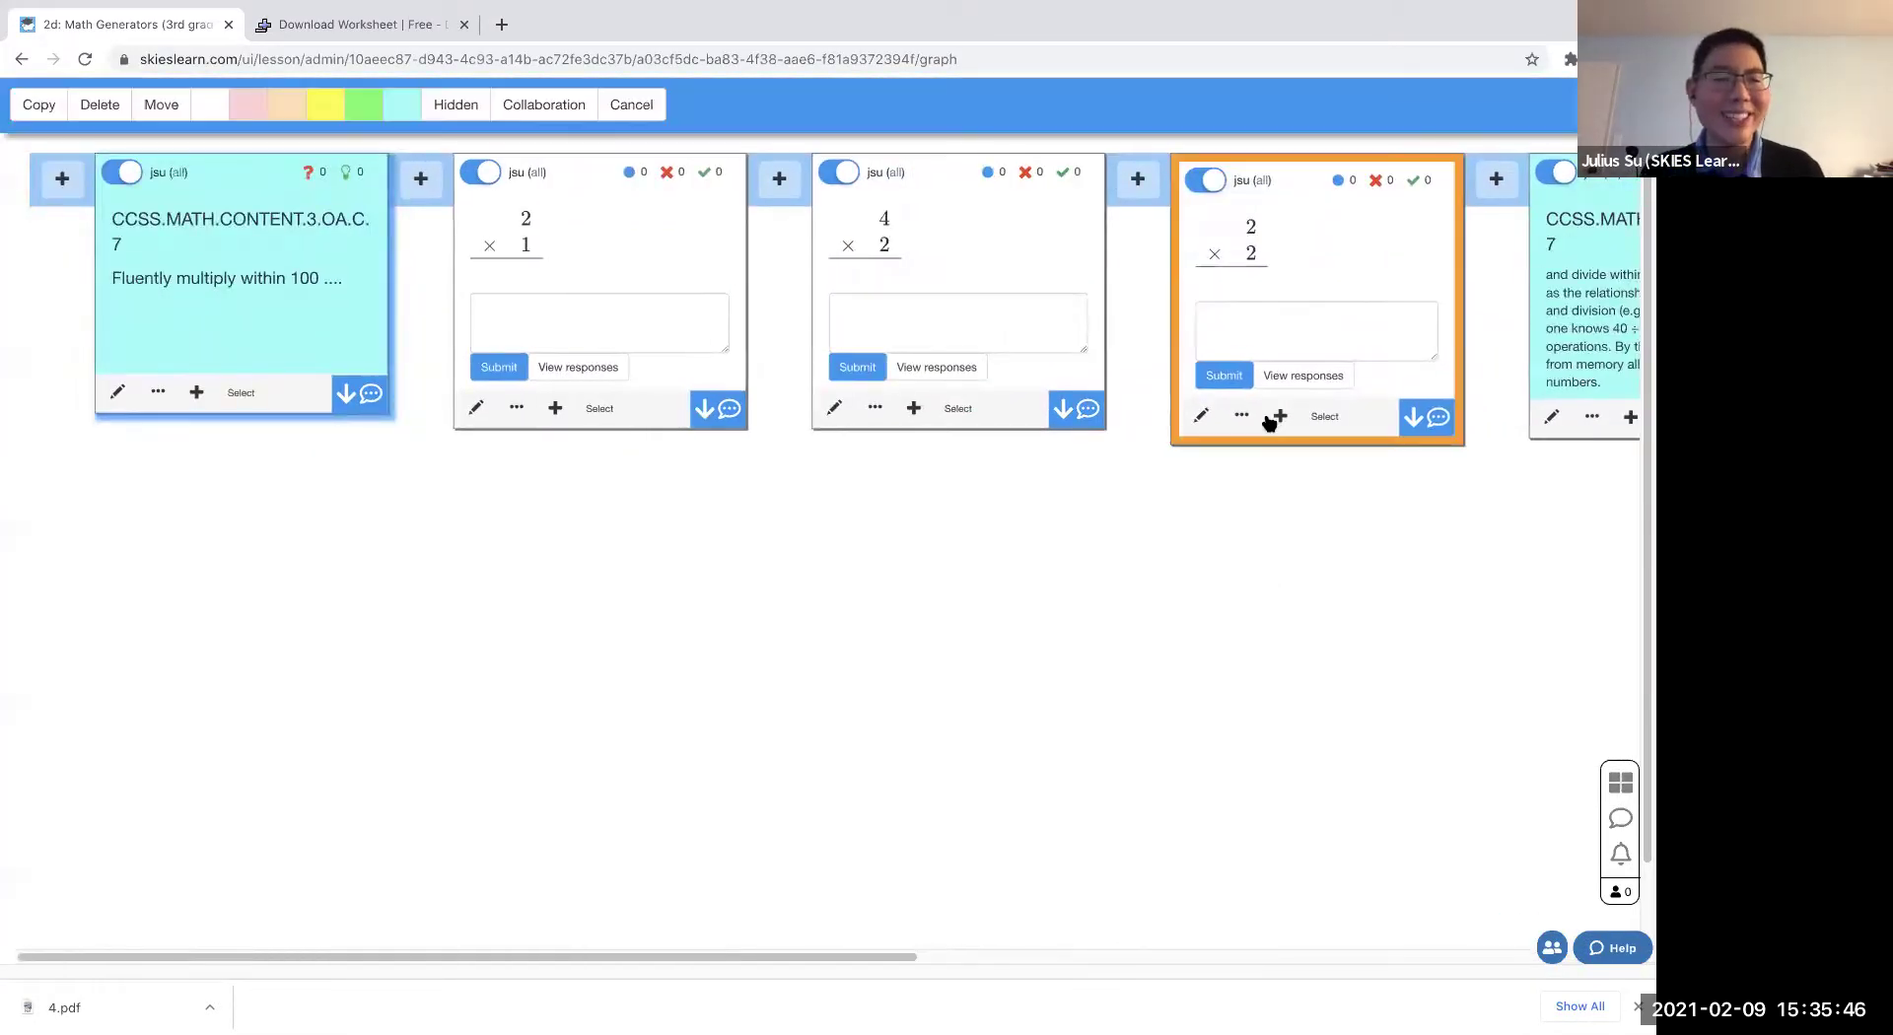
click(958, 410)
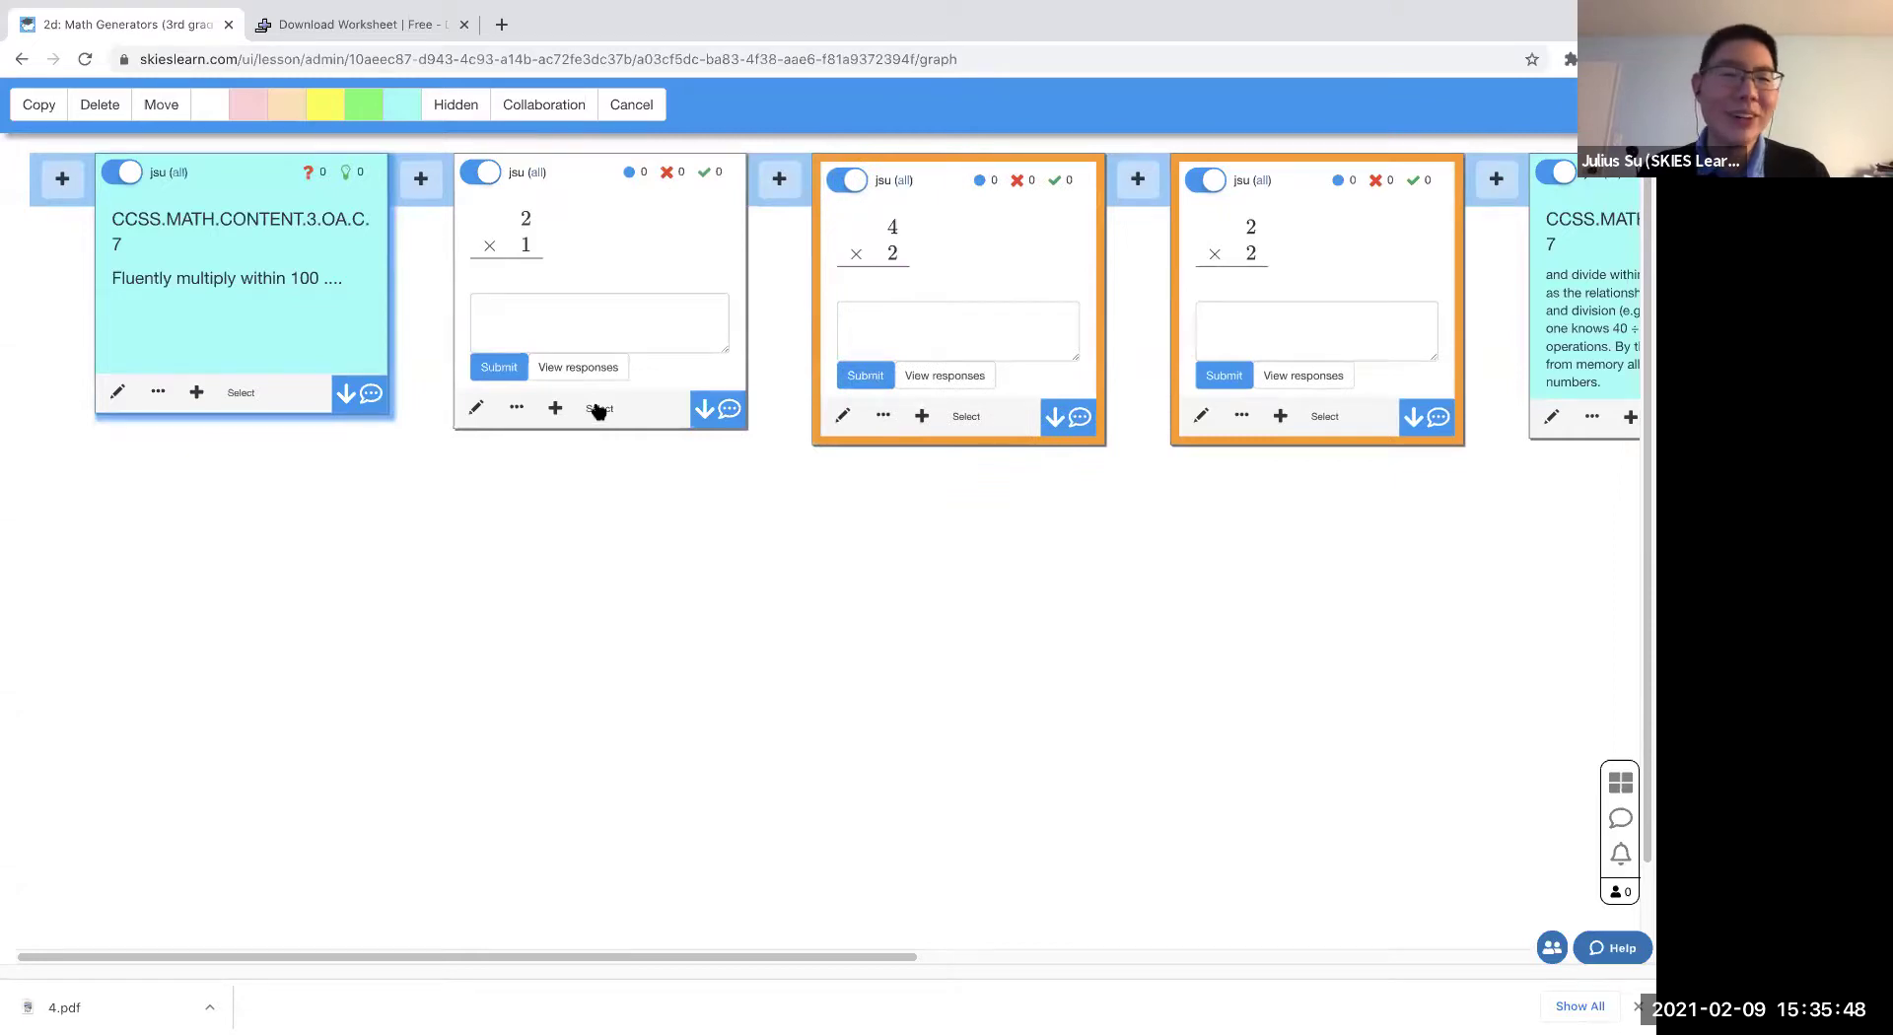
click(596, 408)
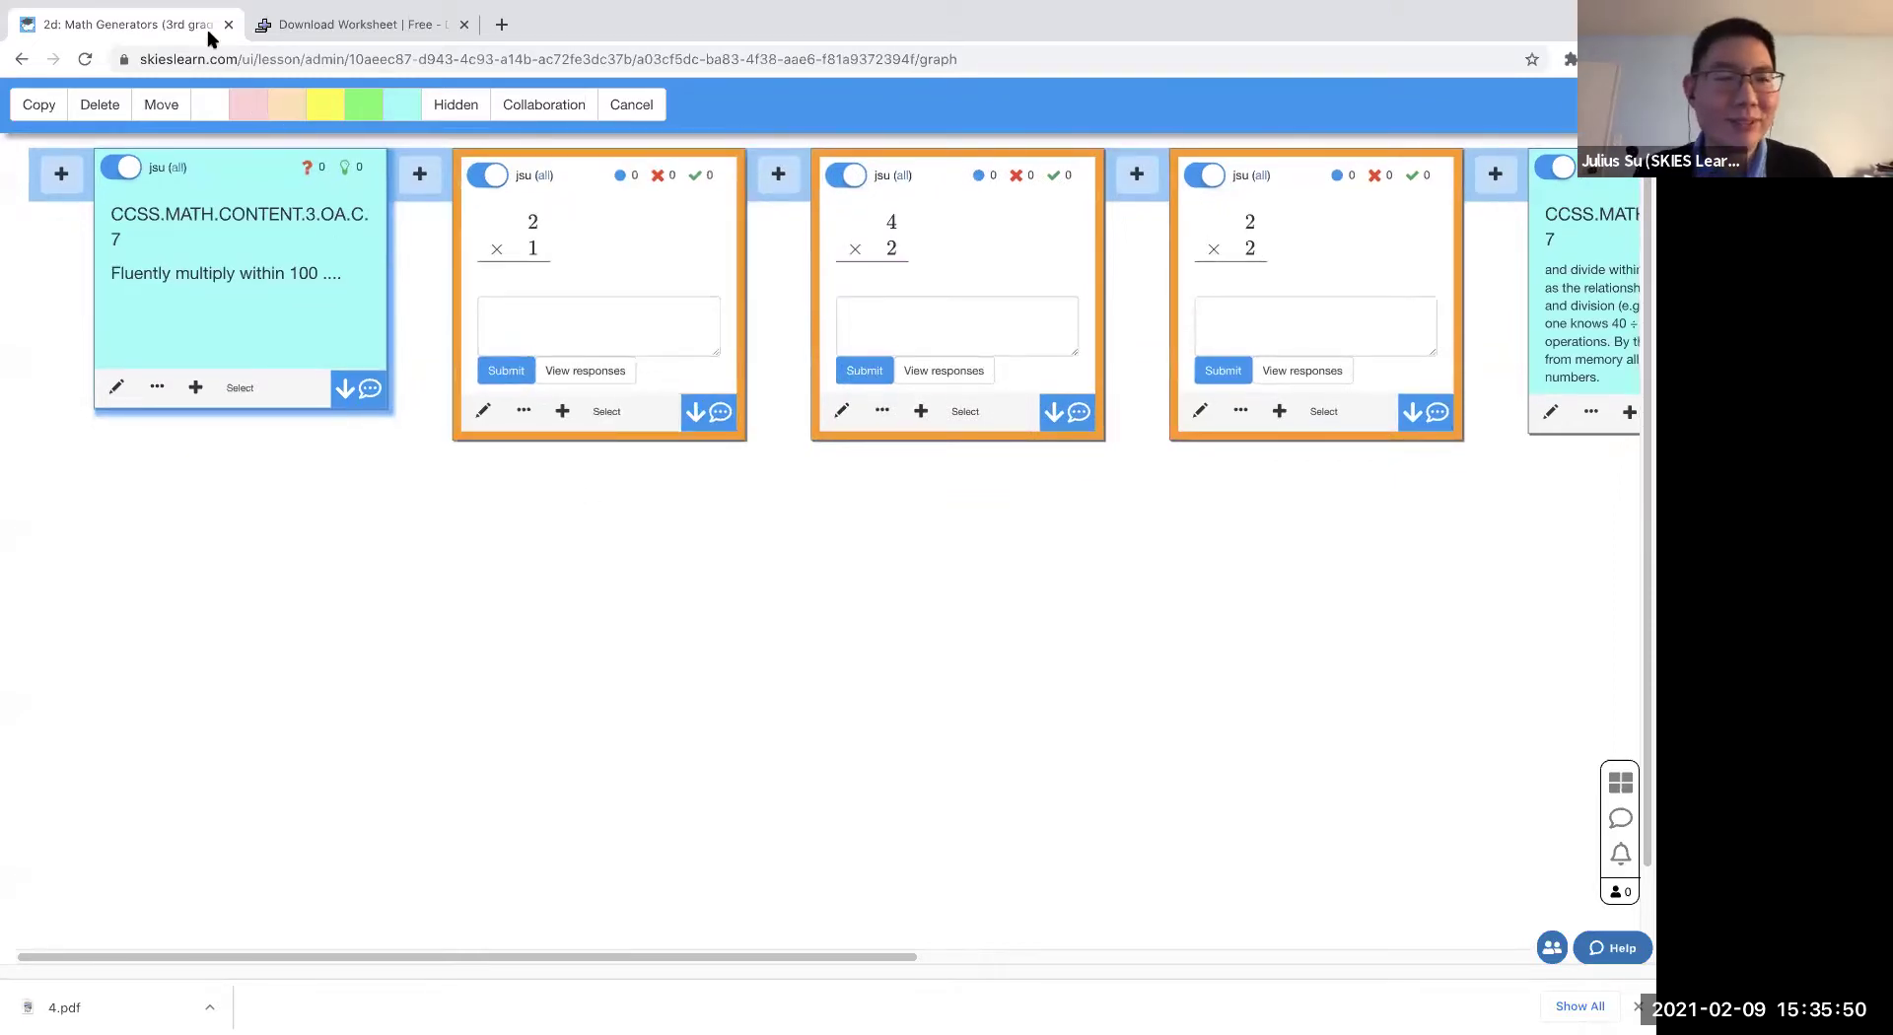
click(101, 106)
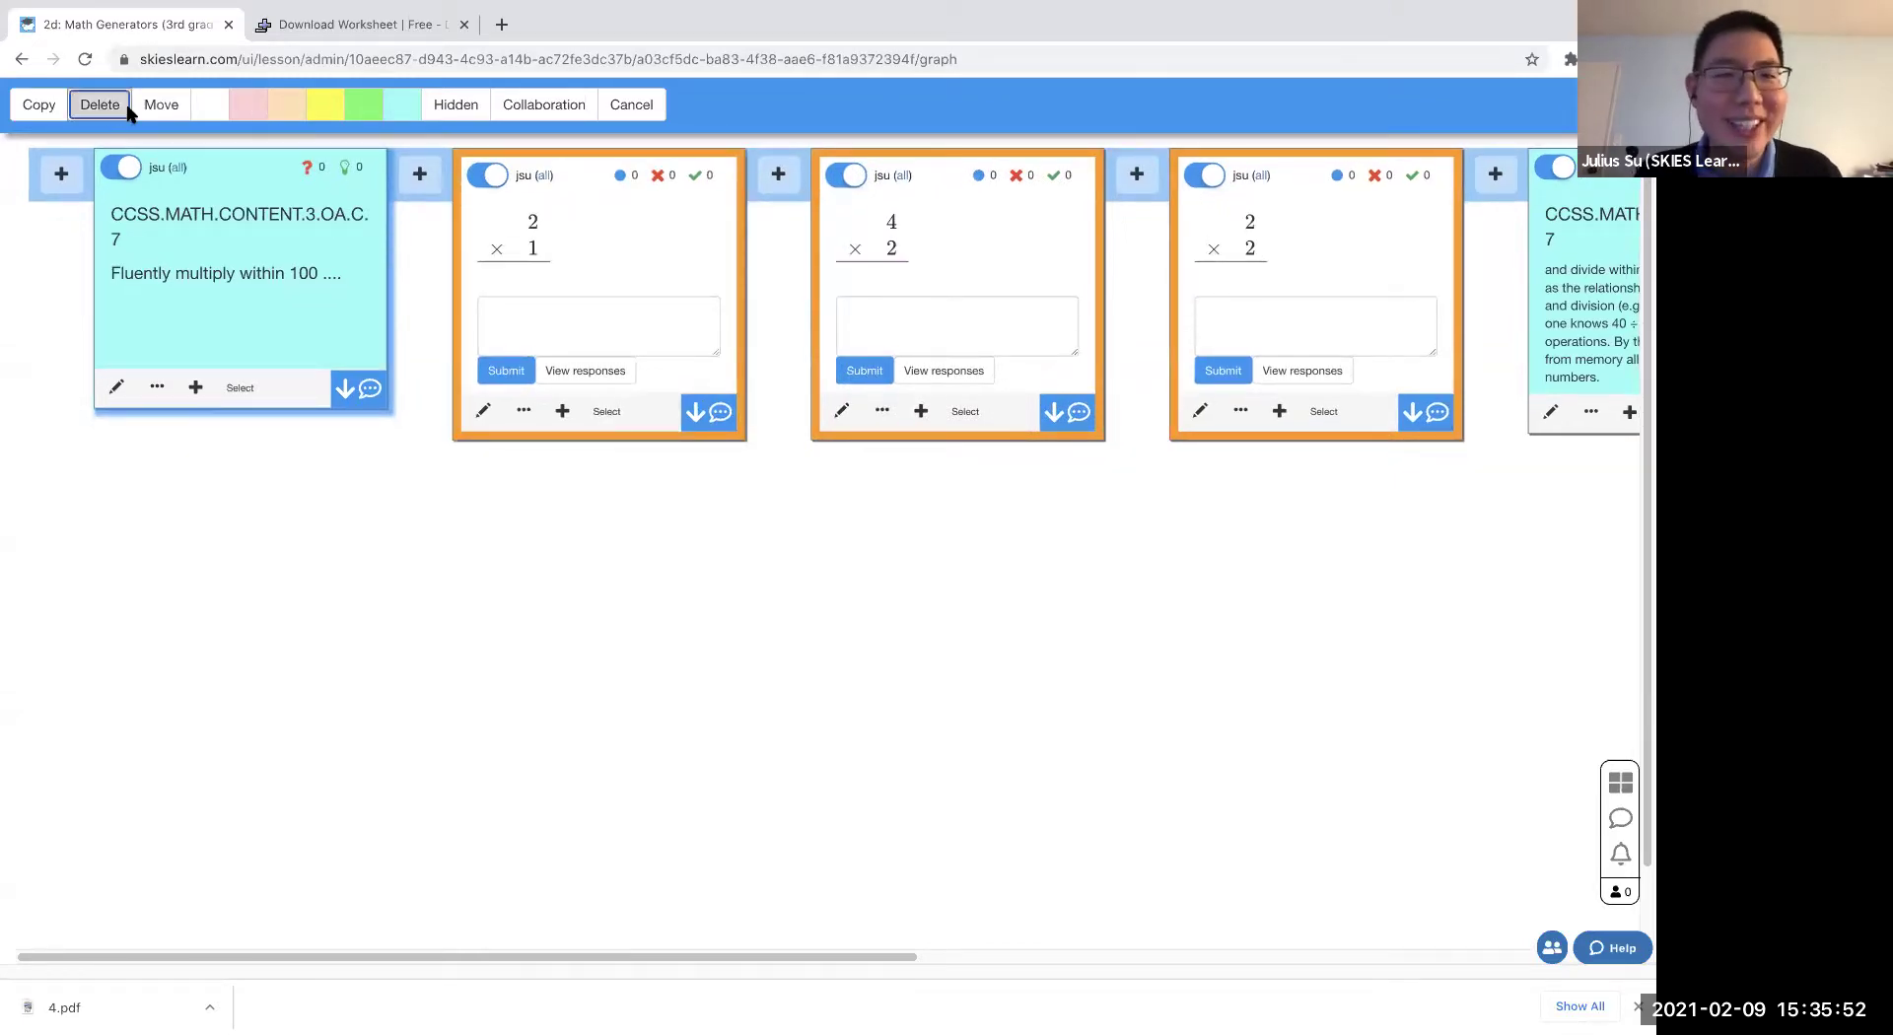
click(965, 258)
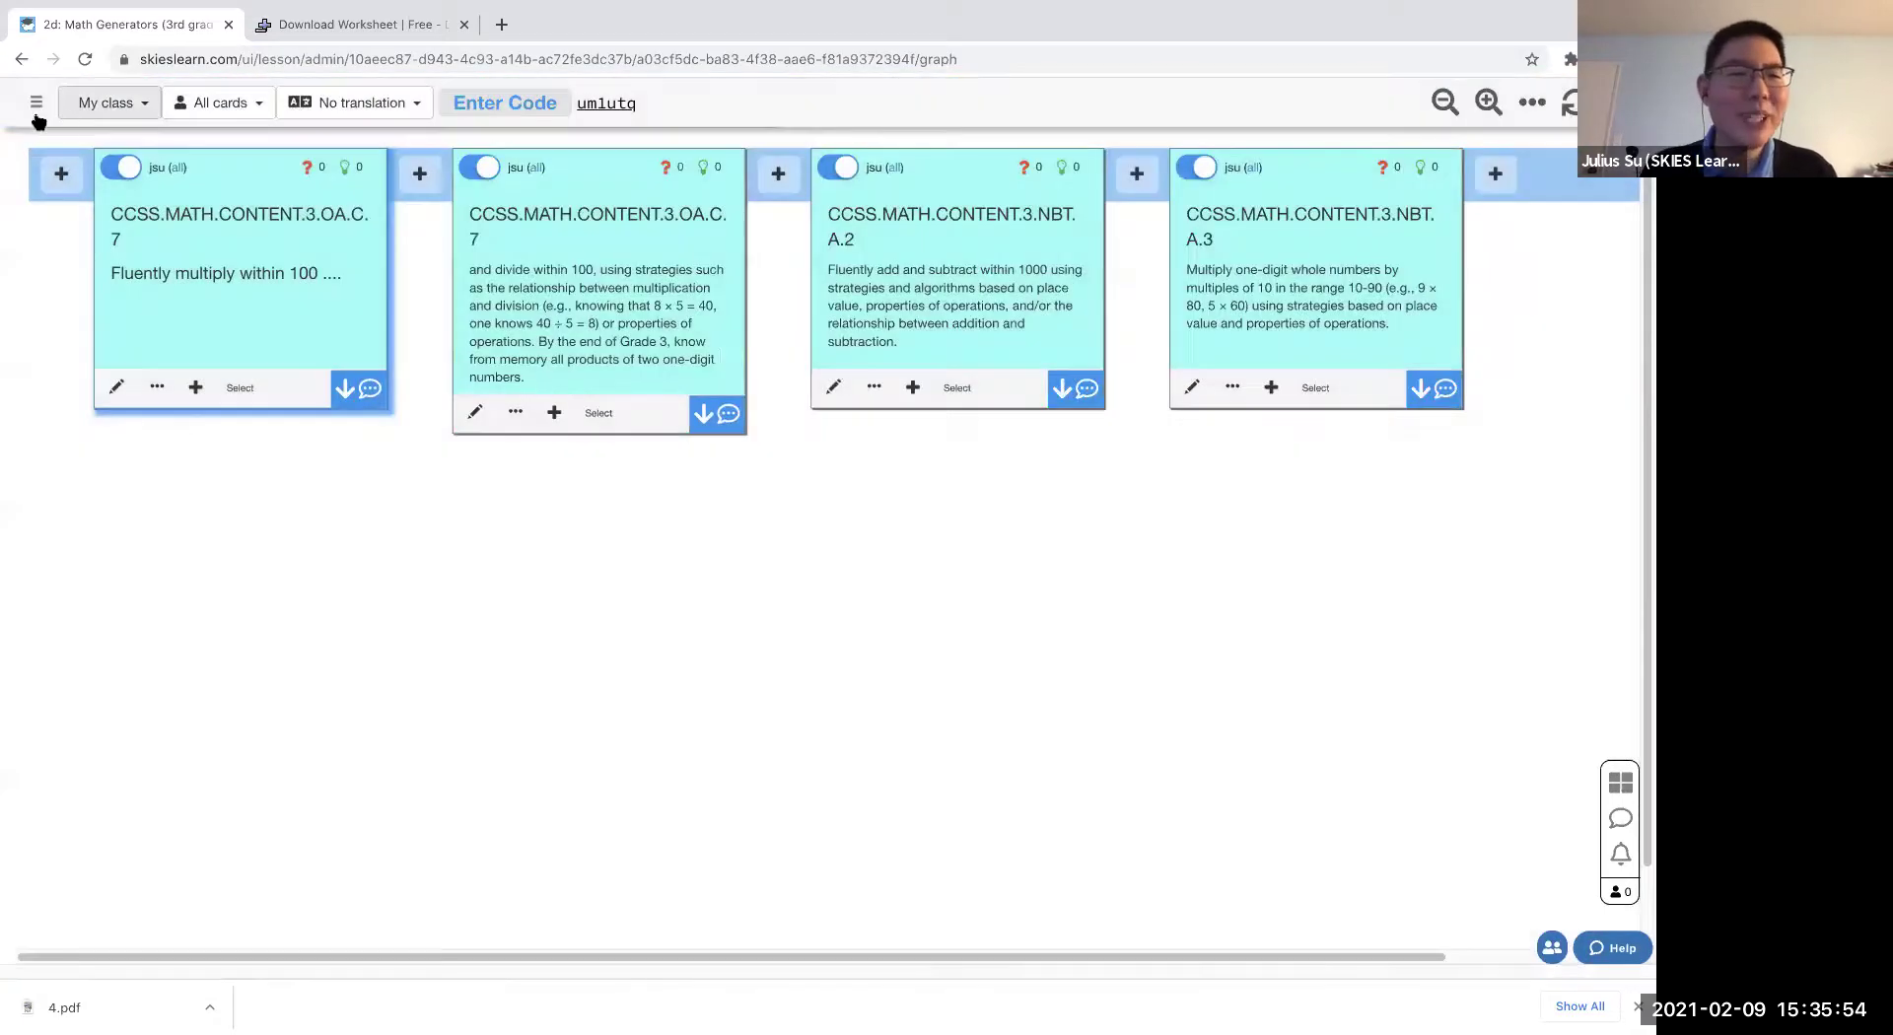
click(37, 103)
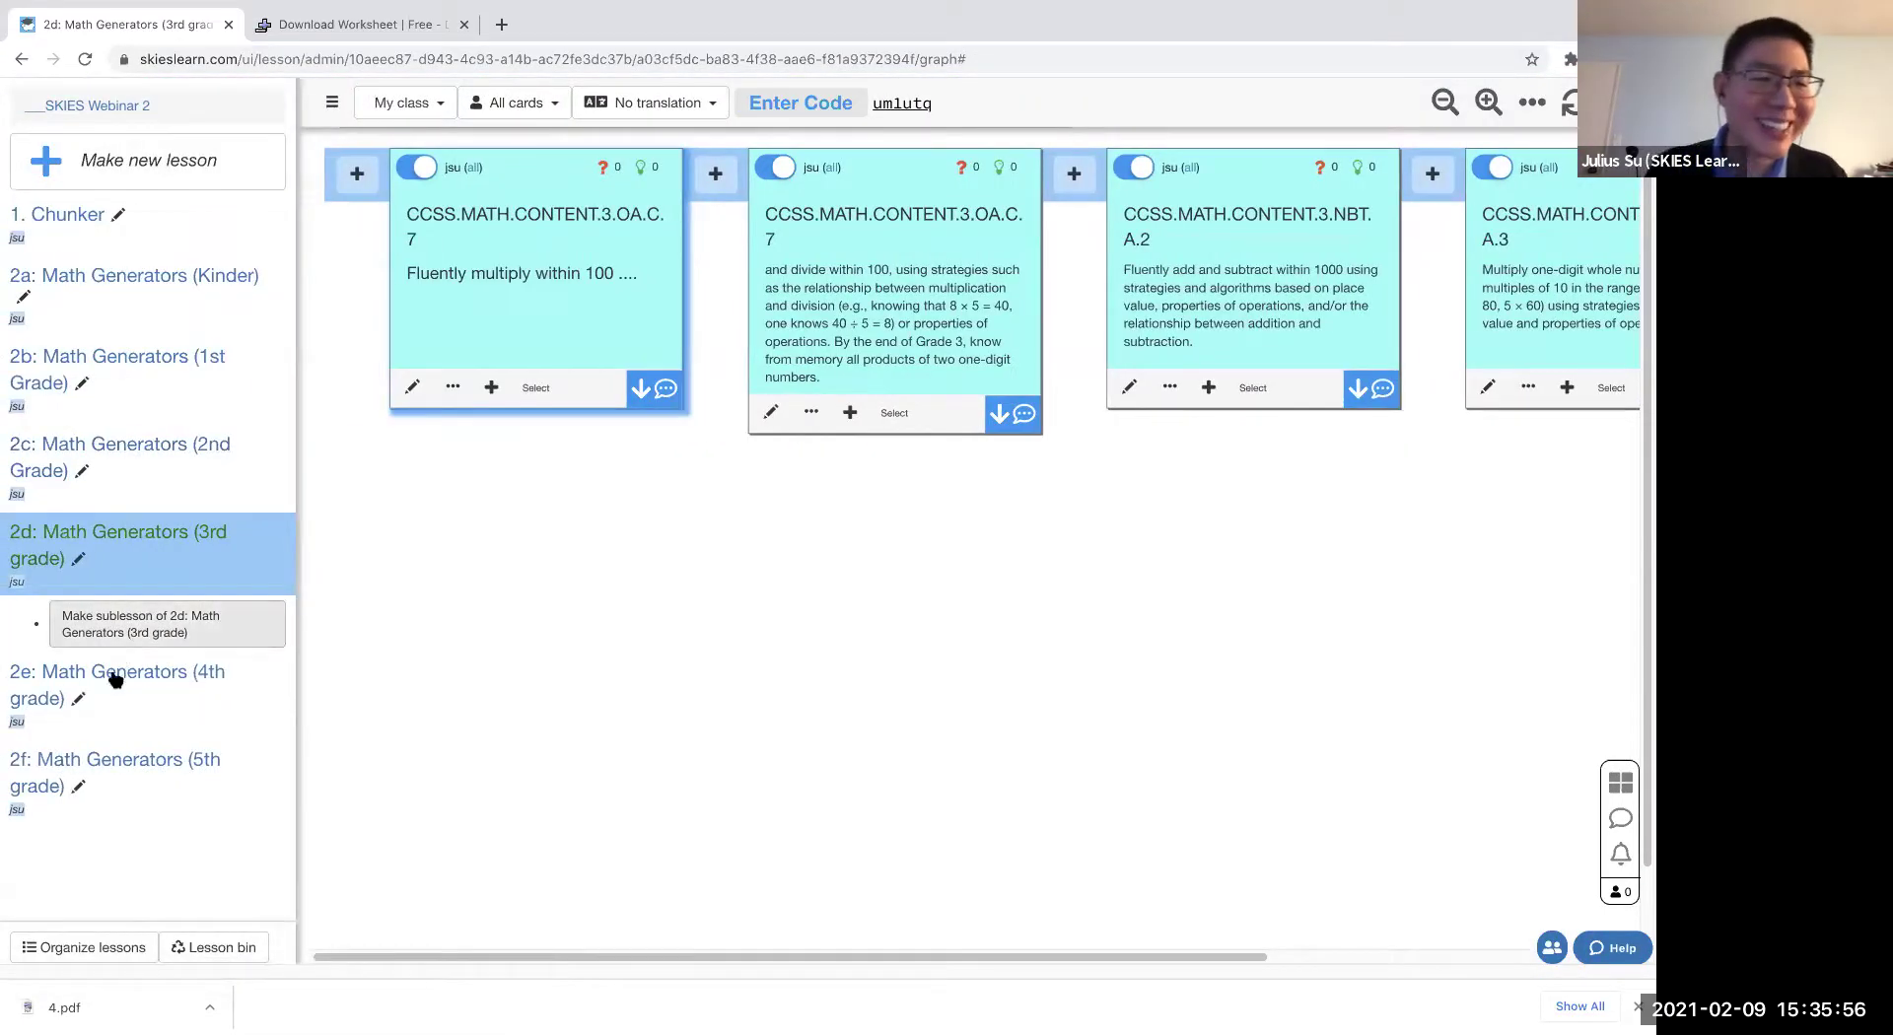
click(113, 676)
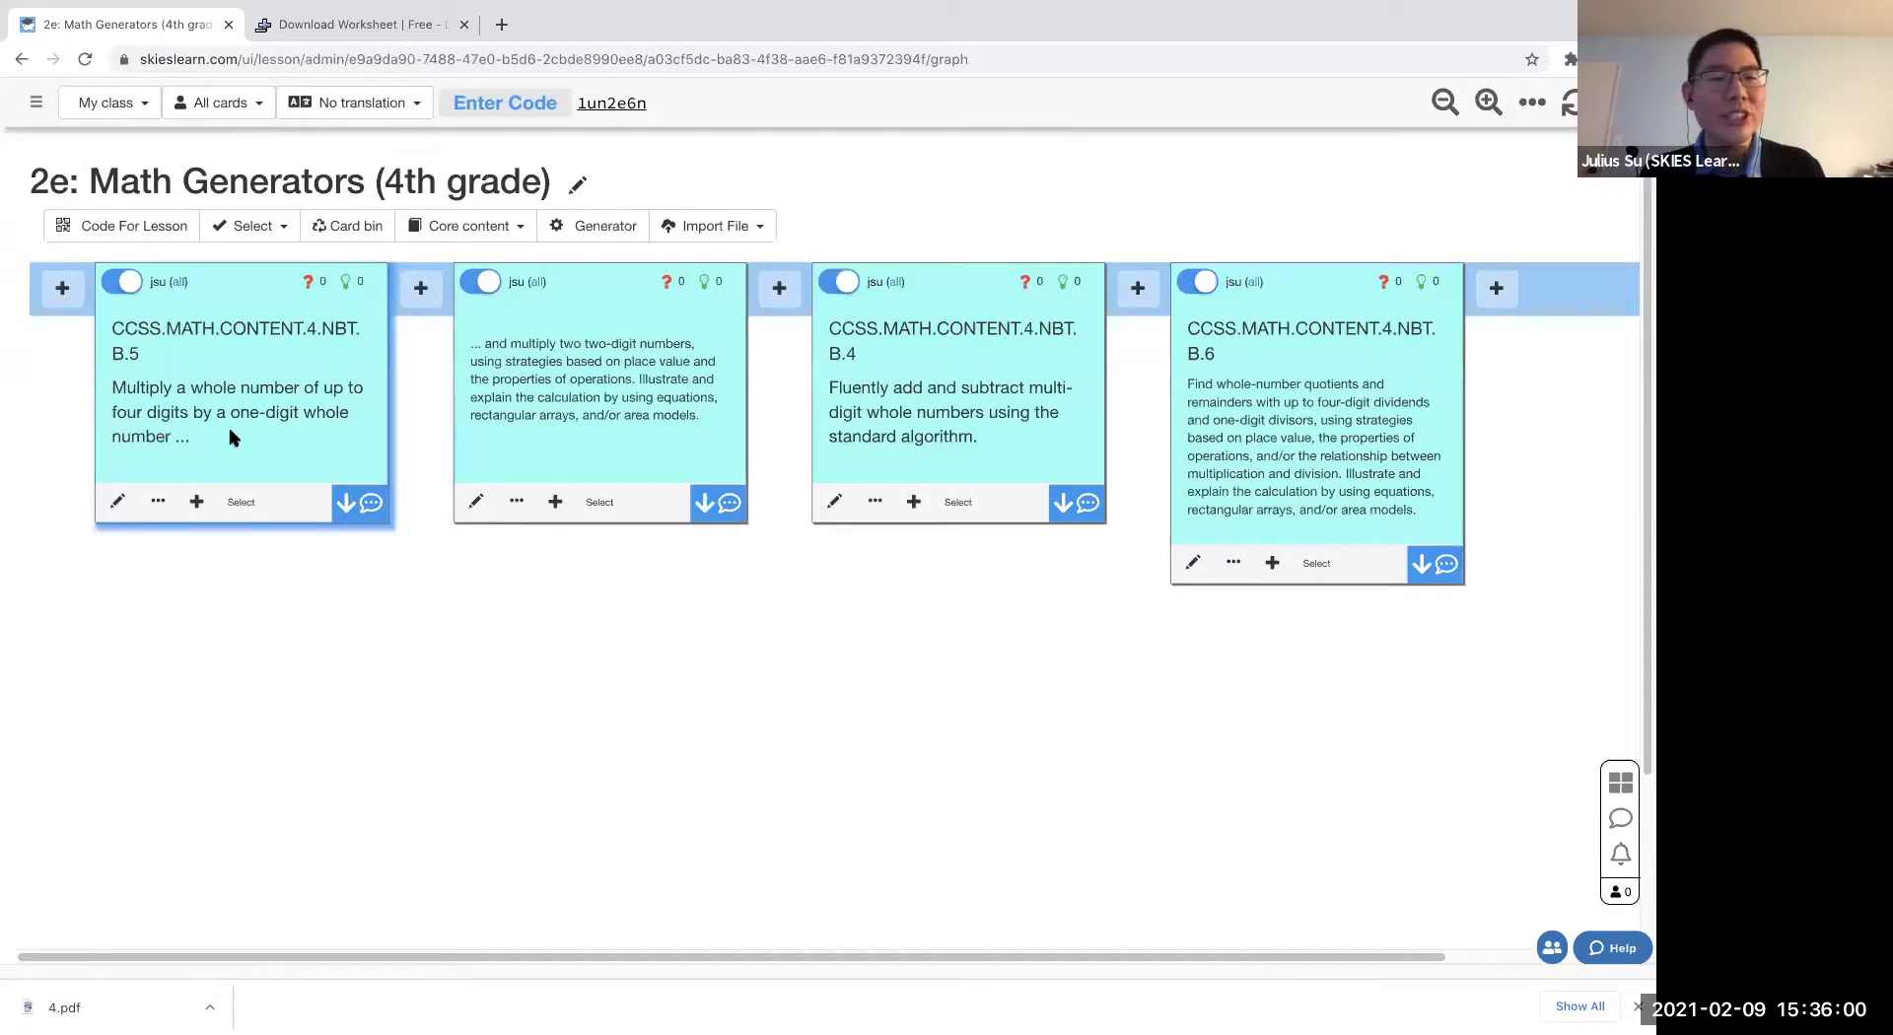
- Add a Multiplication generator card after the first standard with First number range 1000-9999
click(418, 287)
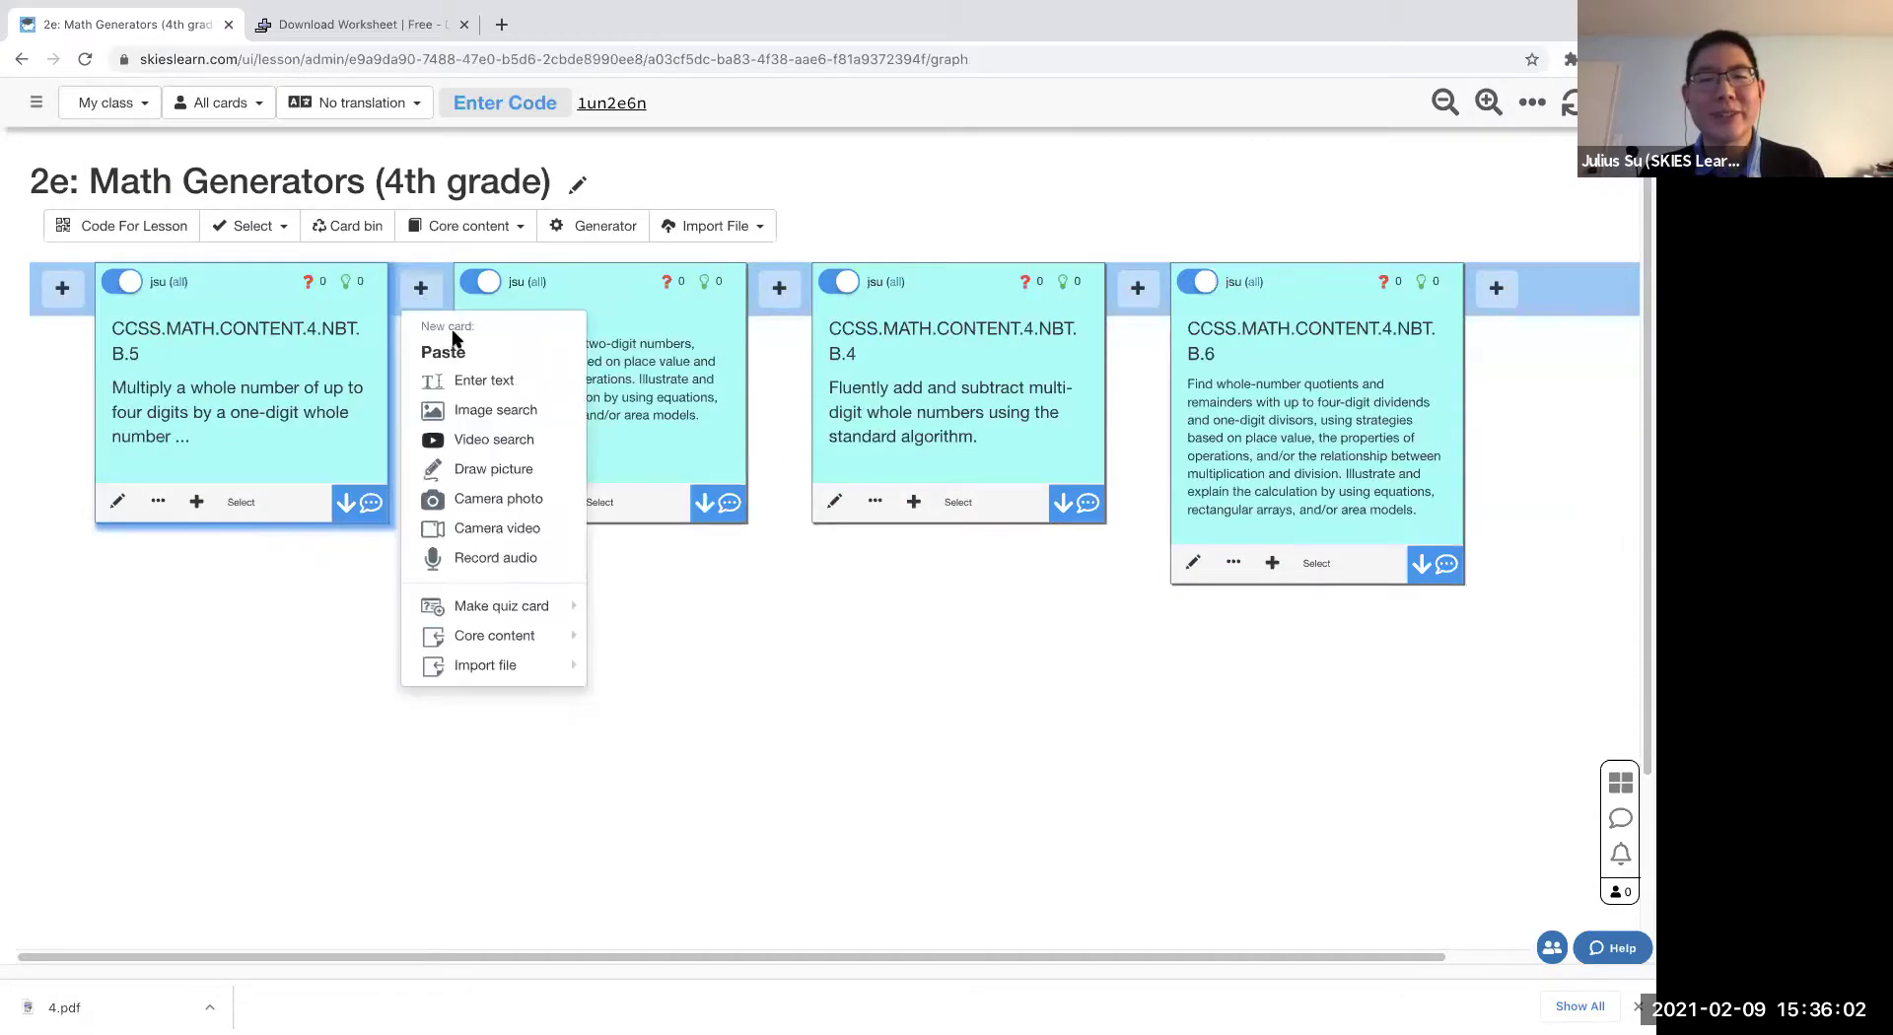
mouse_move(477, 604)
click(706, 784)
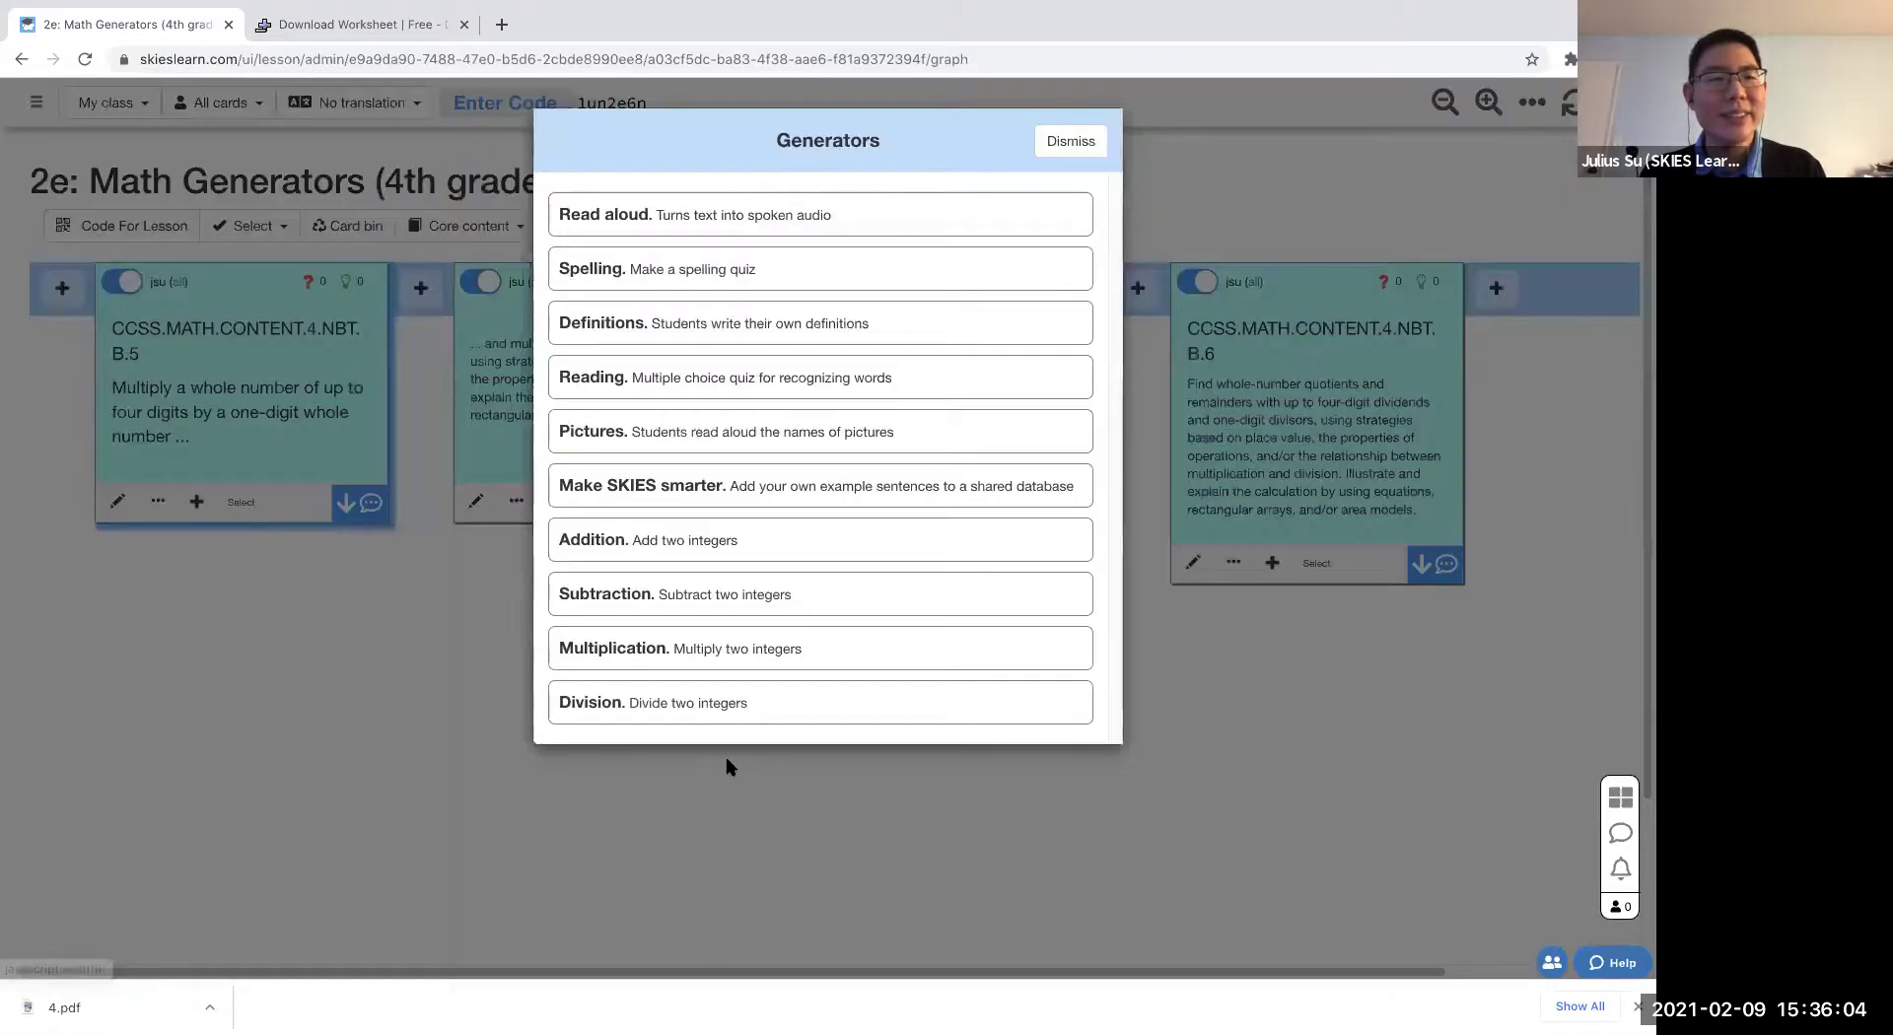
click(765, 648)
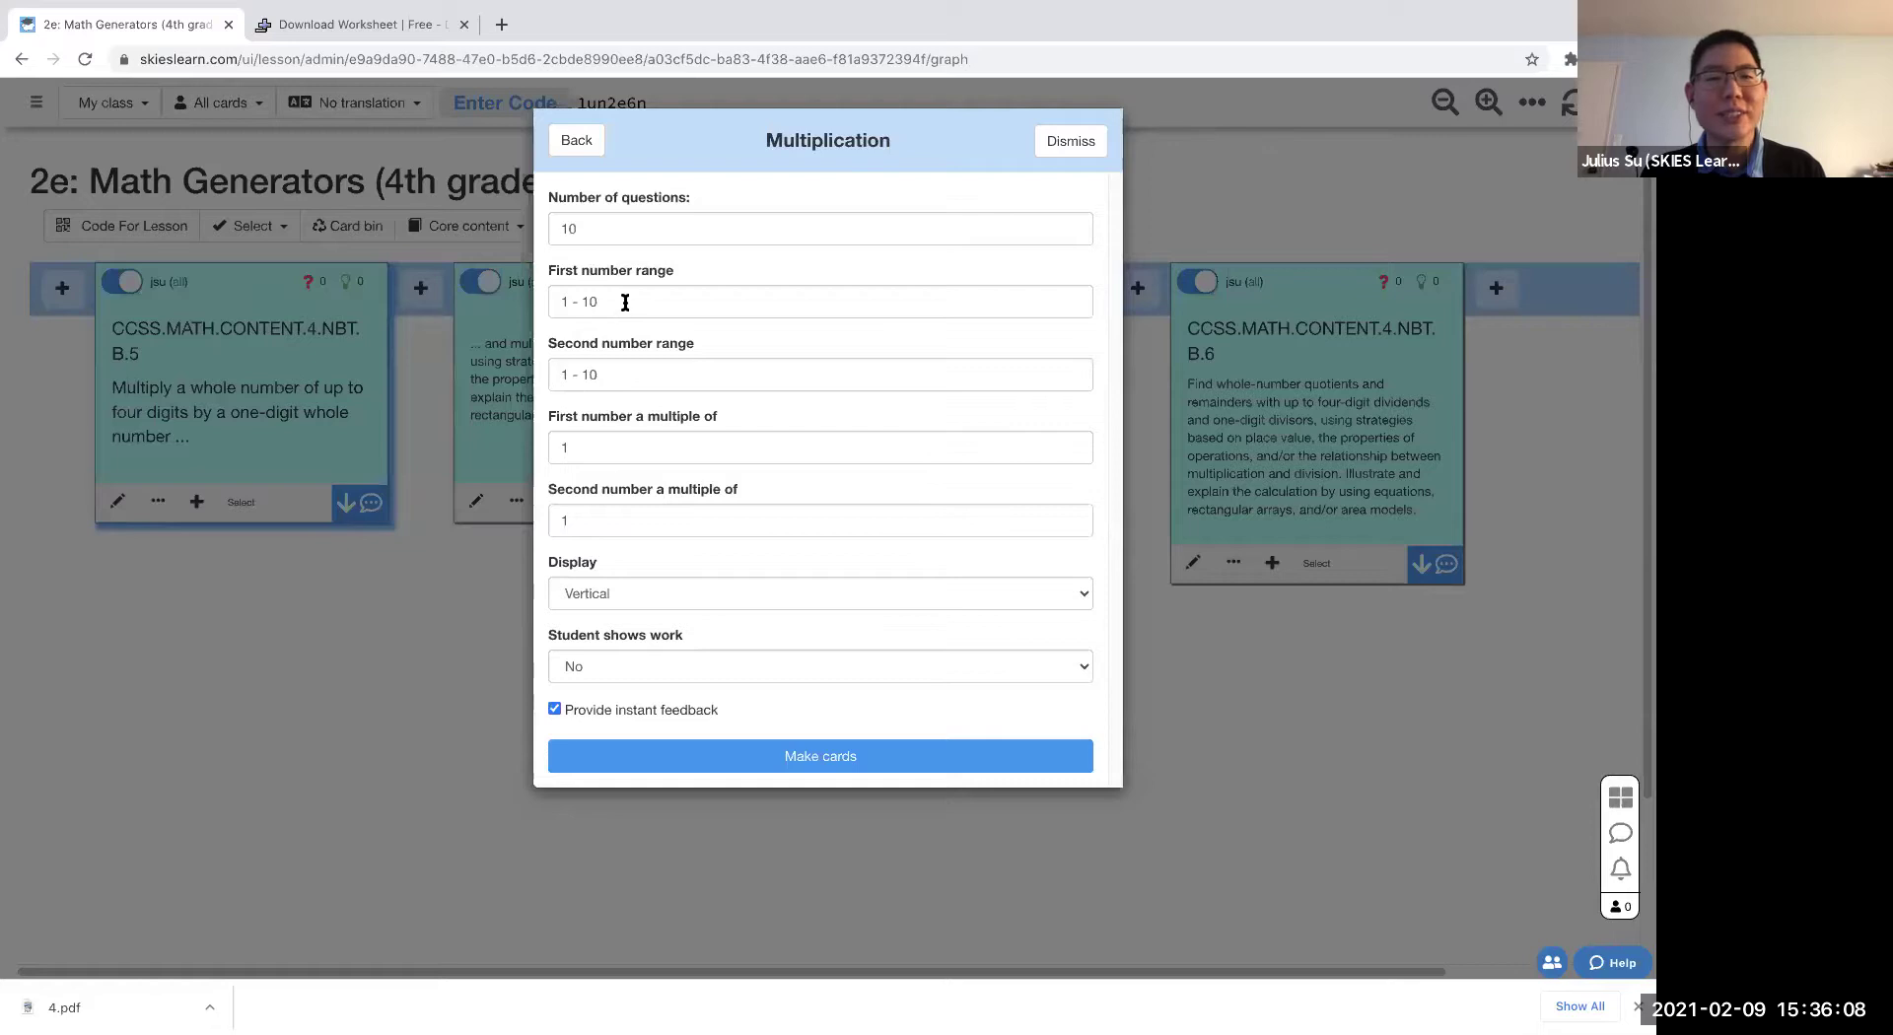
drag(625, 303, 483, 310)
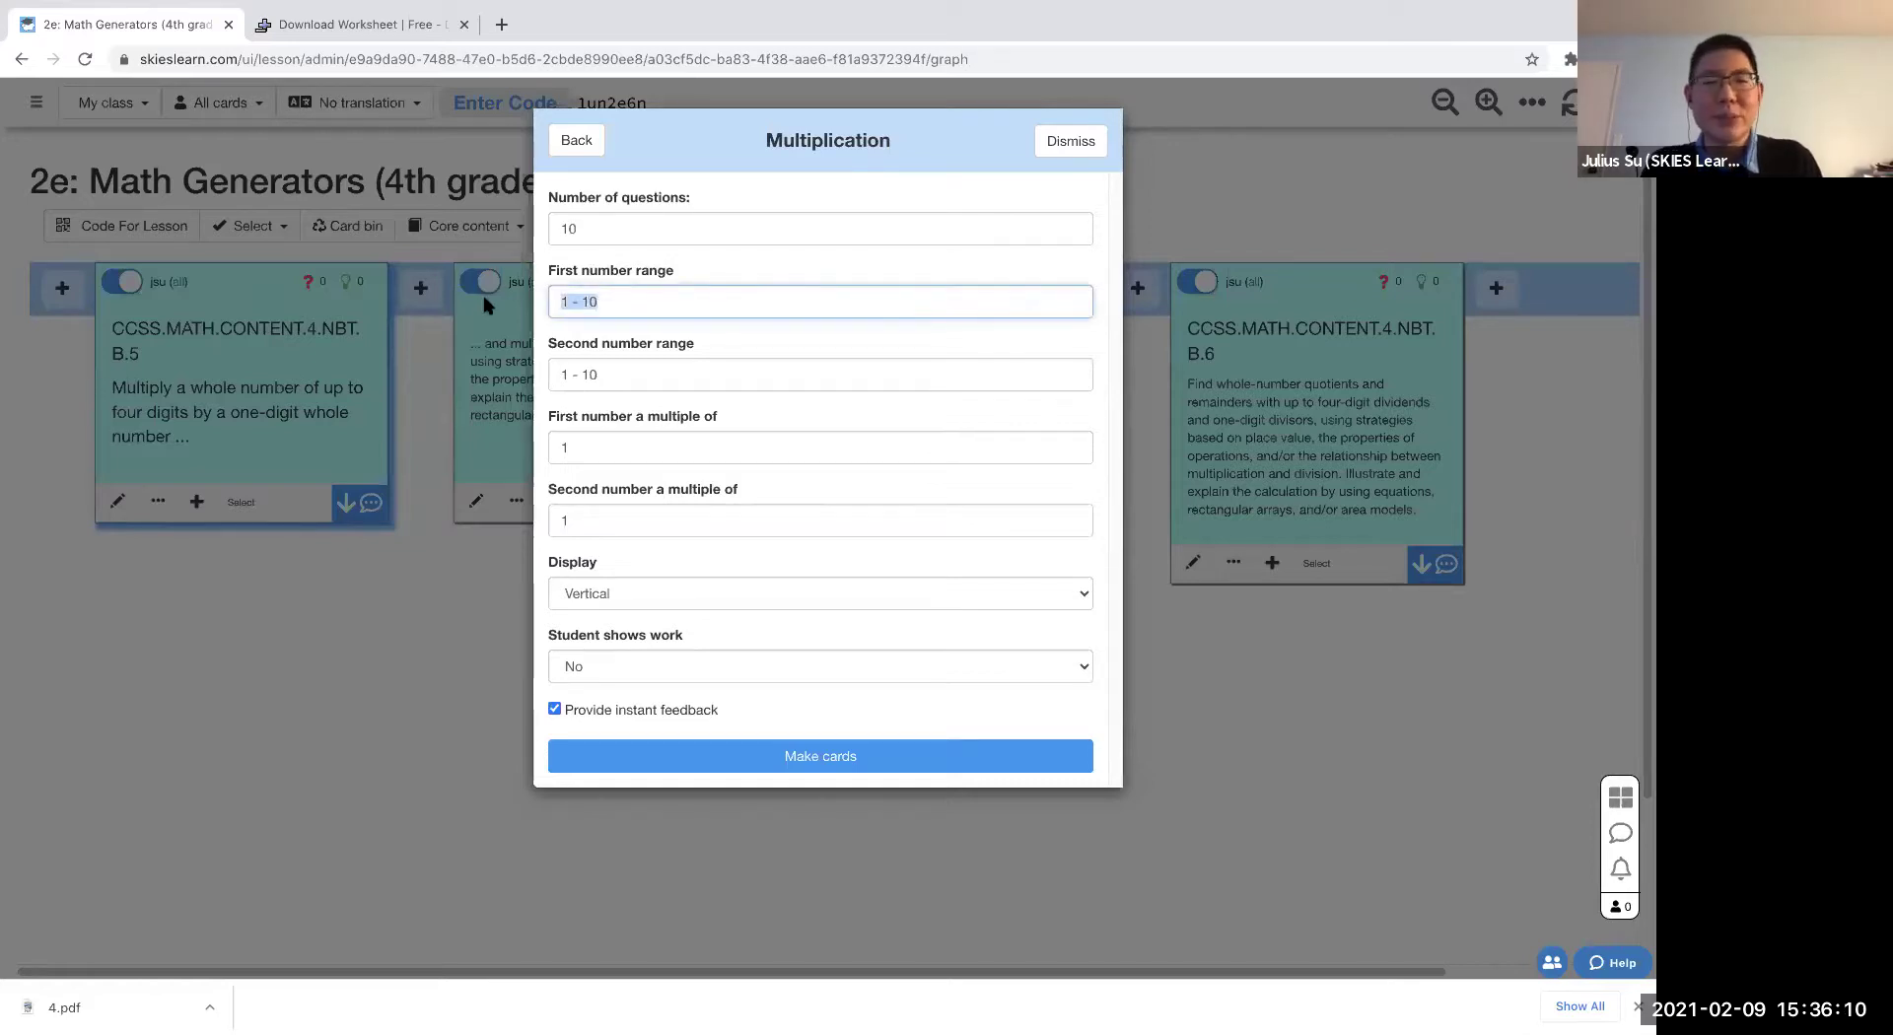
text(1000-9999)
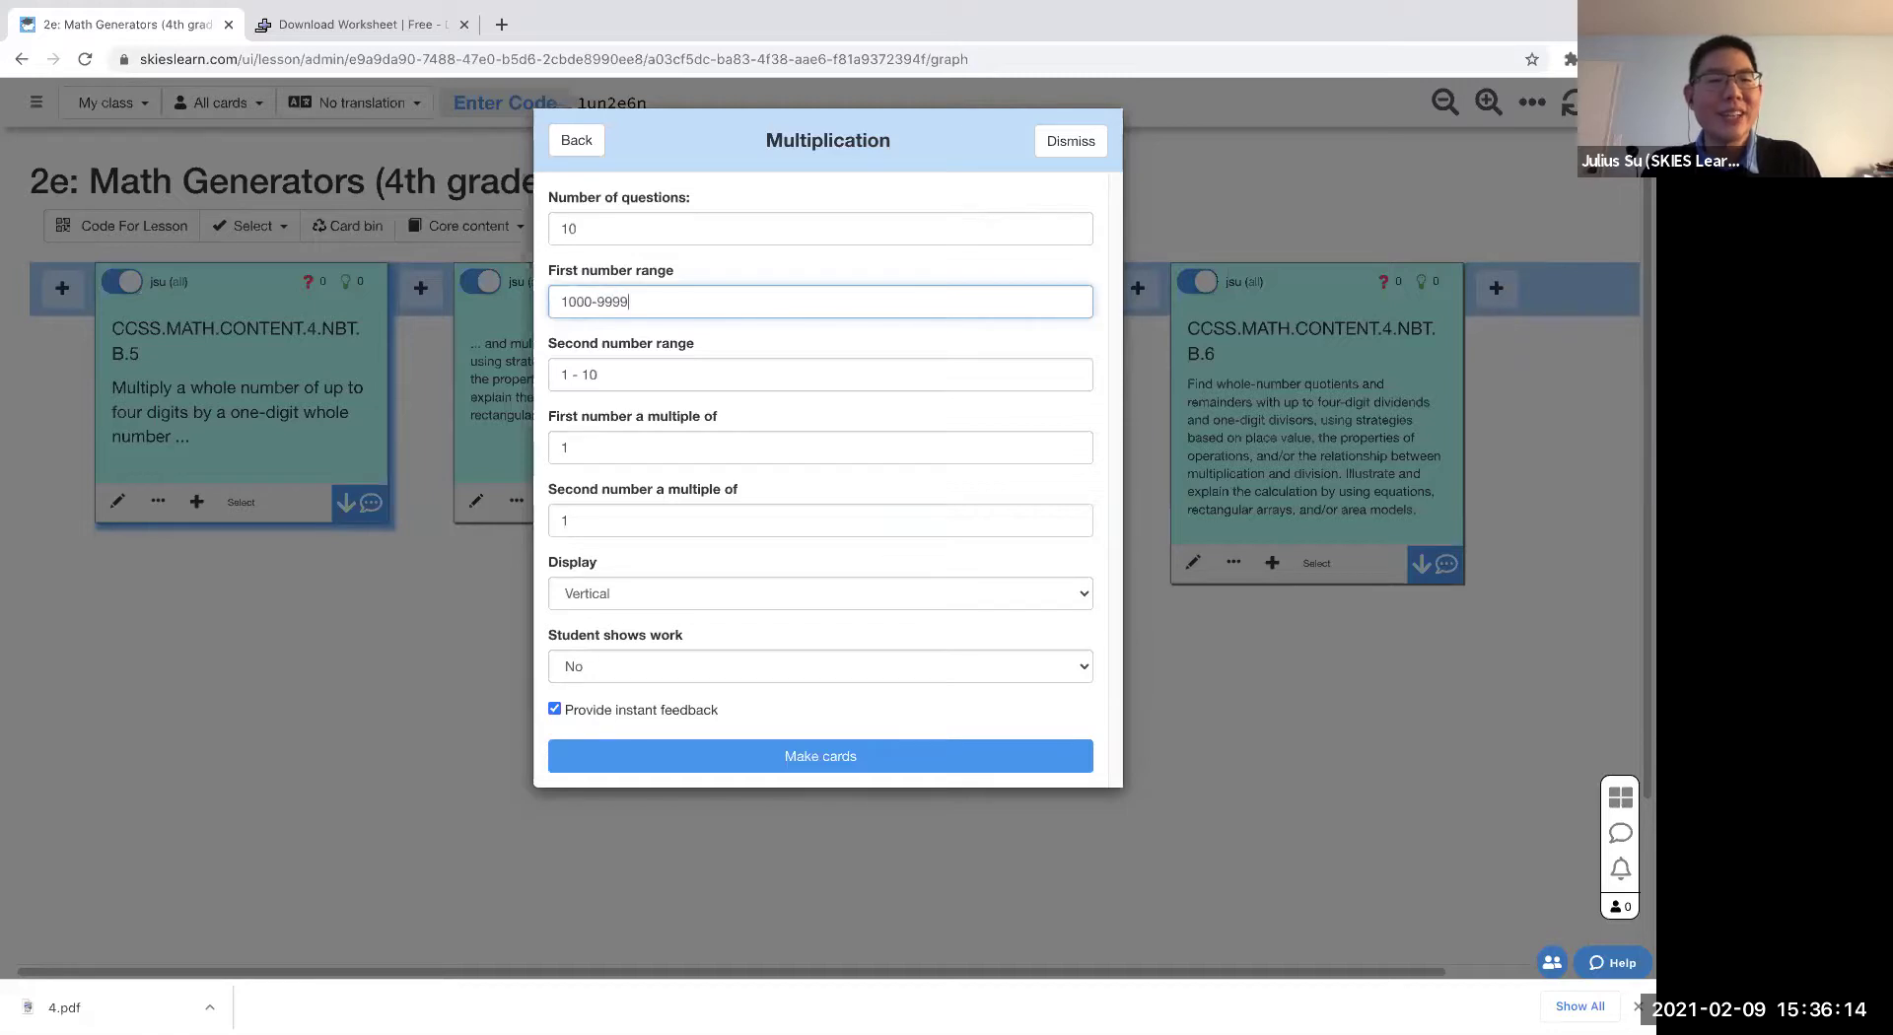
key(Tab)
- Set Second number range to 1-9 and generate the ten 4-digit multiplication cards
text(1)
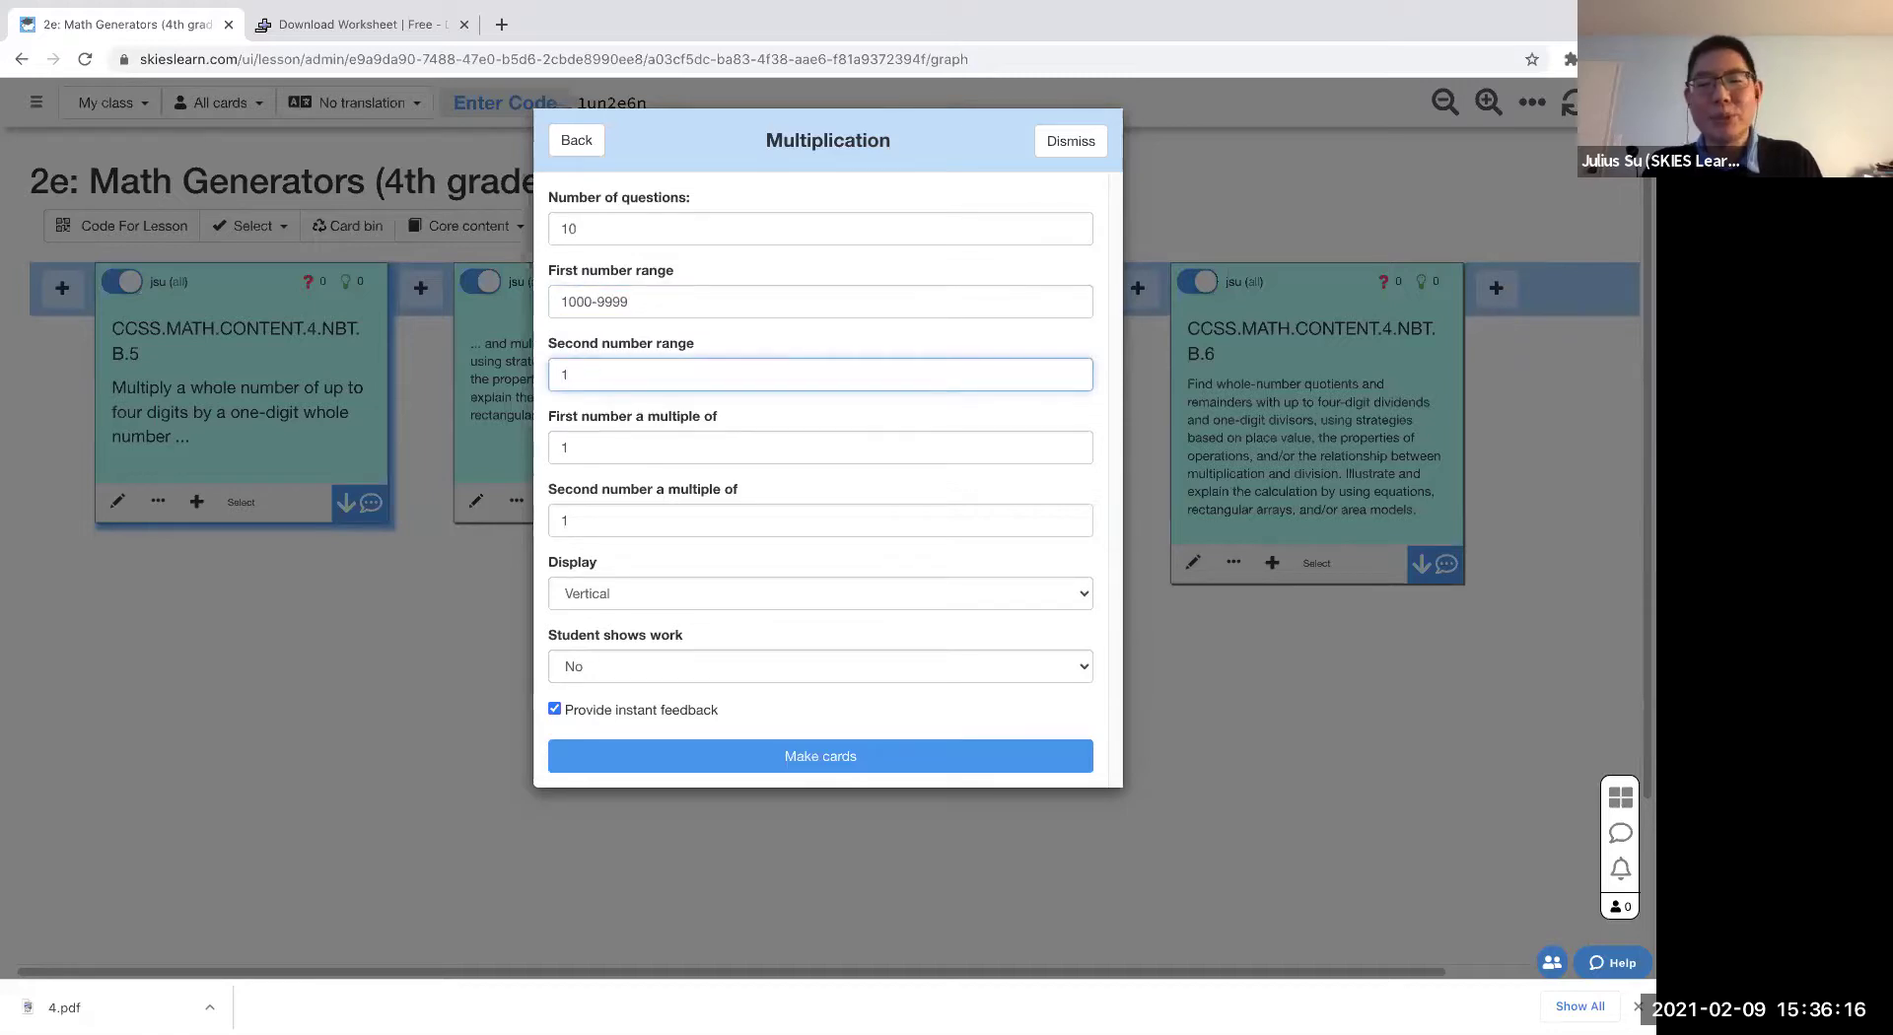
click(779, 769)
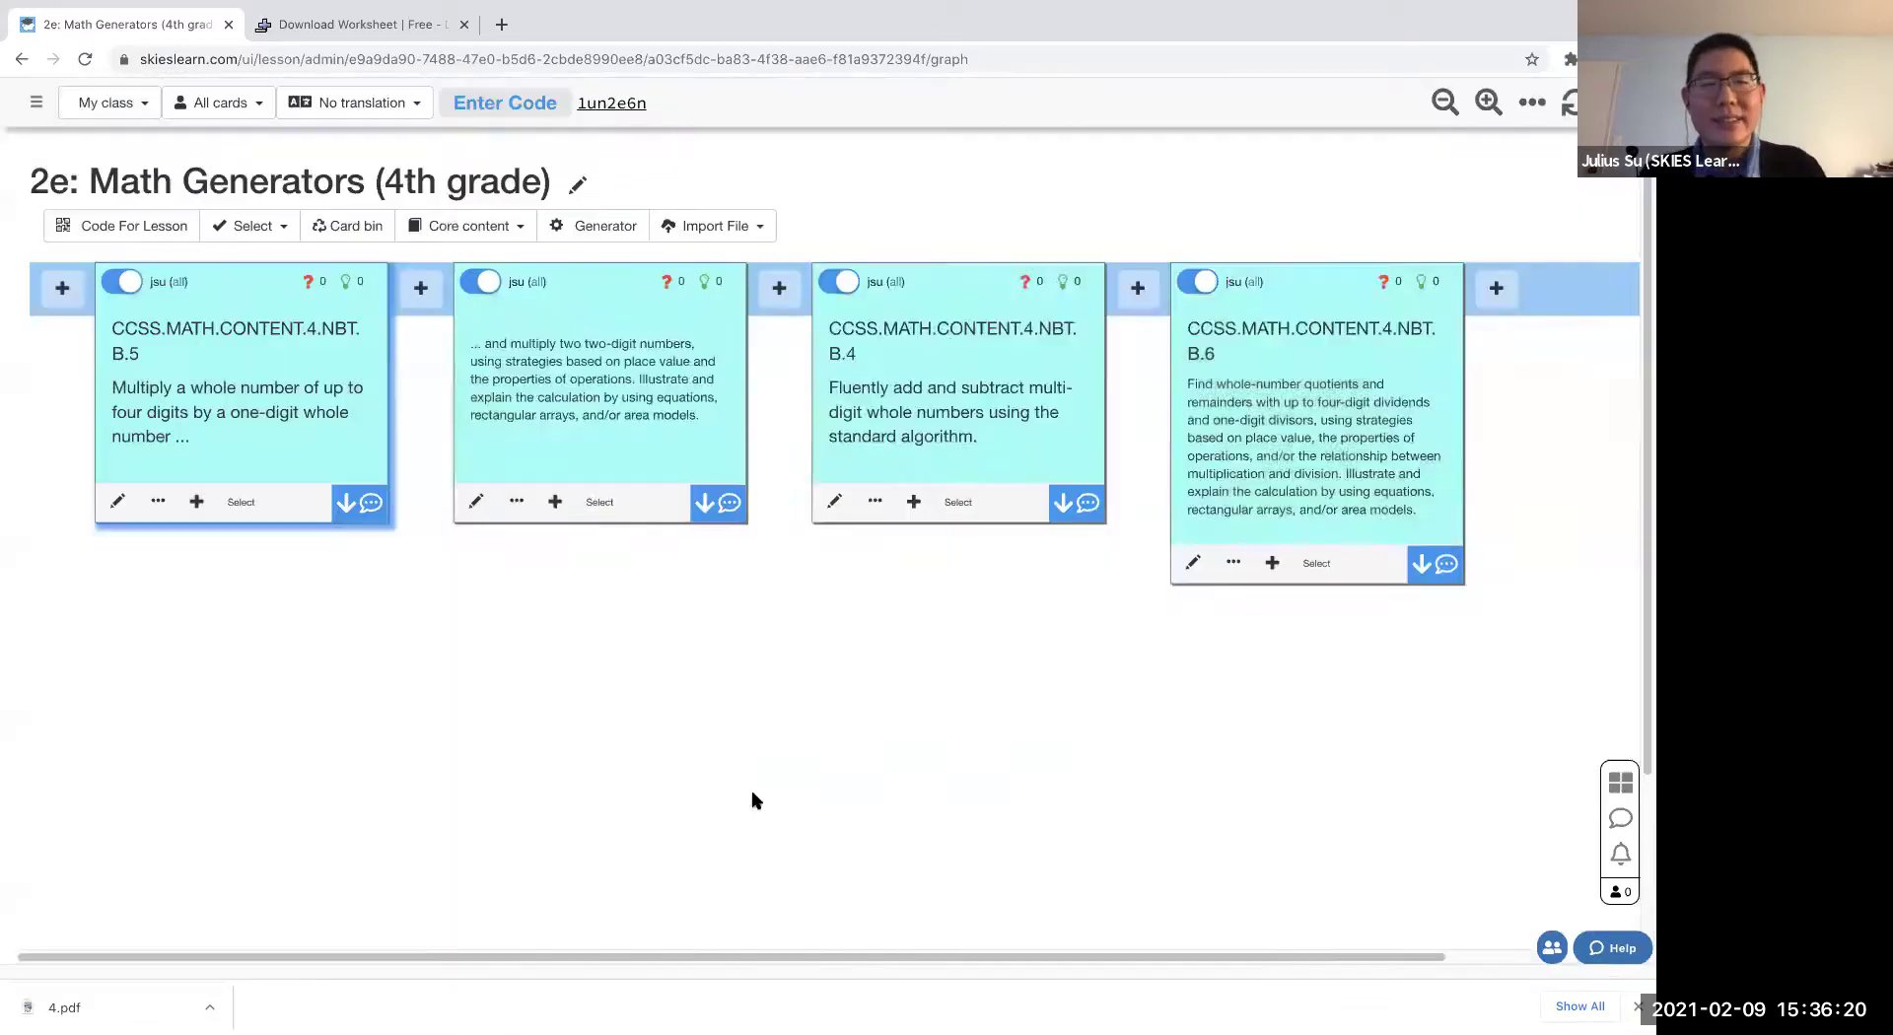
scroll(769, 695, right, 5)
scroll(744, 687, right, 8)
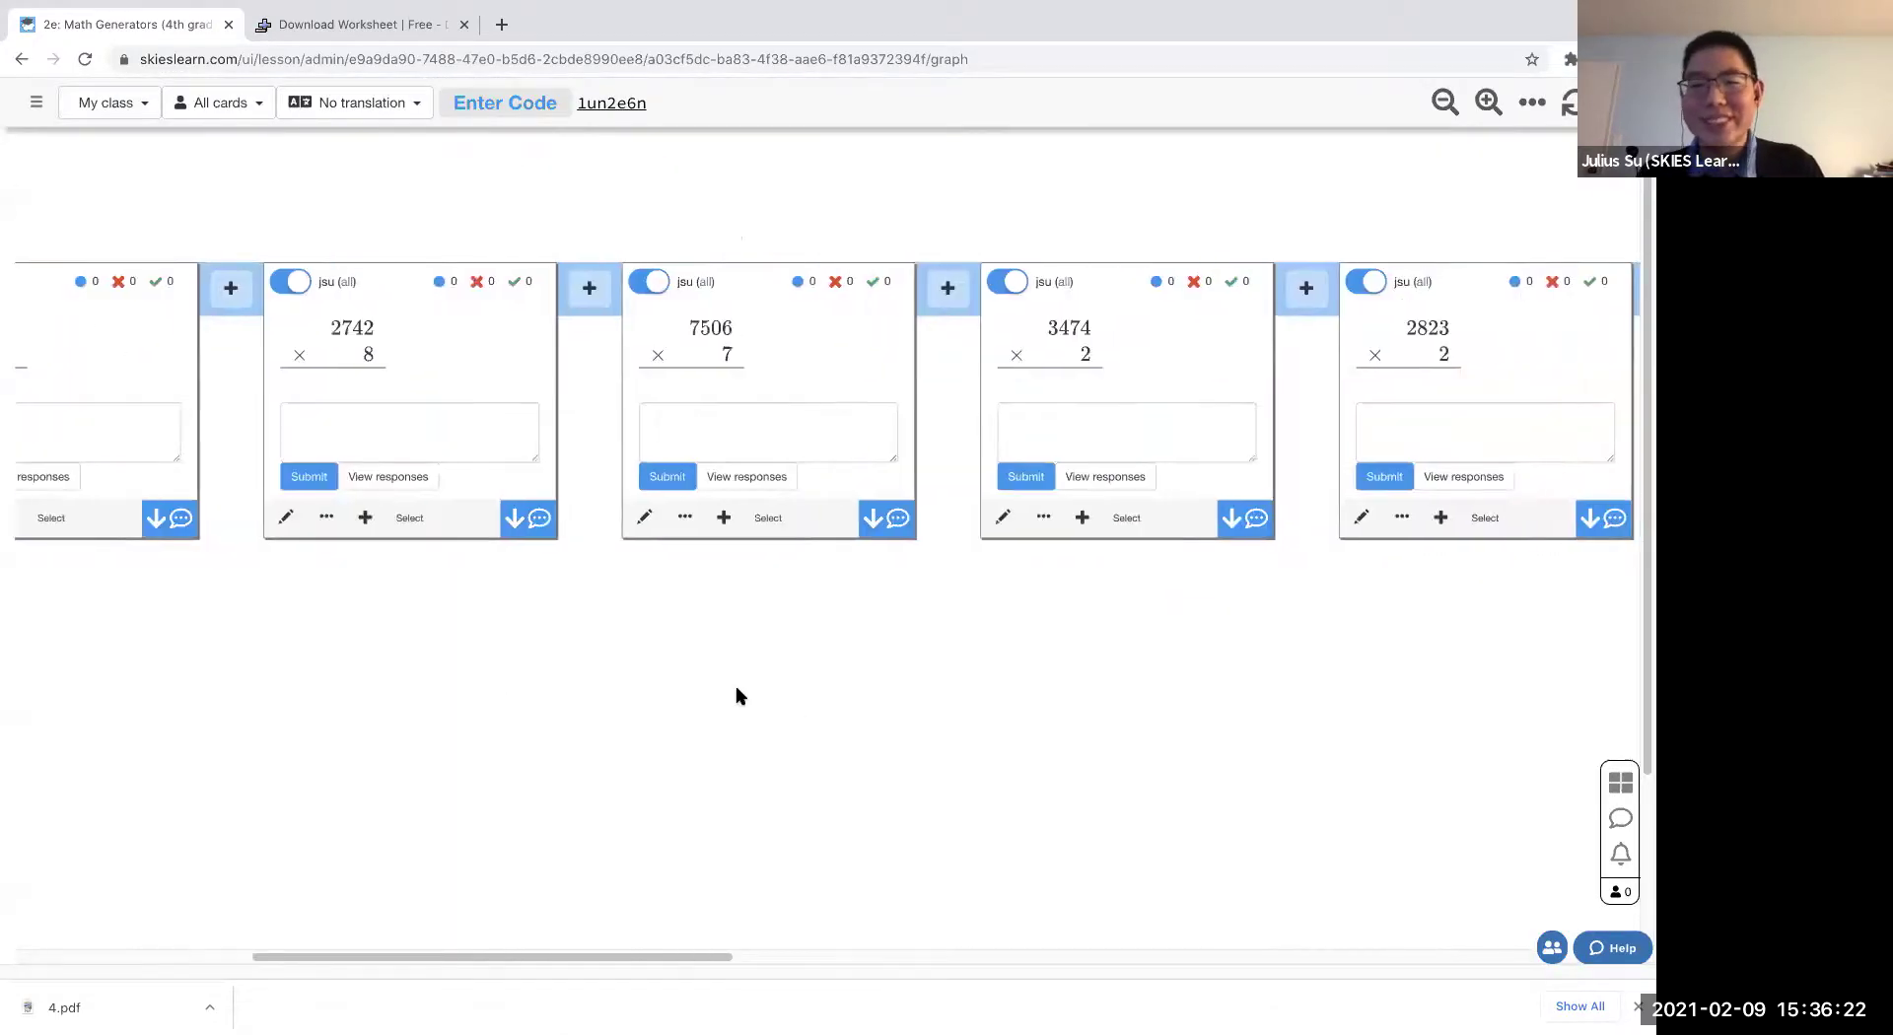
- Delete all ten generated cards, including 1744, 5865, 8225, 7214, 2823 and 1130
click(1512, 518)
scroll(1297, 543, right, 6)
click(1238, 526)
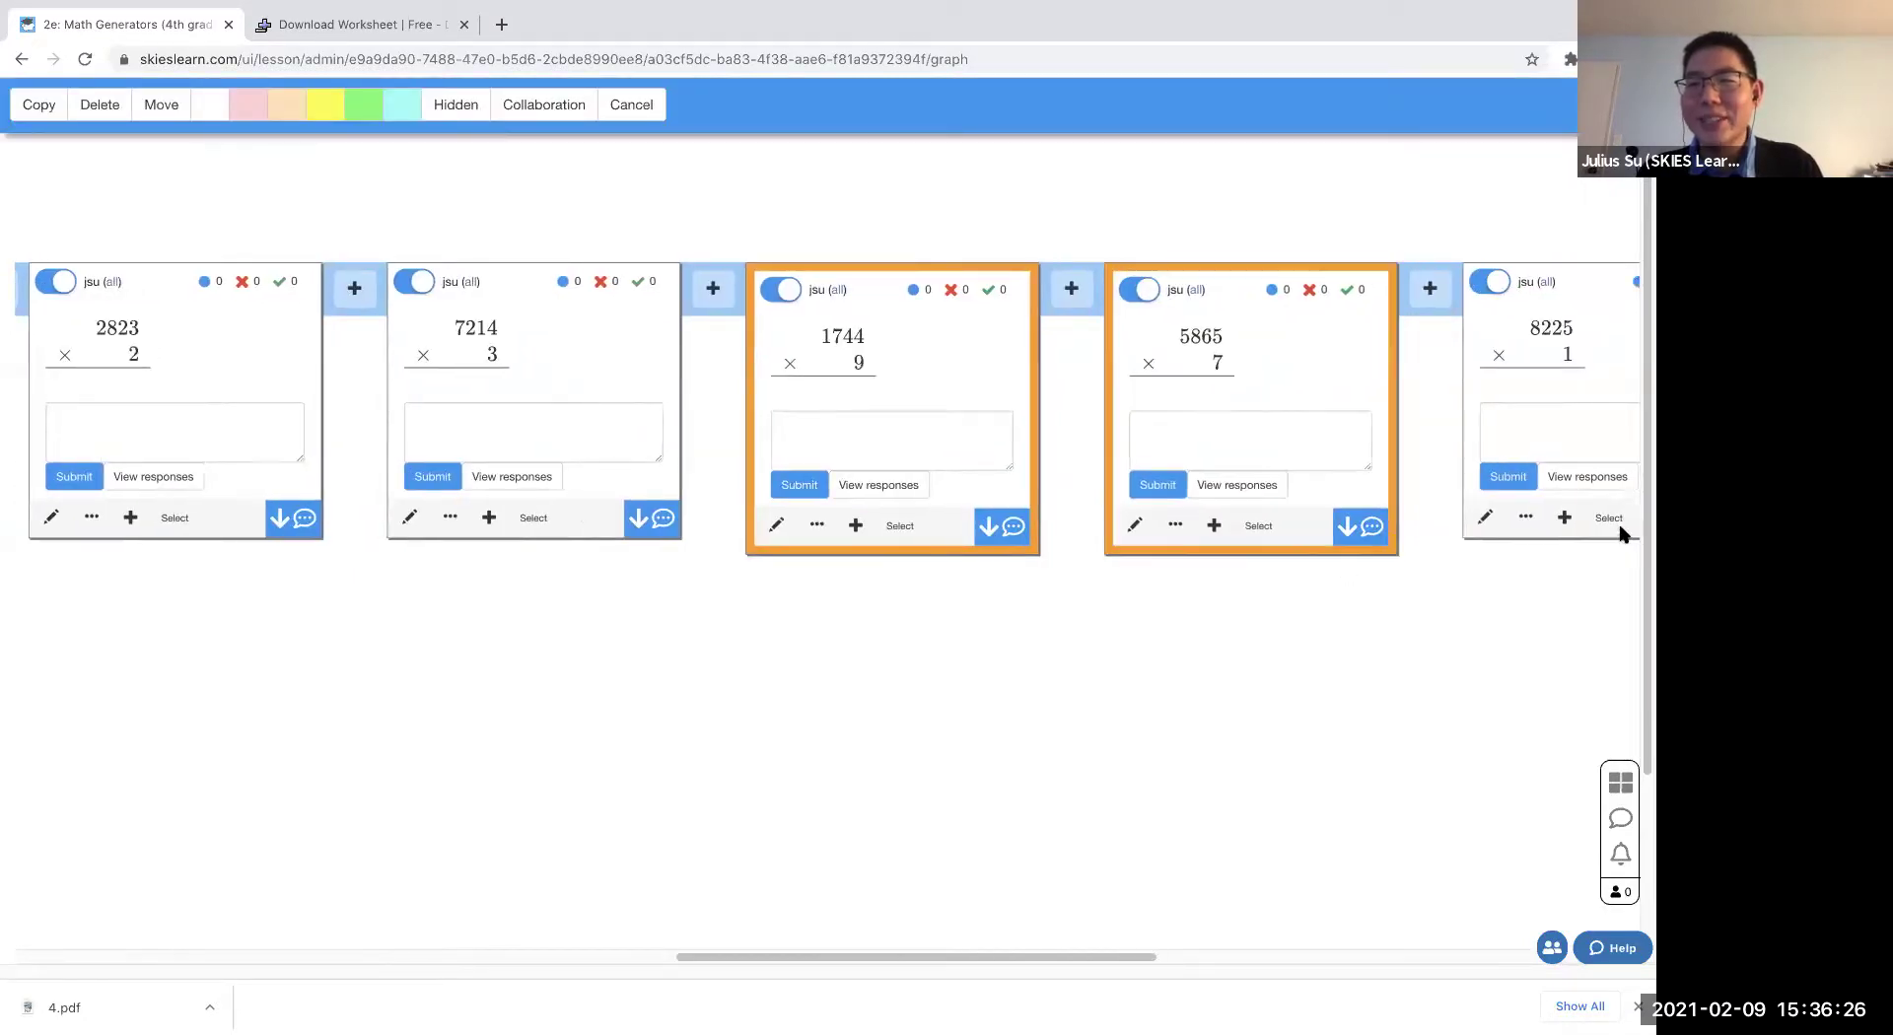
click(1609, 523)
scroll(1116, 638, right, 5)
scroll(986, 592, left, 7)
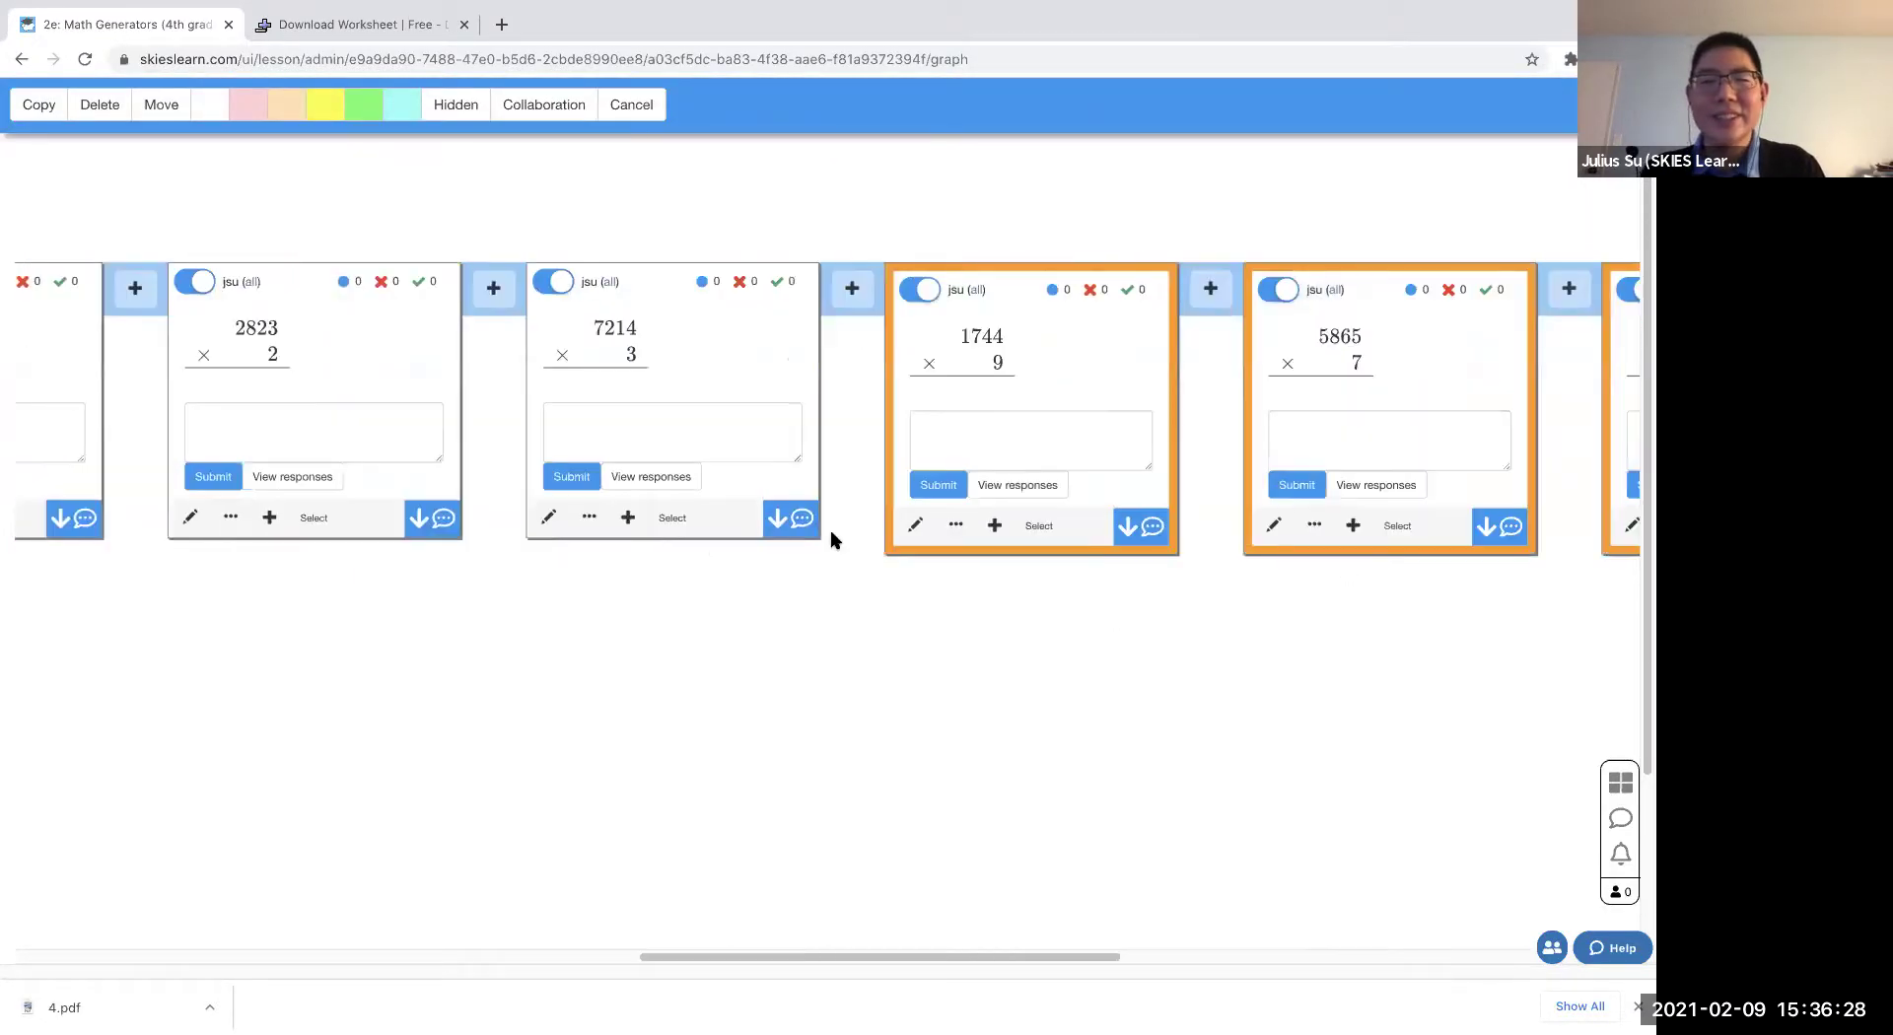
click(669, 518)
scroll(1084, 592, left, 8)
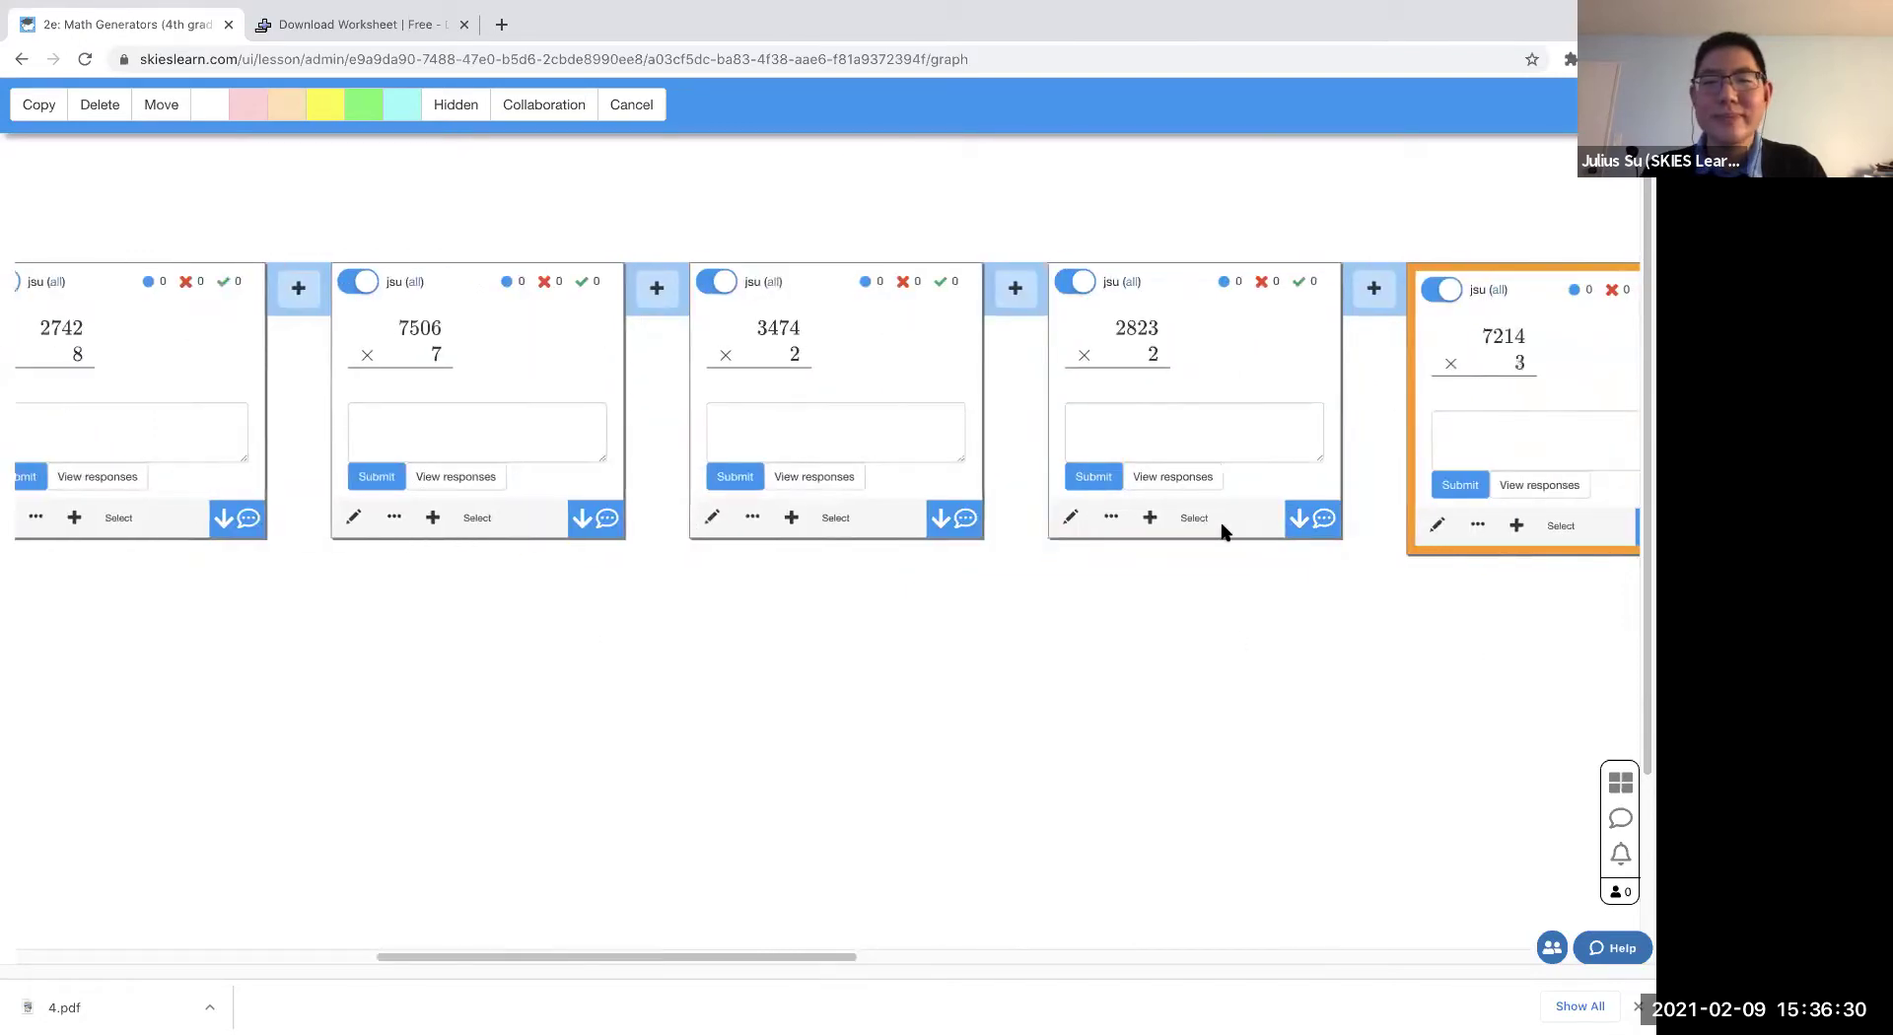
click(1195, 520)
click(835, 517)
scroll(1226, 605, left, 4)
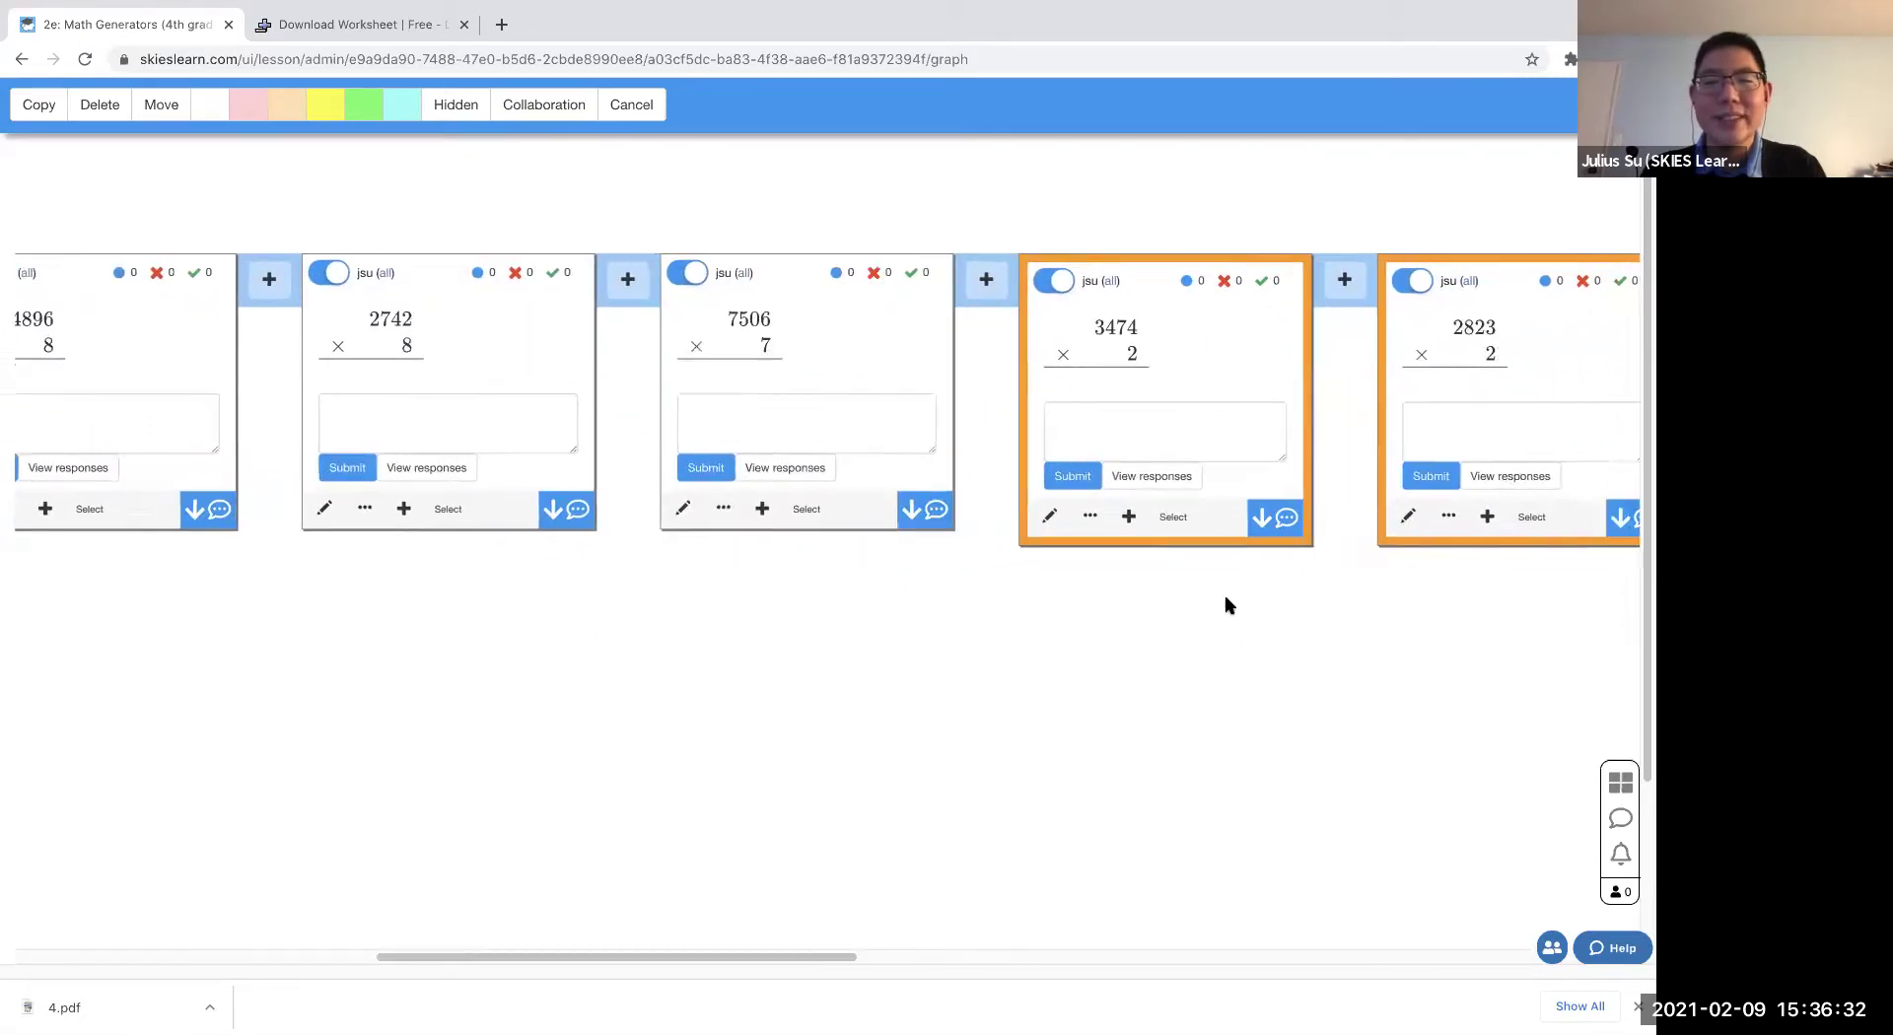
click(970, 509)
click(596, 511)
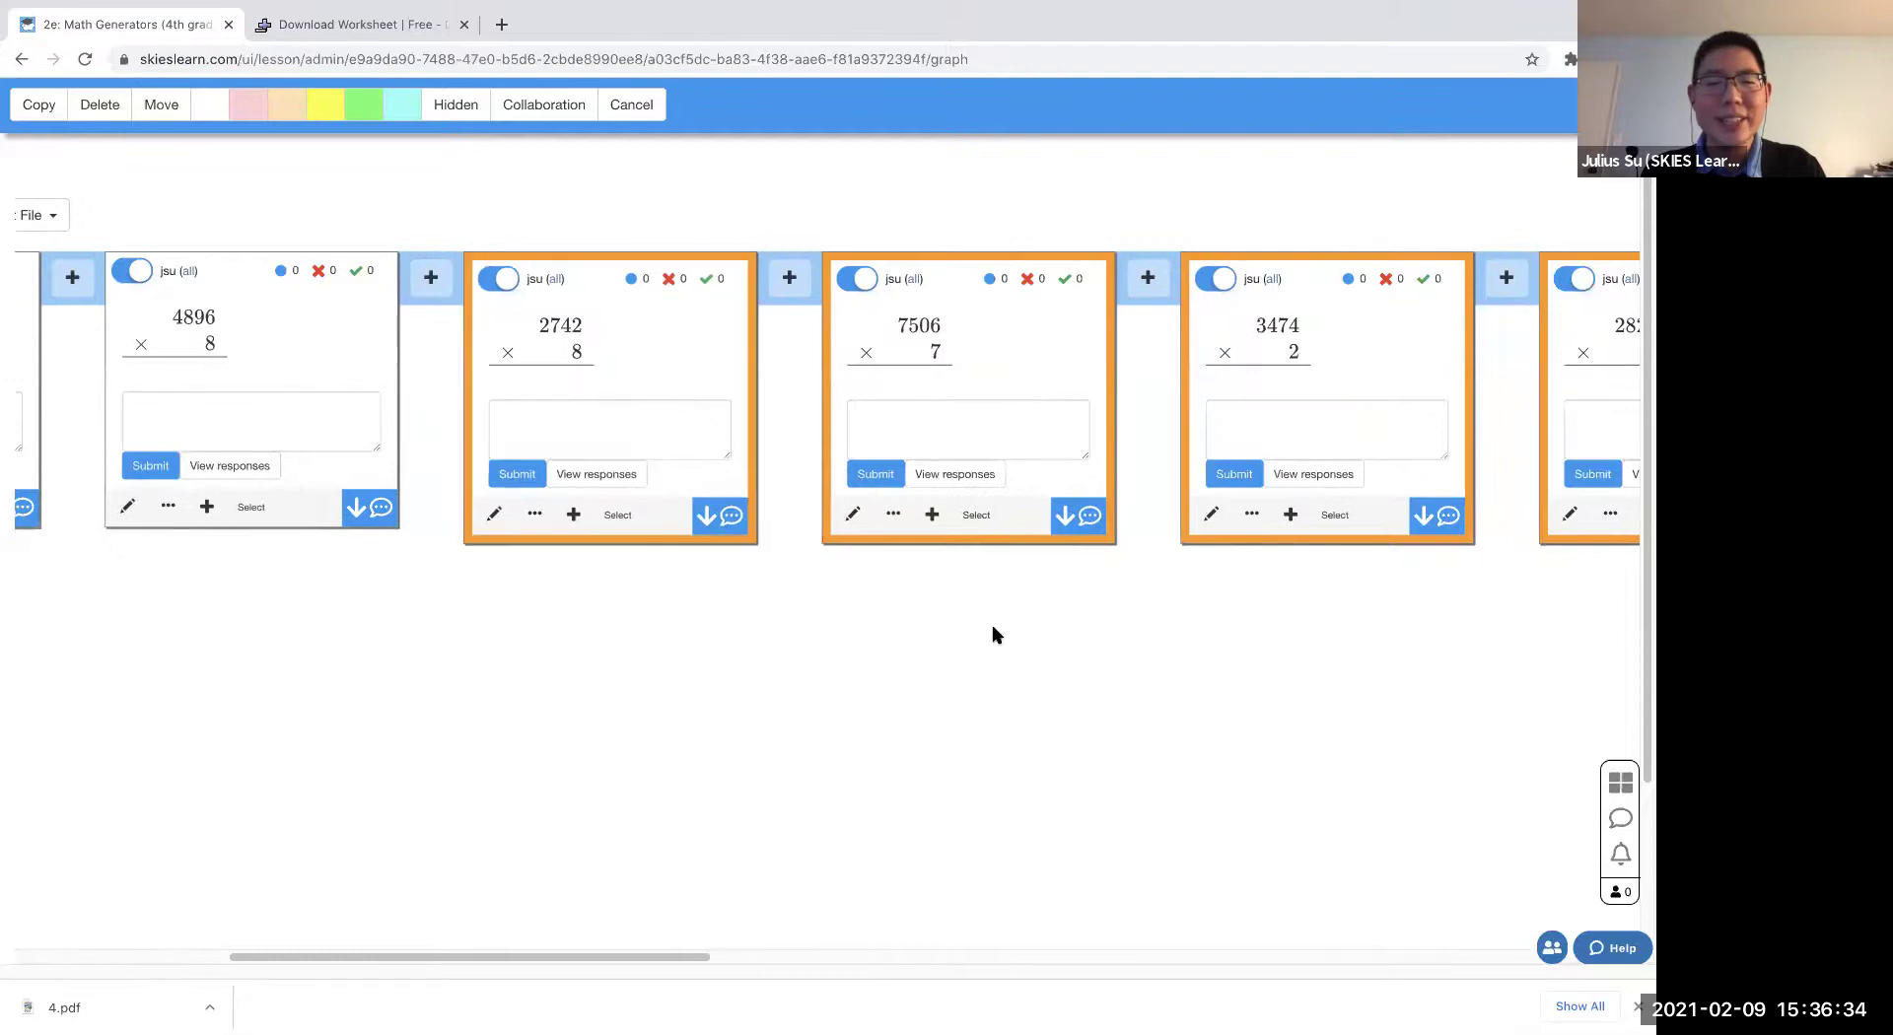
scroll(992, 624, left, 5)
click(836, 509)
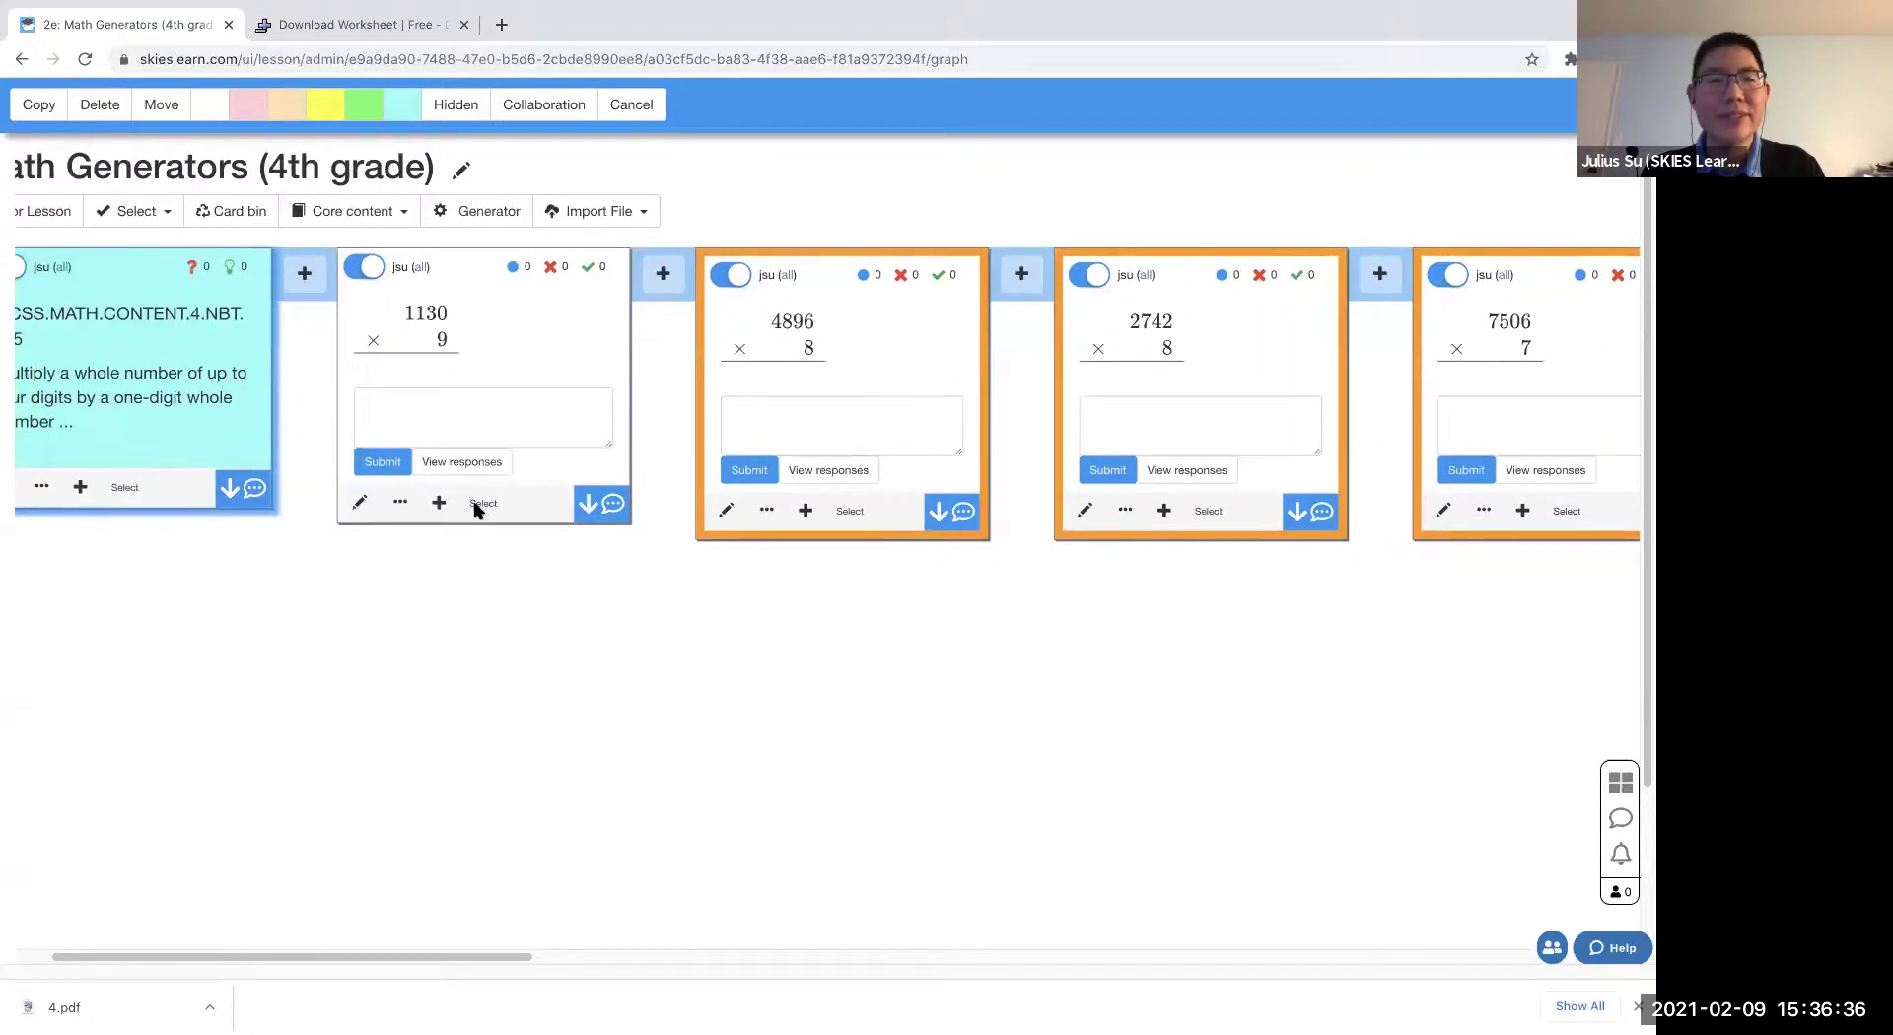
click(483, 503)
click(100, 104)
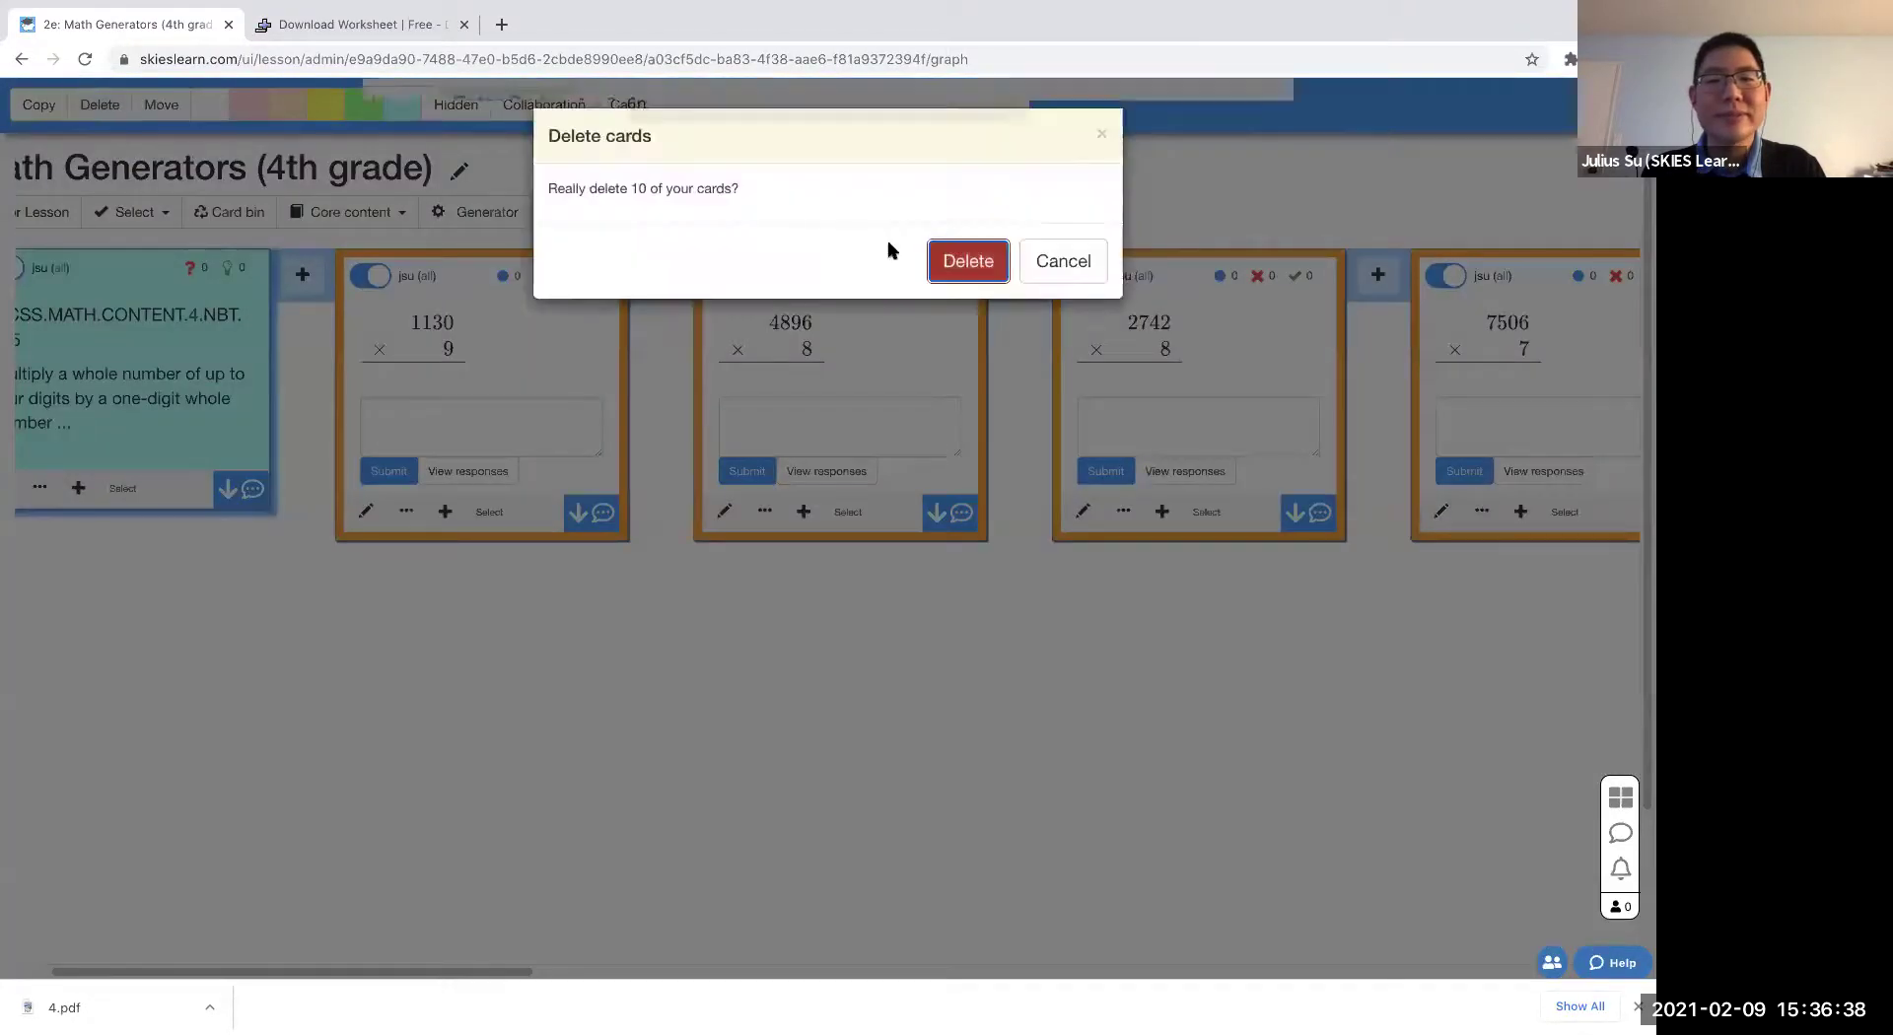
click(968, 233)
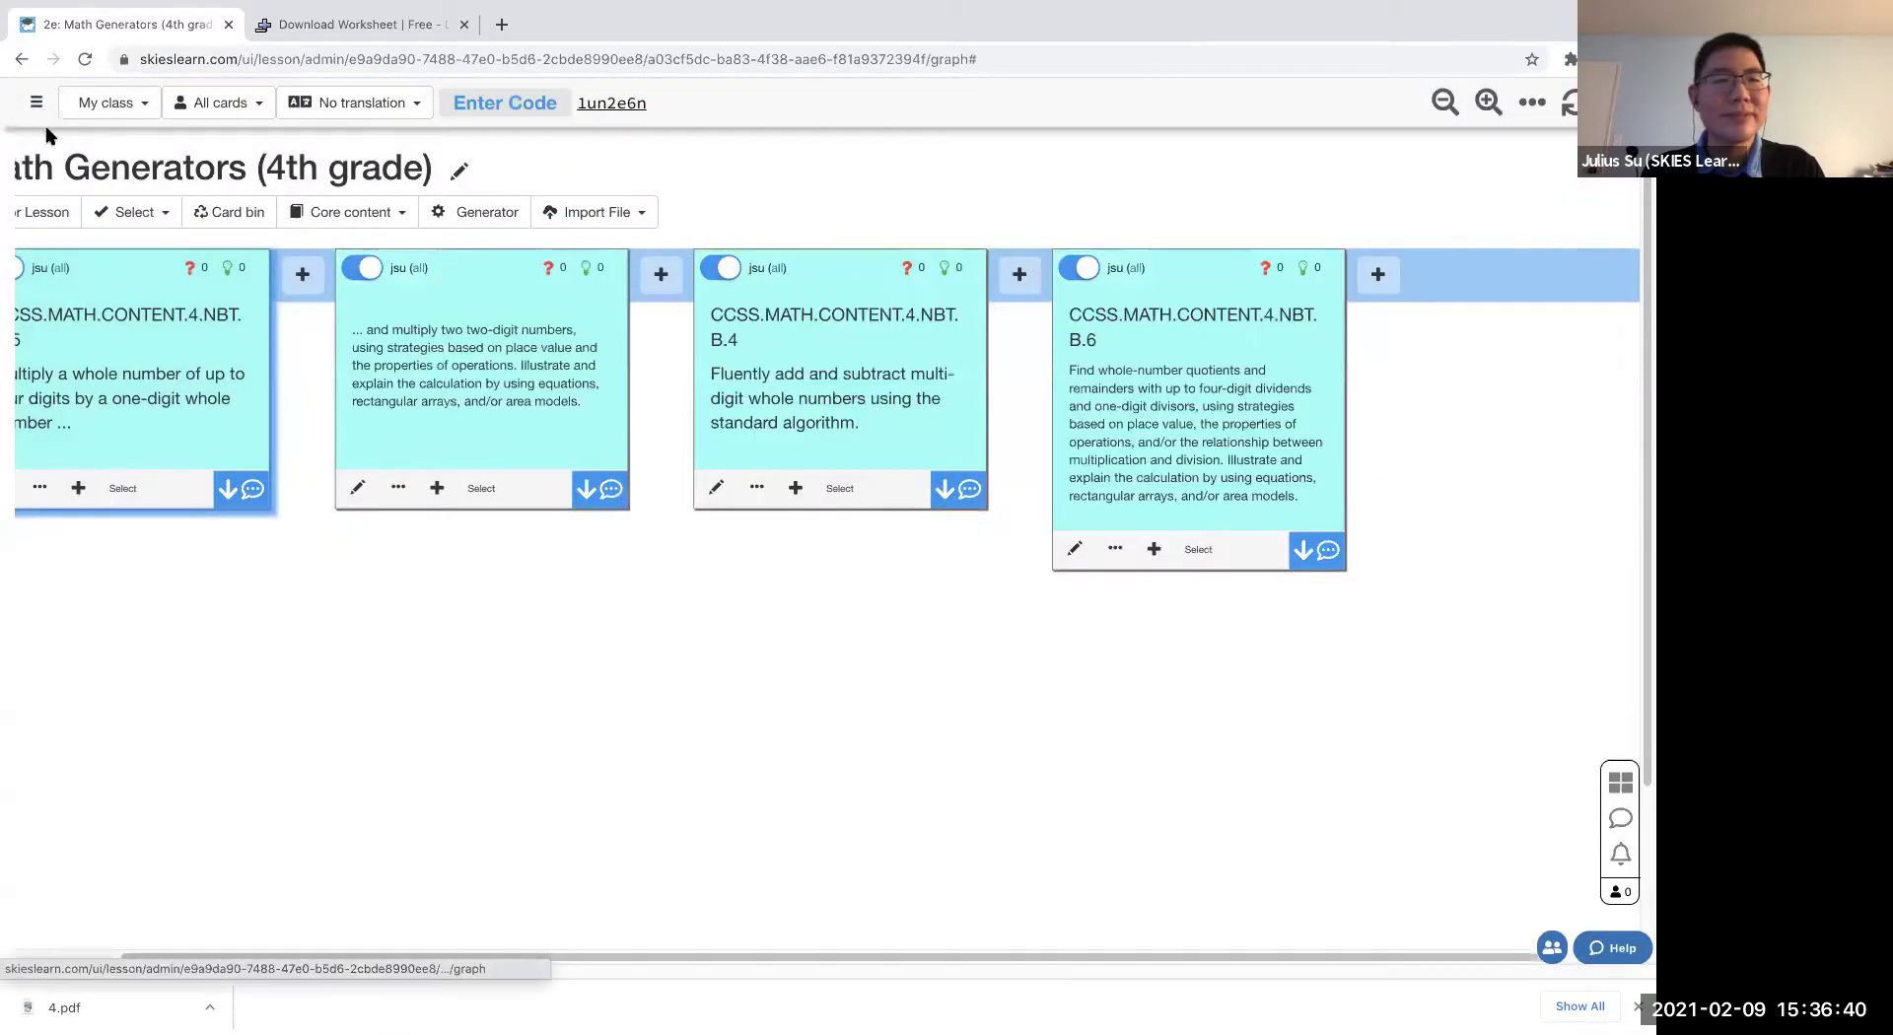
click(38, 105)
- In the 2f Math Generators (5th grade) lesson, open the Division quiz generator for a new card after 5.NBT.B.6
click(142, 762)
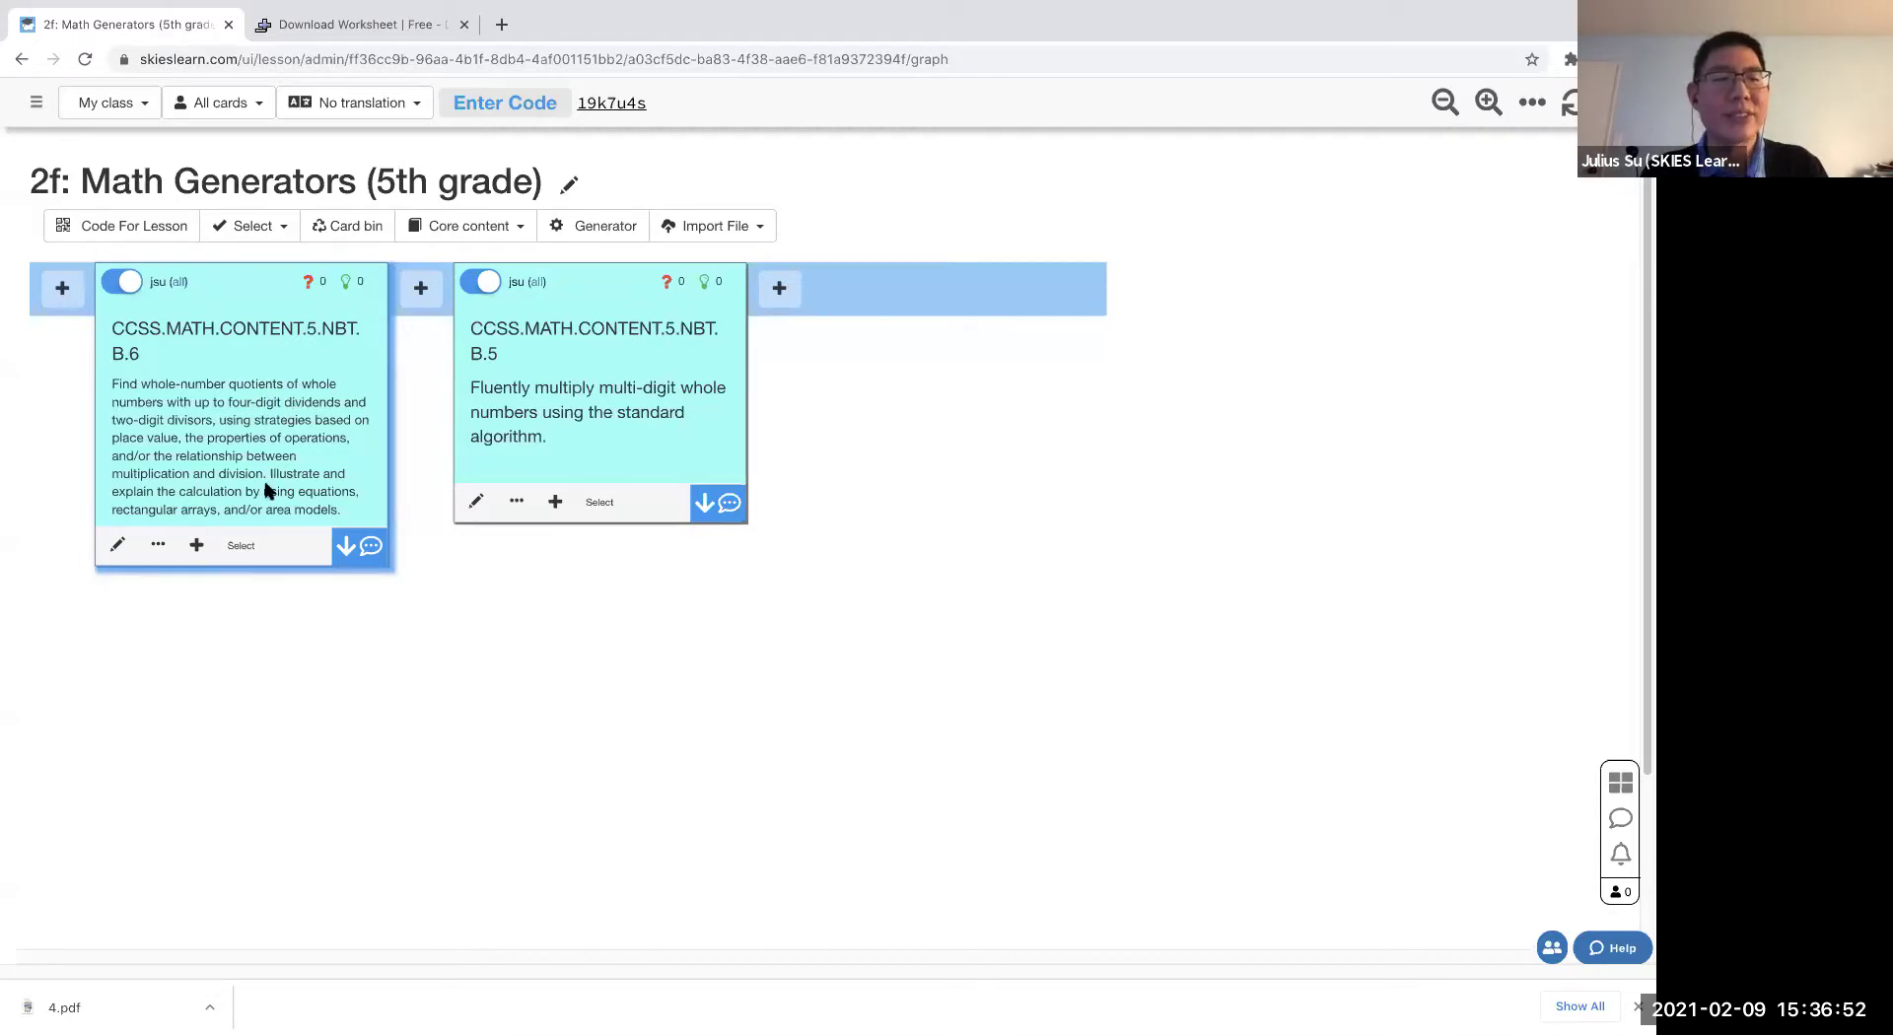
click(420, 292)
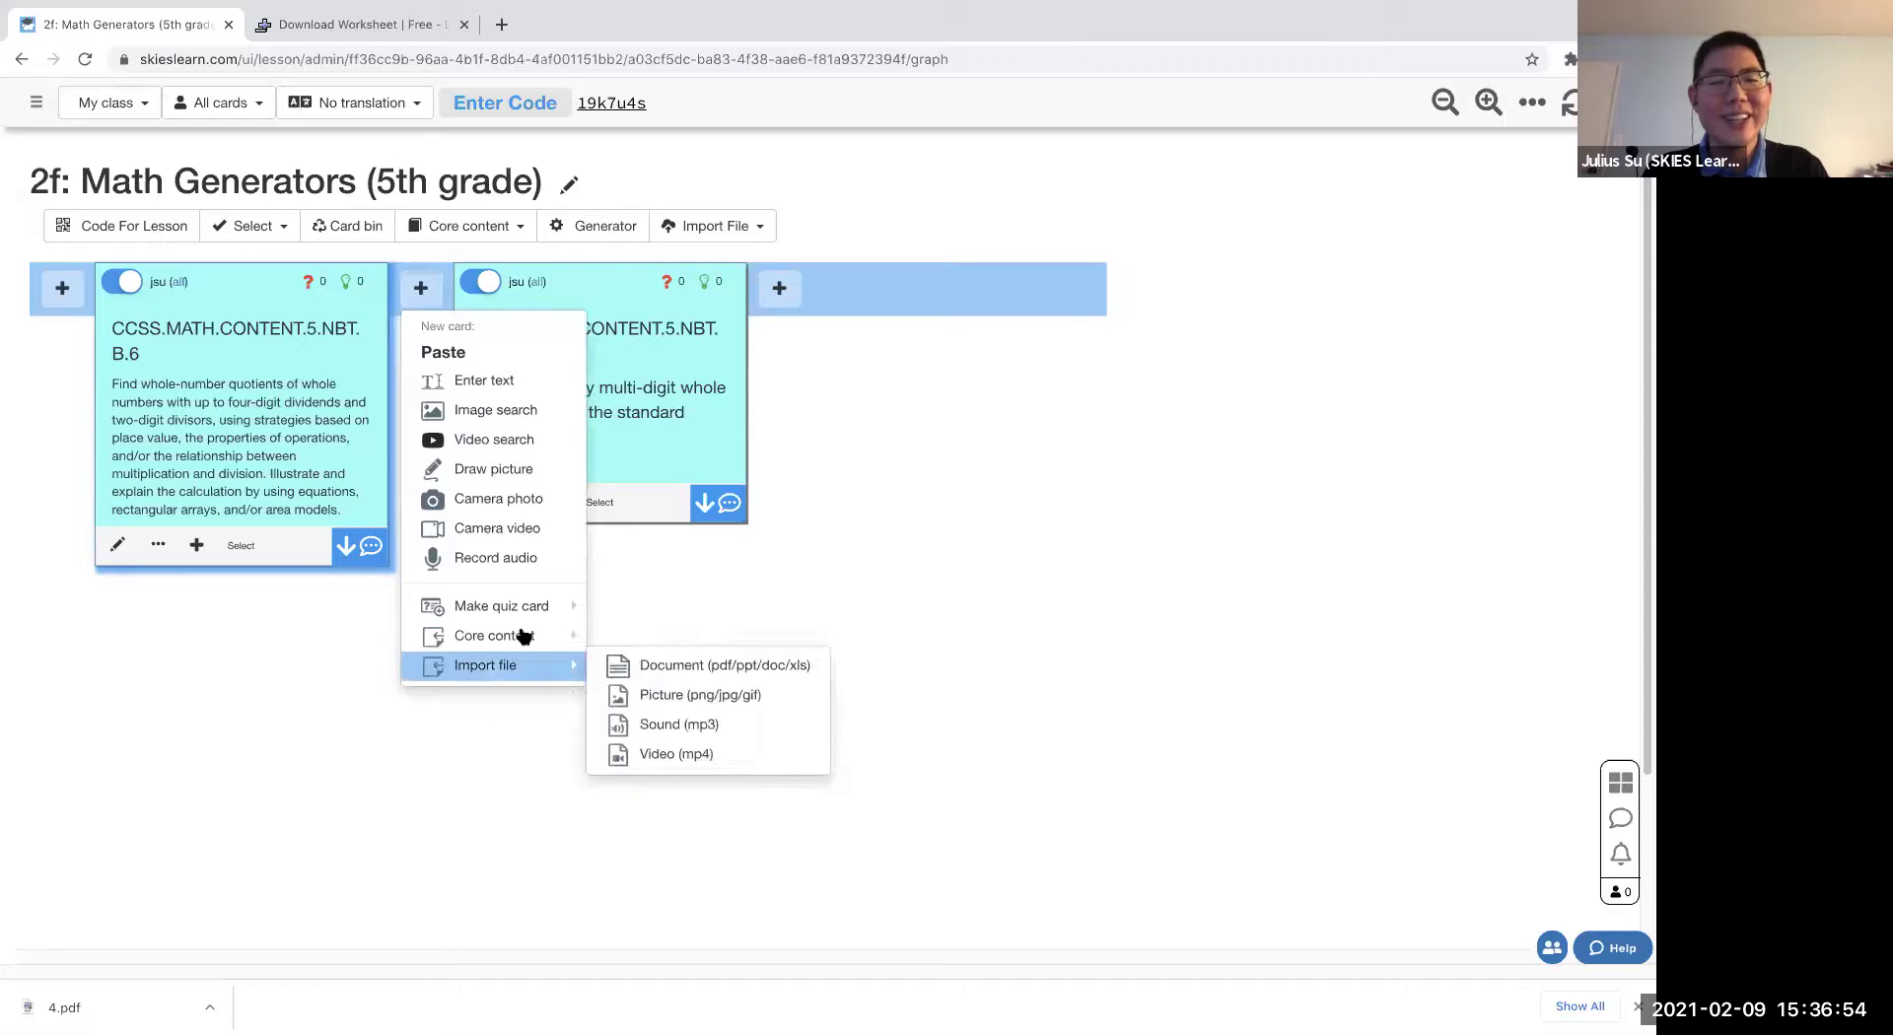
mouse_move(513, 606)
click(714, 788)
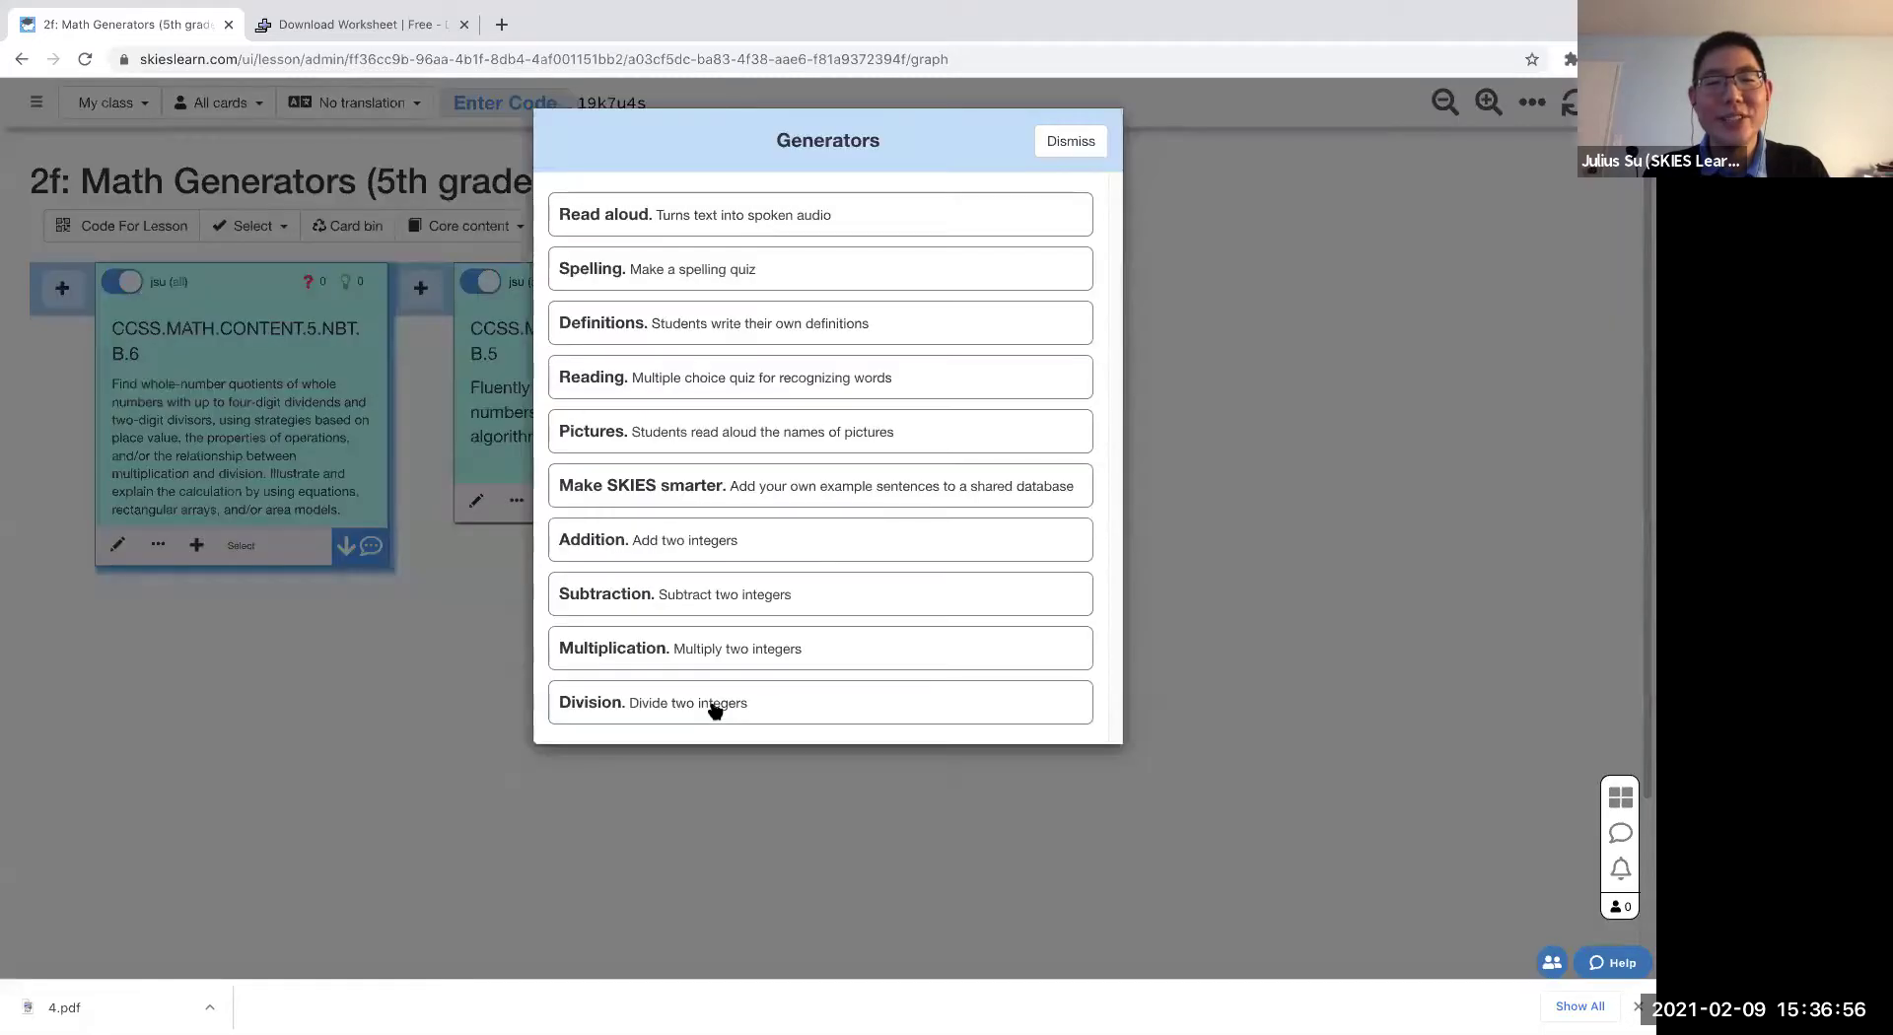
click(716, 706)
- Set the dividend range to 1000 - 9999 and the divisor range to 11-99
click(669, 299)
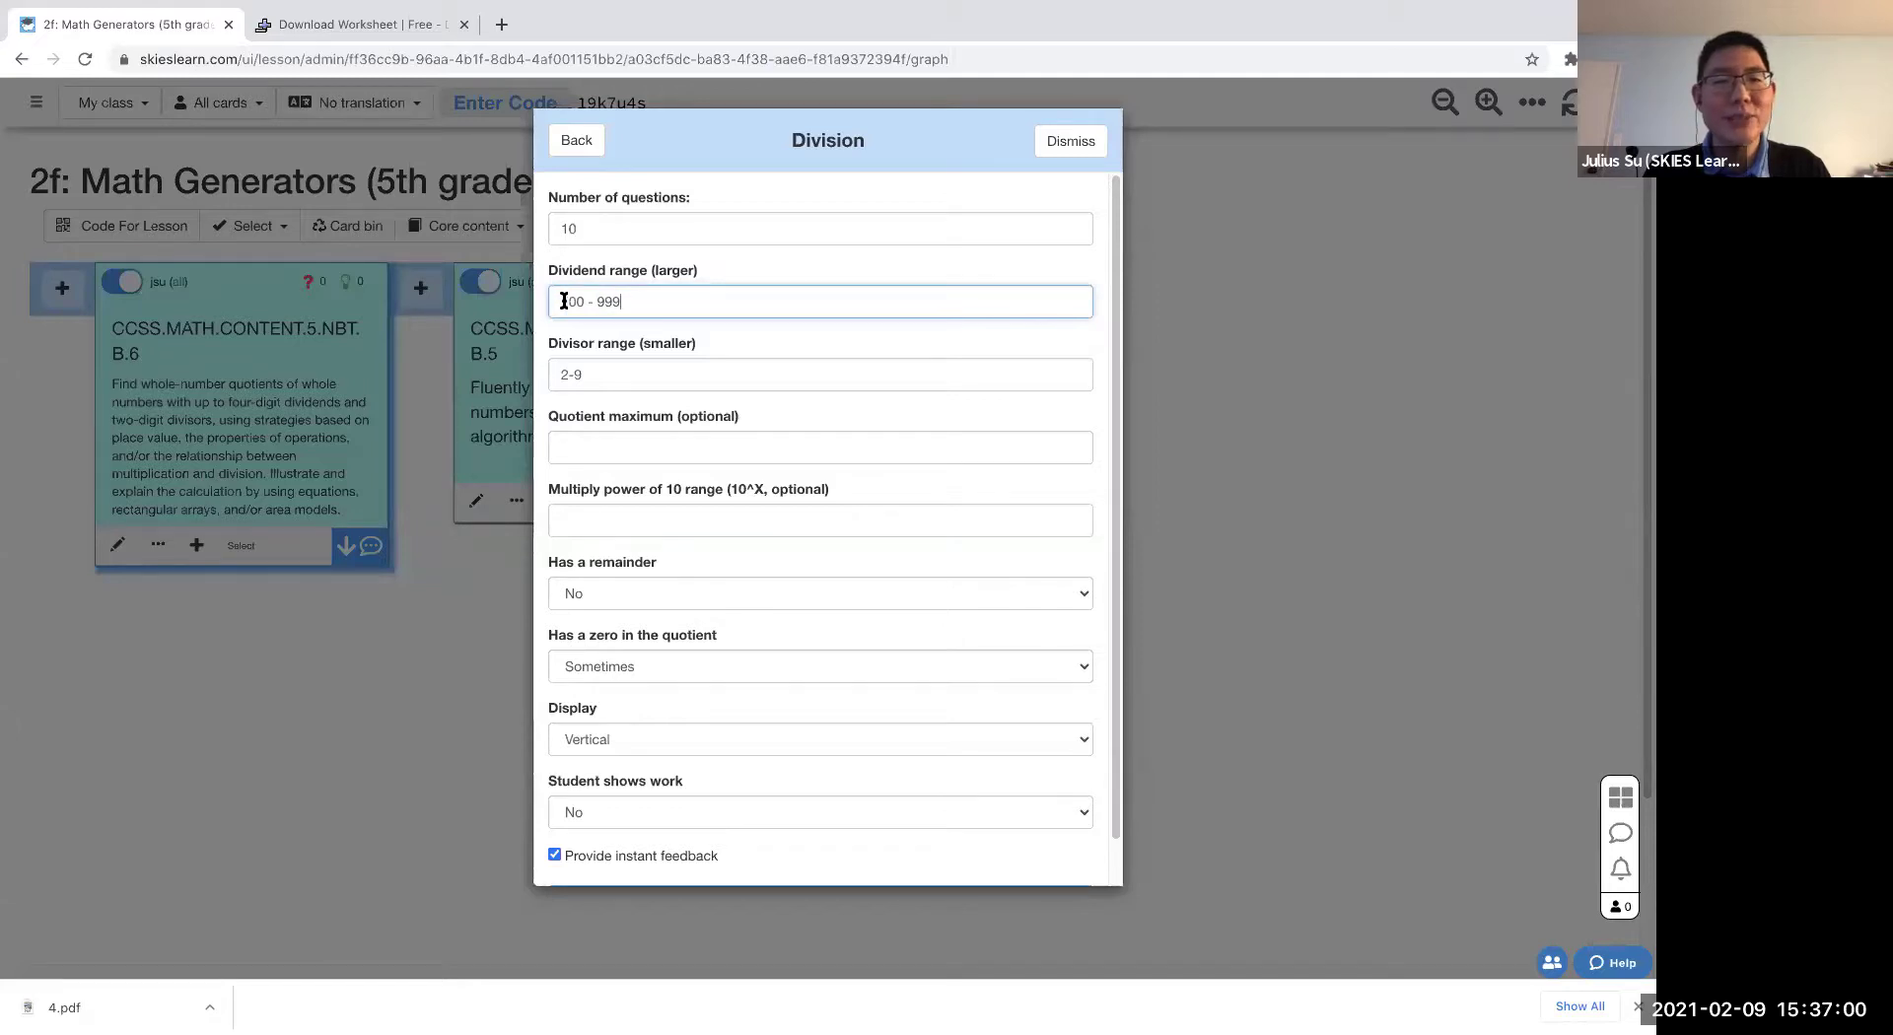
drag(623, 304, 560, 304)
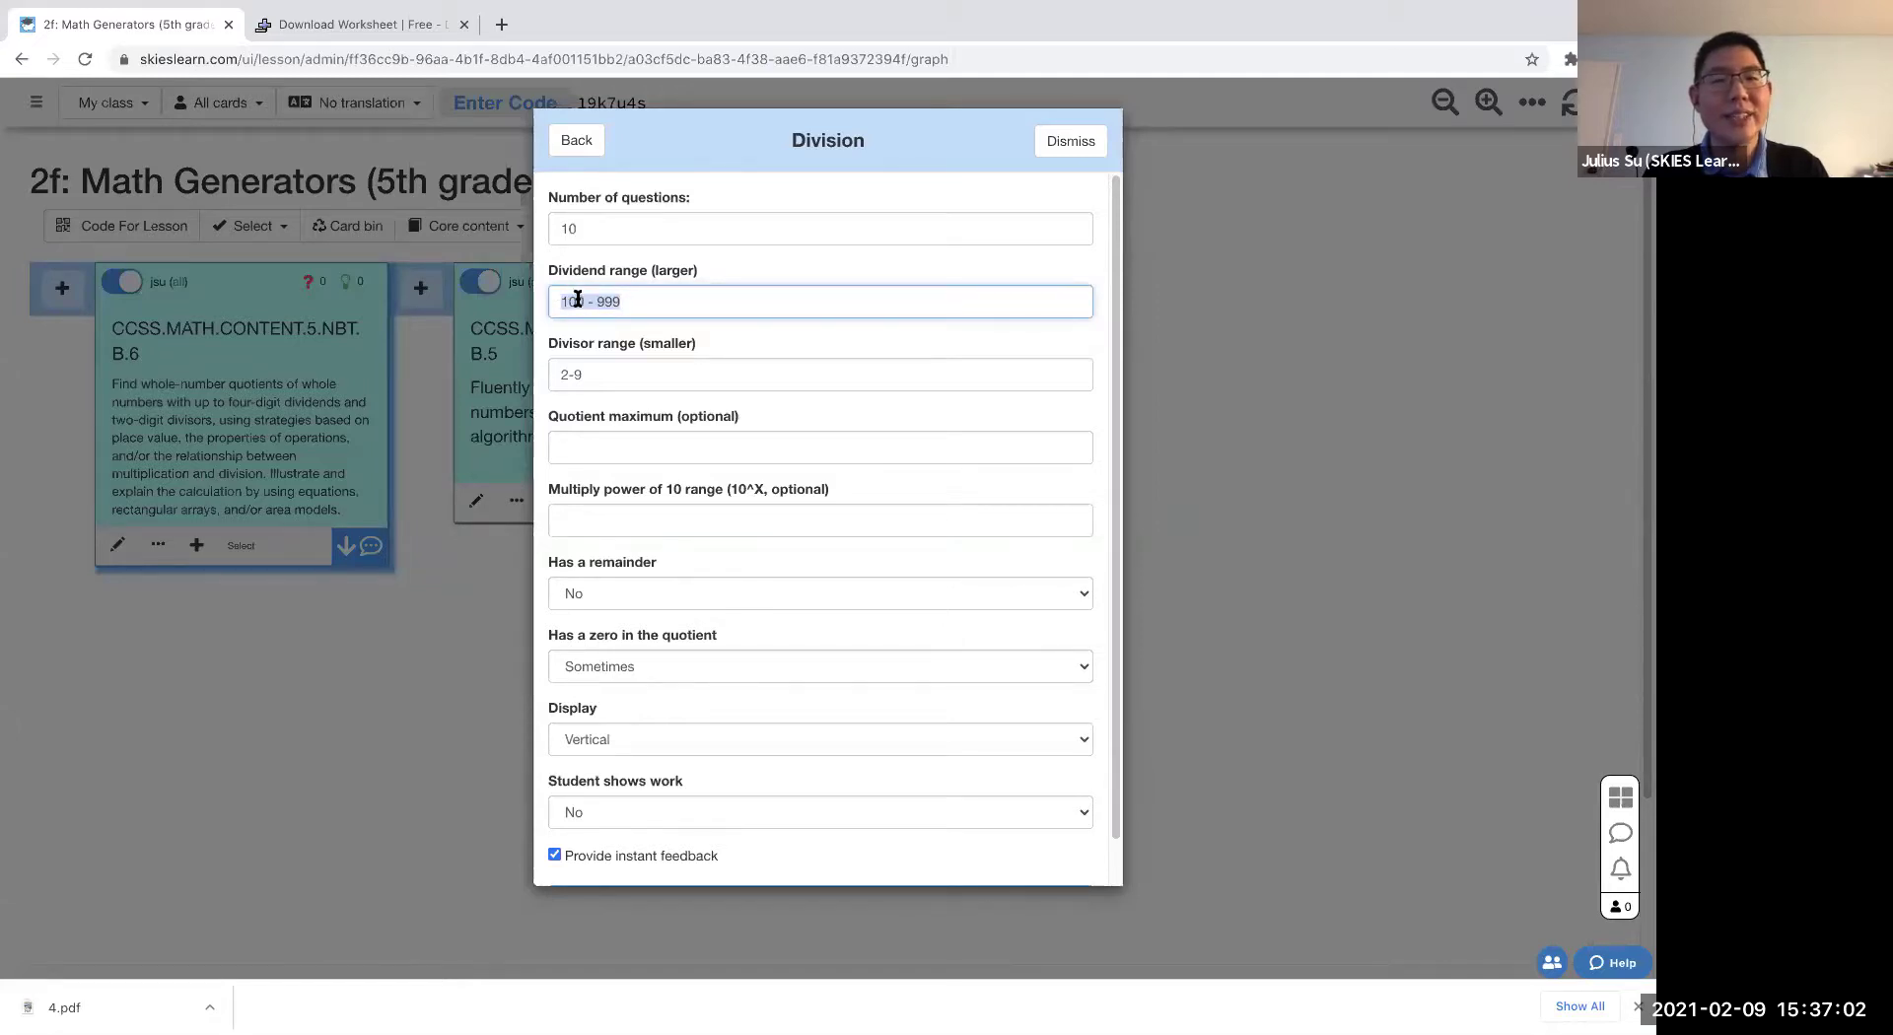
click(592, 313)
text(0)
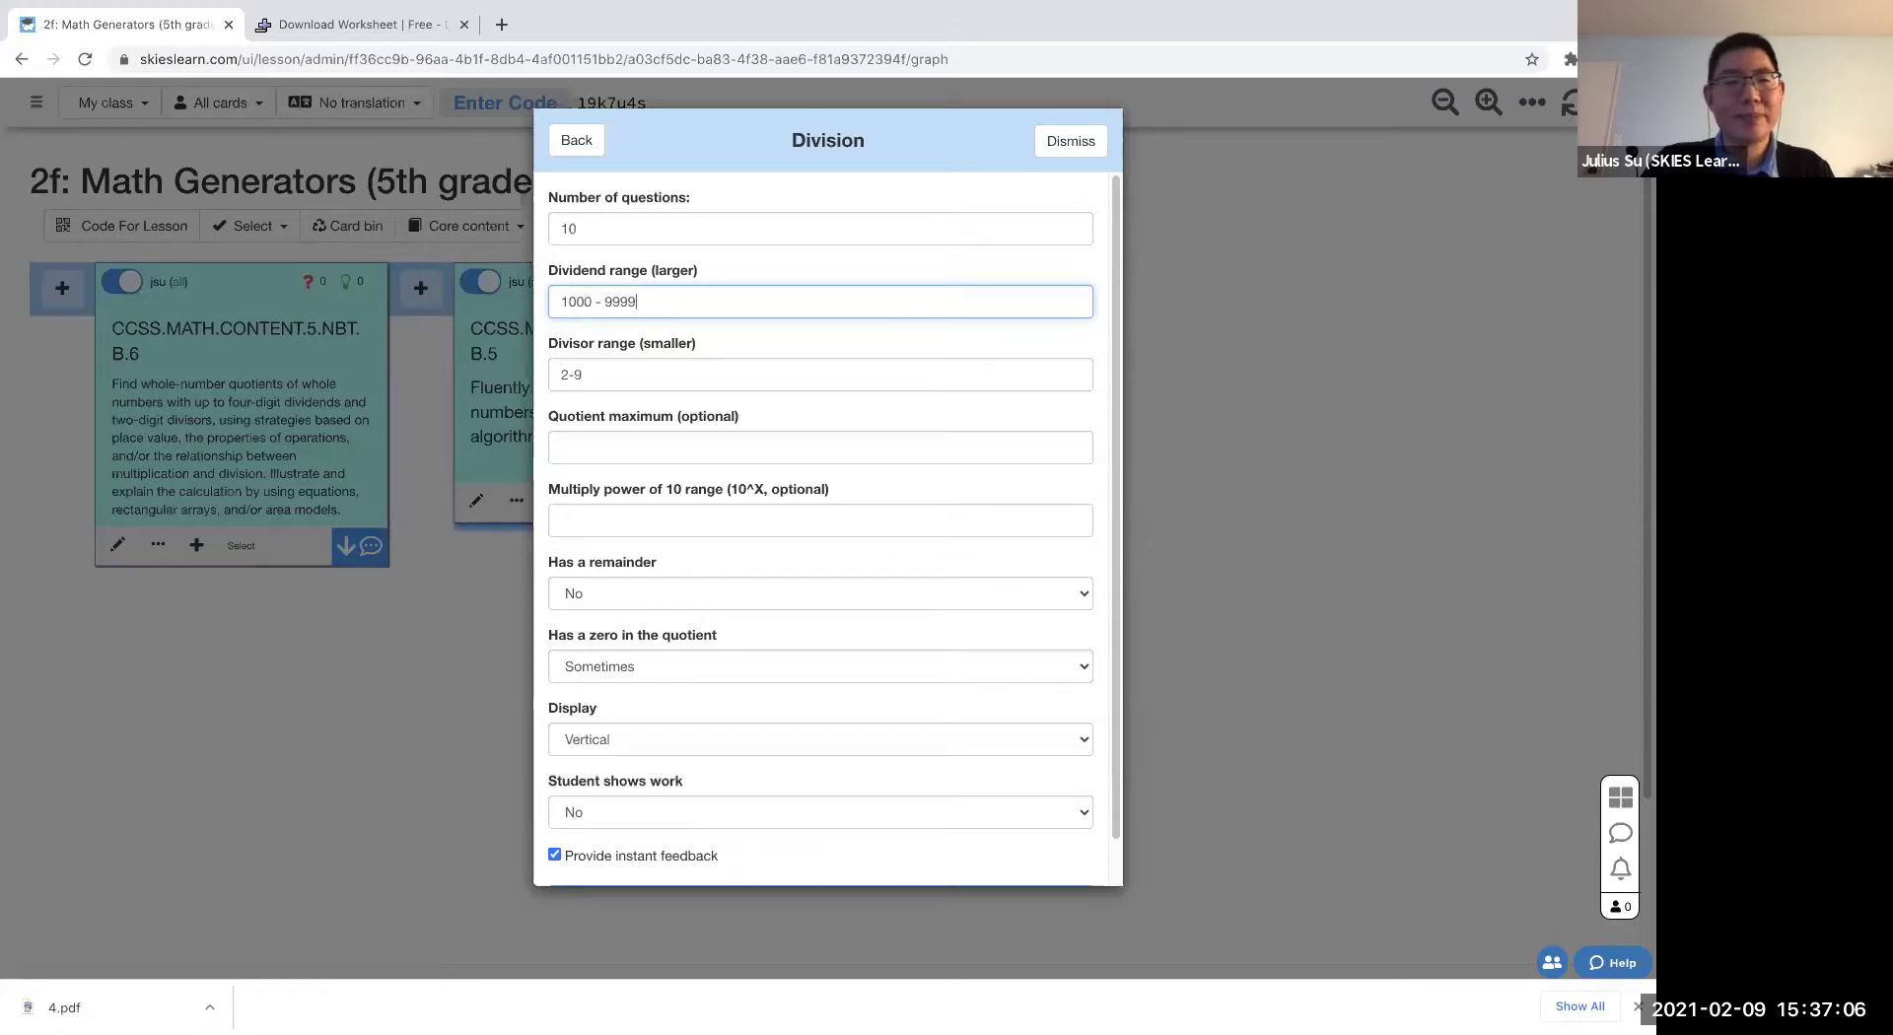
key(Tab)
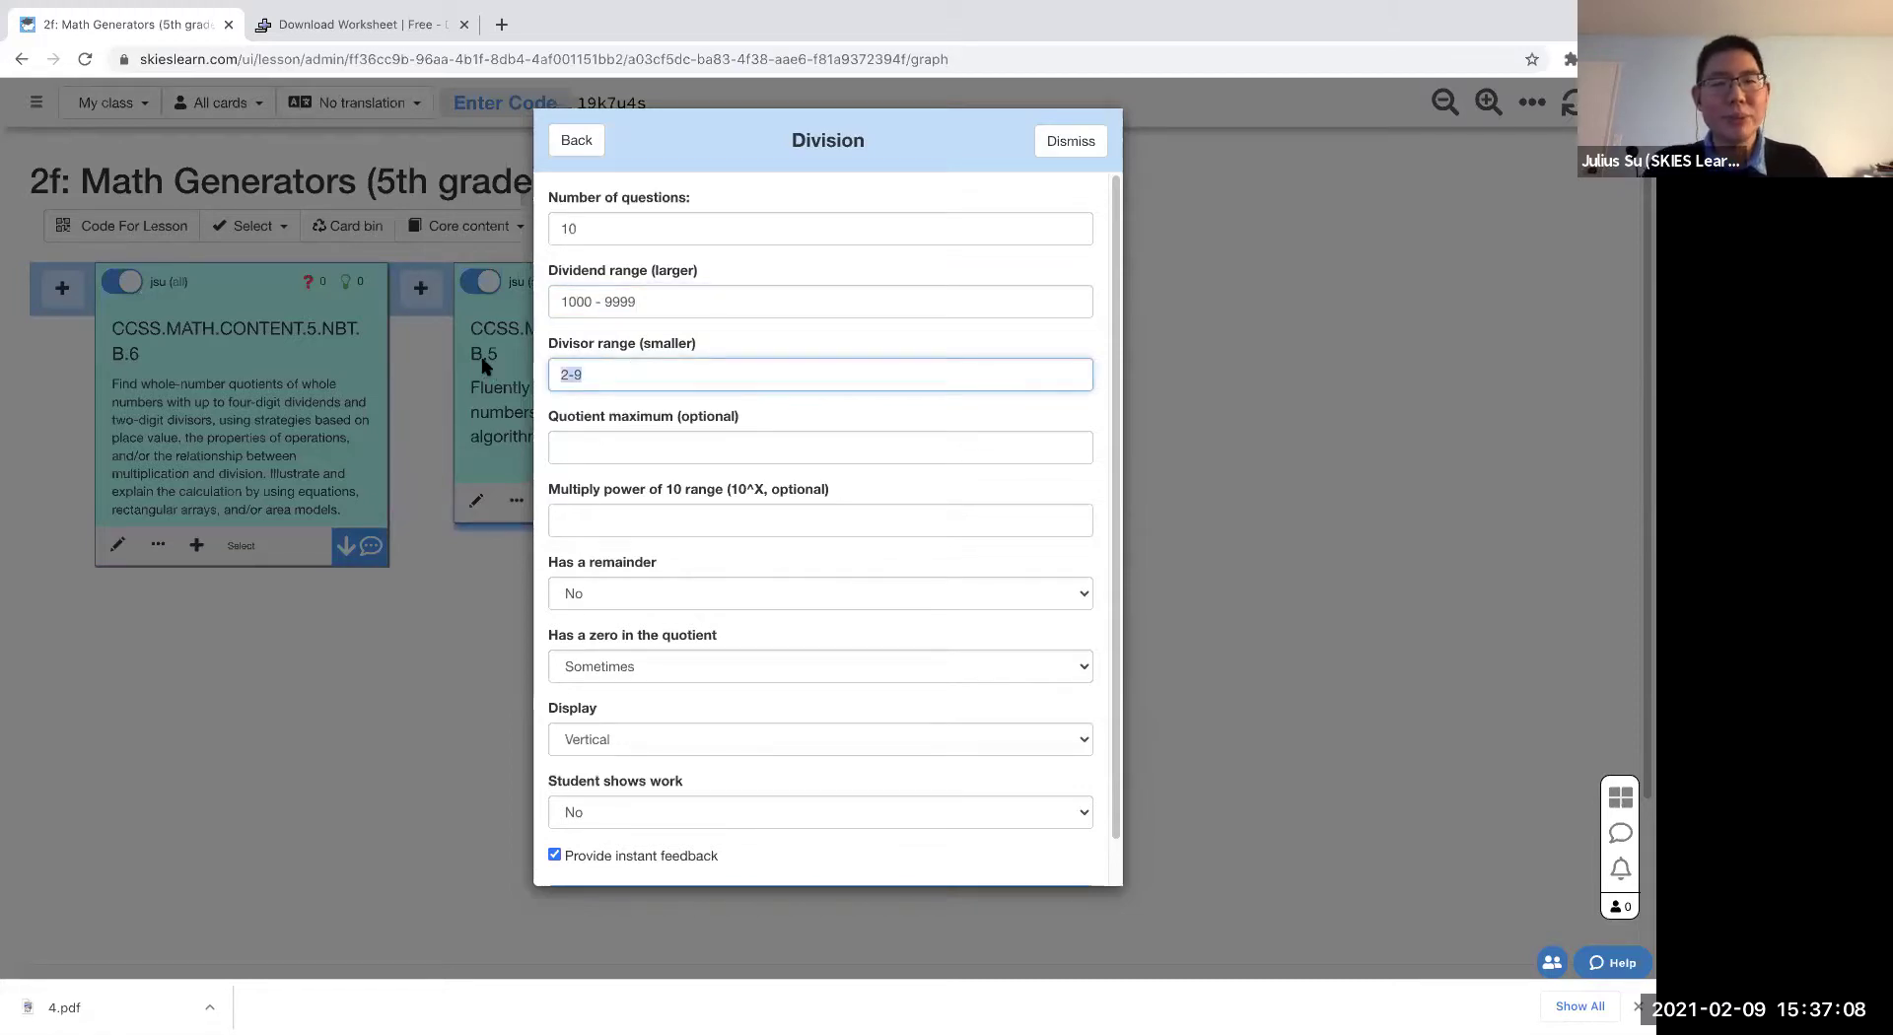
text(11)
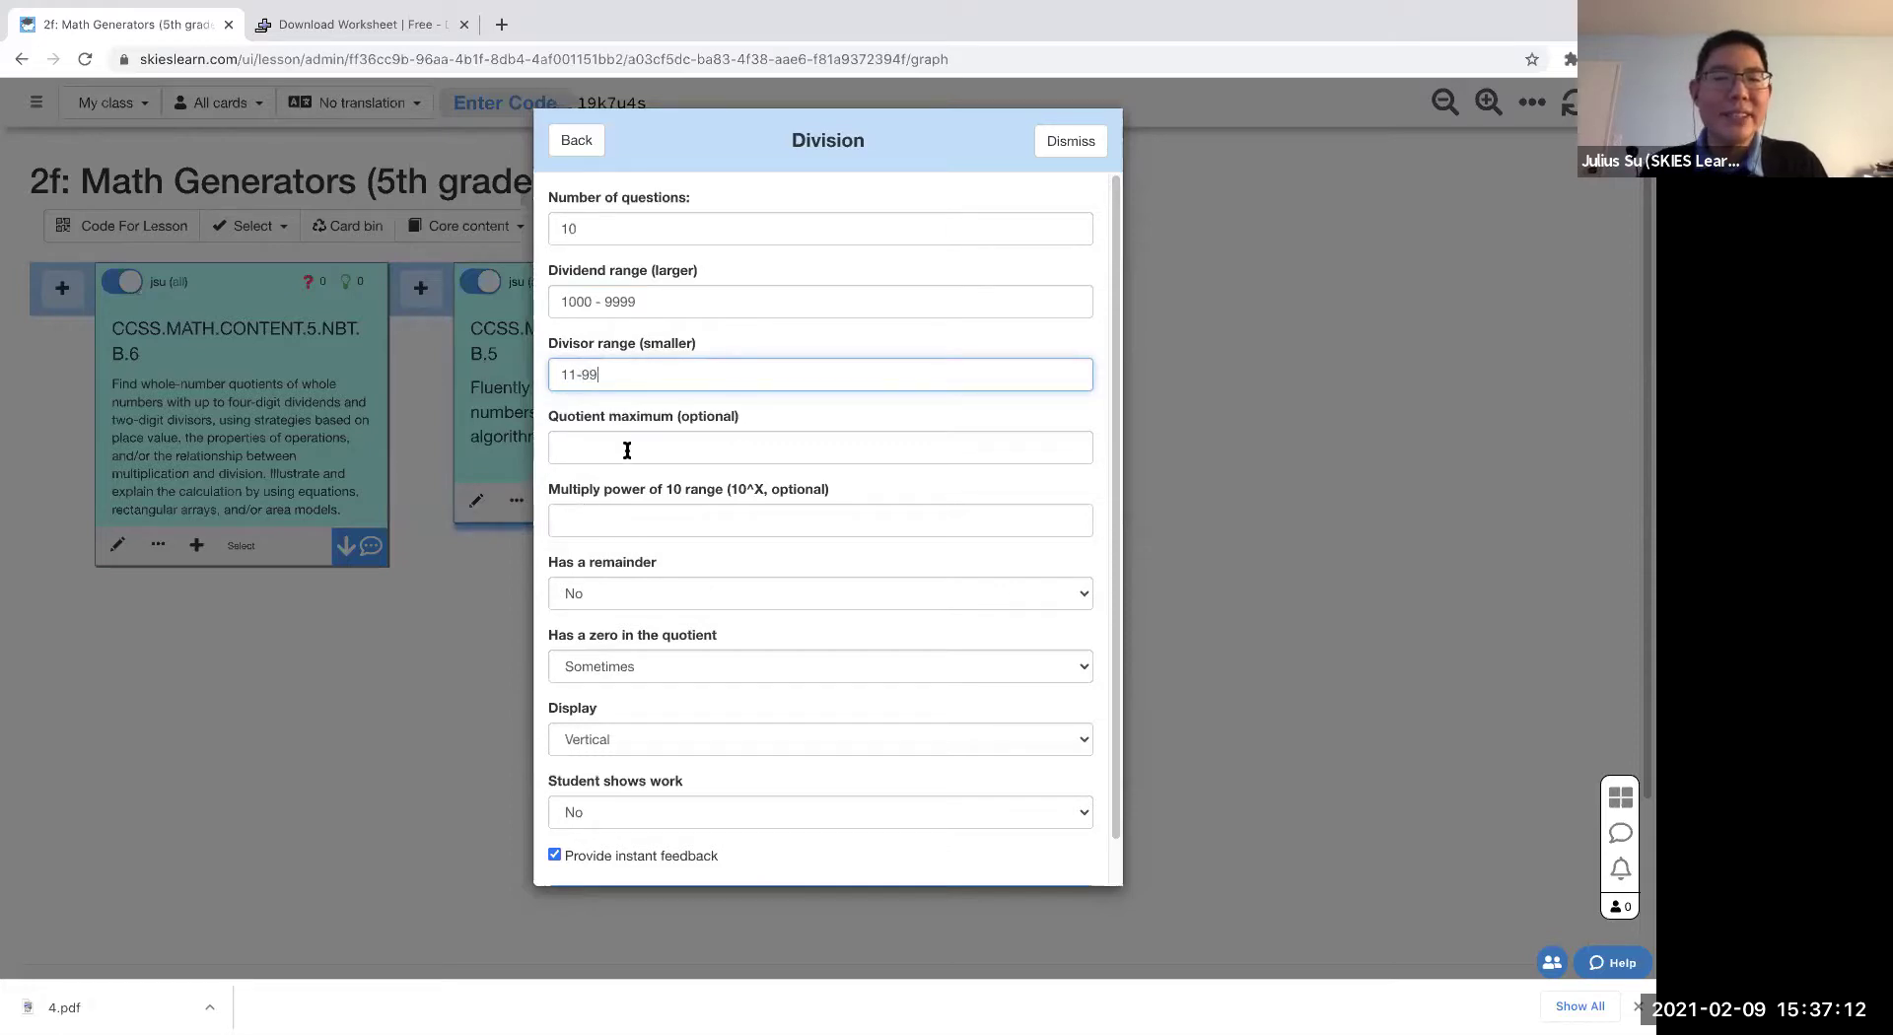
- Keep no remainder and zero in quotient Sometimes, generate the cards, and start adding content to 13)1820
click(724, 597)
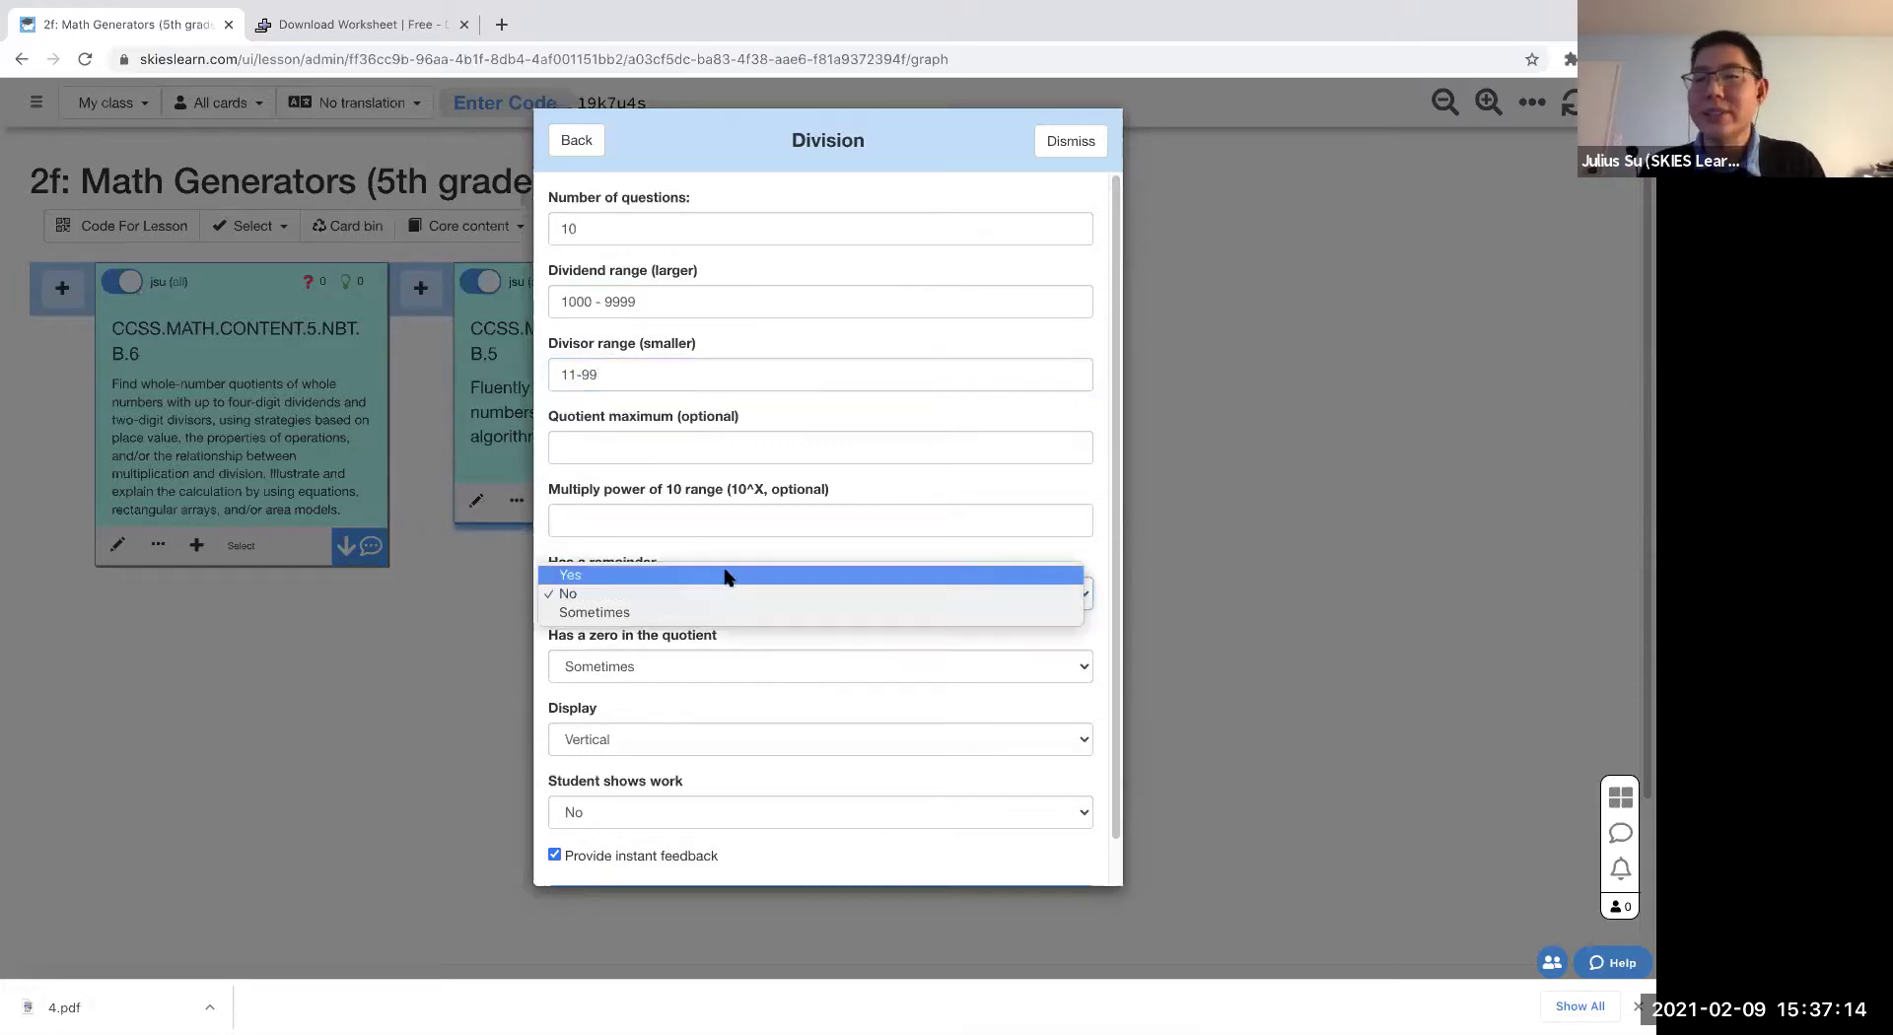
click(729, 595)
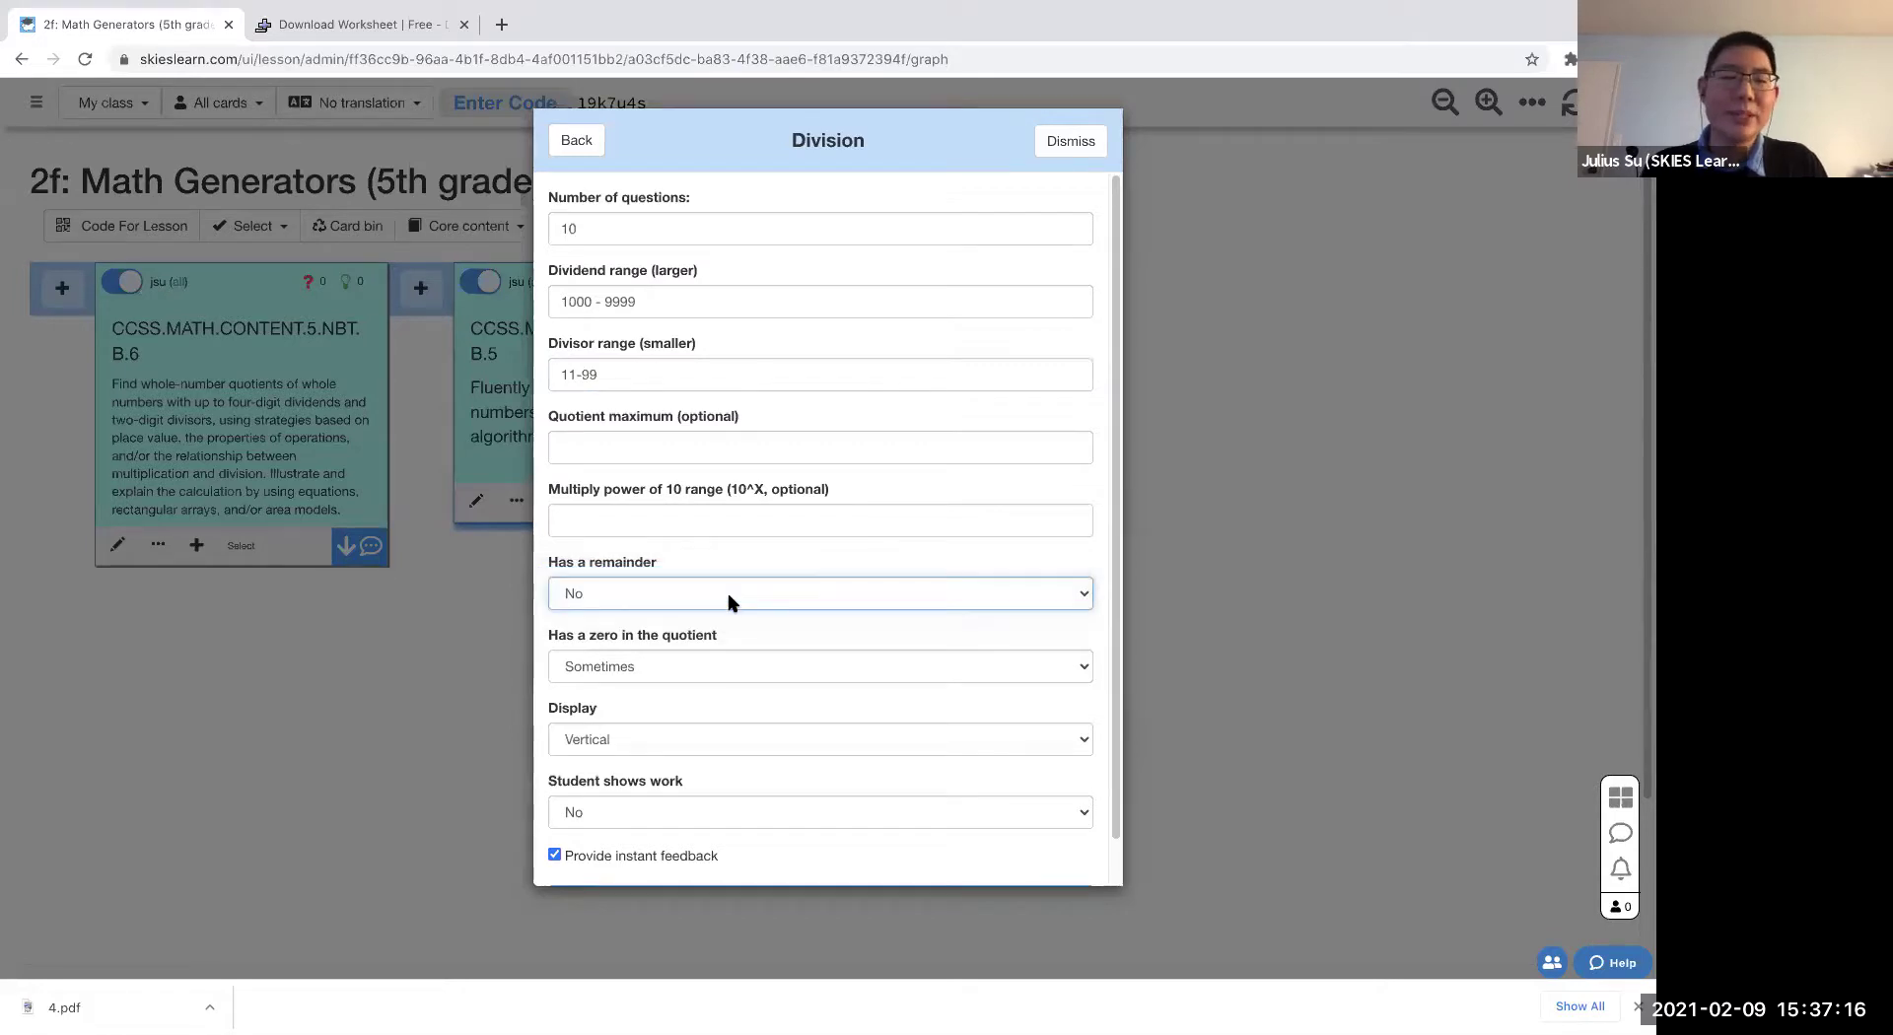
scroll(811, 759, down, 1)
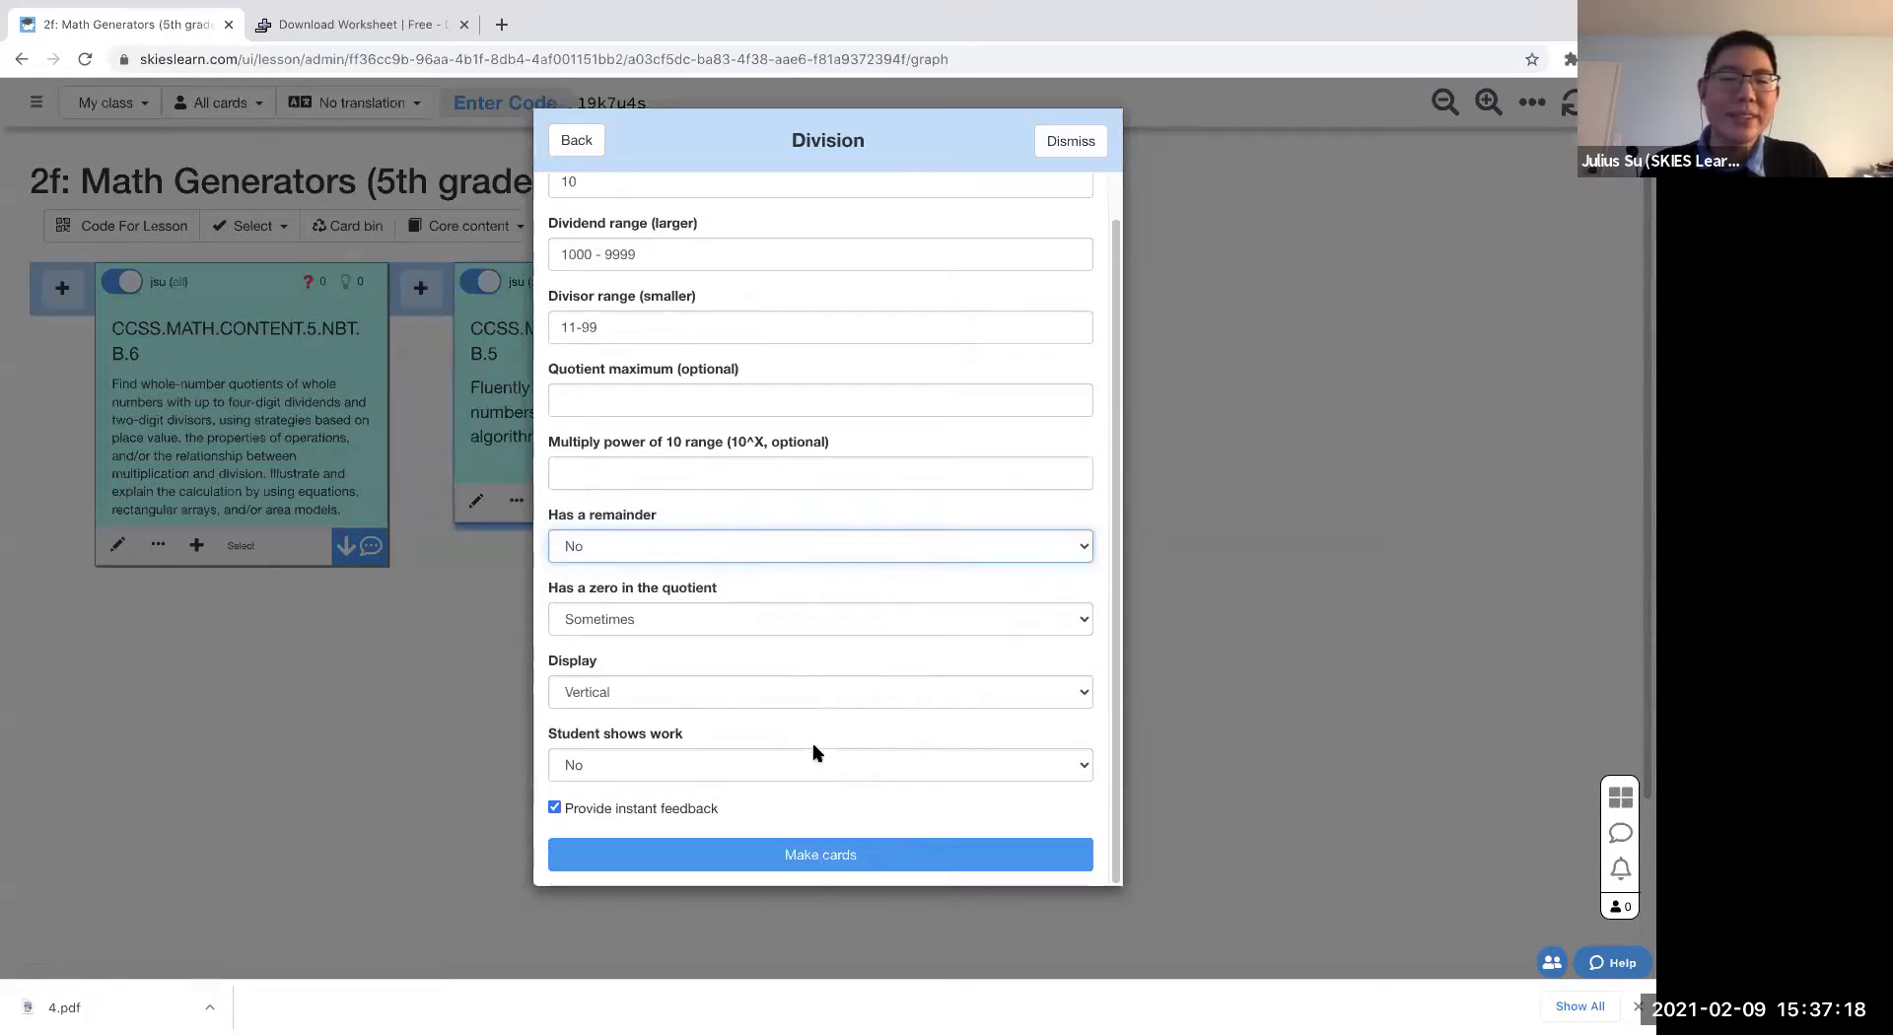
click(688, 621)
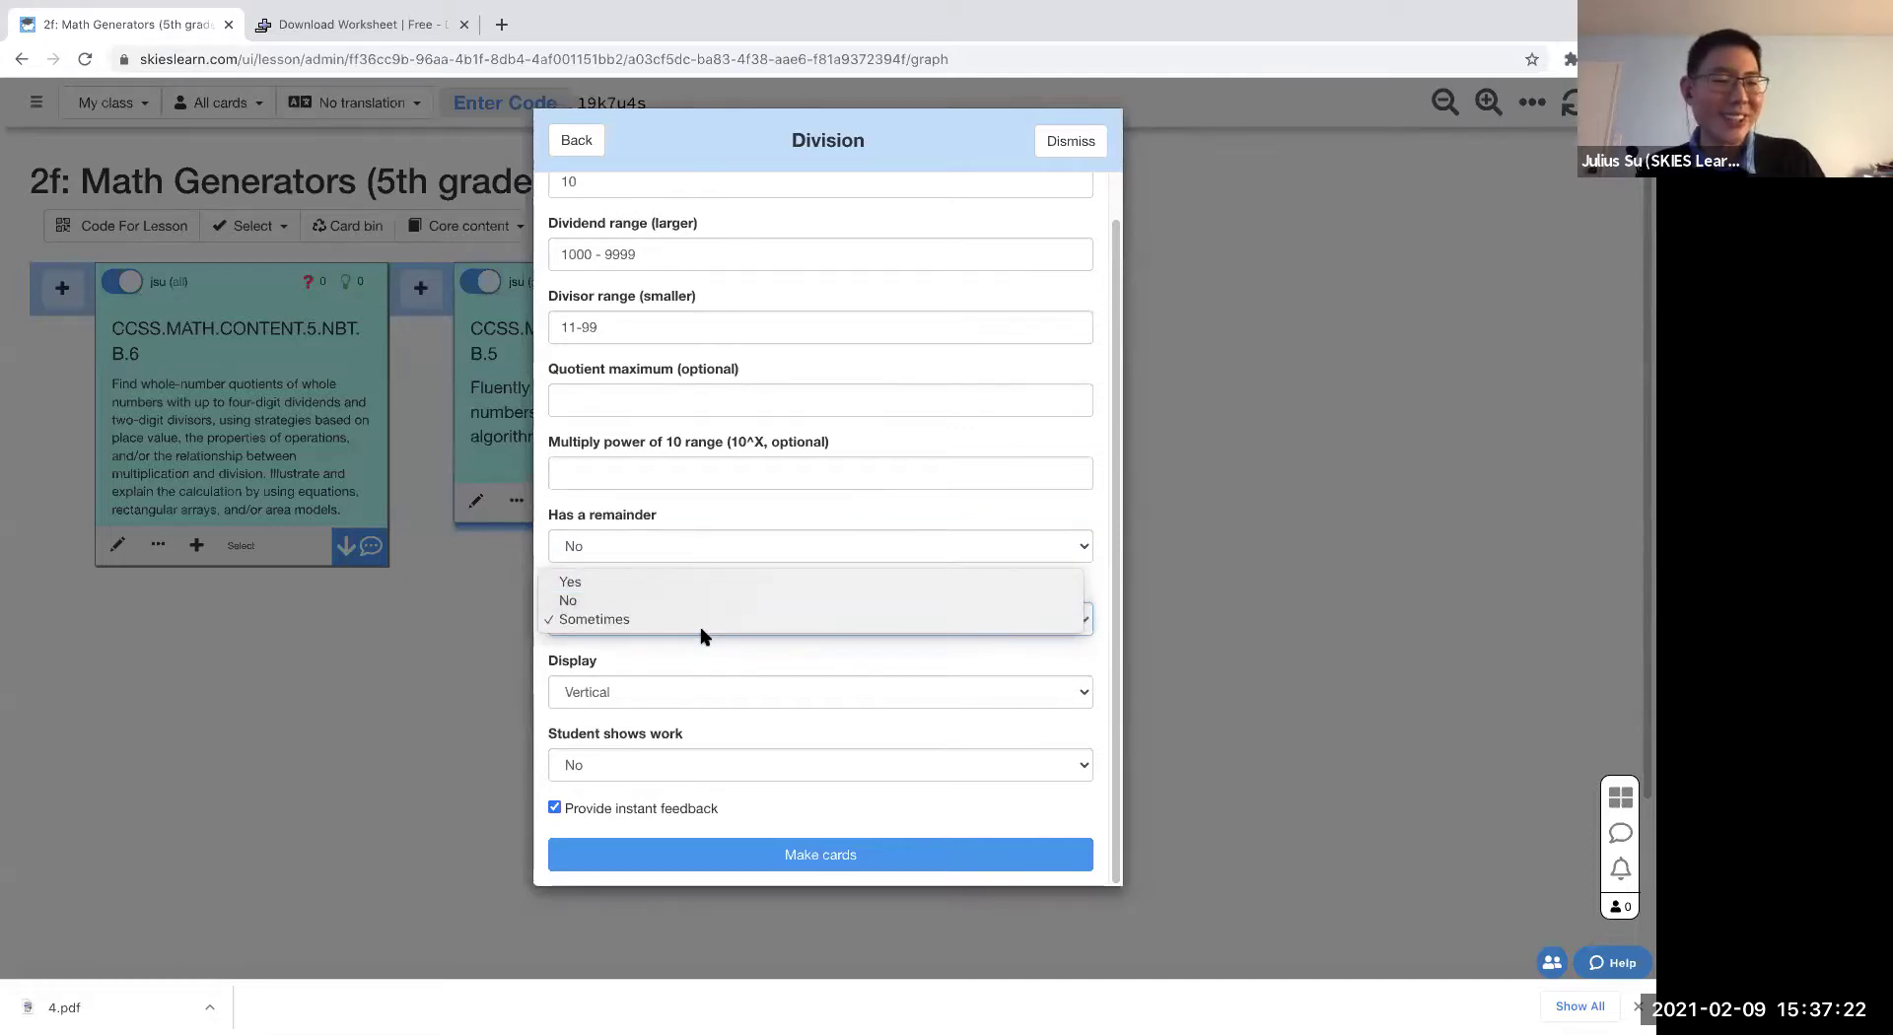
click(1023, 520)
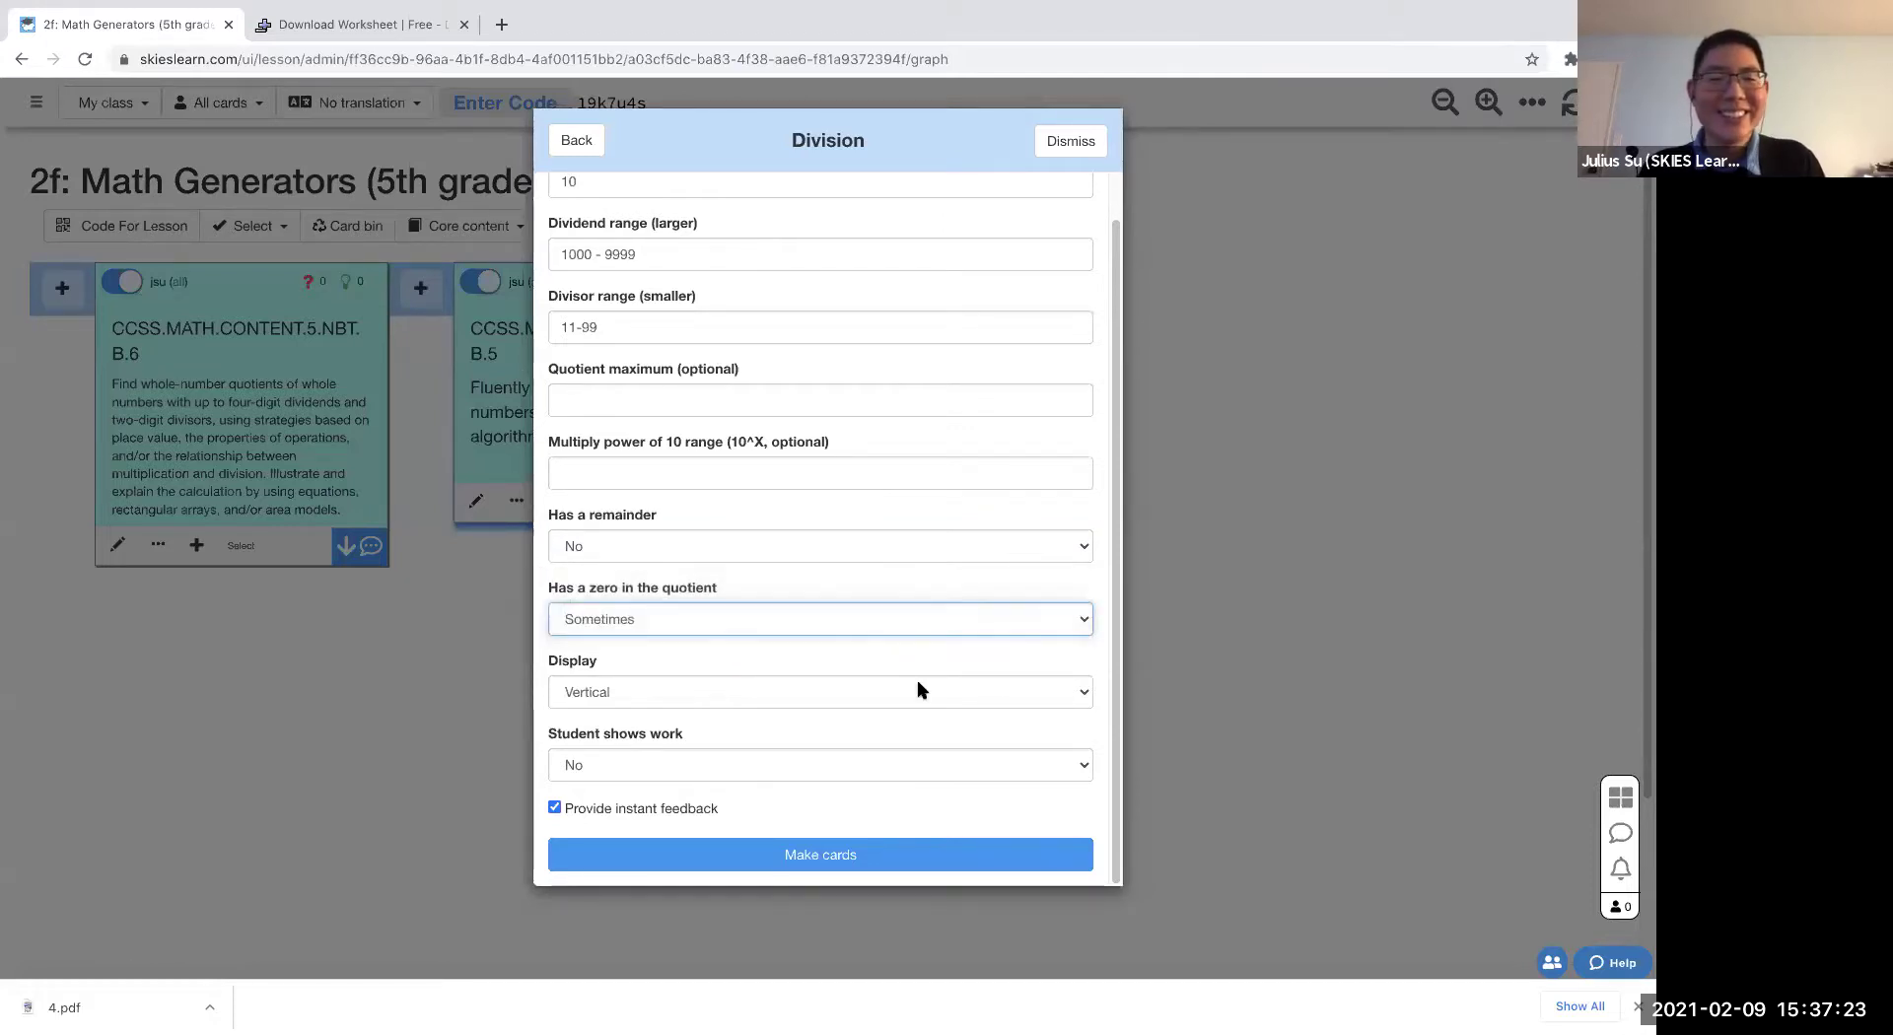
click(836, 854)
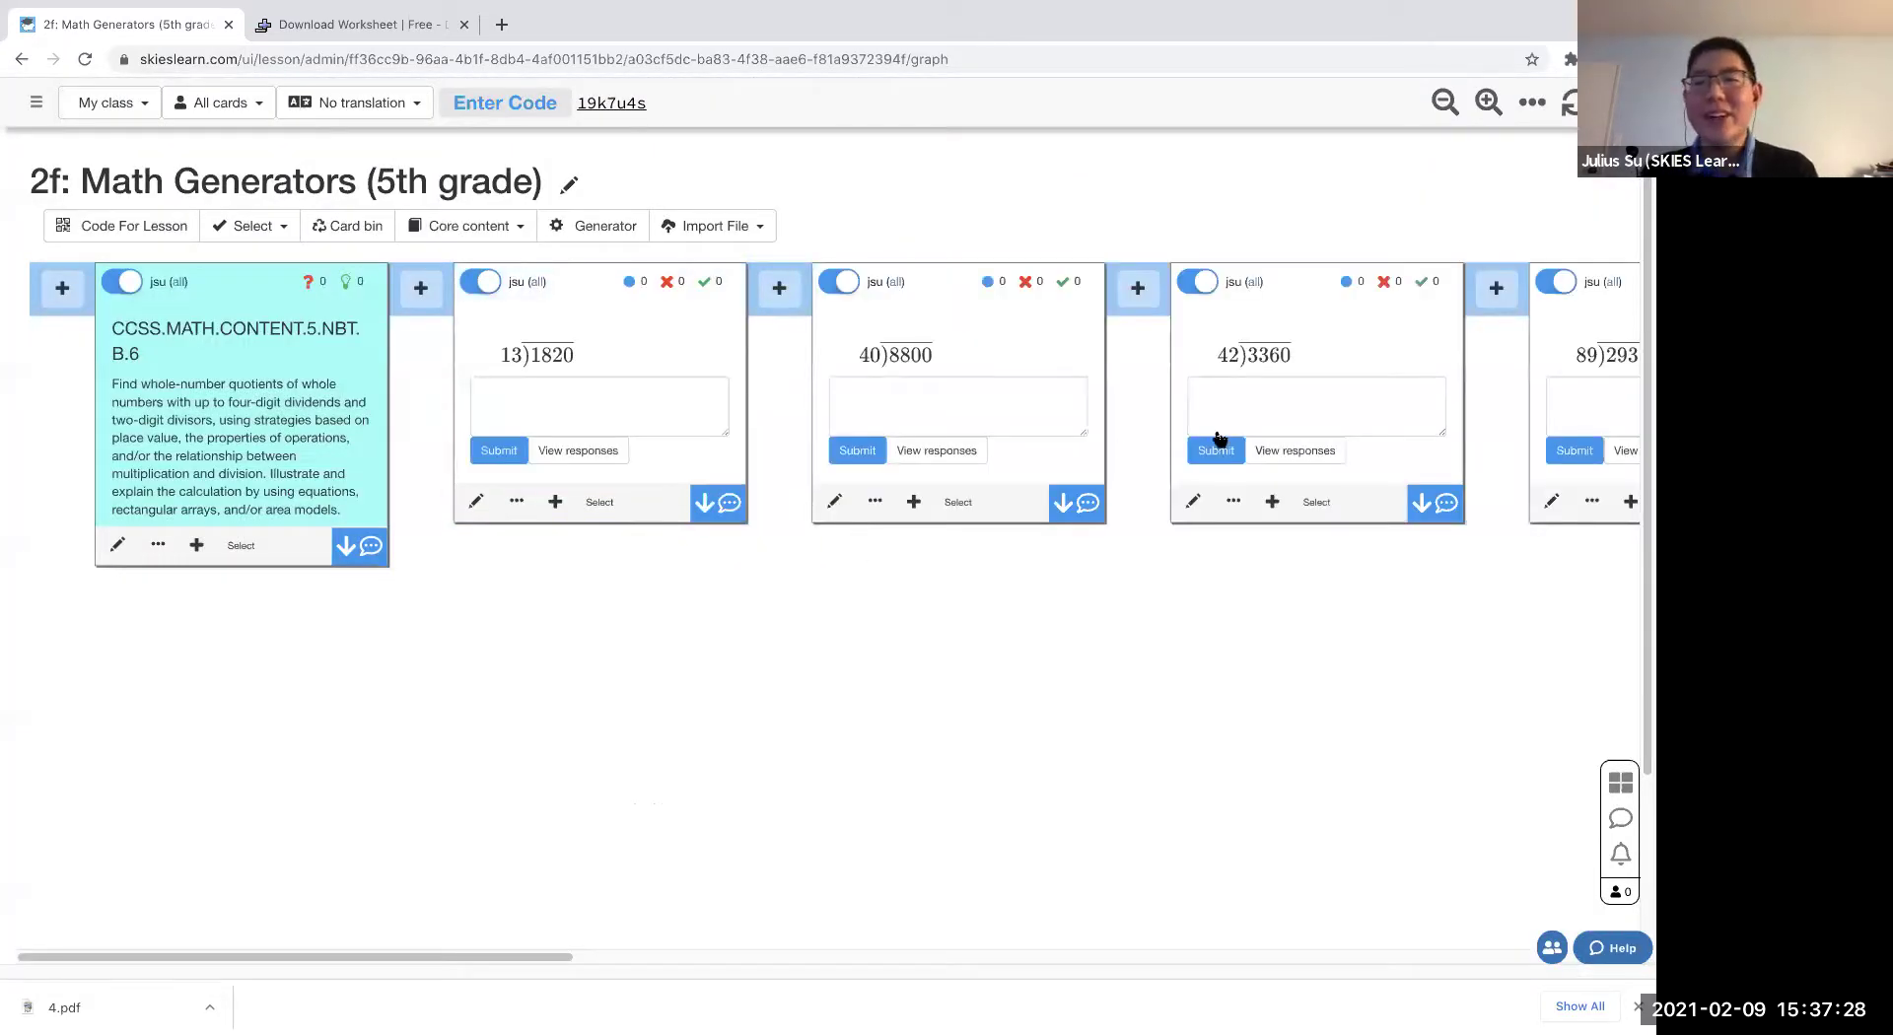
scroll(604, 708, right, 5)
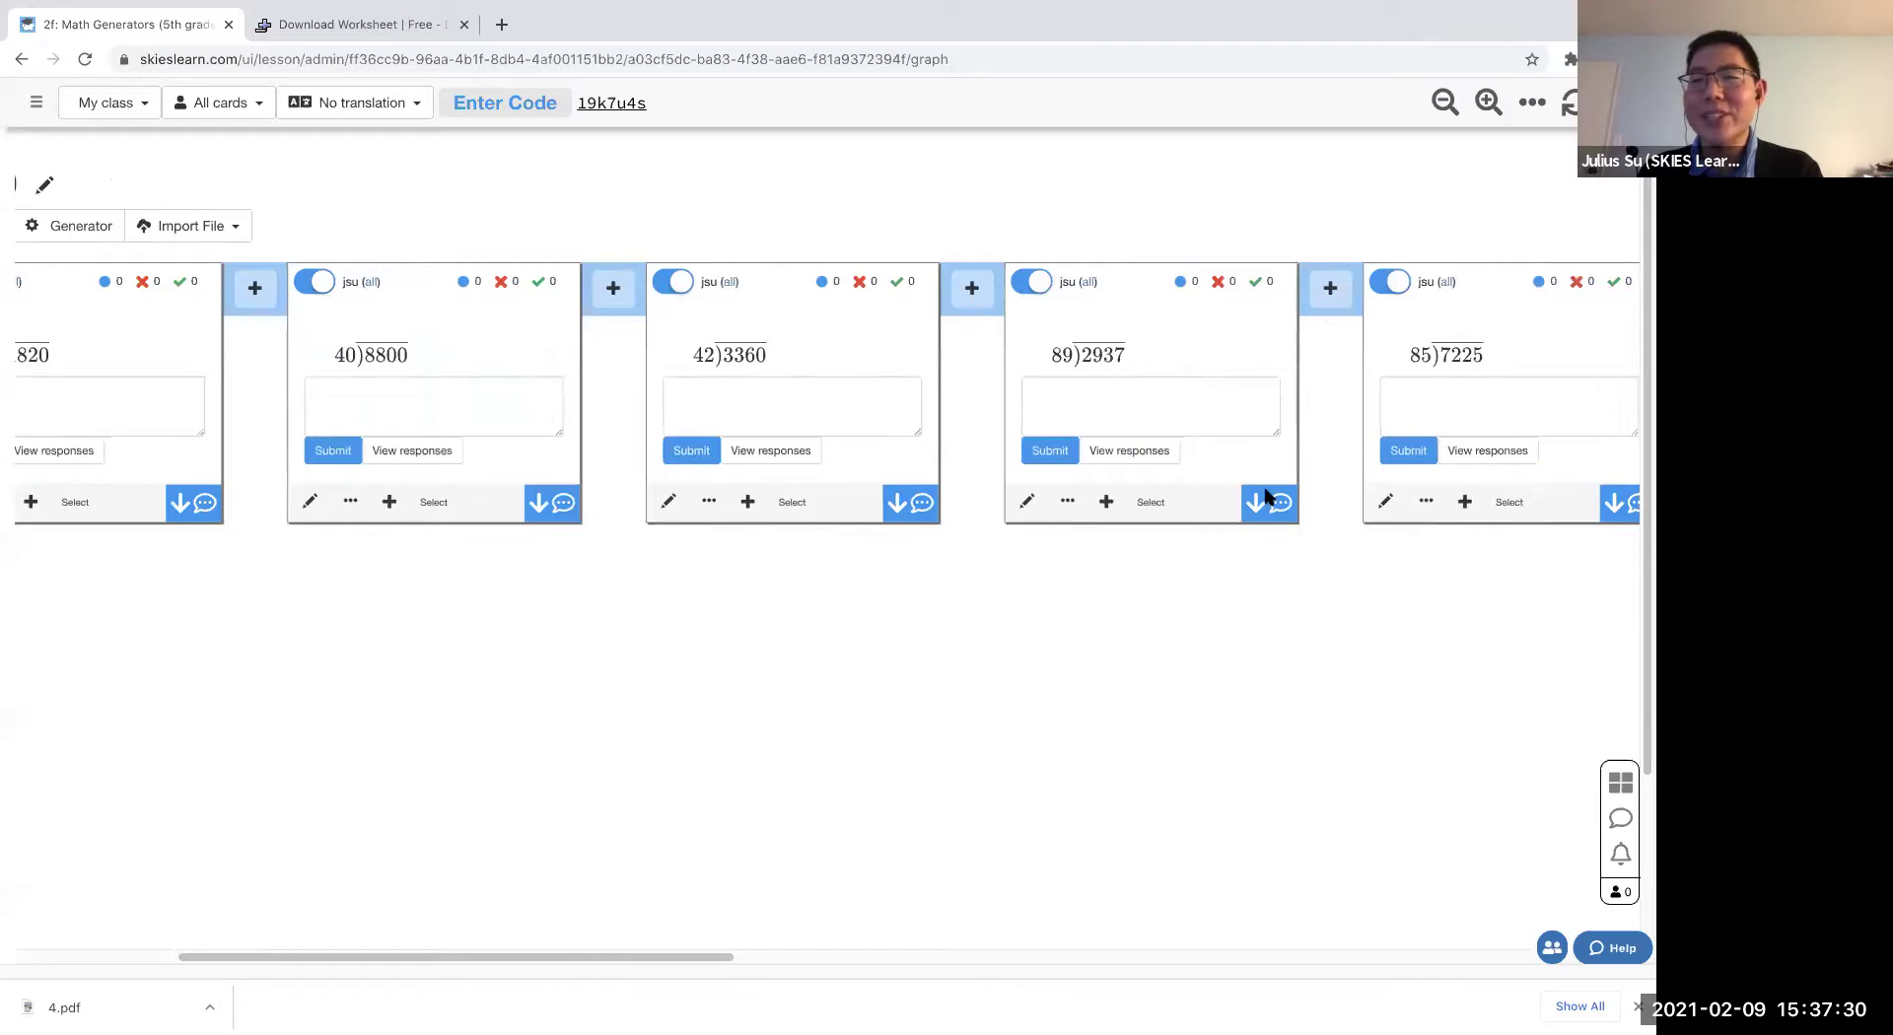
scroll(915, 628, left, 4)
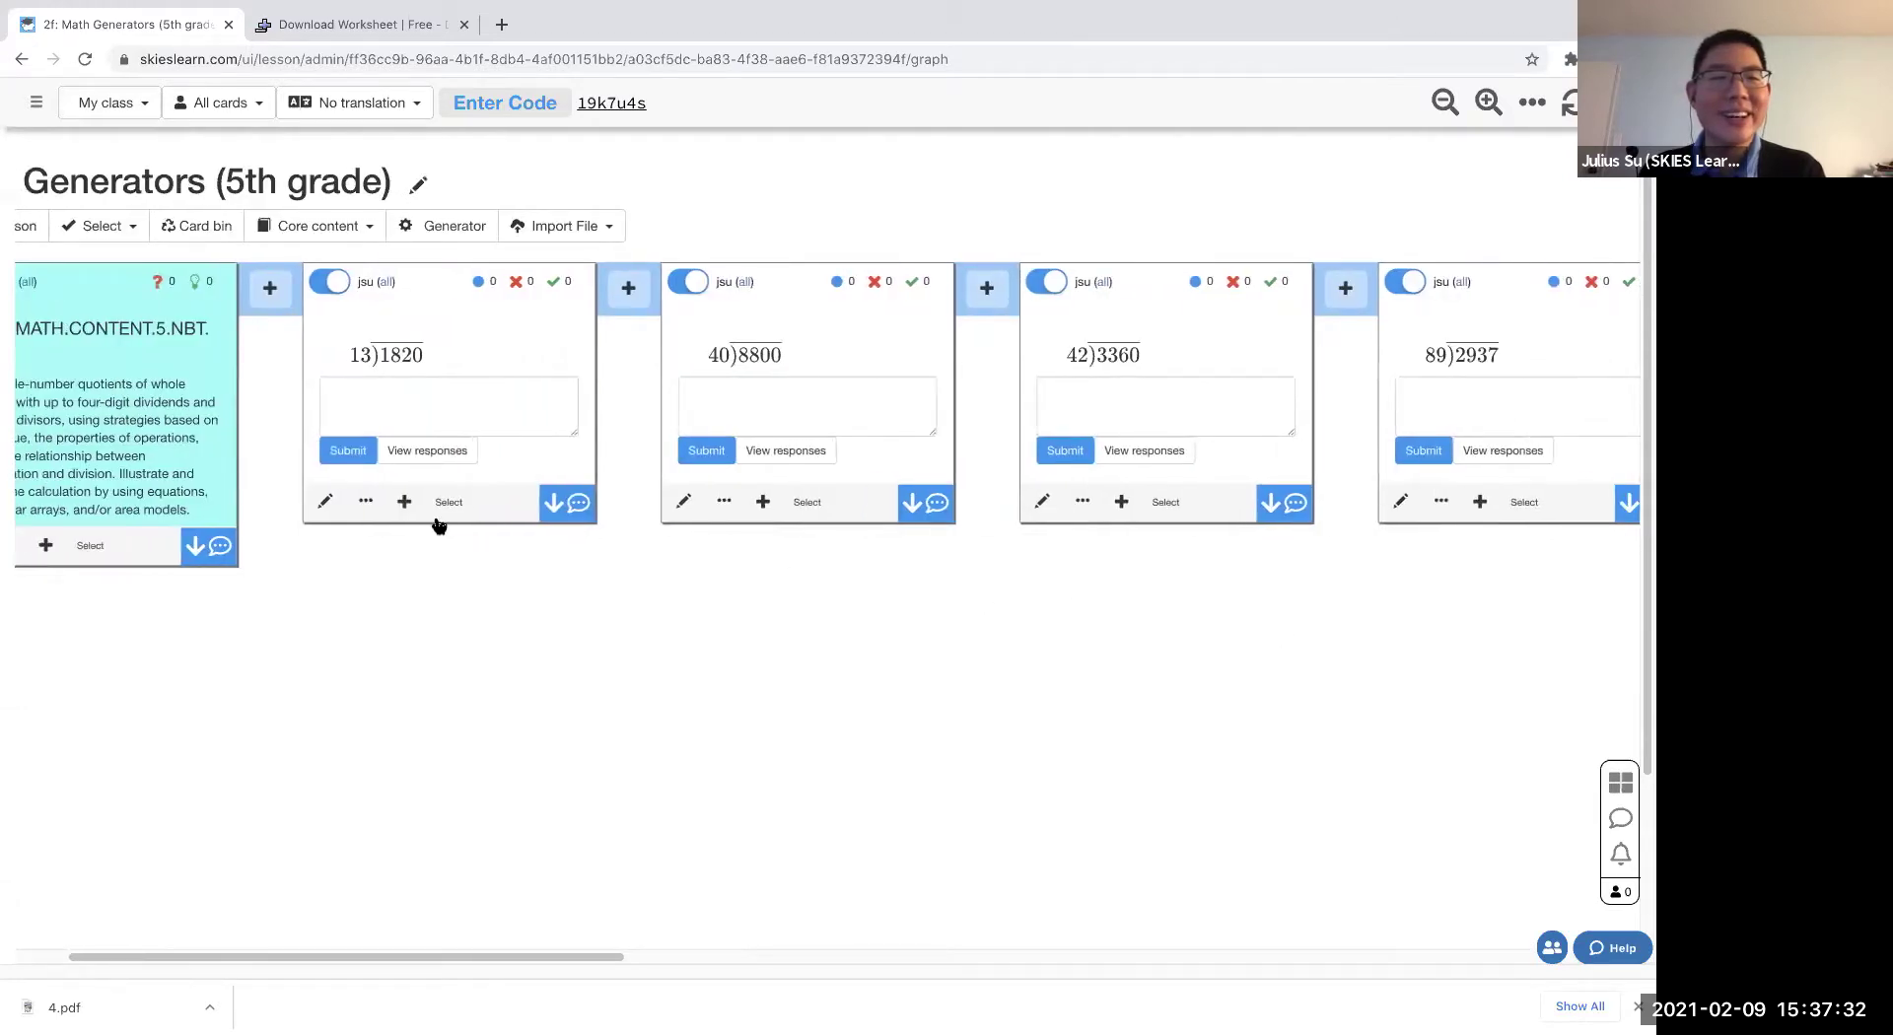
click(404, 503)
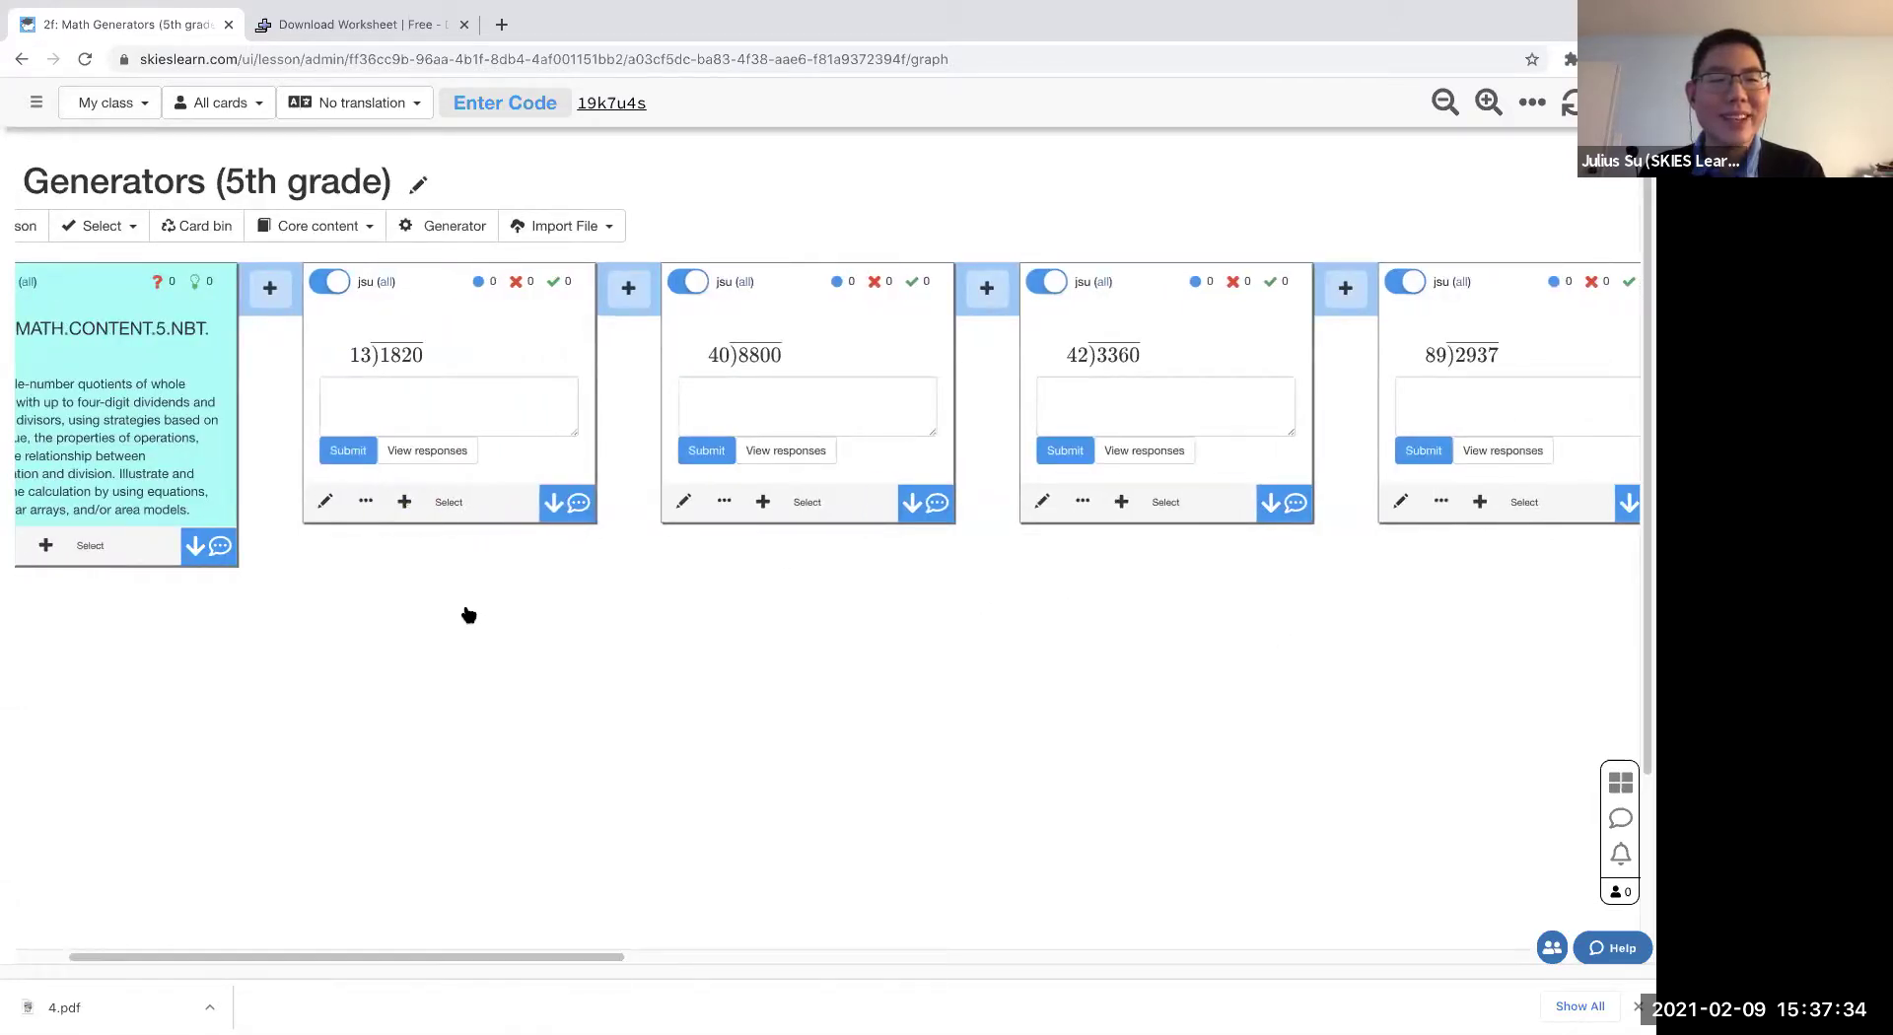
- Hand-draw the long division of 1820 ÷ 13 with quotient 140 as a response card
click(464, 617)
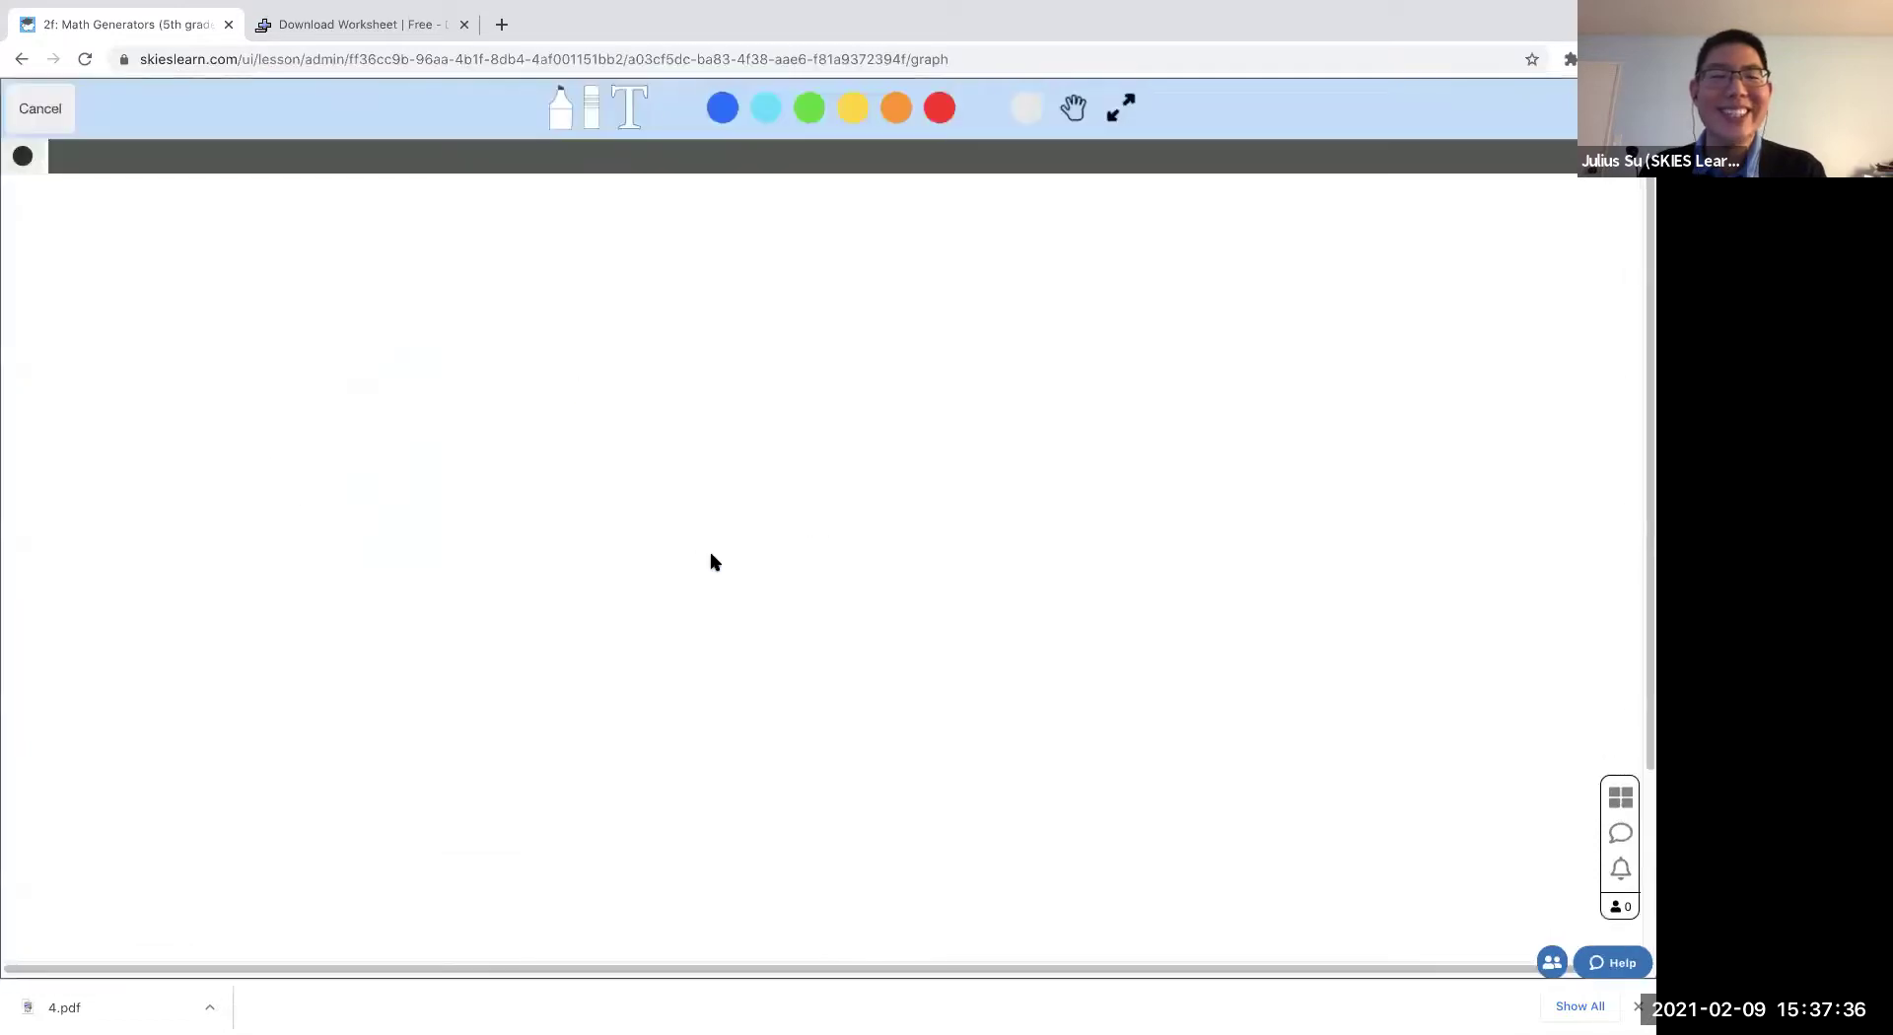
drag(522, 310, 514, 364)
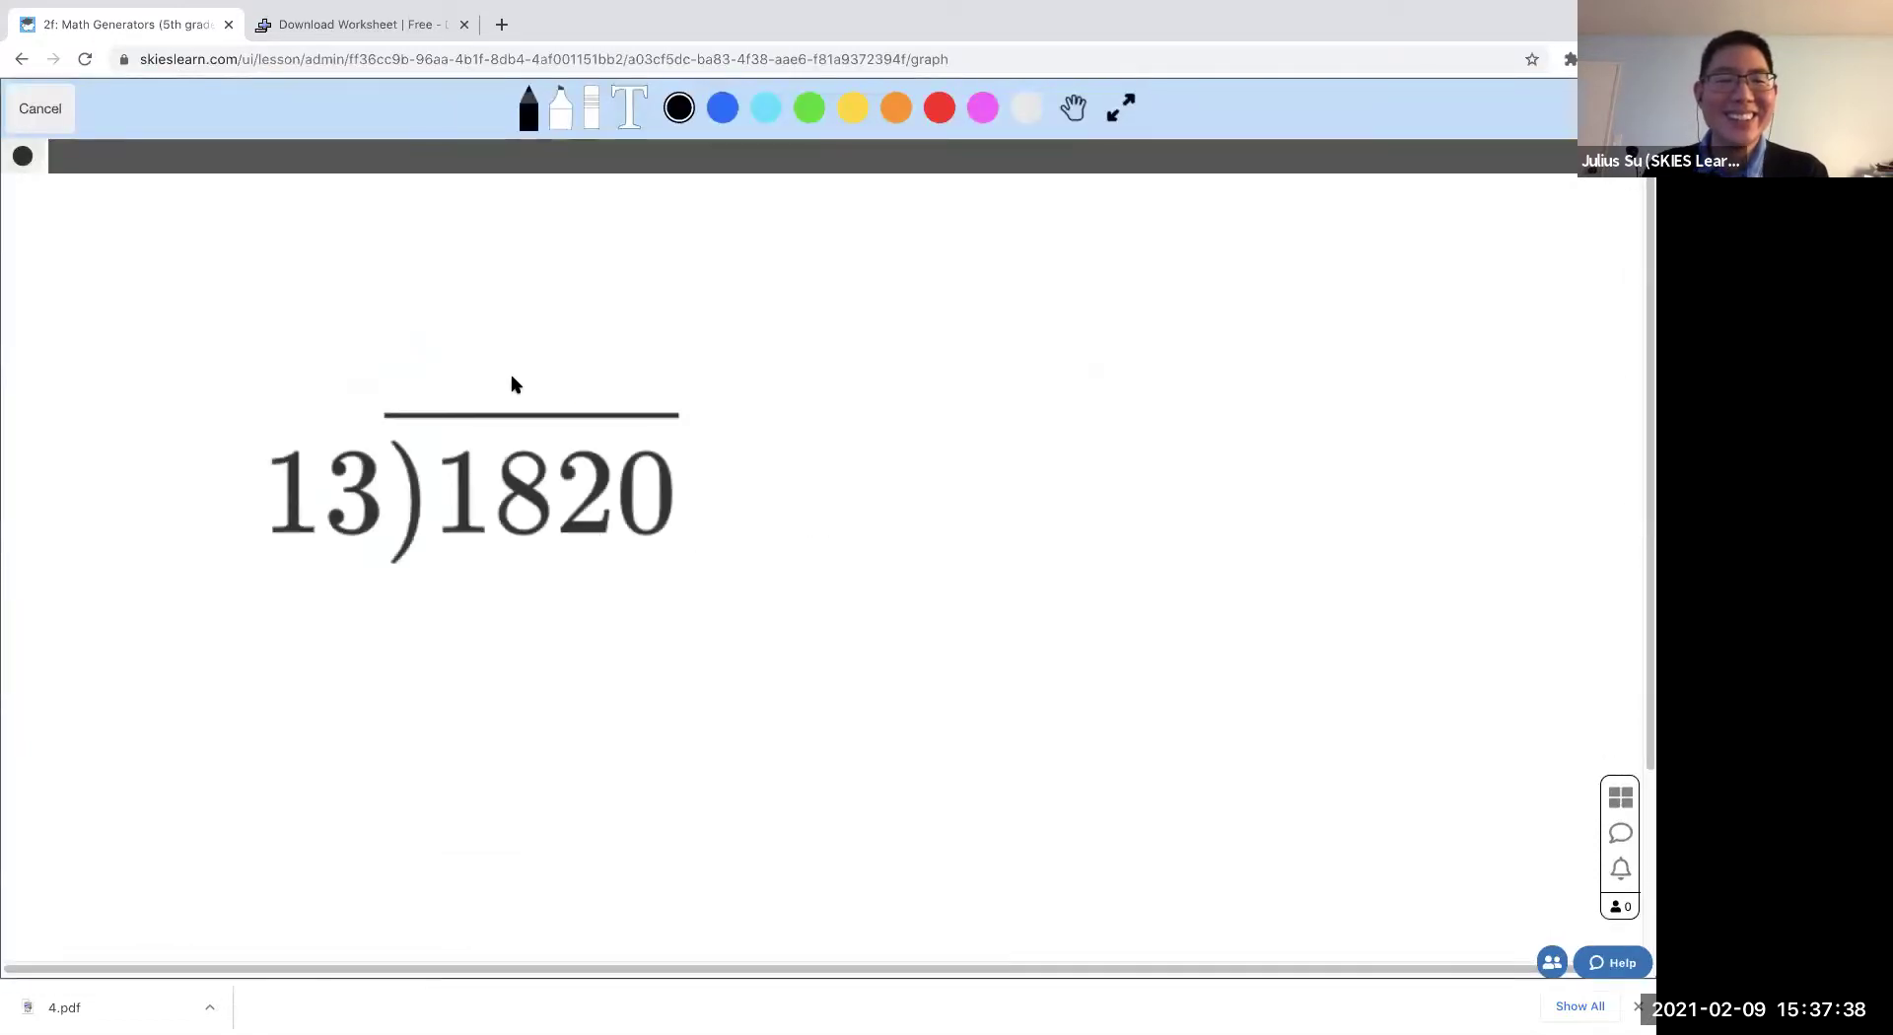
mouse_move(478, 573)
mouse_down()
mouse_move(469, 659)
mouse_move(548, 611)
mouse_move(501, 655)
mouse_move(647, 696)
mouse_move(732, 692)
mouse_up()
mouse_move(534, 722)
mouse_down()
mouse_move(510, 754)
mouse_move(577, 714)
mouse_move(636, 752)
mouse_up()
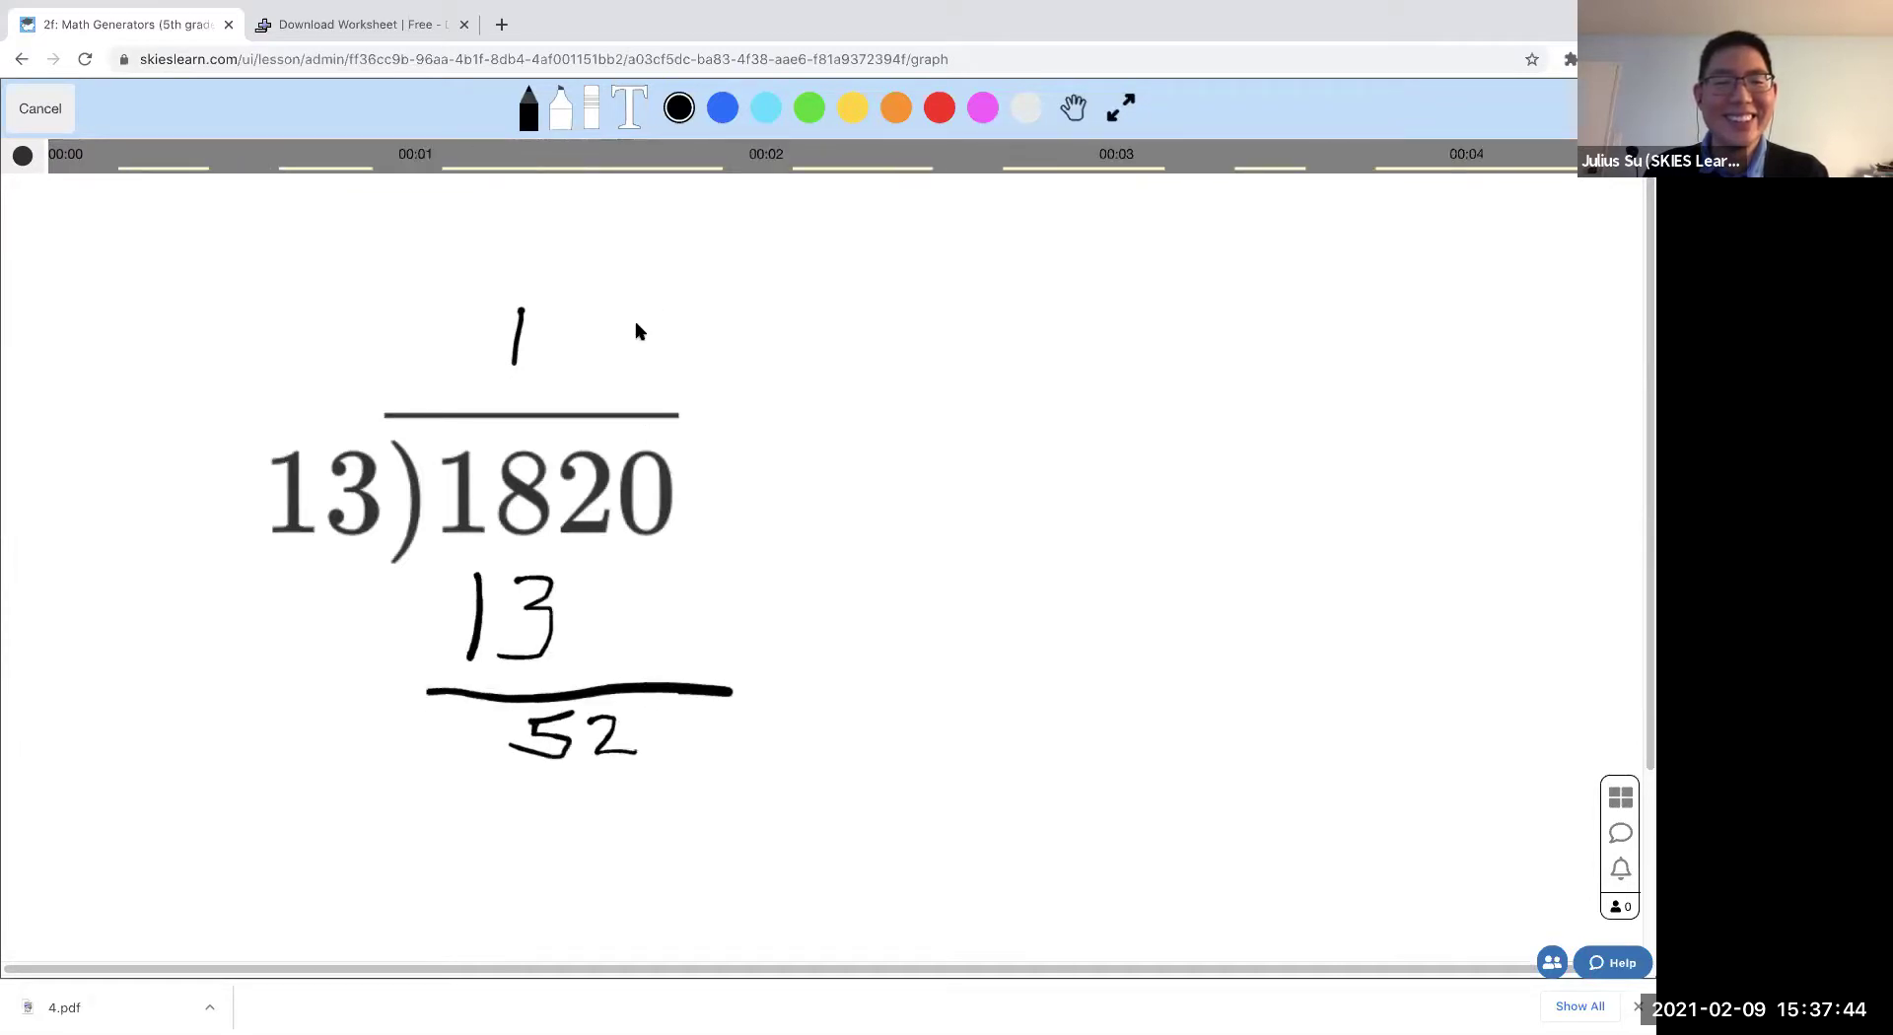
mouse_move(577, 340)
mouse_down()
mouse_move(556, 383)
mouse_move(608, 378)
mouse_up()
drag(602, 343, 592, 424)
mouse_move(586, 794)
mouse_down()
mouse_move(598, 824)
mouse_move(641, 830)
mouse_up()
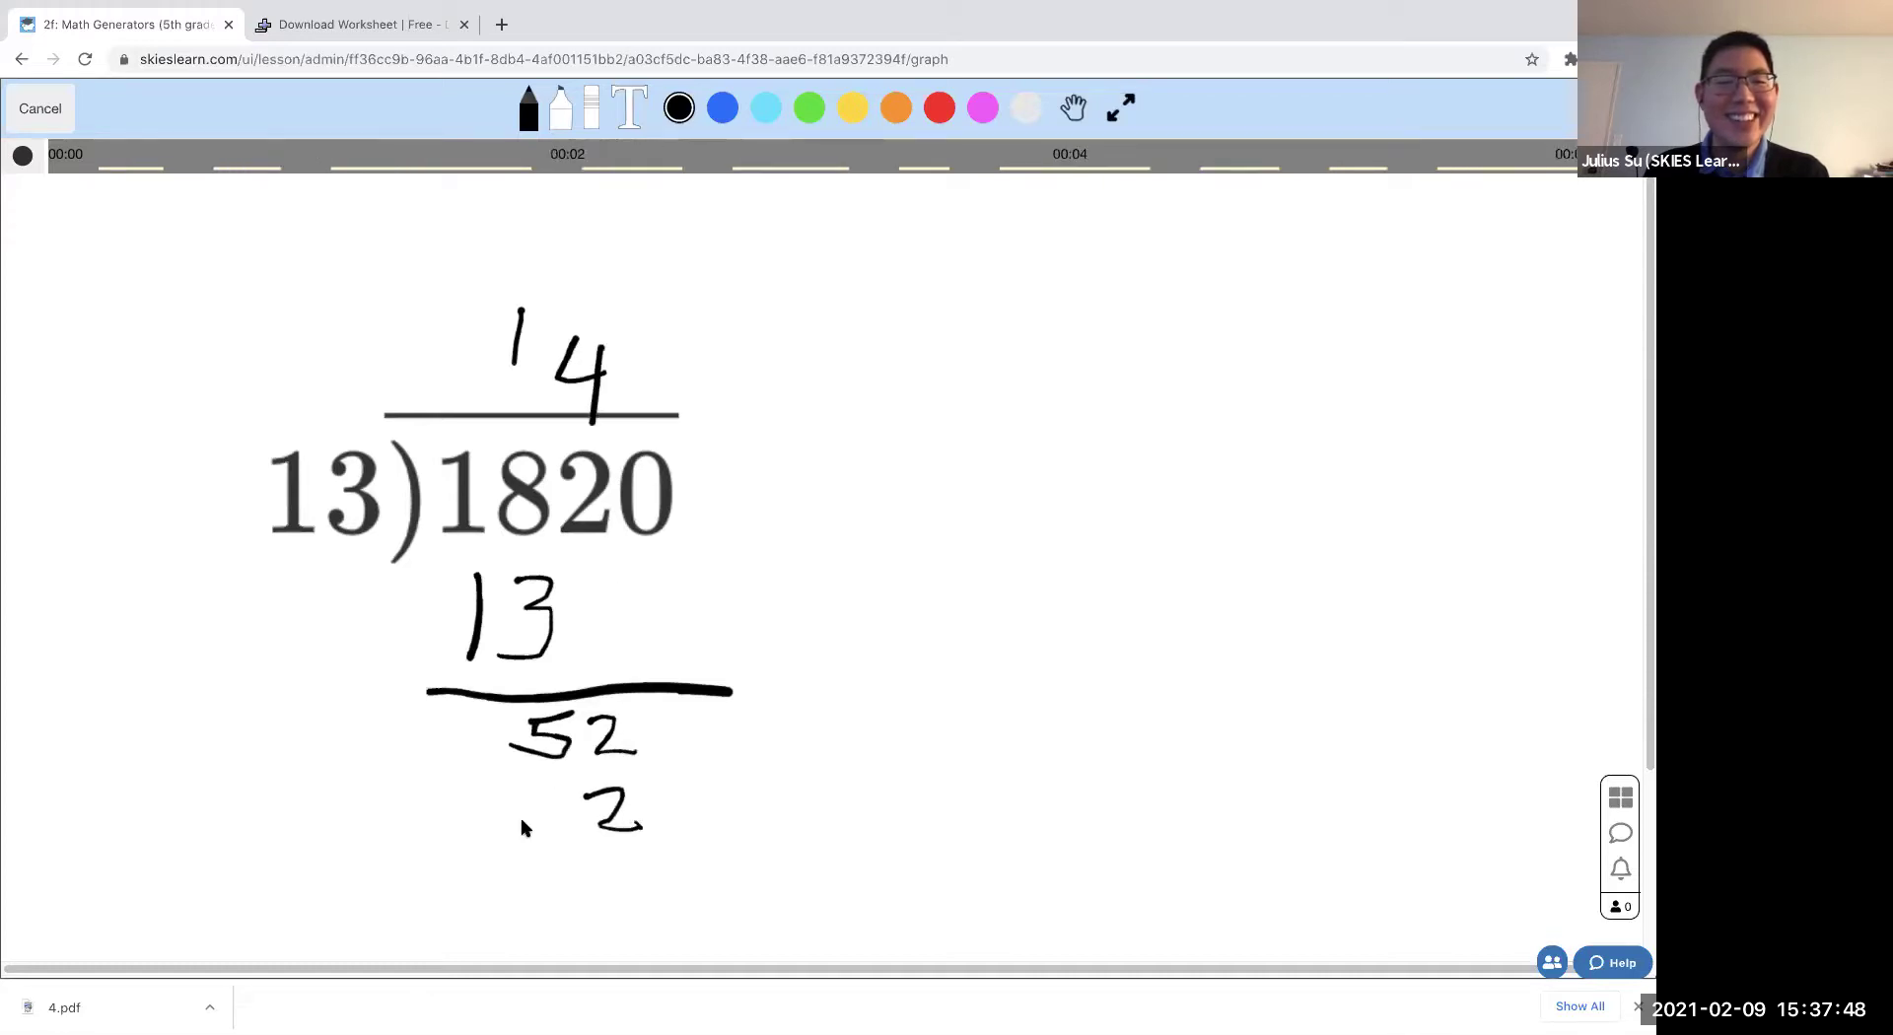
mouse_move(523, 831)
mouse_down()
mouse_move(569, 791)
mouse_move(716, 849)
mouse_up()
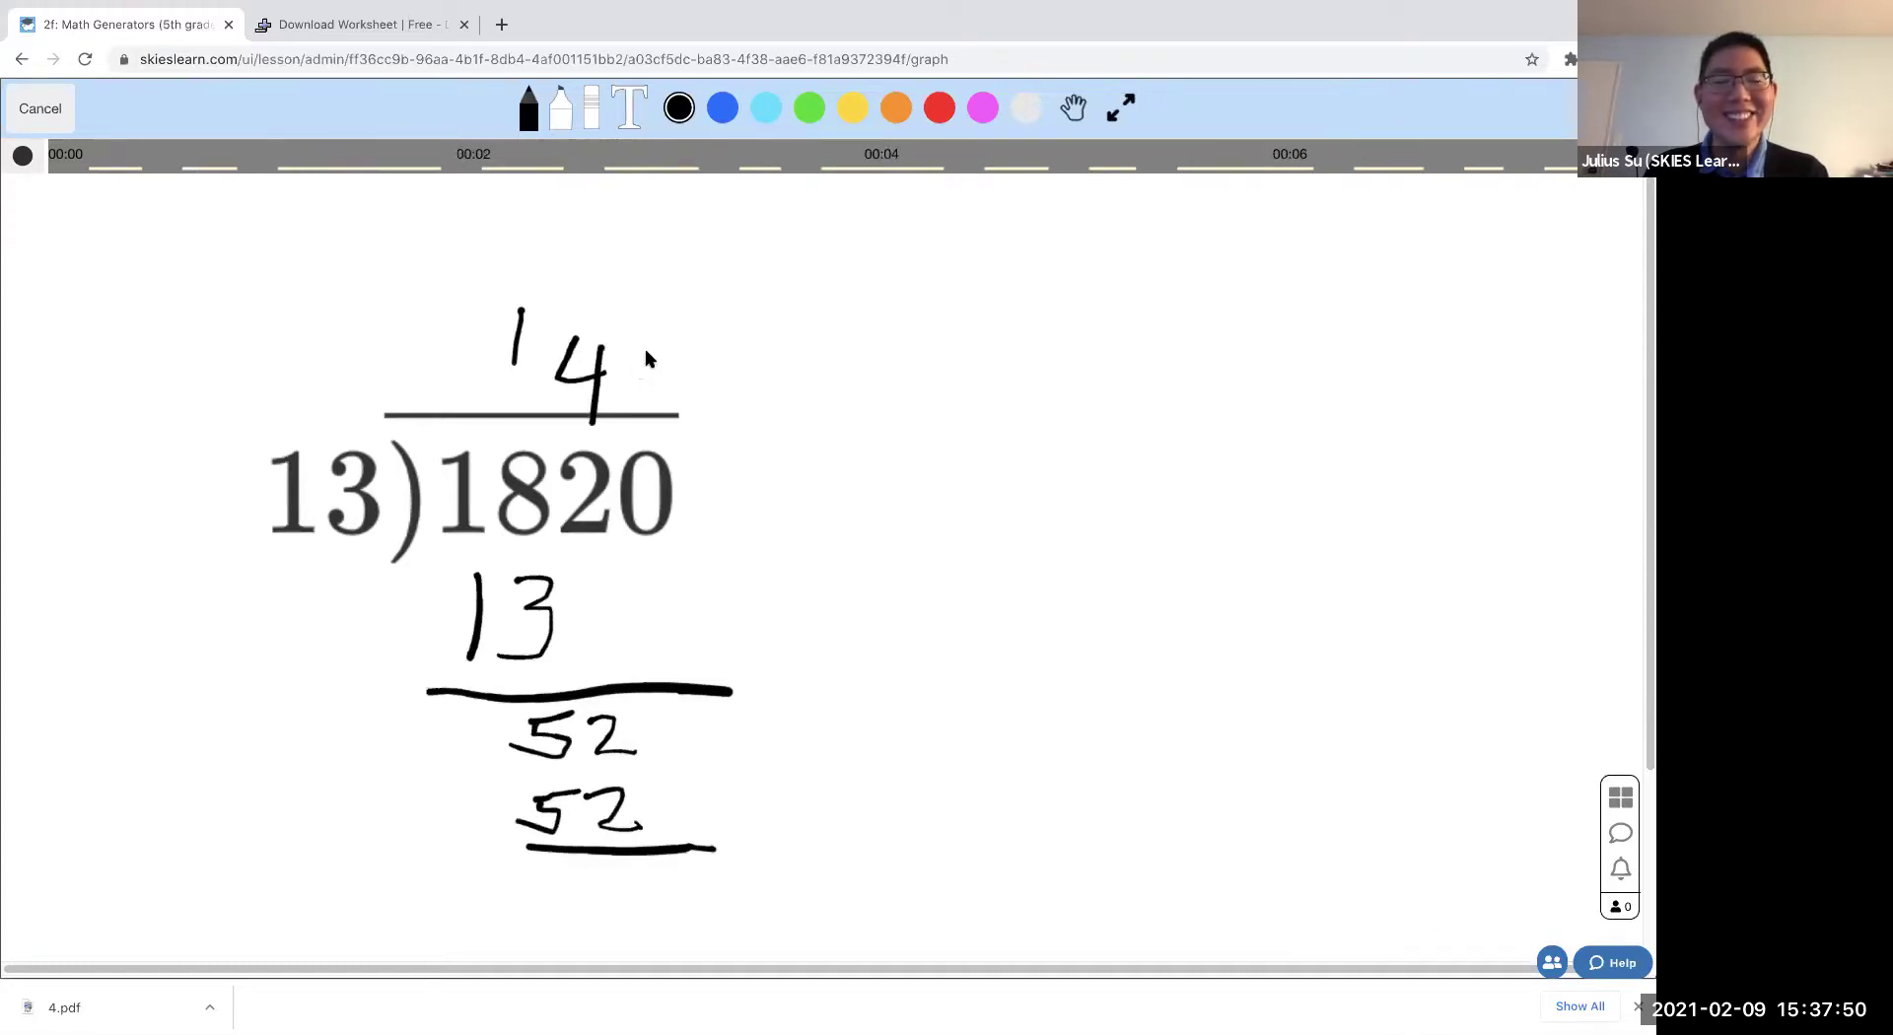
drag(636, 355, 634, 369)
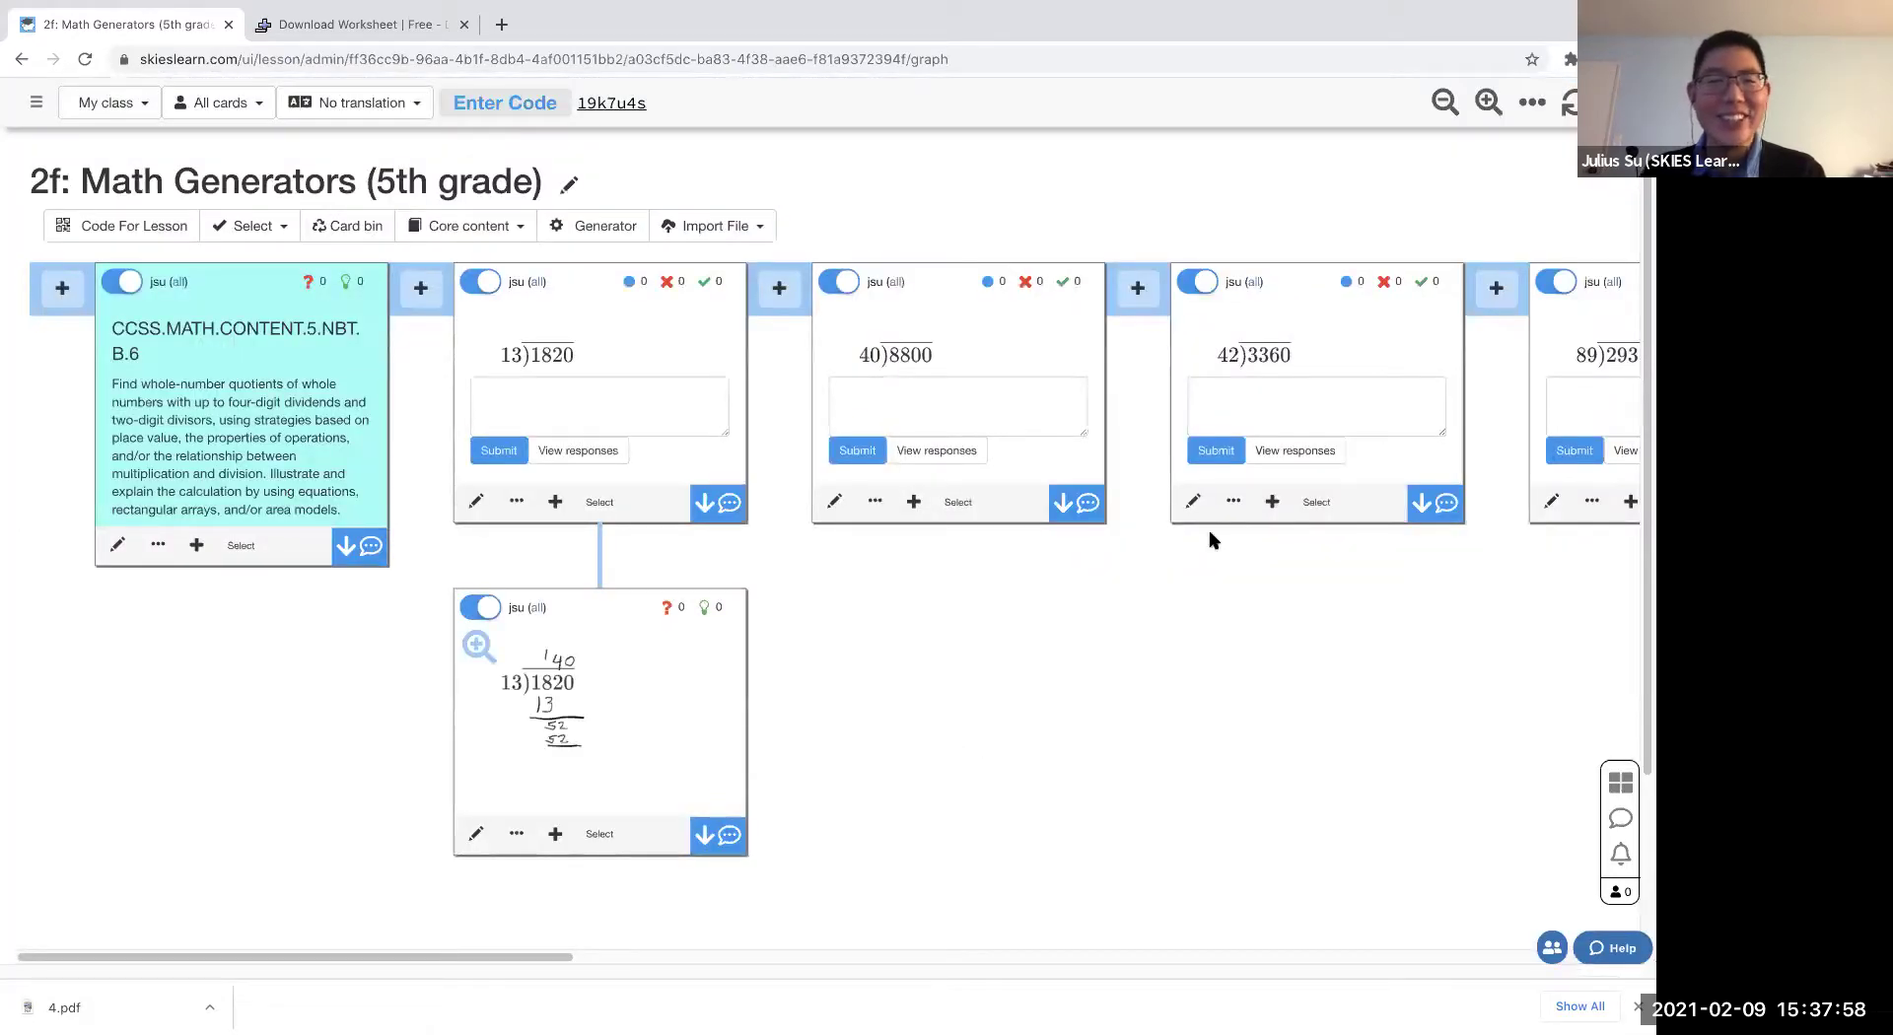
- Delete the handwritten solution card
click(597, 834)
click(88, 117)
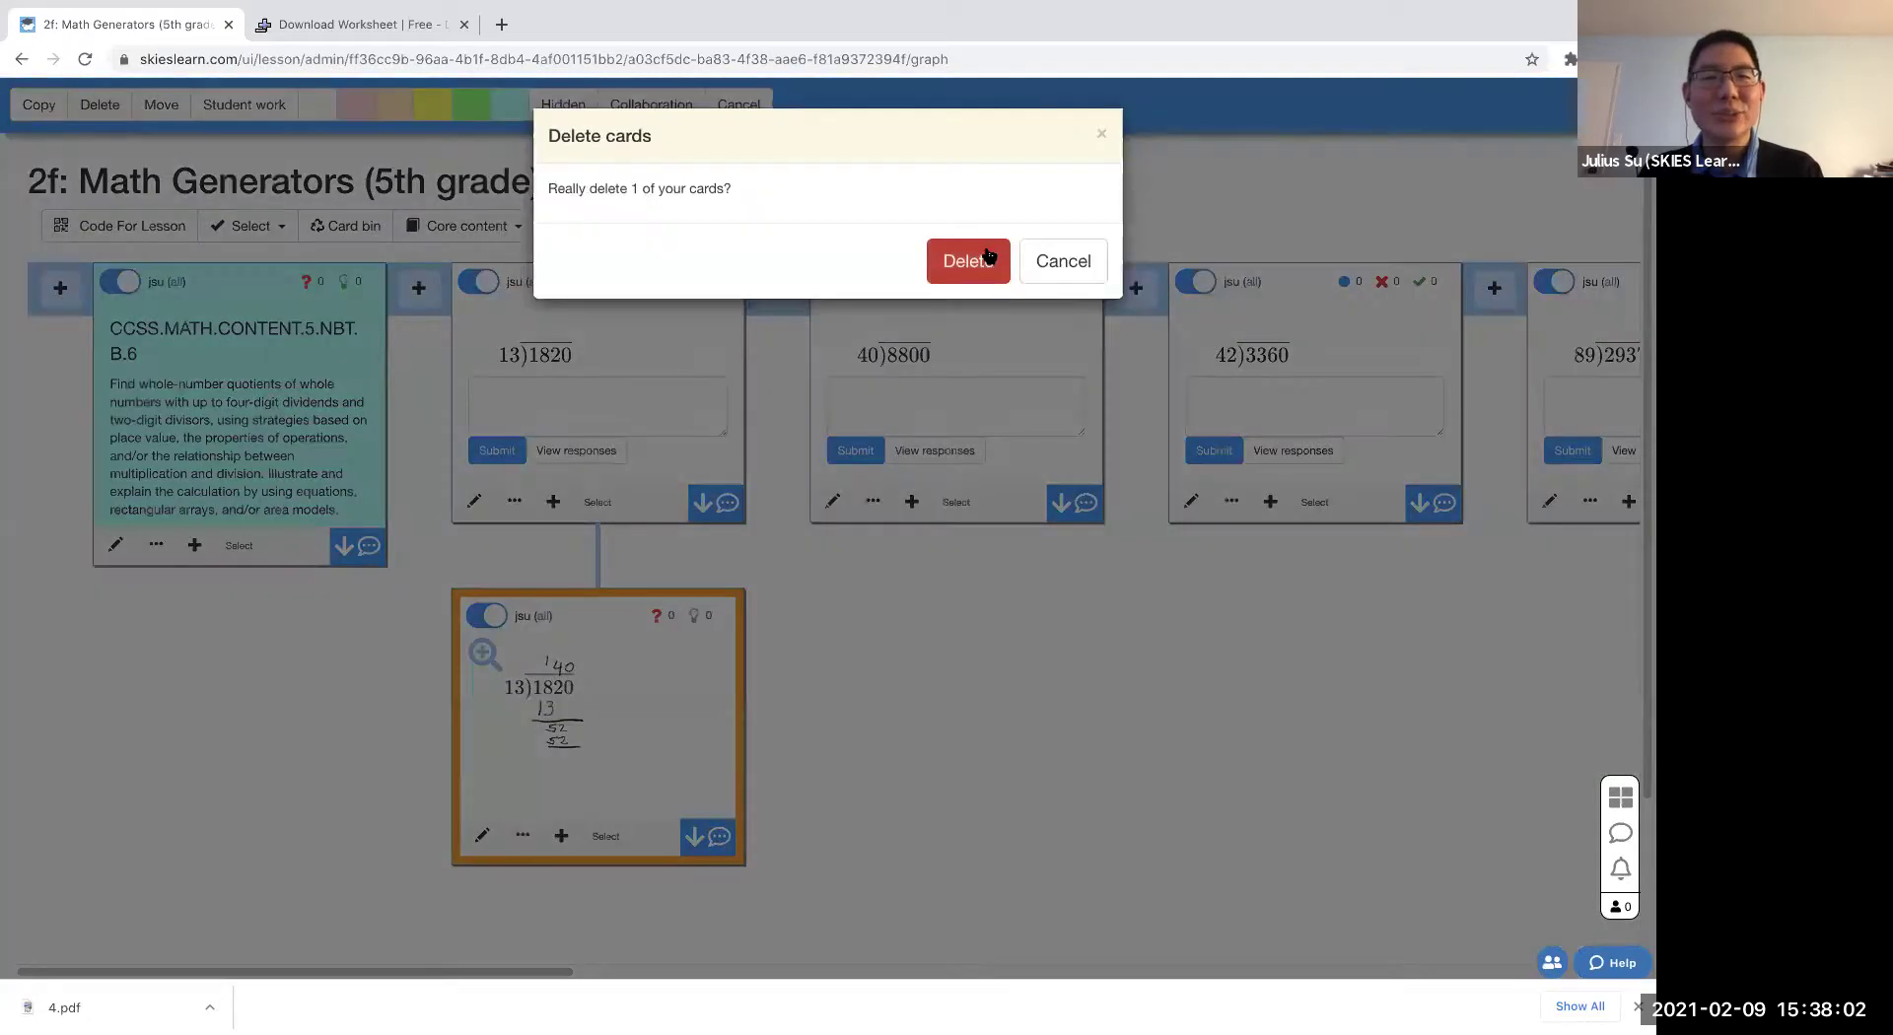
click(961, 257)
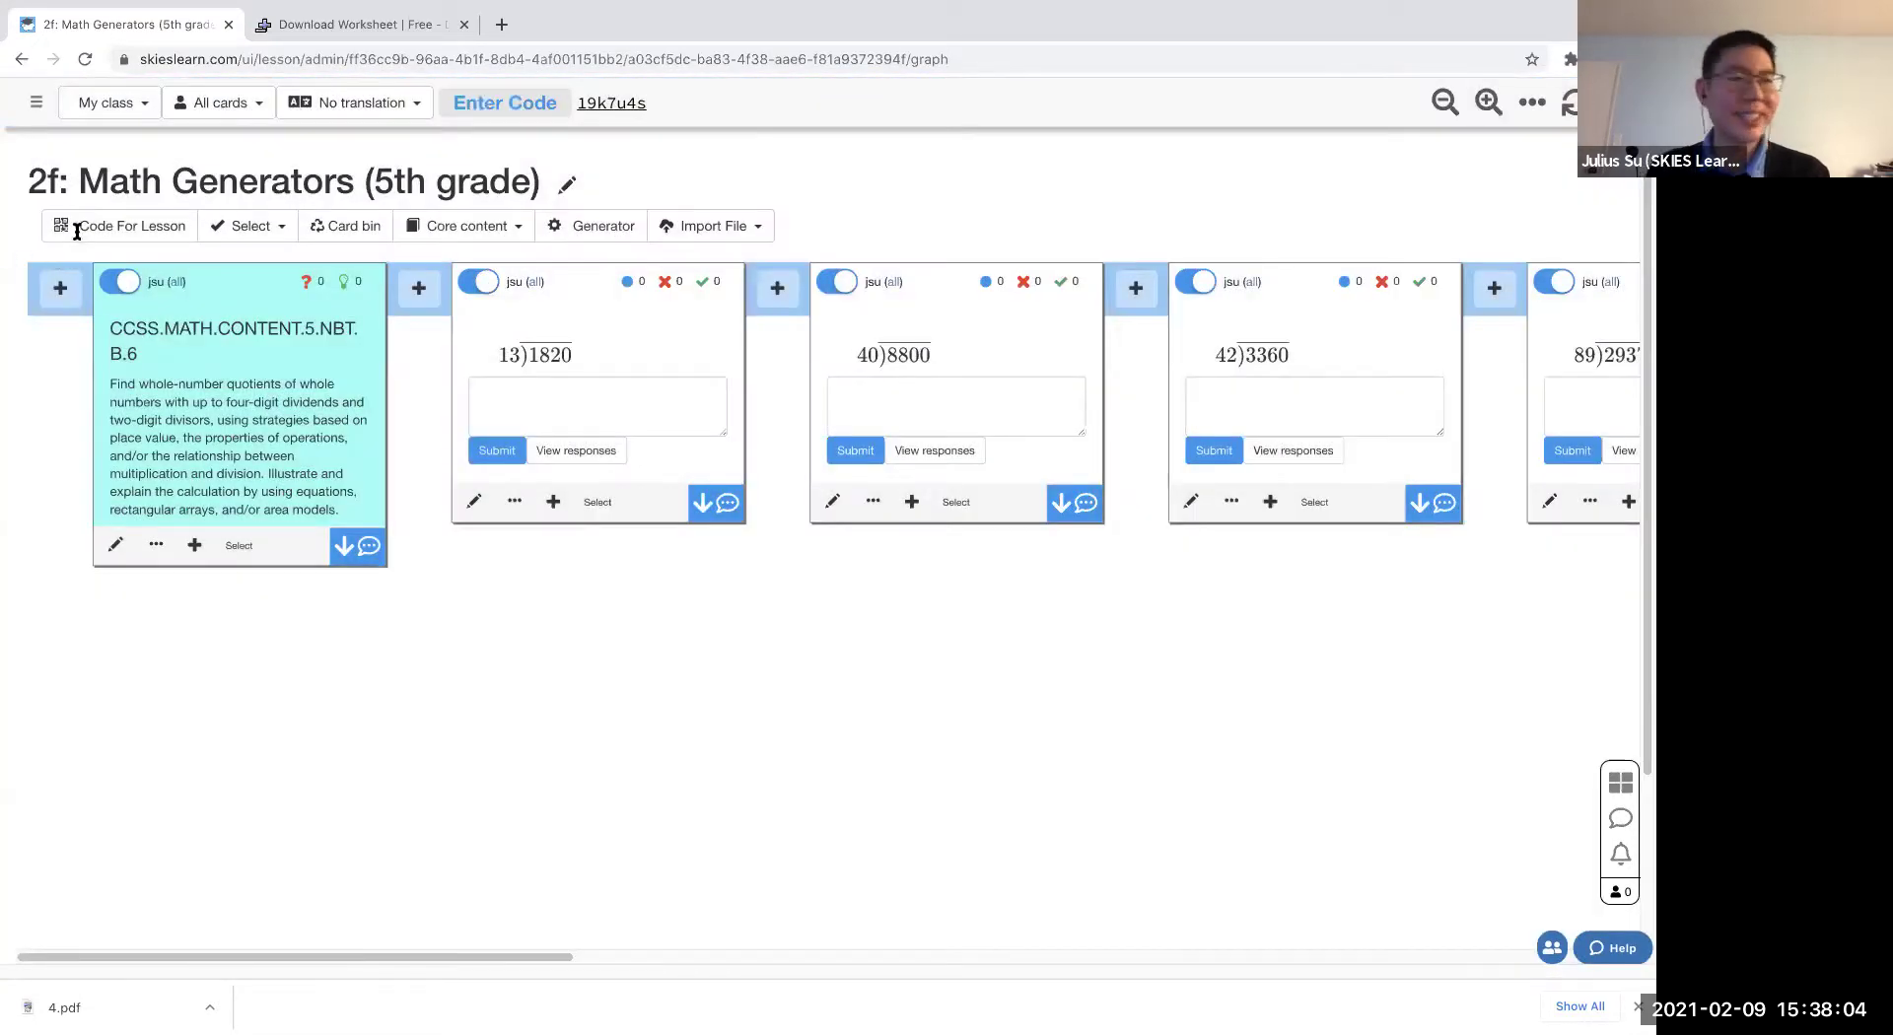
- Load the 1. Chunker lesson from the lesson list
click(40, 102)
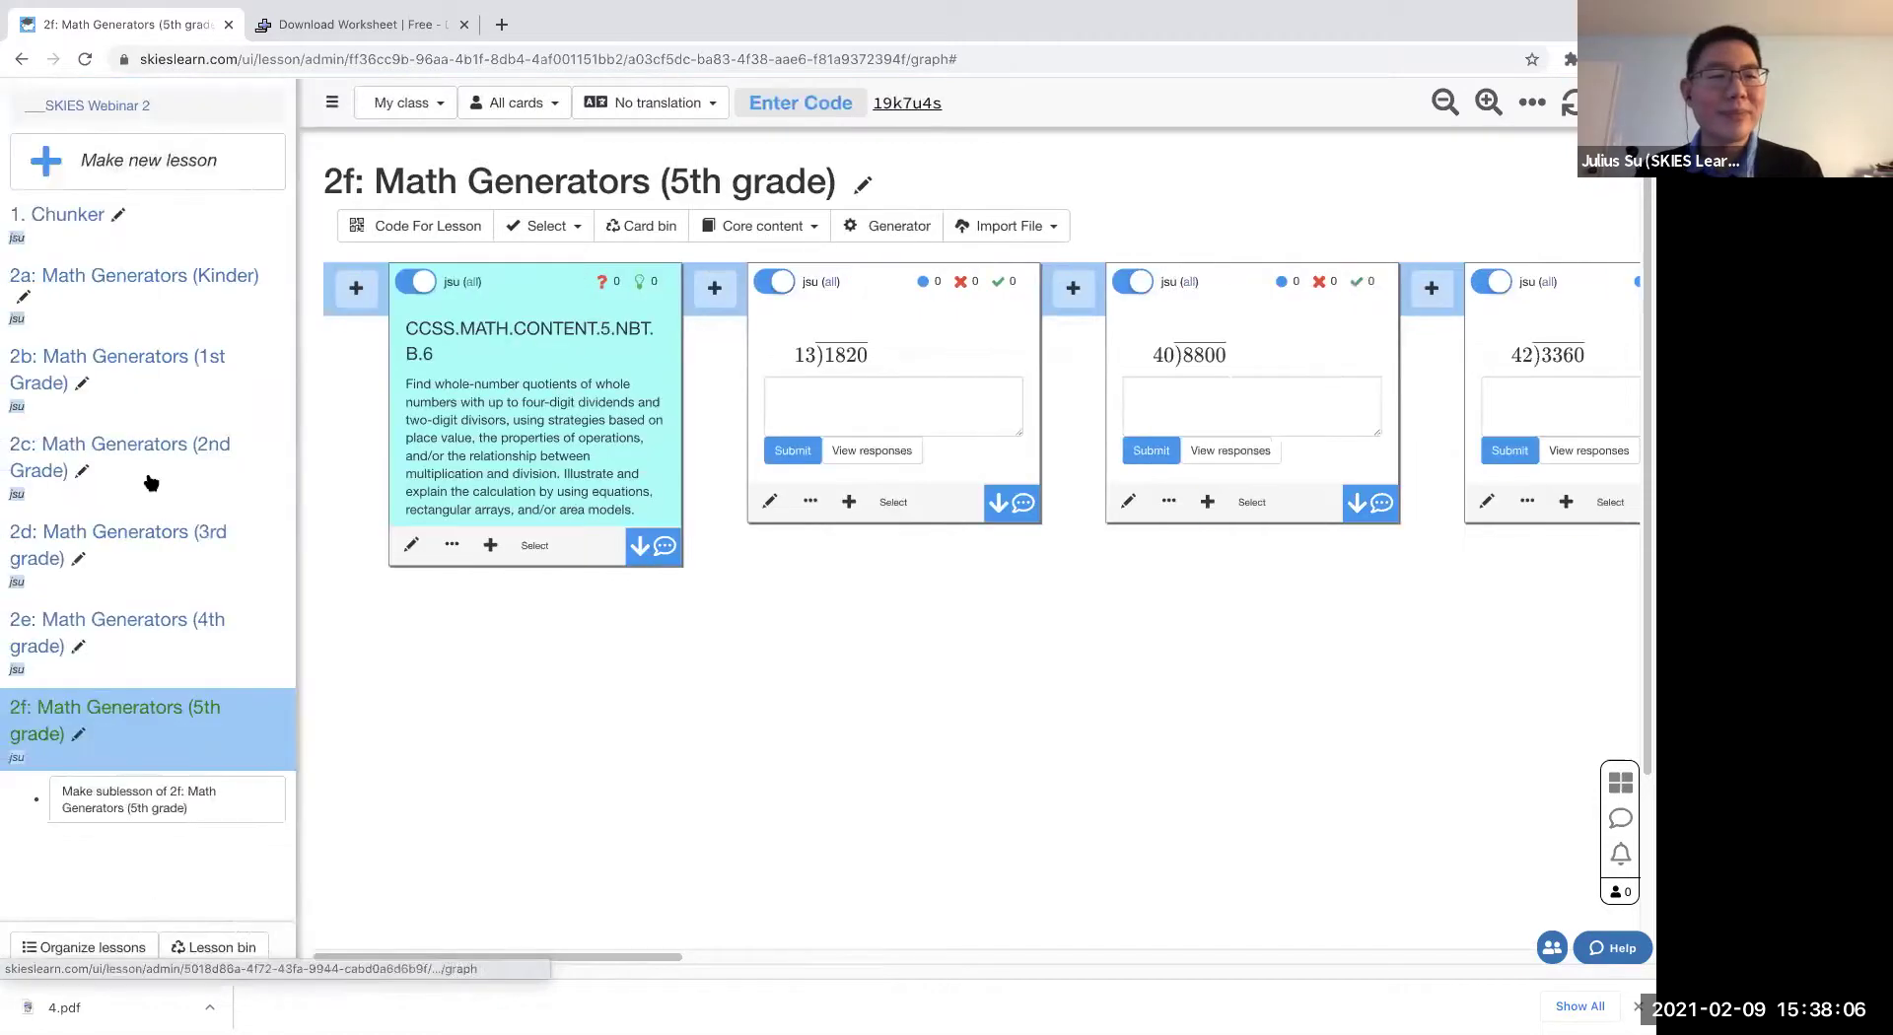
click(73, 219)
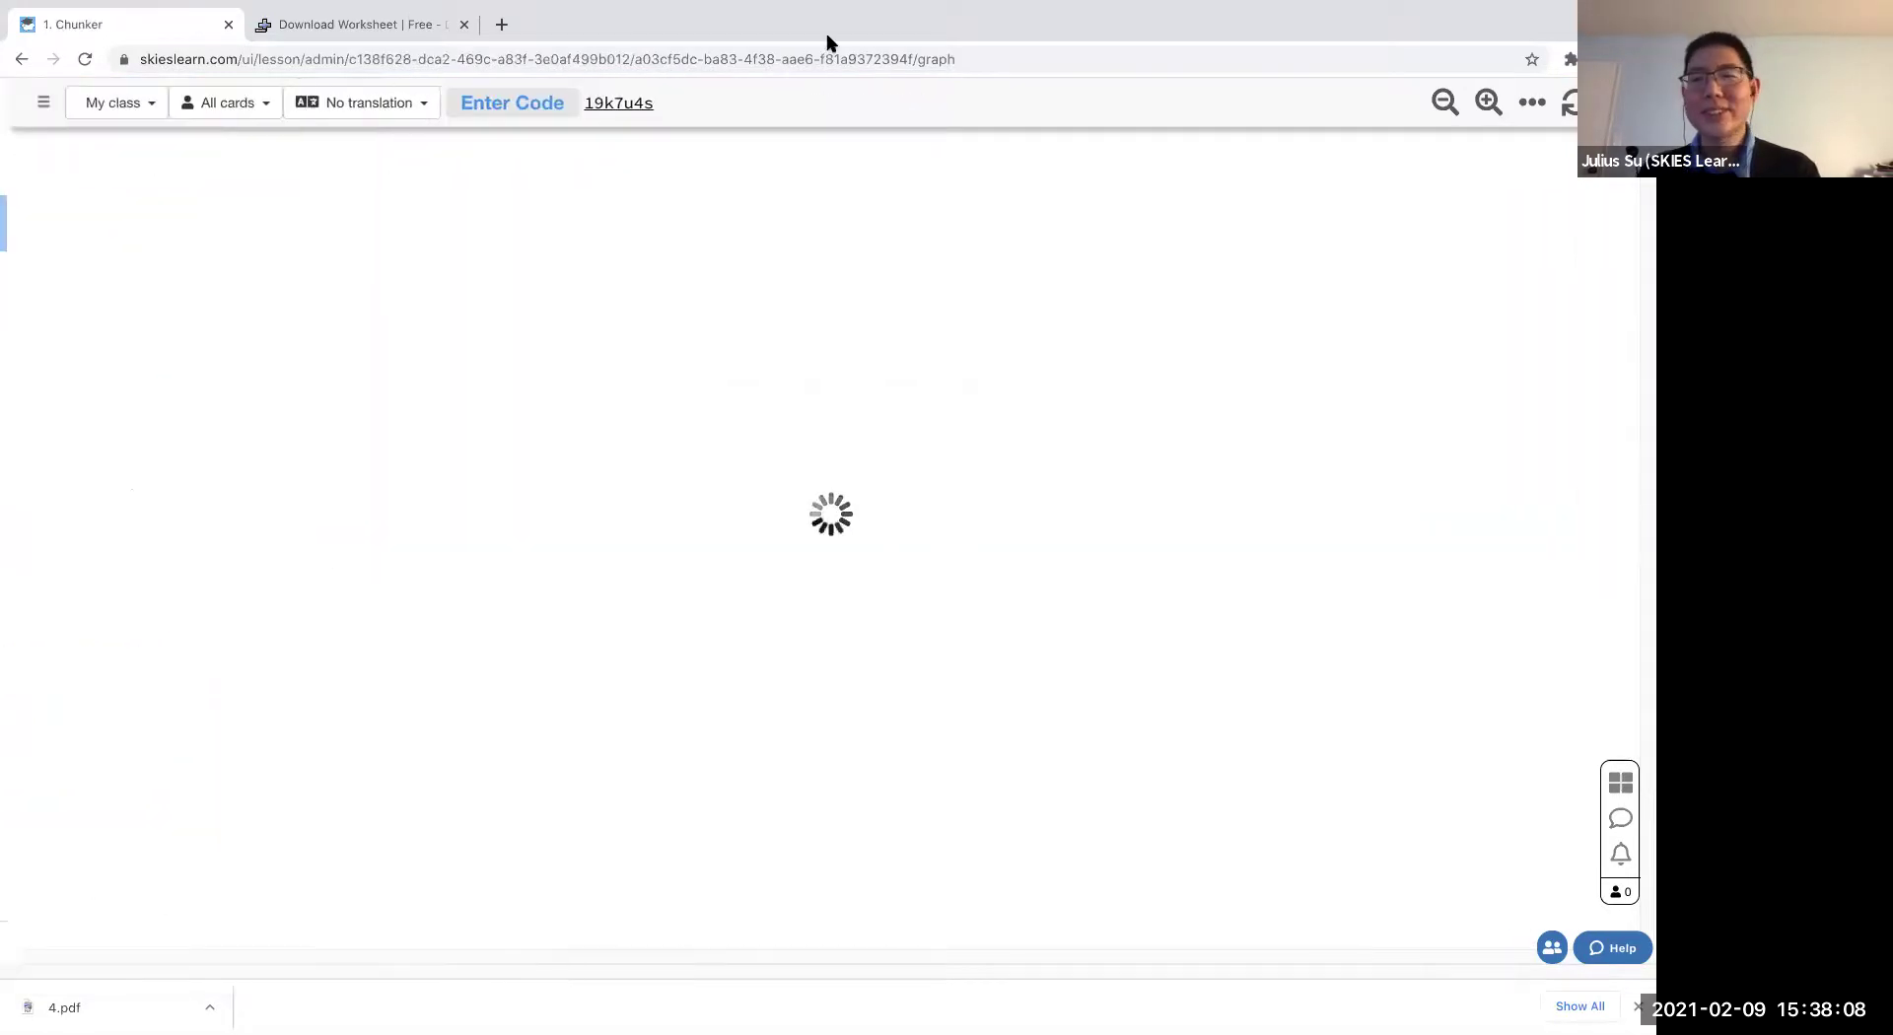